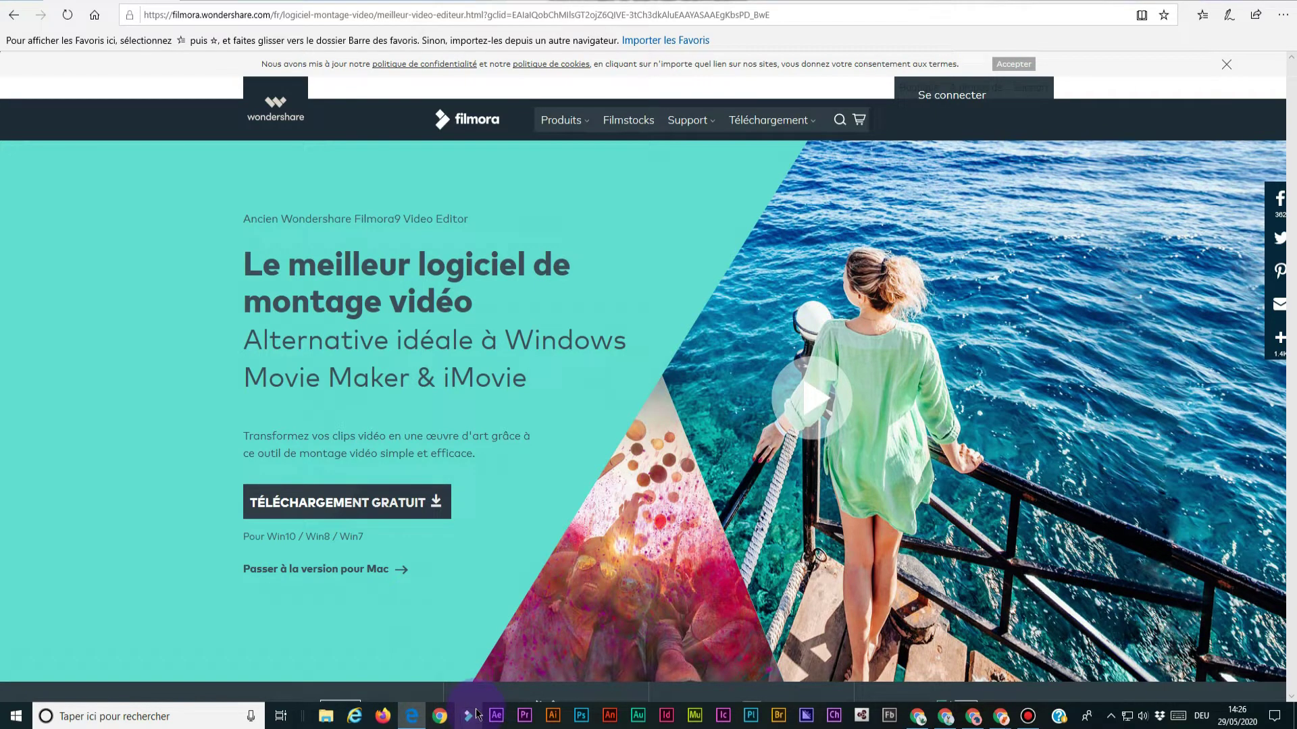
Launch Filmora9 and look through the recent projects in its project library.
click(468, 720)
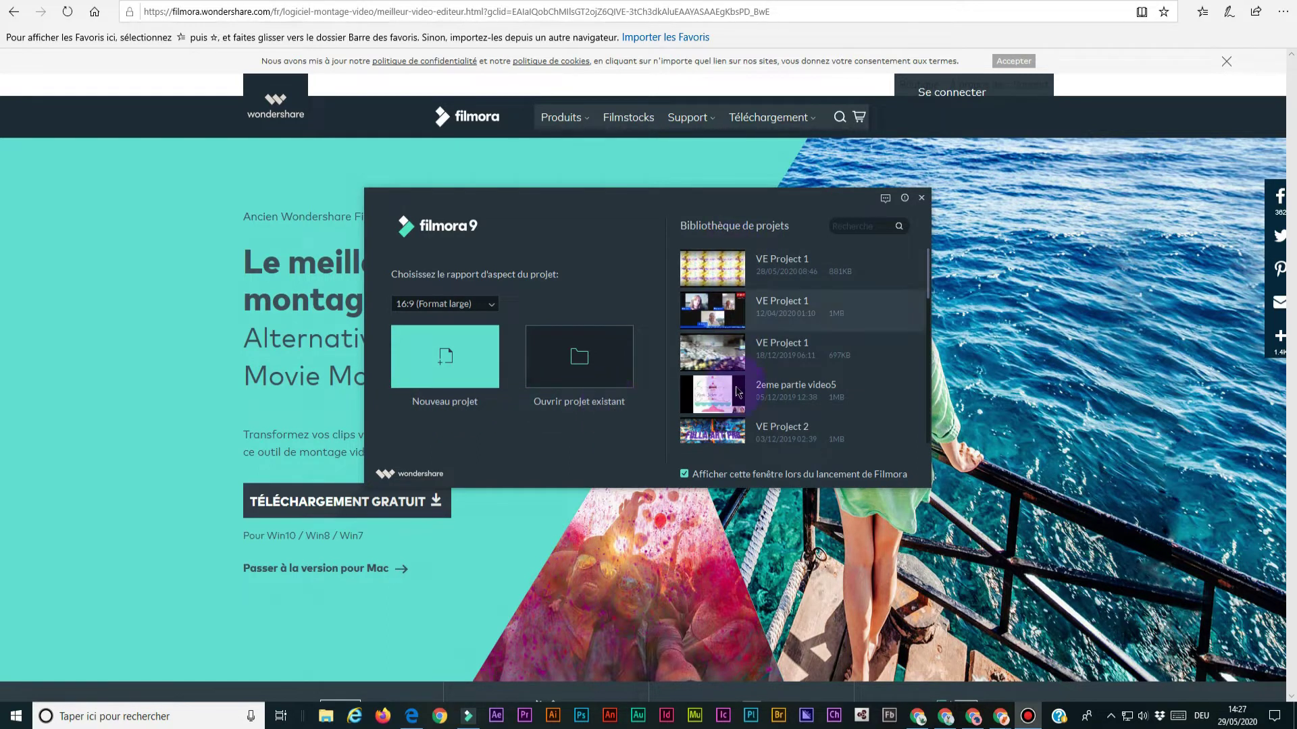
scroll(750, 371, down, 5)
scroll(759, 349, down, 2)
scroll(759, 349, up, 7)
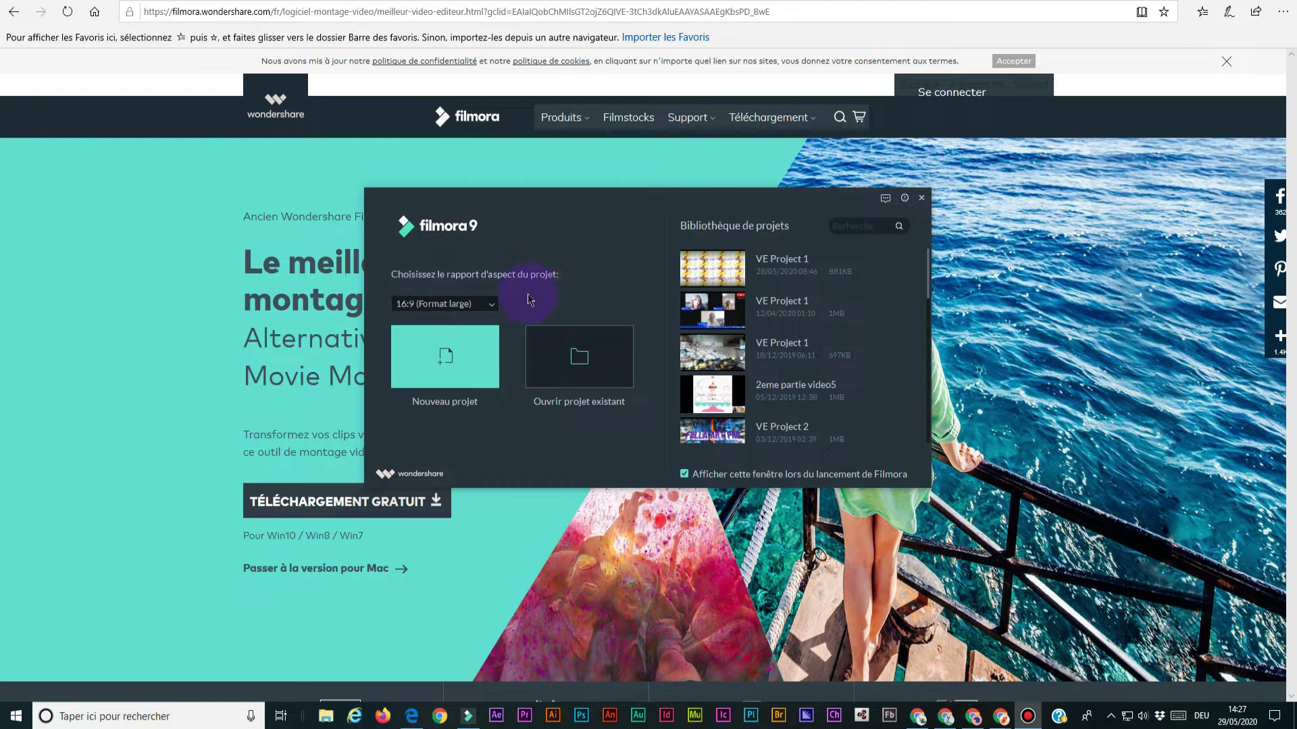
Create a new project with the 16:9 (Format large) aspect ratio.
click(491, 307)
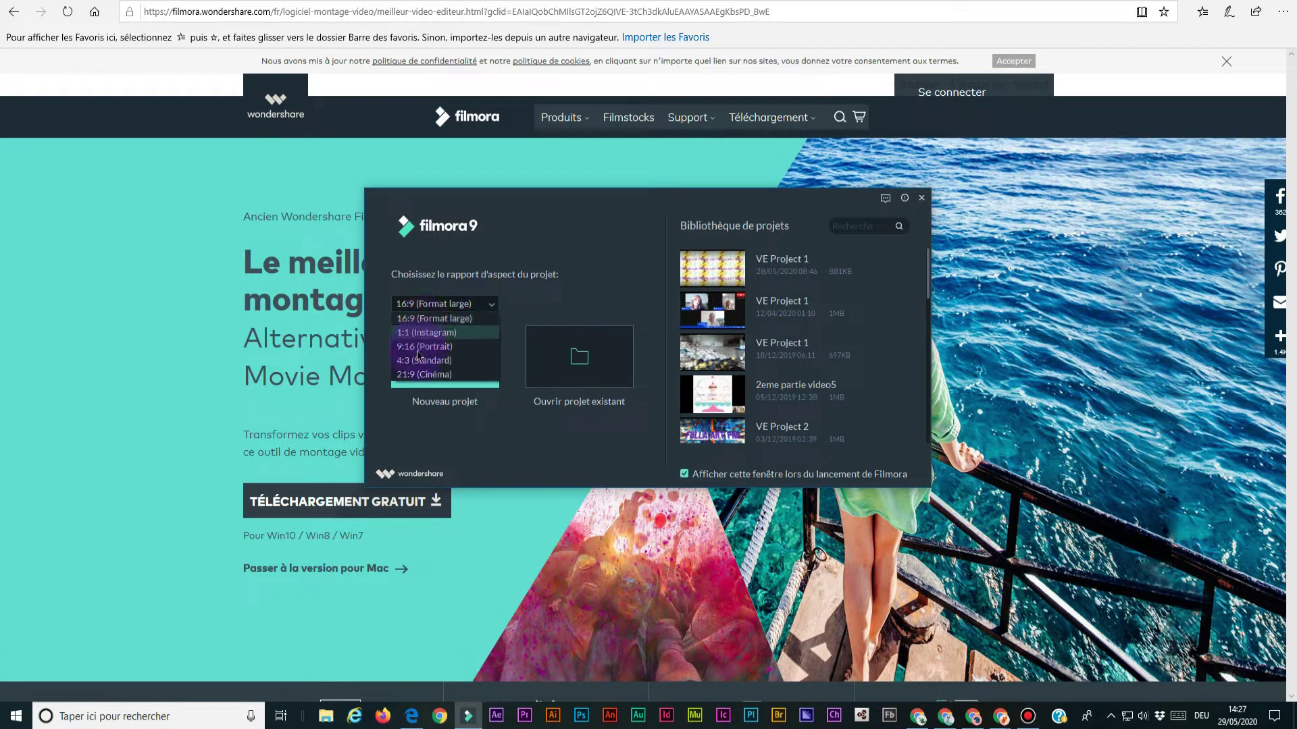
click(448, 309)
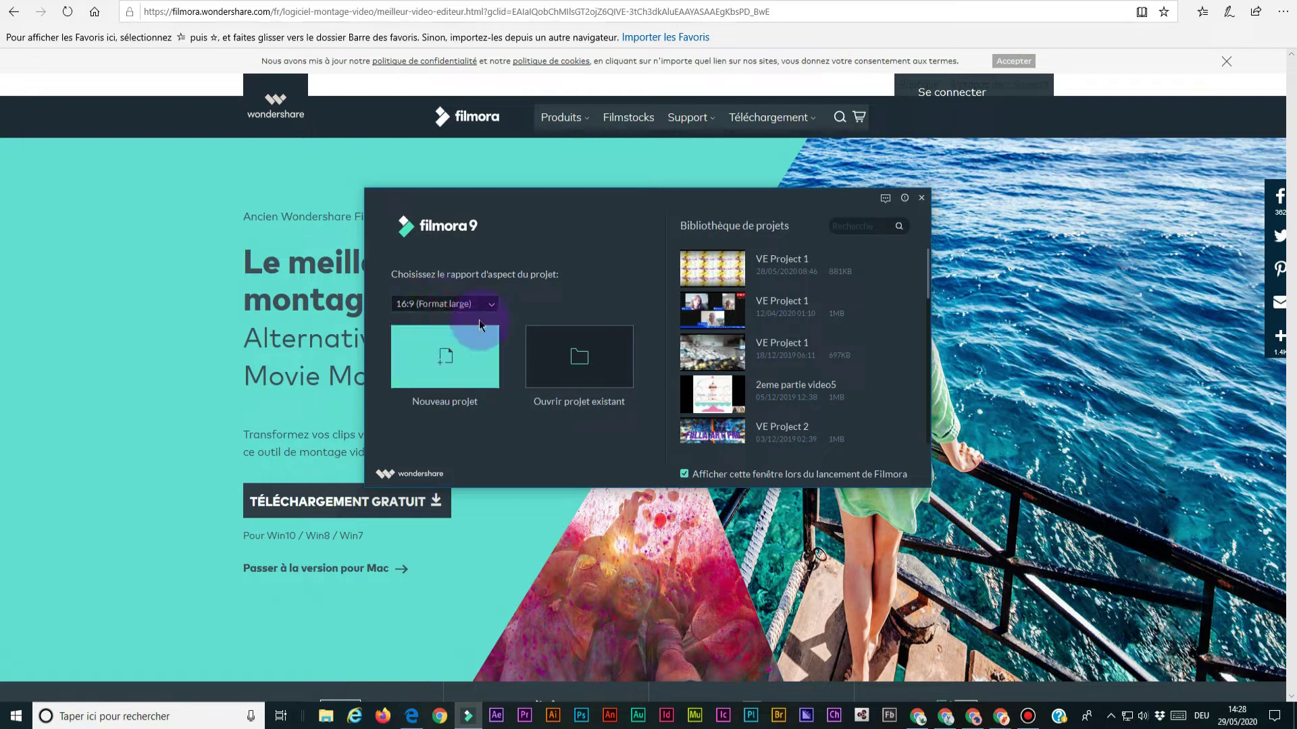
click(445, 356)
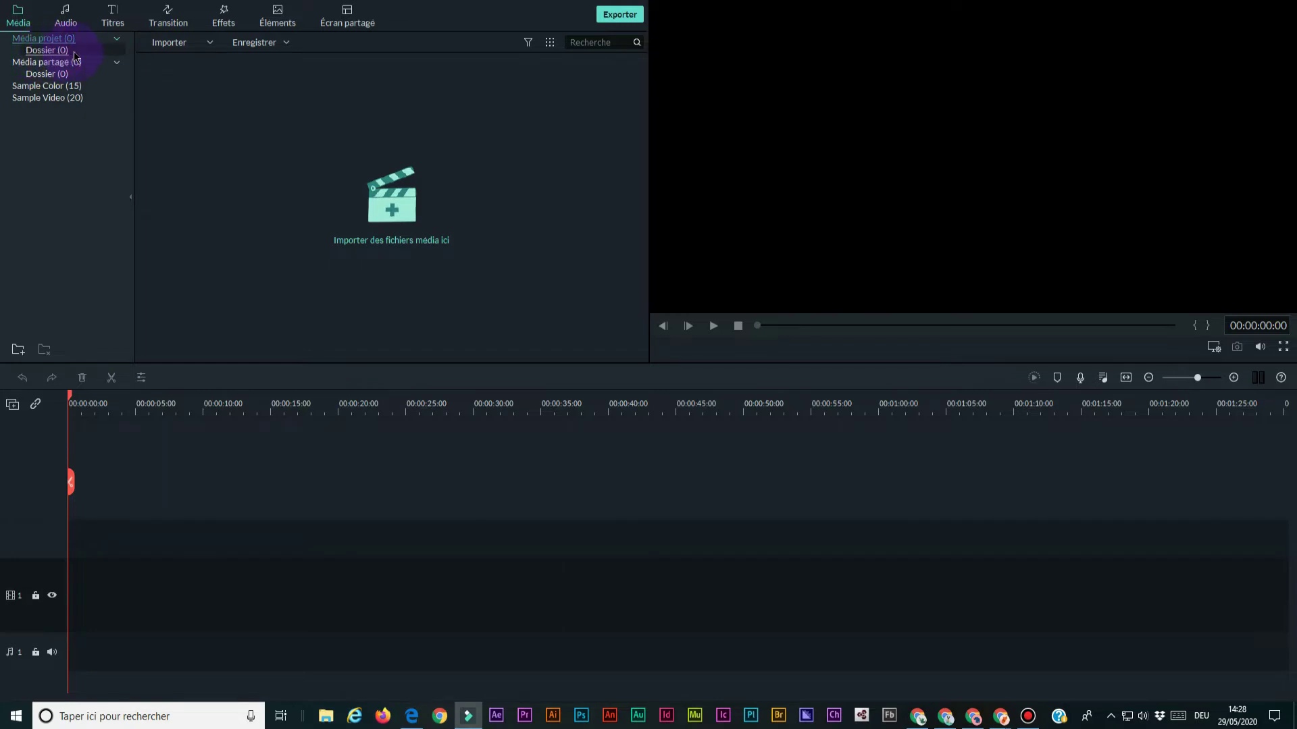
Browse the Sample Color and Sample Video collections in the media library.
click(50, 89)
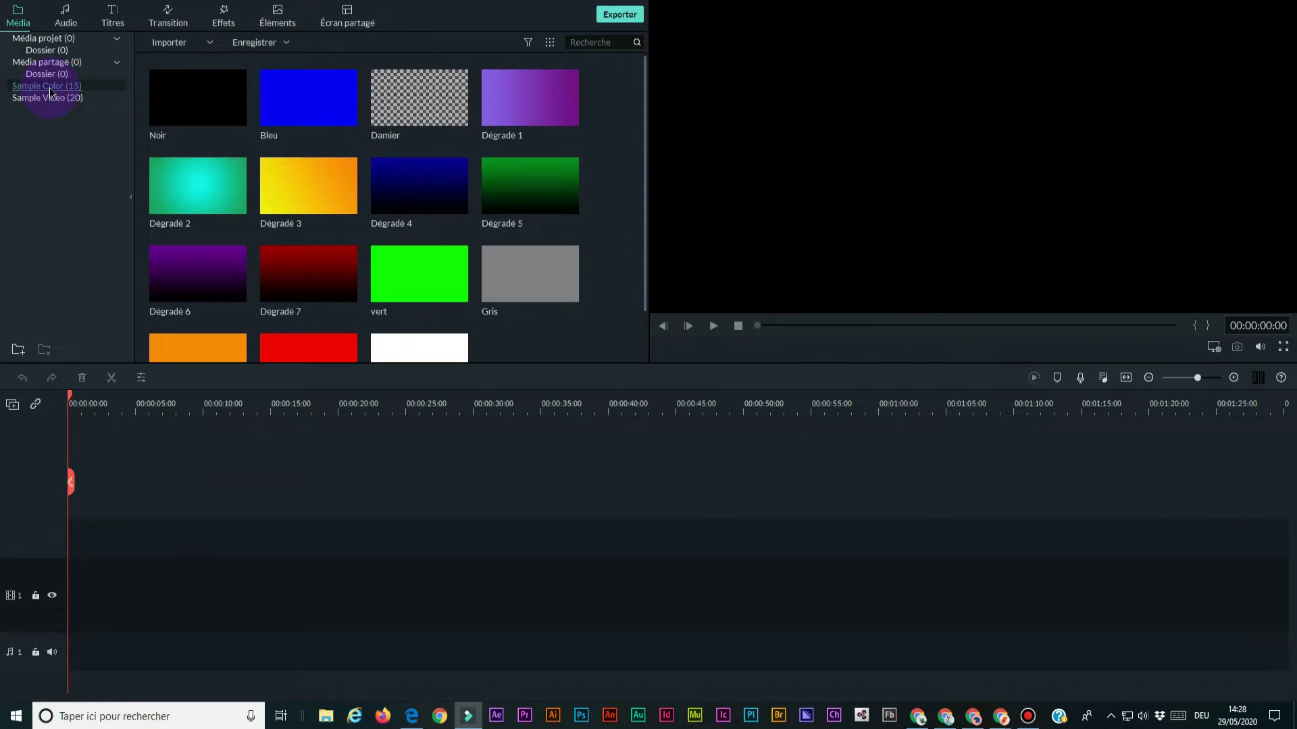
click(39, 98)
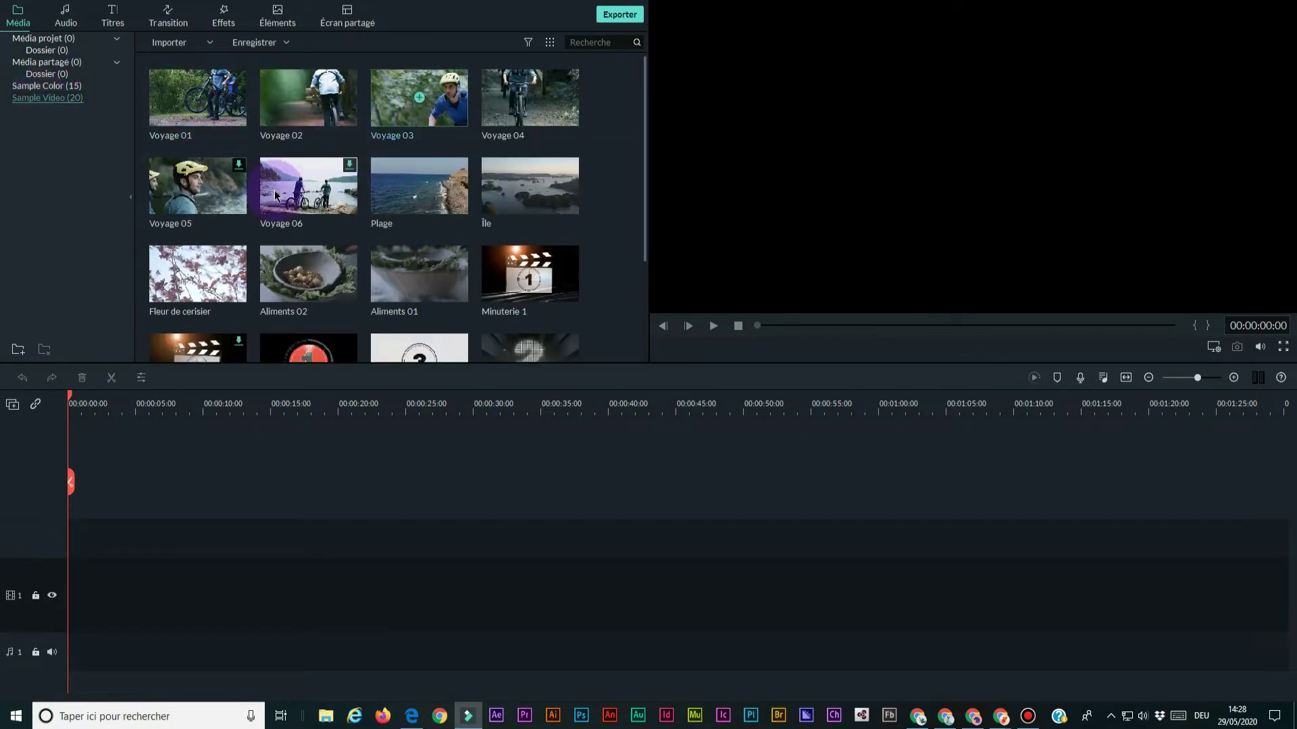
scroll(273, 230, down, 3)
scroll(273, 238, up, 3)
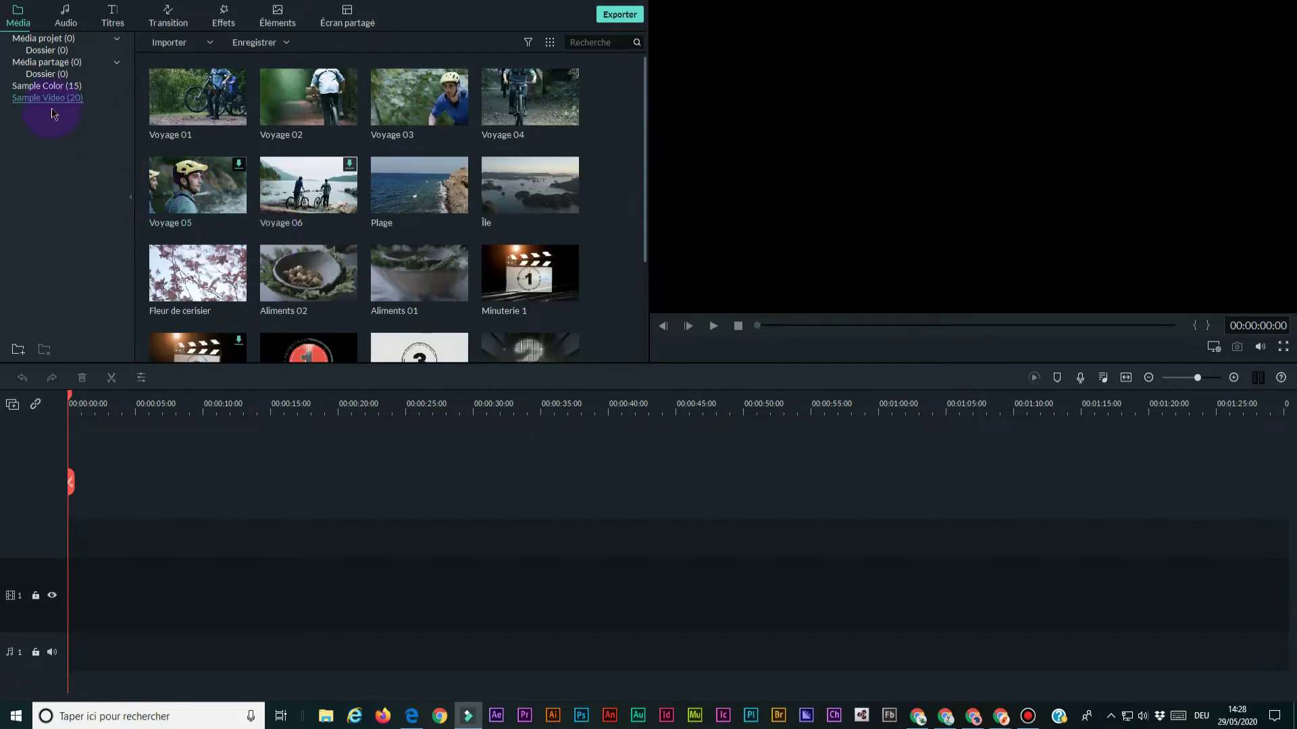
Look through the included music and sound effects in the audio library.
click(70, 23)
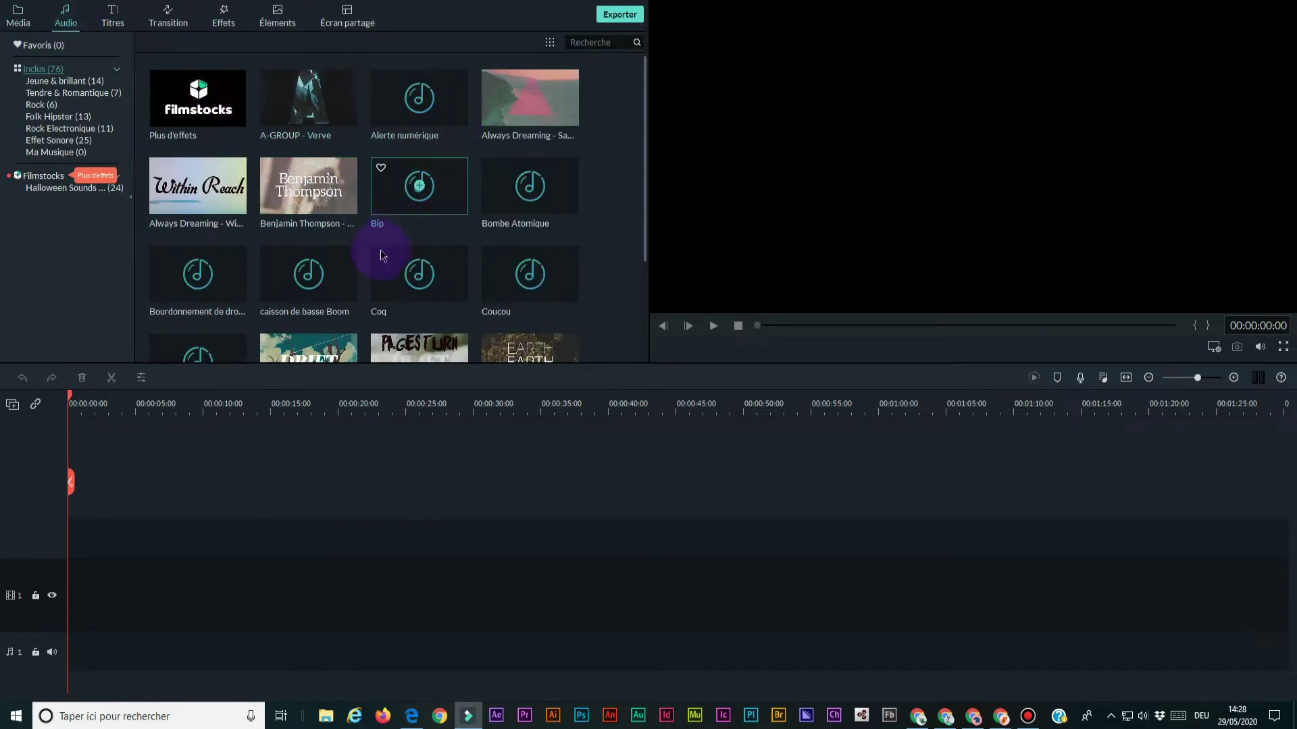
scroll(382, 258, down, 5)
scroll(382, 258, down, 15)
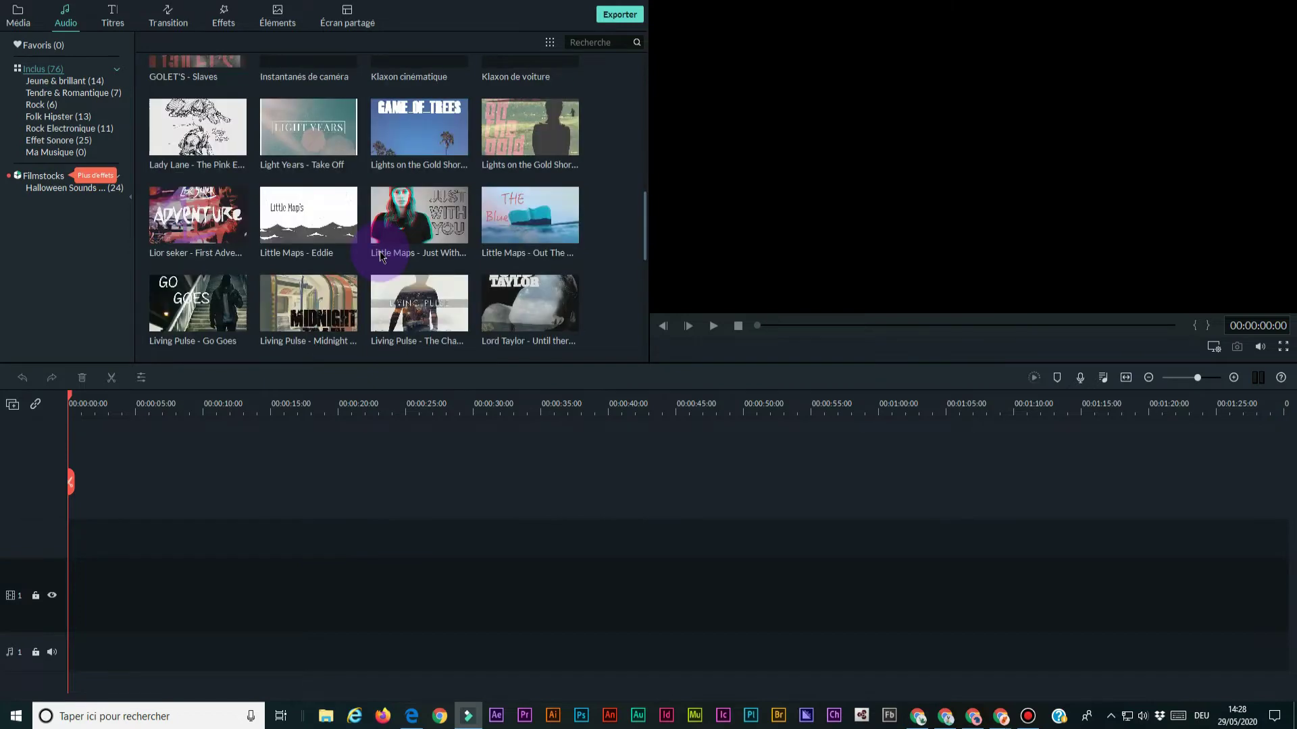
scroll(382, 258, down, 3)
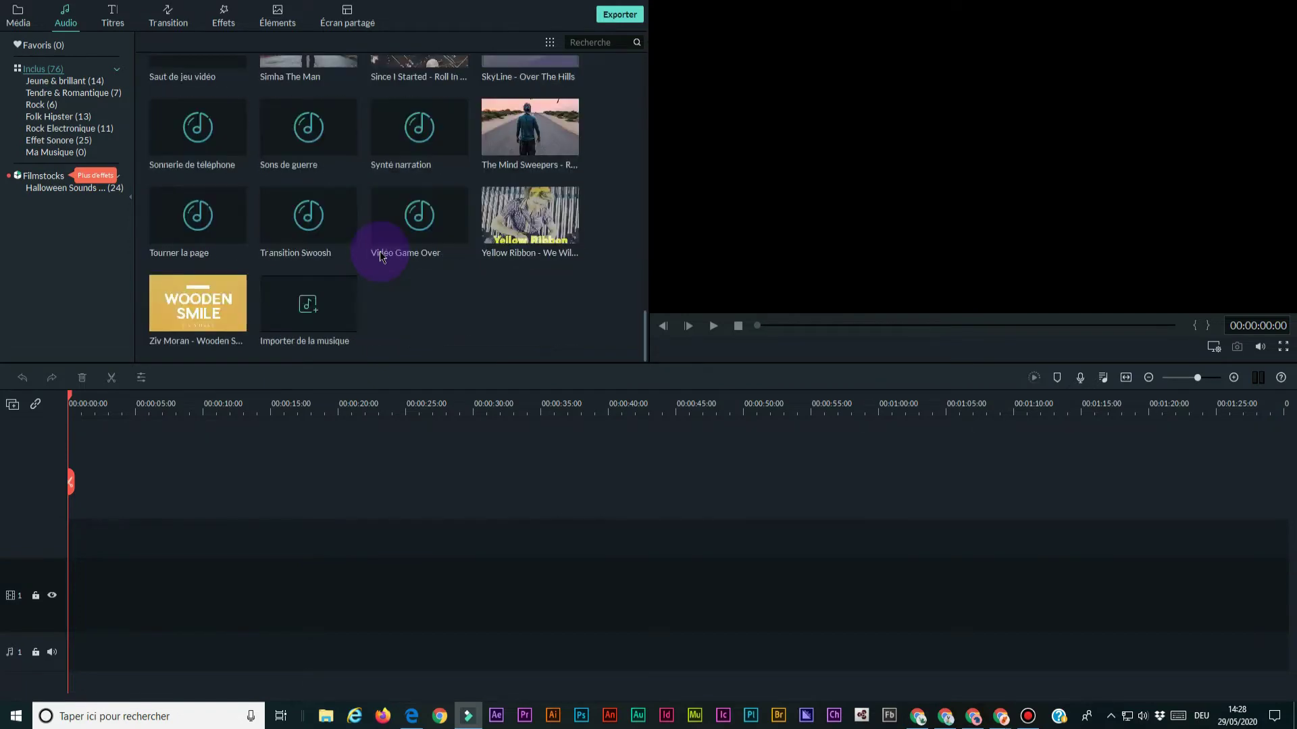
scroll(383, 258, up, 20)
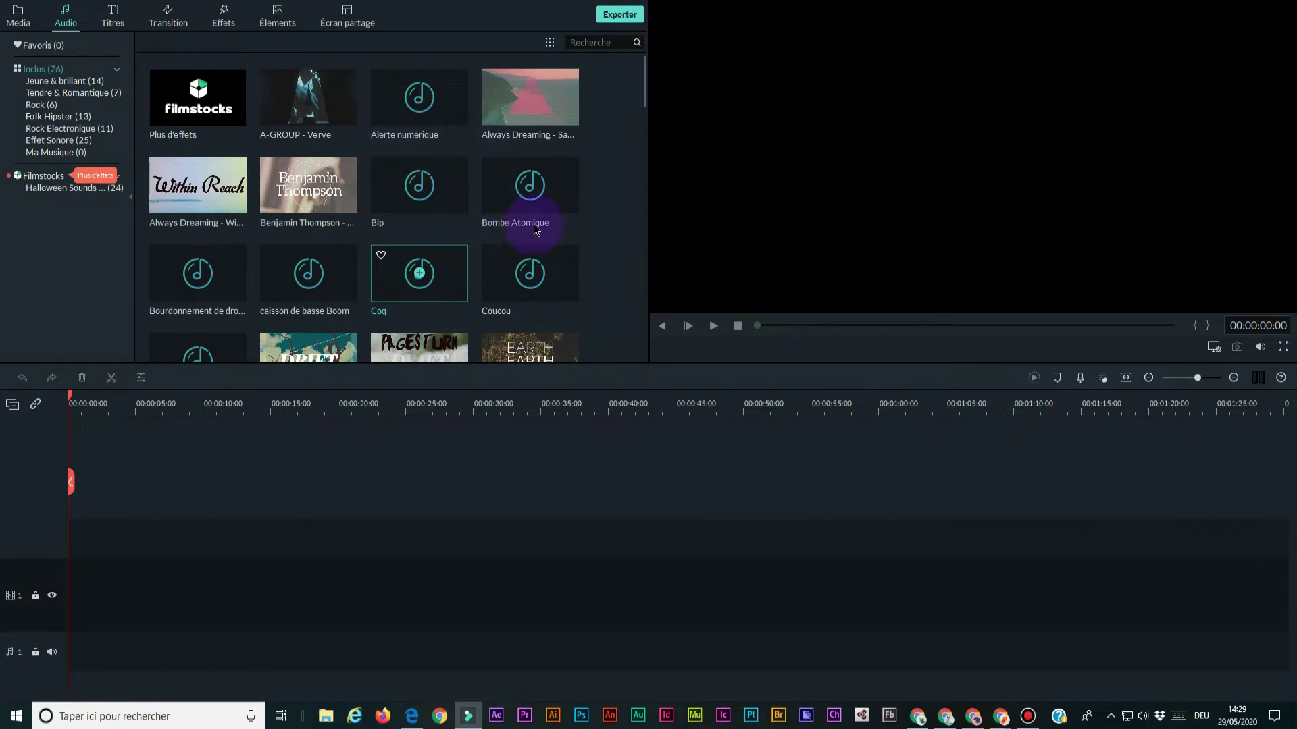
click(383, 228)
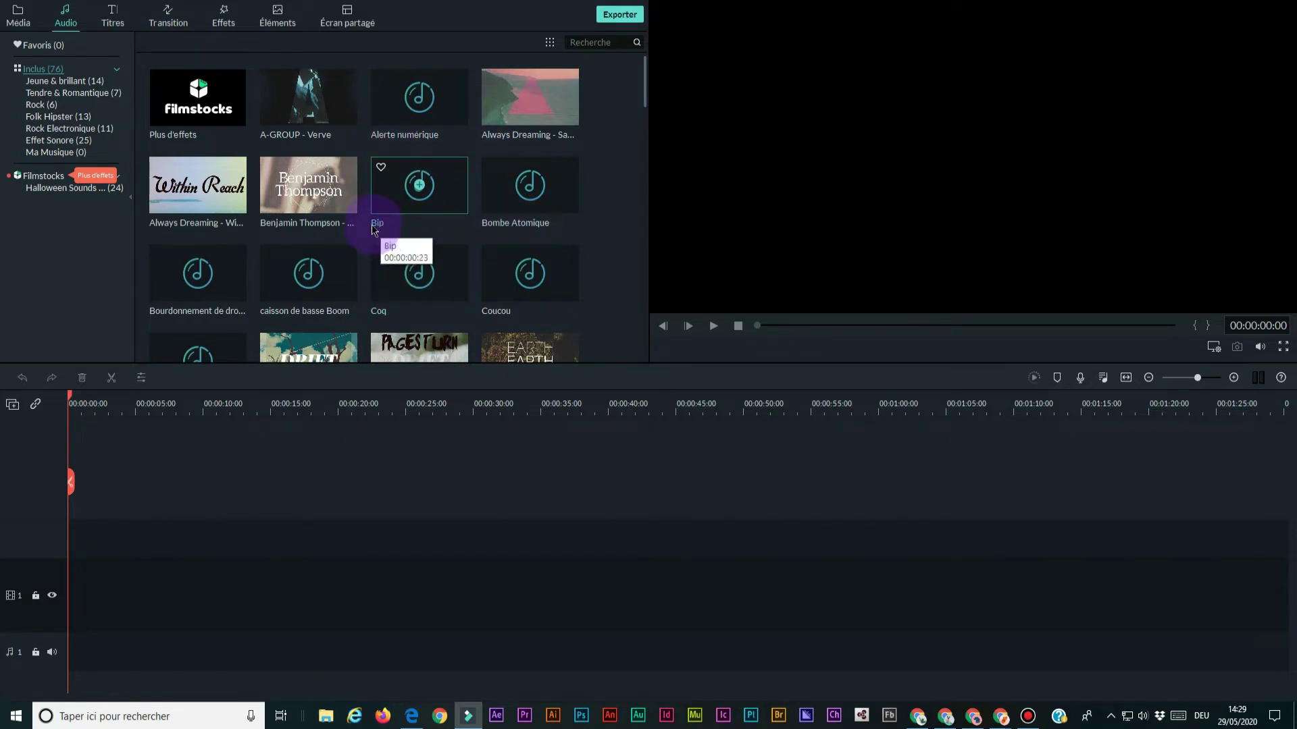
click(190, 206)
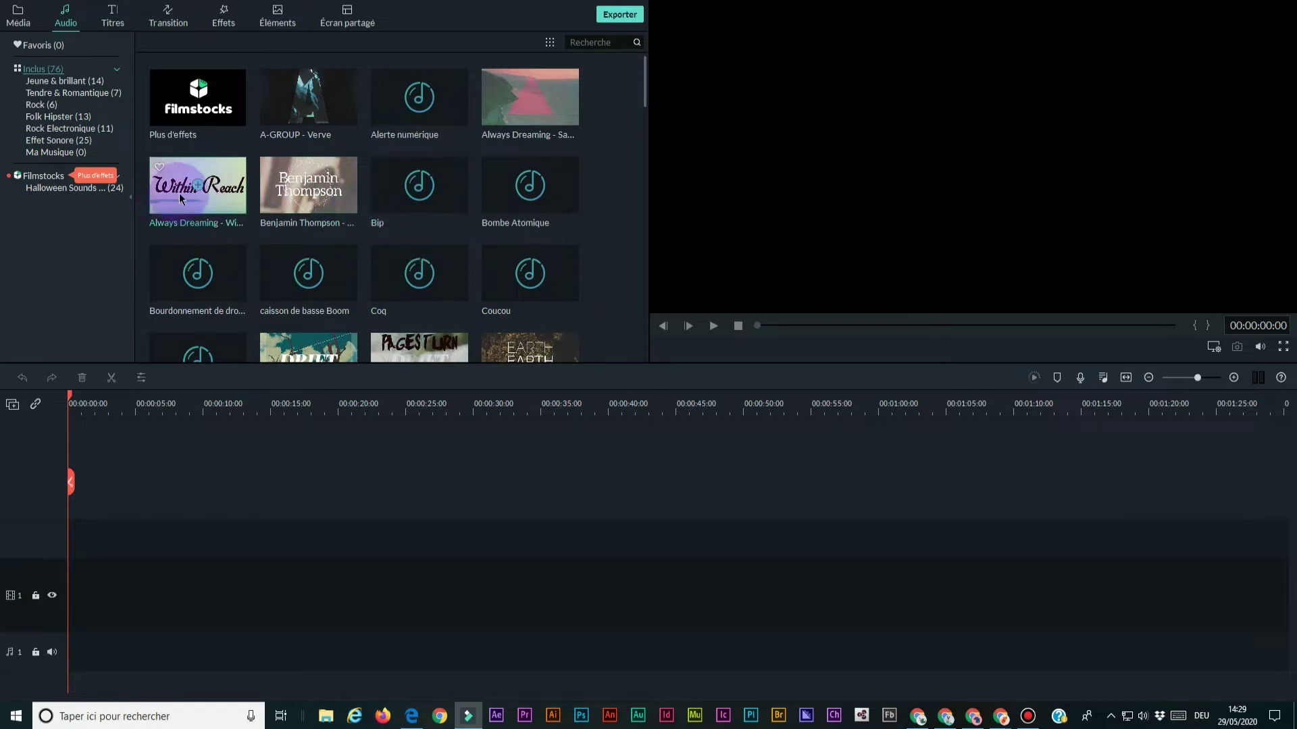
click(188, 115)
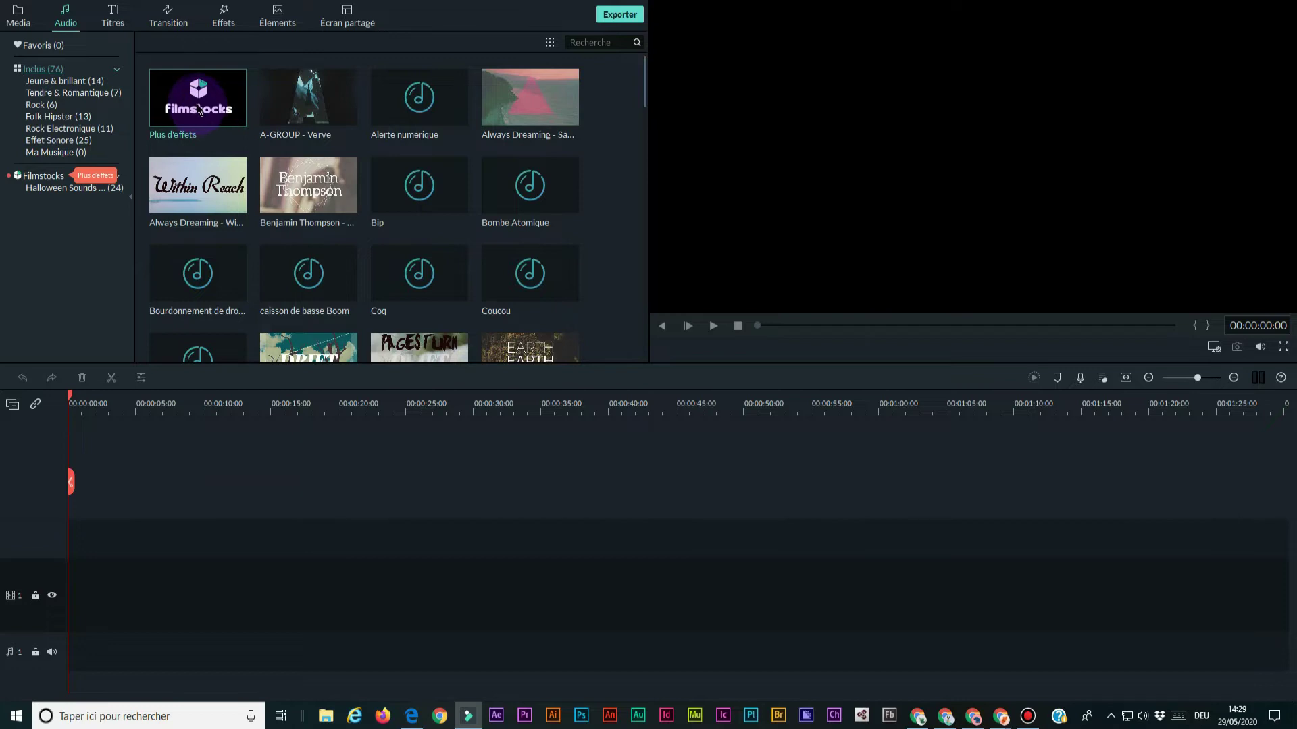
click(66, 154)
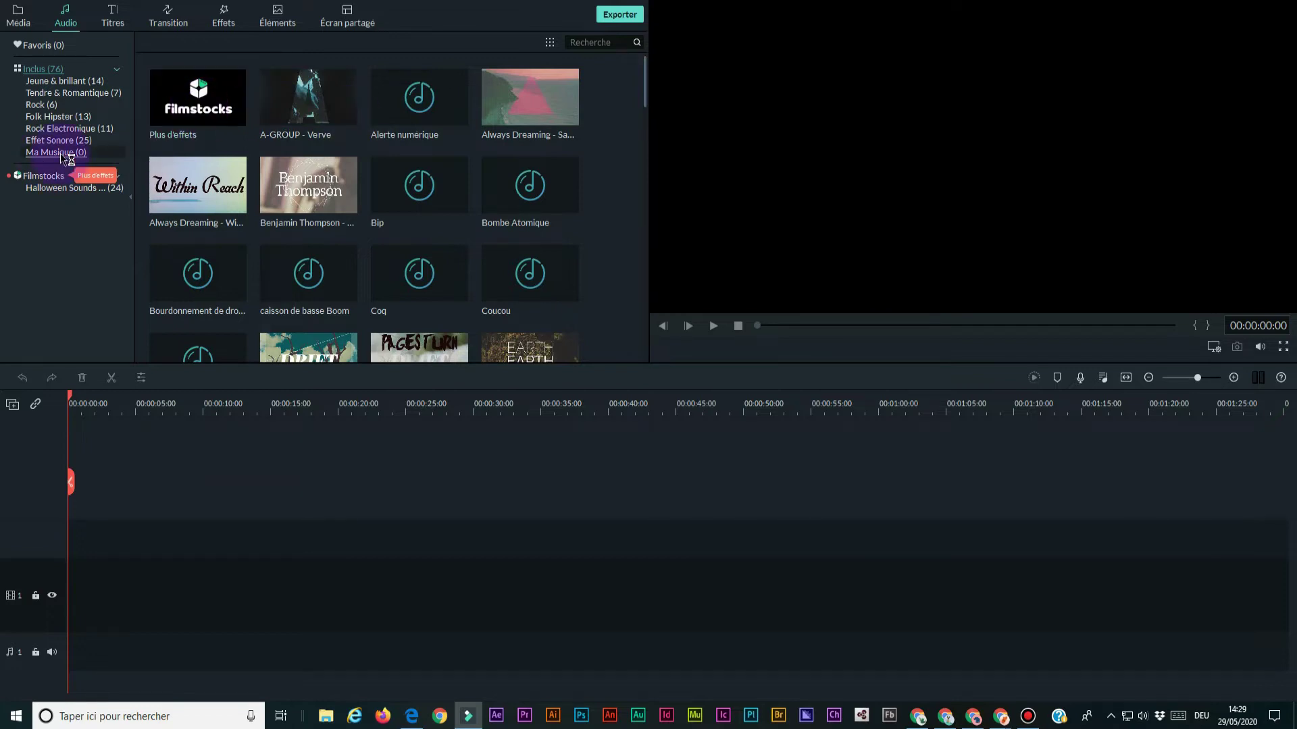
Browse the included title presets and play a preview of Crédits 1.
click(109, 24)
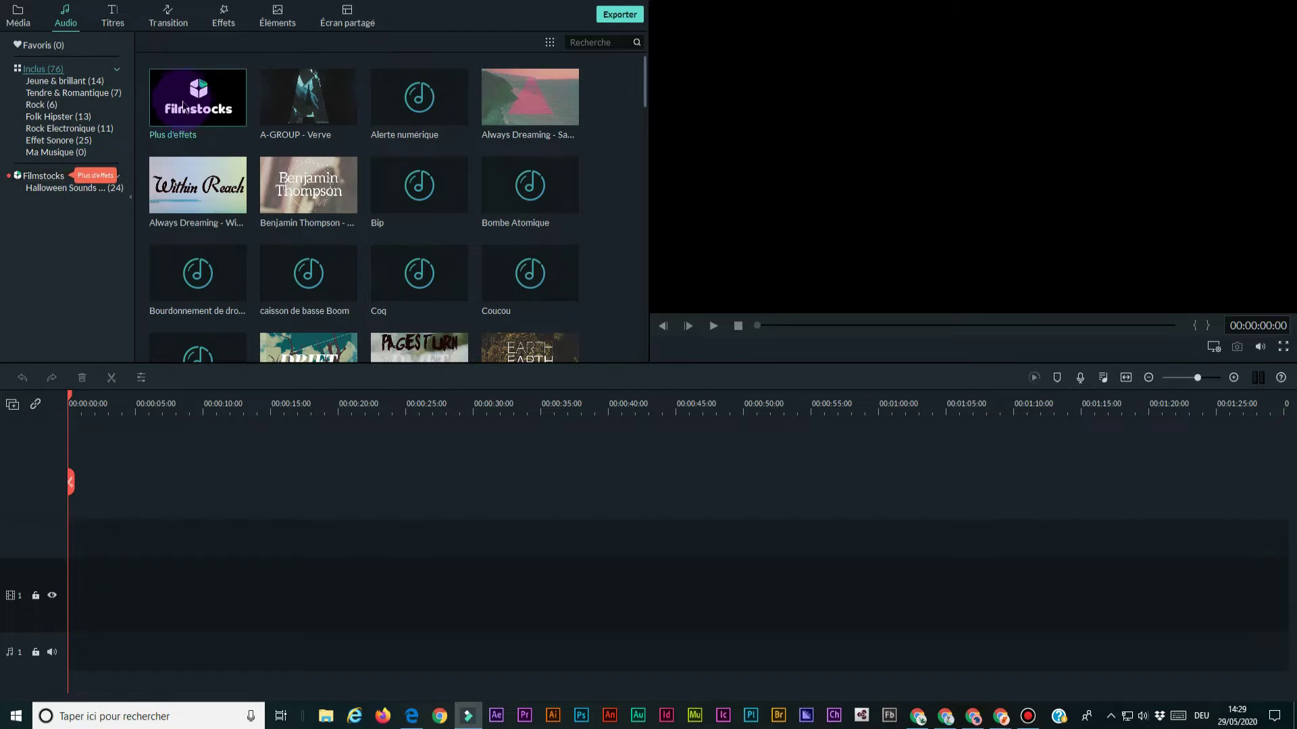
click(113, 22)
click(308, 111)
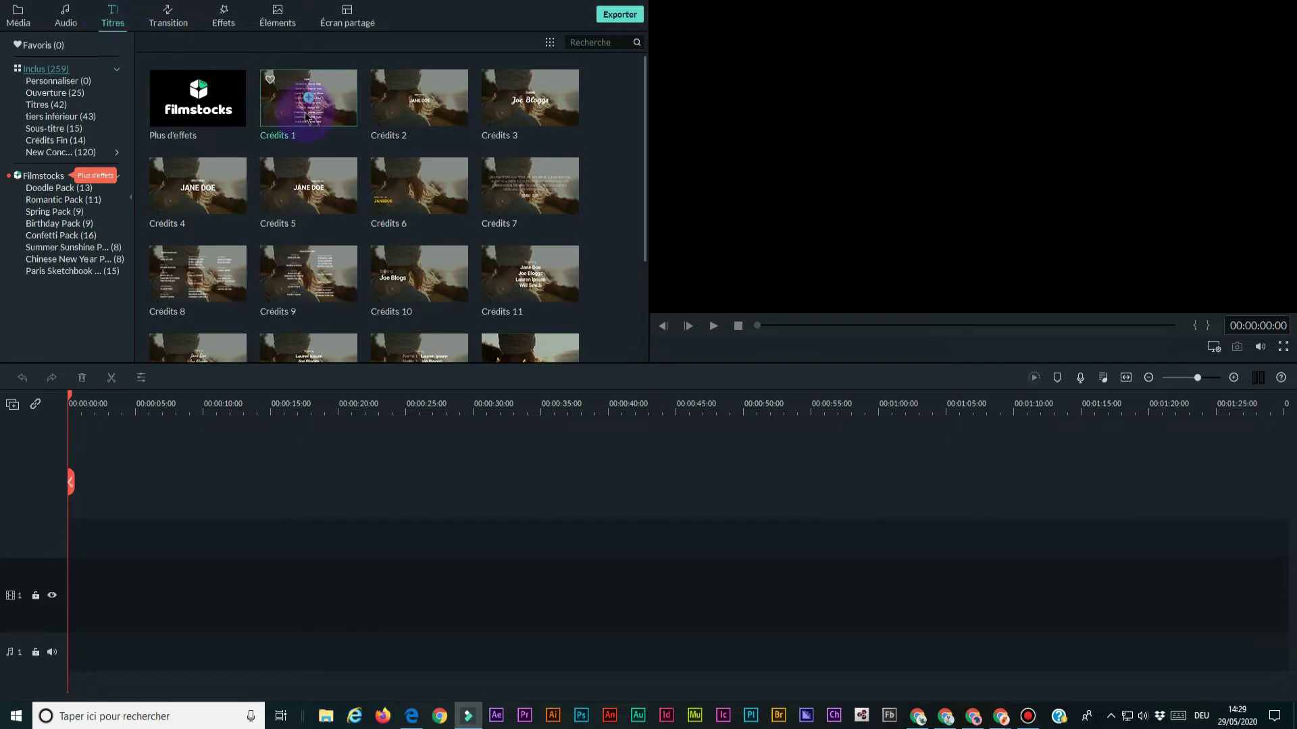
click(527, 108)
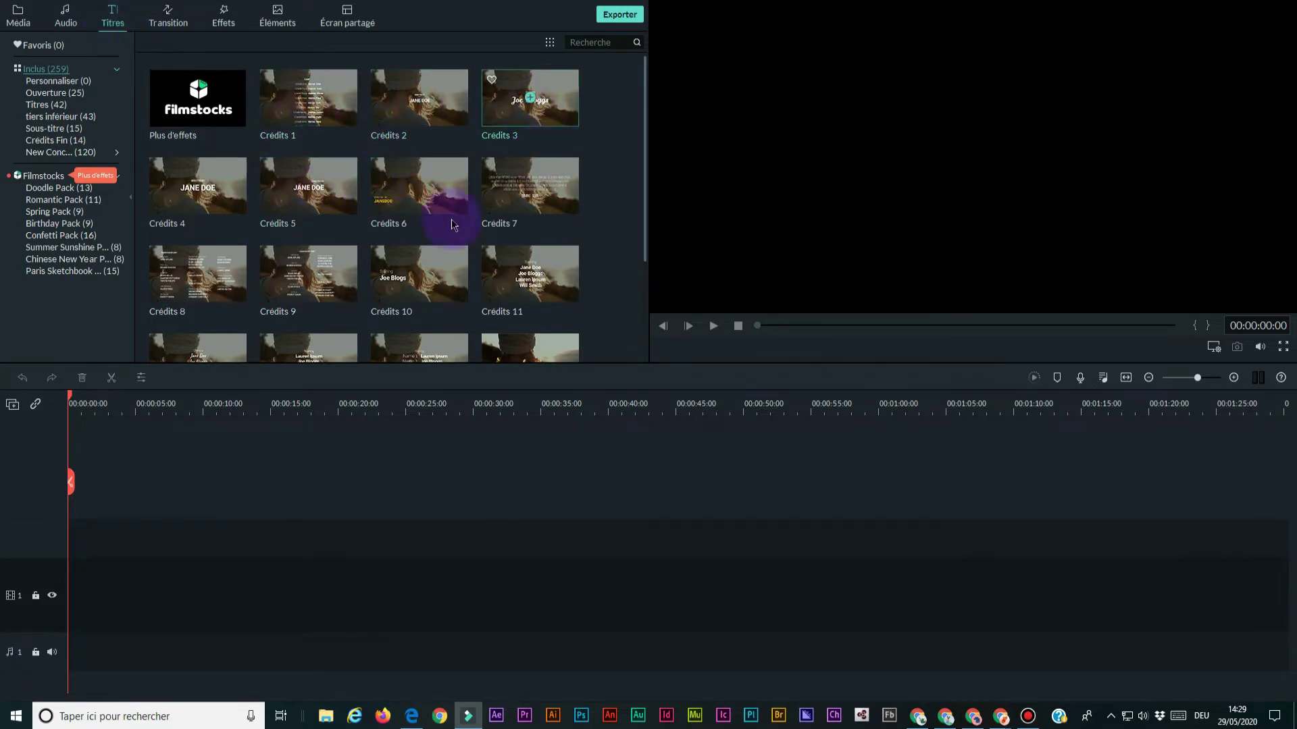
click(388, 195)
click(333, 116)
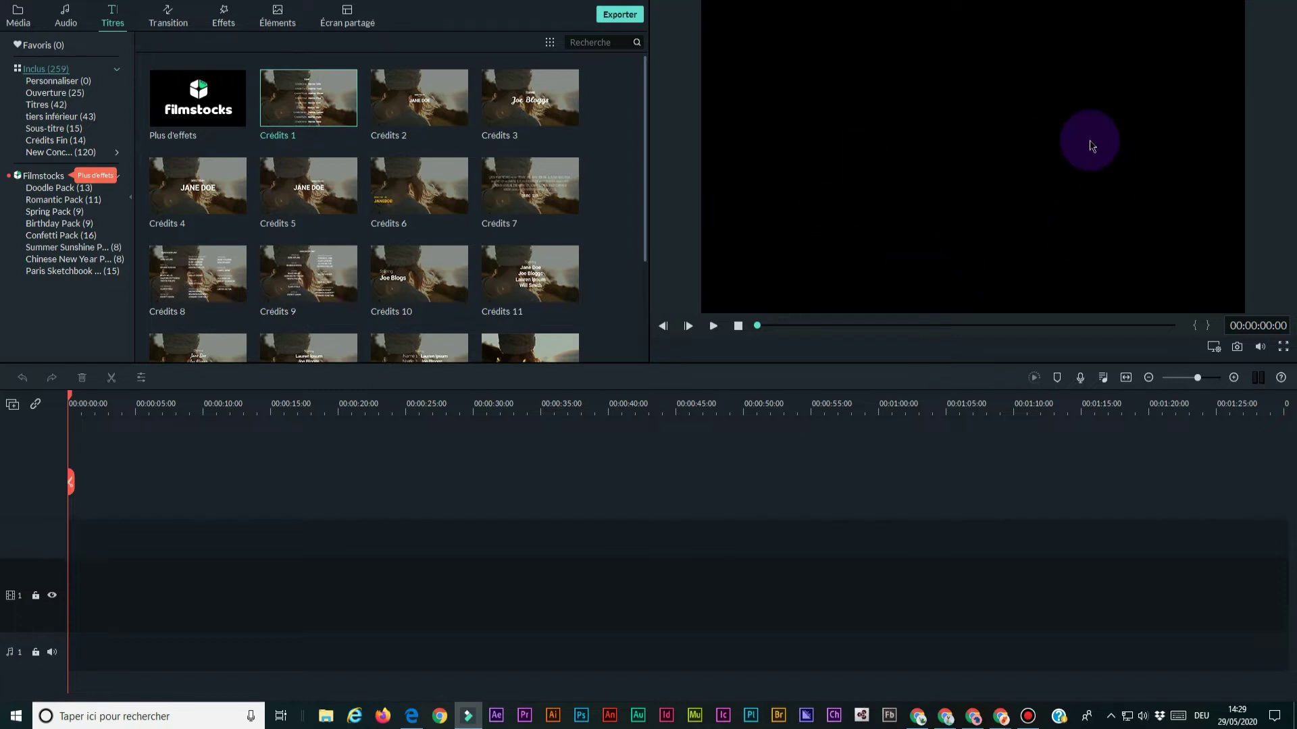
mouse_move(342, 113)
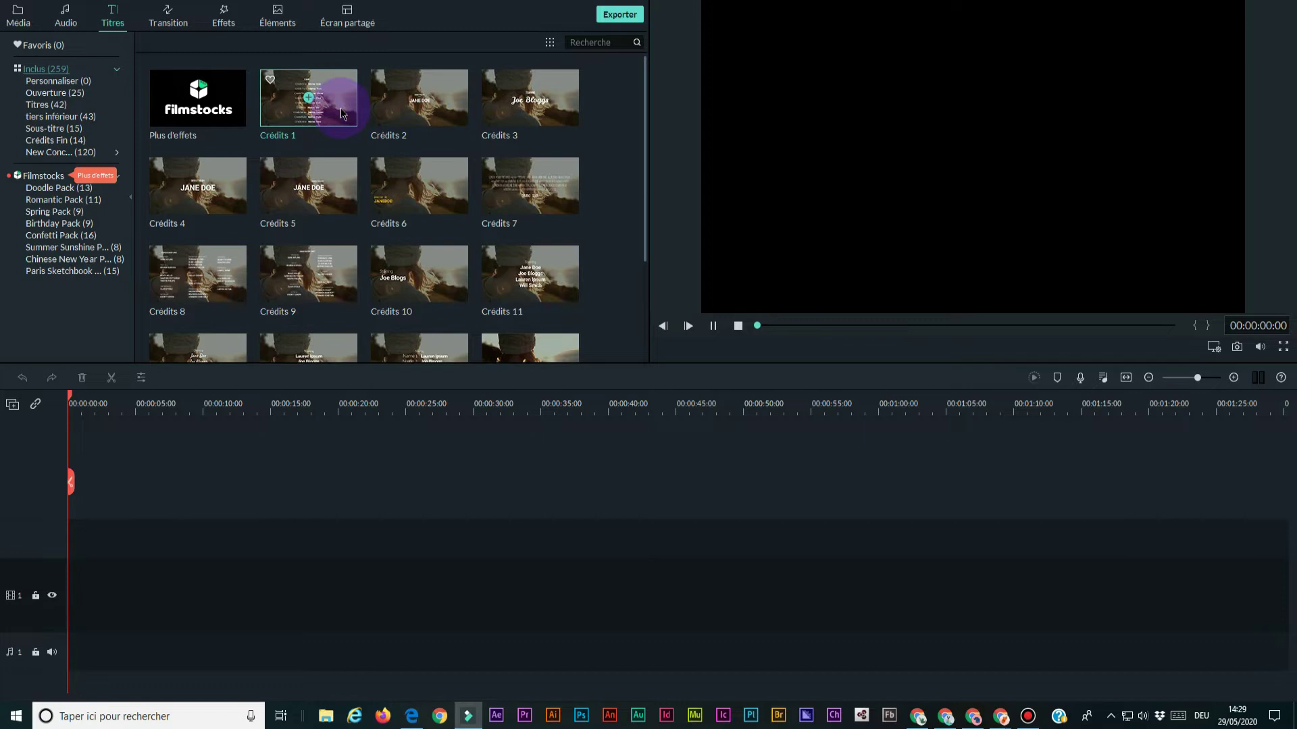
click(342, 113)
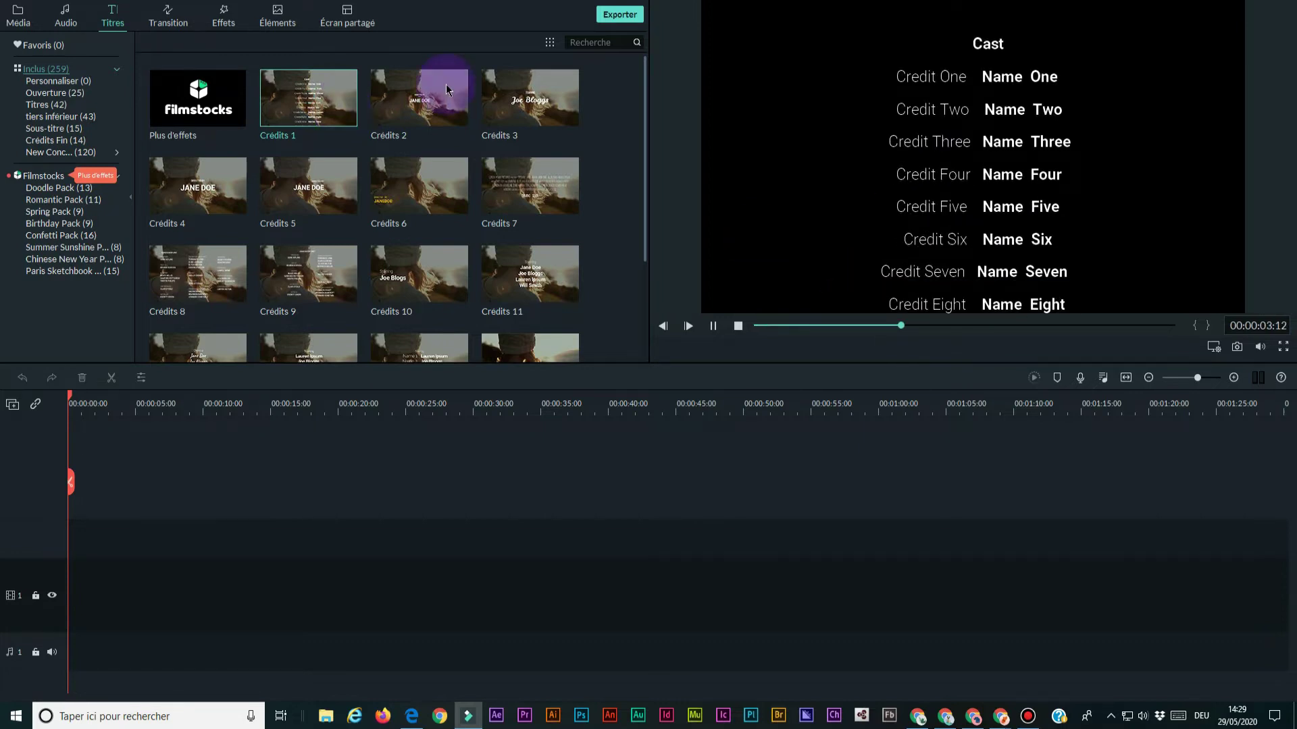
Preview the Crédits 6 title and look through the remaining title presets, including the Ouverture designs.
click(408, 204)
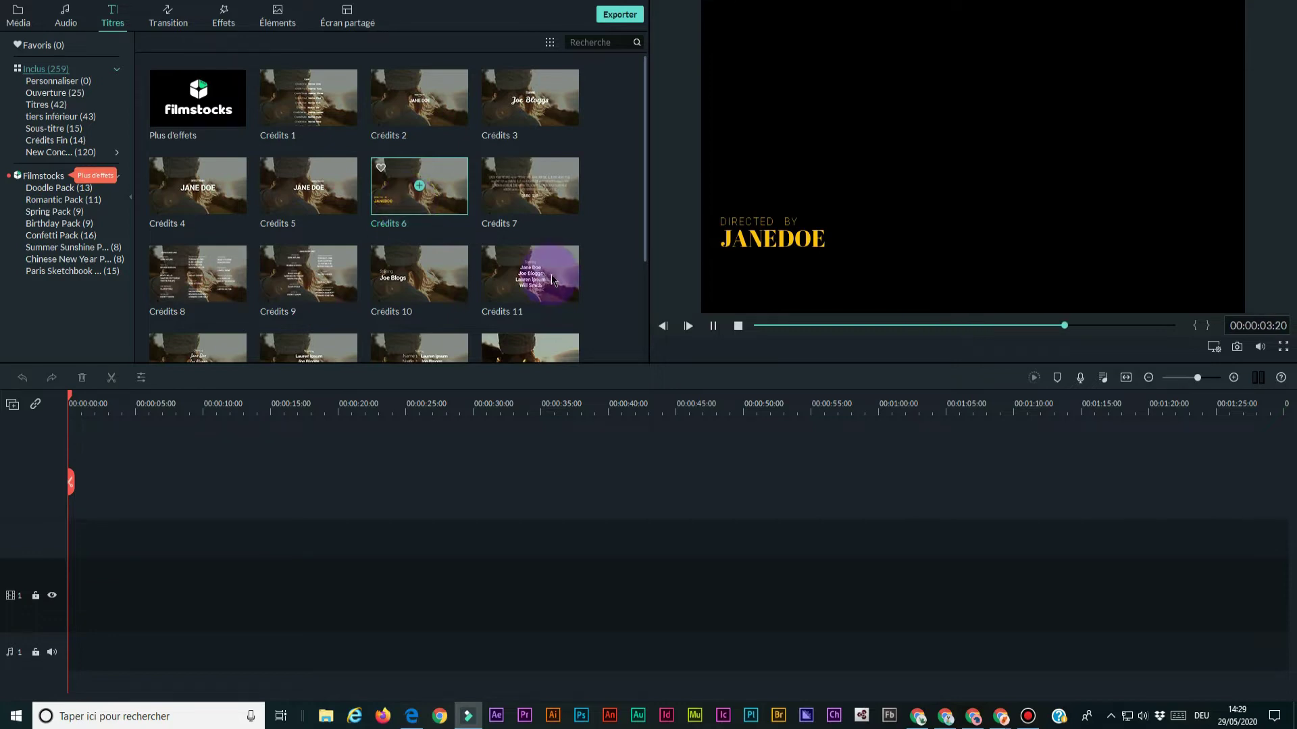
click(333, 290)
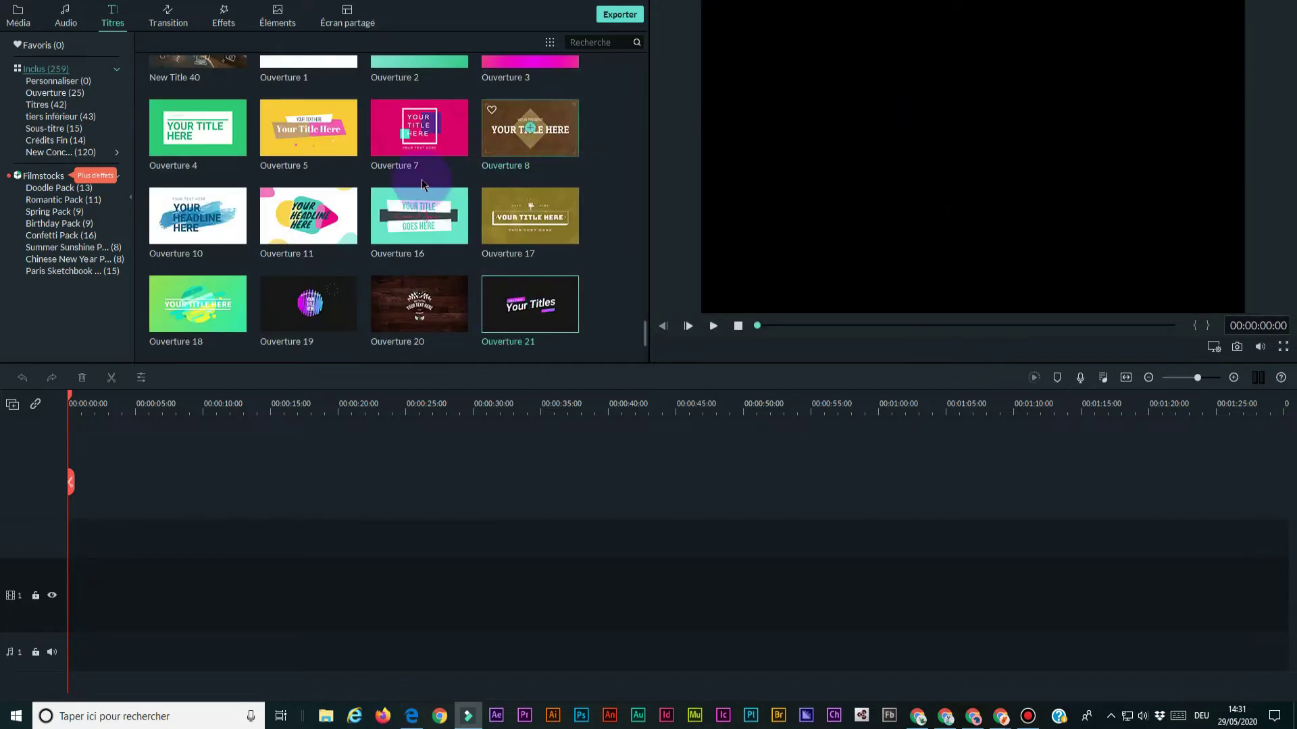
scroll(392, 203, up, 20)
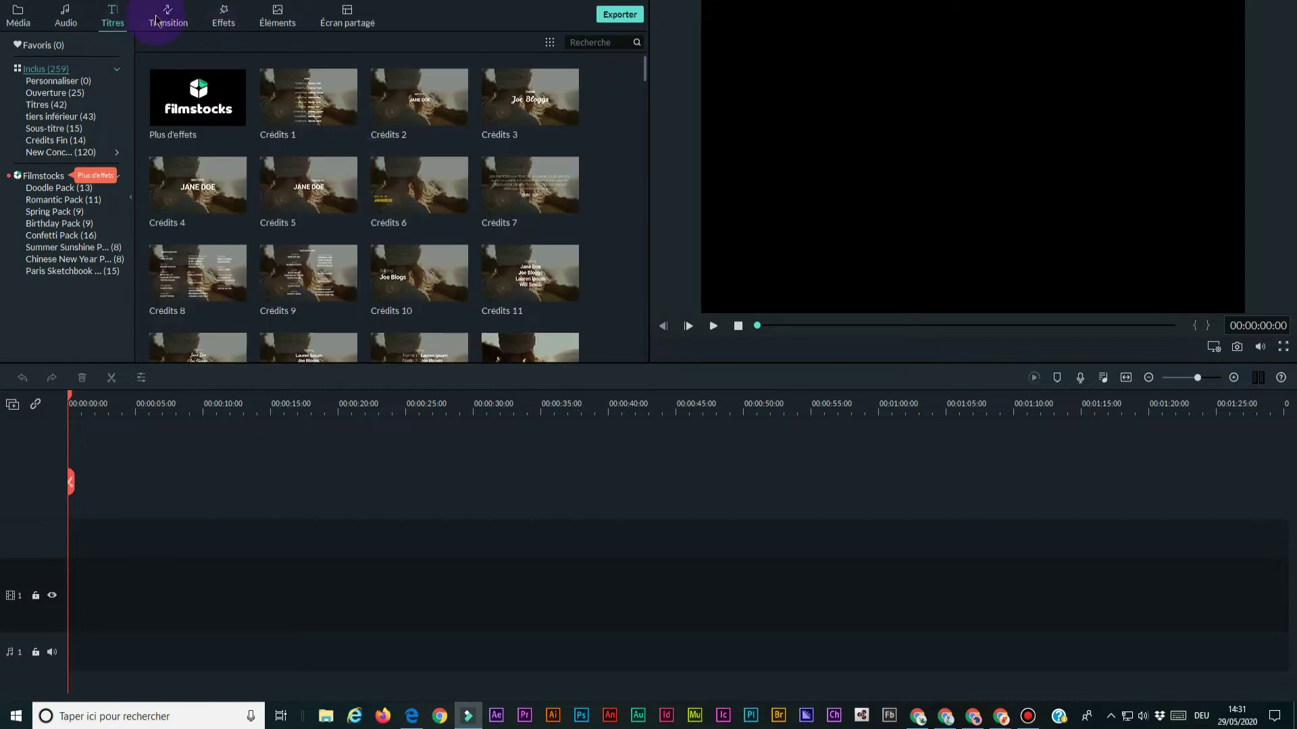
Browse the included transitions and preview cube, Bar and Vortex Zoom 3.
click(169, 24)
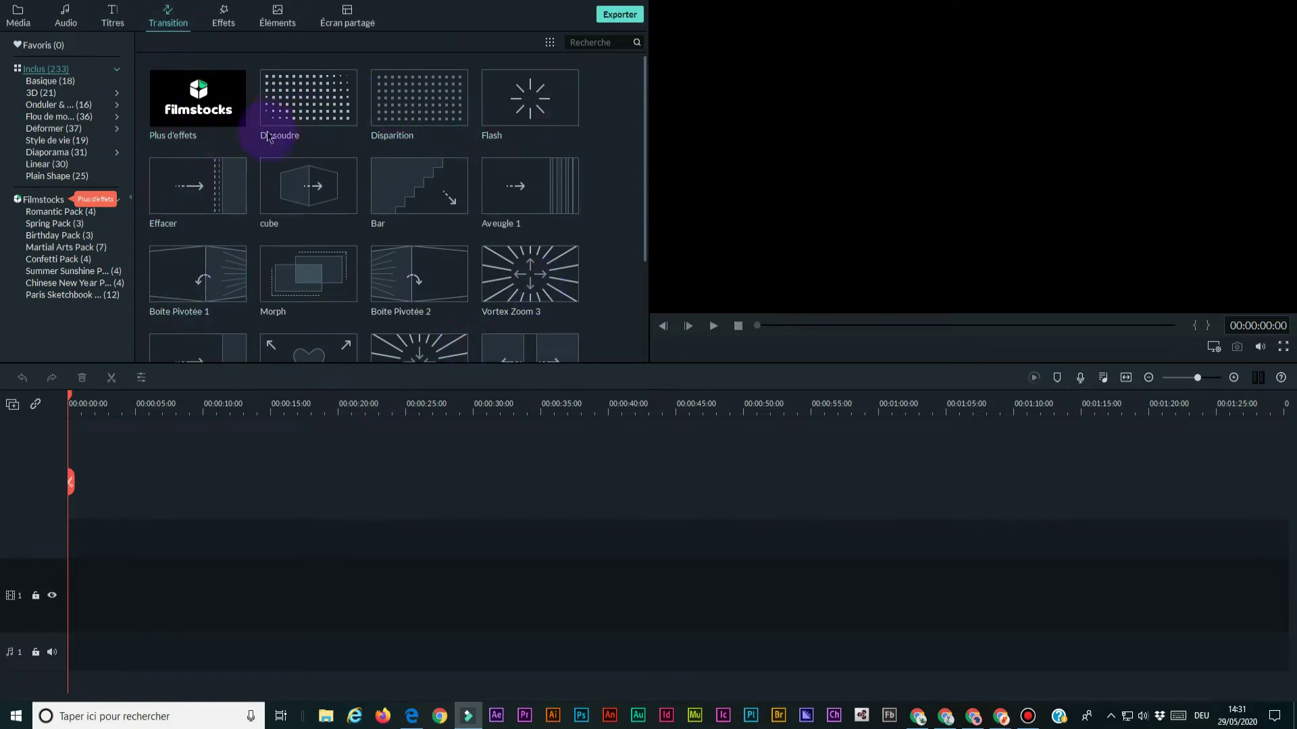
click(336, 206)
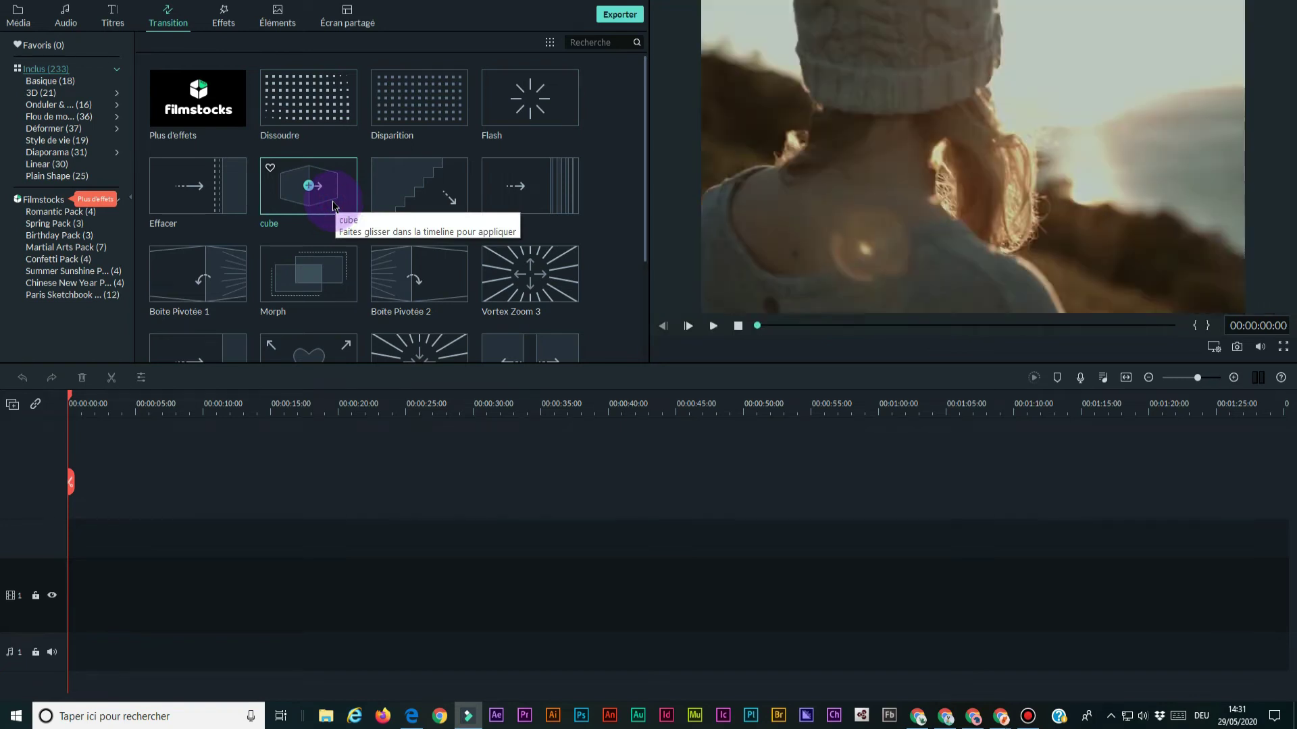
click(445, 210)
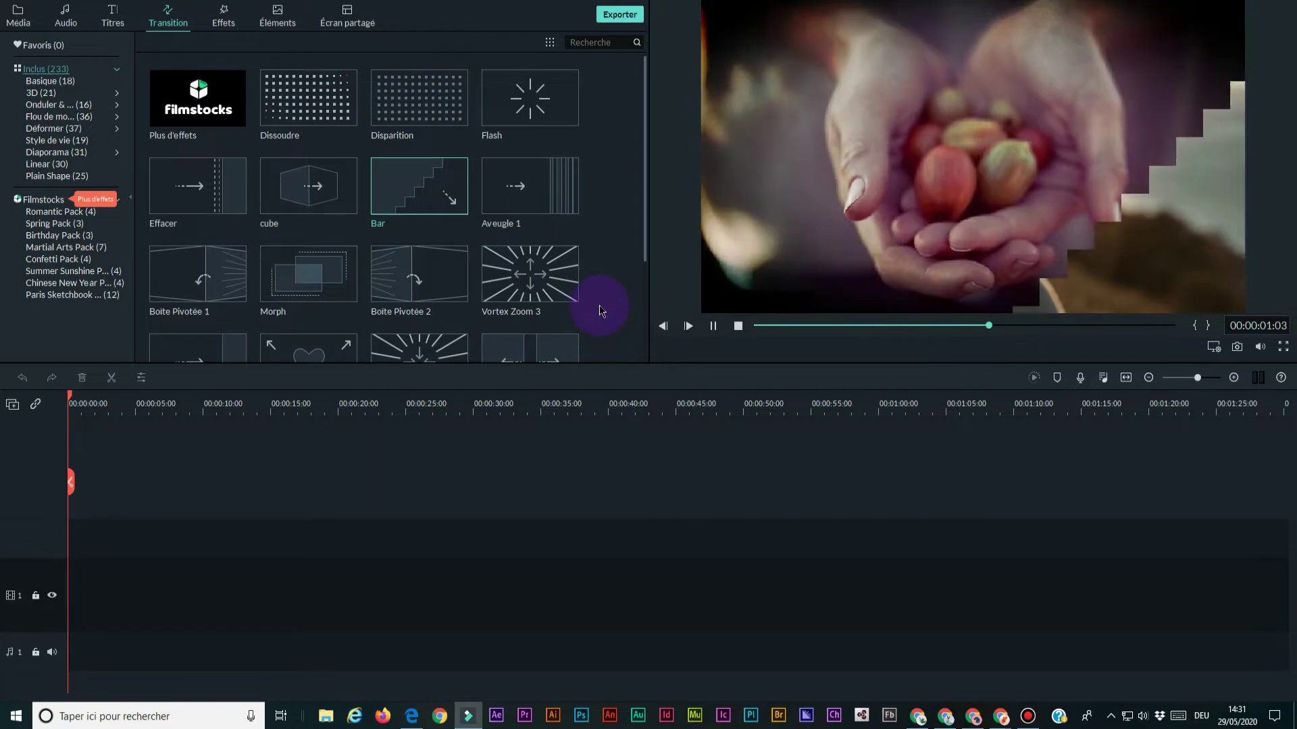
click(555, 290)
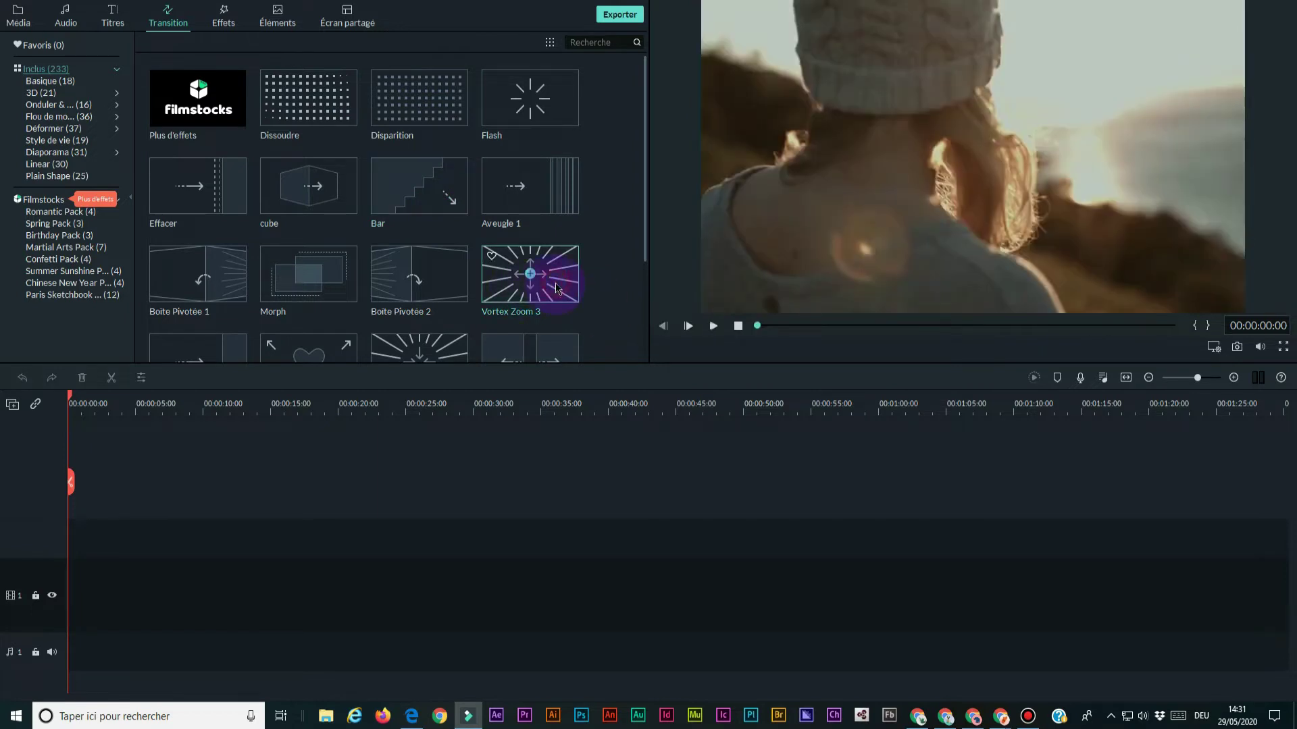
click(419, 358)
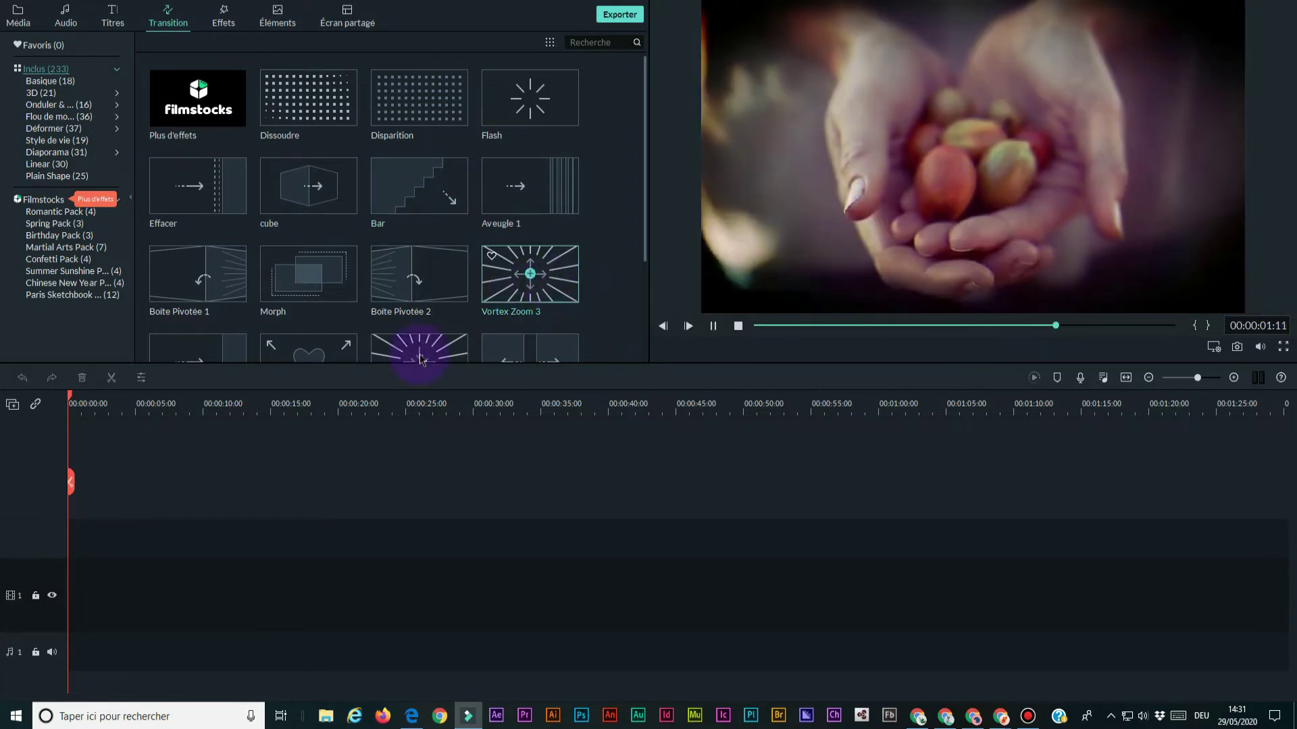
Preview further transitions, including Morph and Ouverture Ascenseur.
click(336, 220)
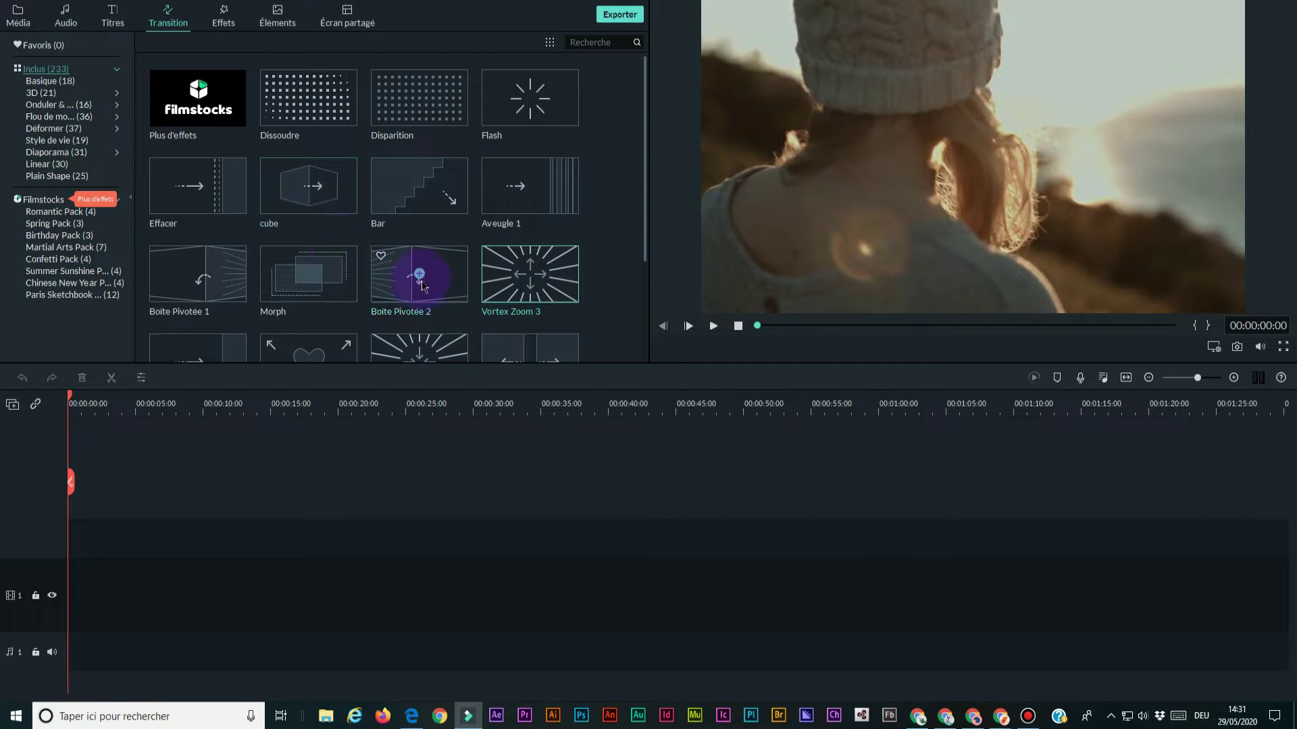
click(337, 292)
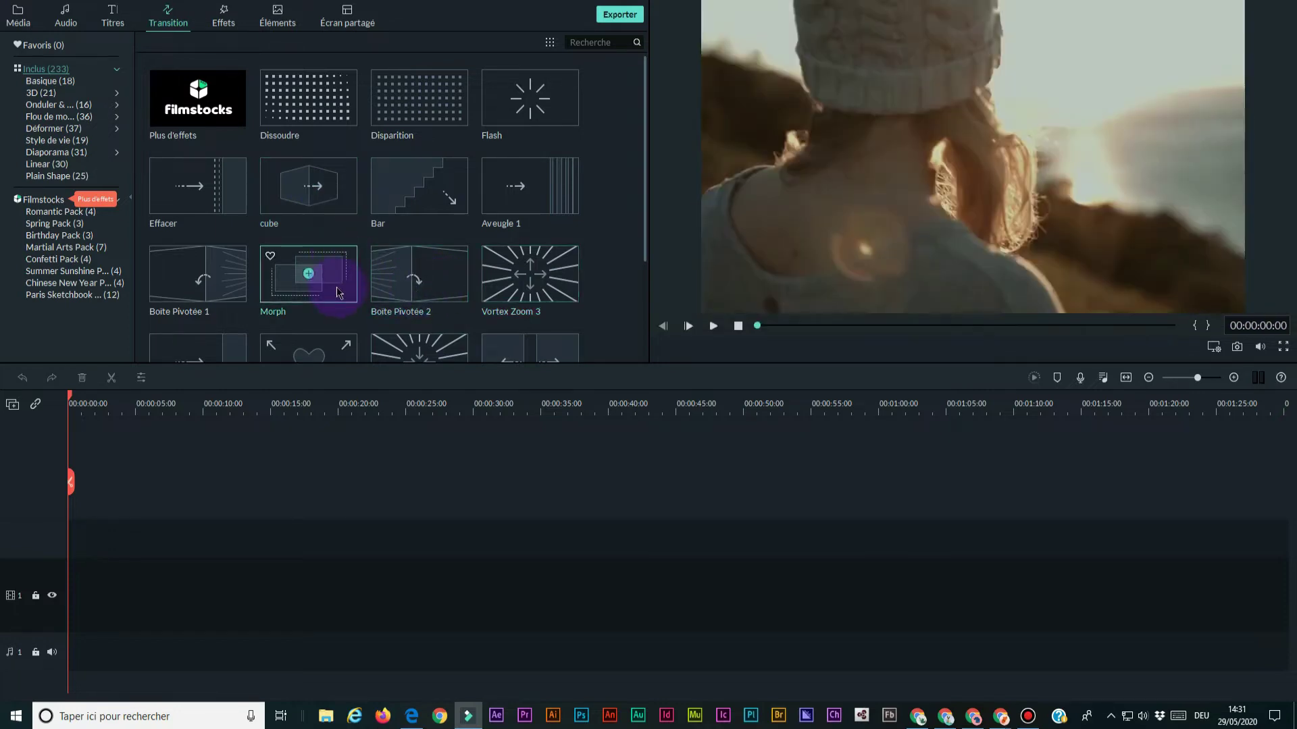
scroll(337, 291, down, 2)
click(329, 228)
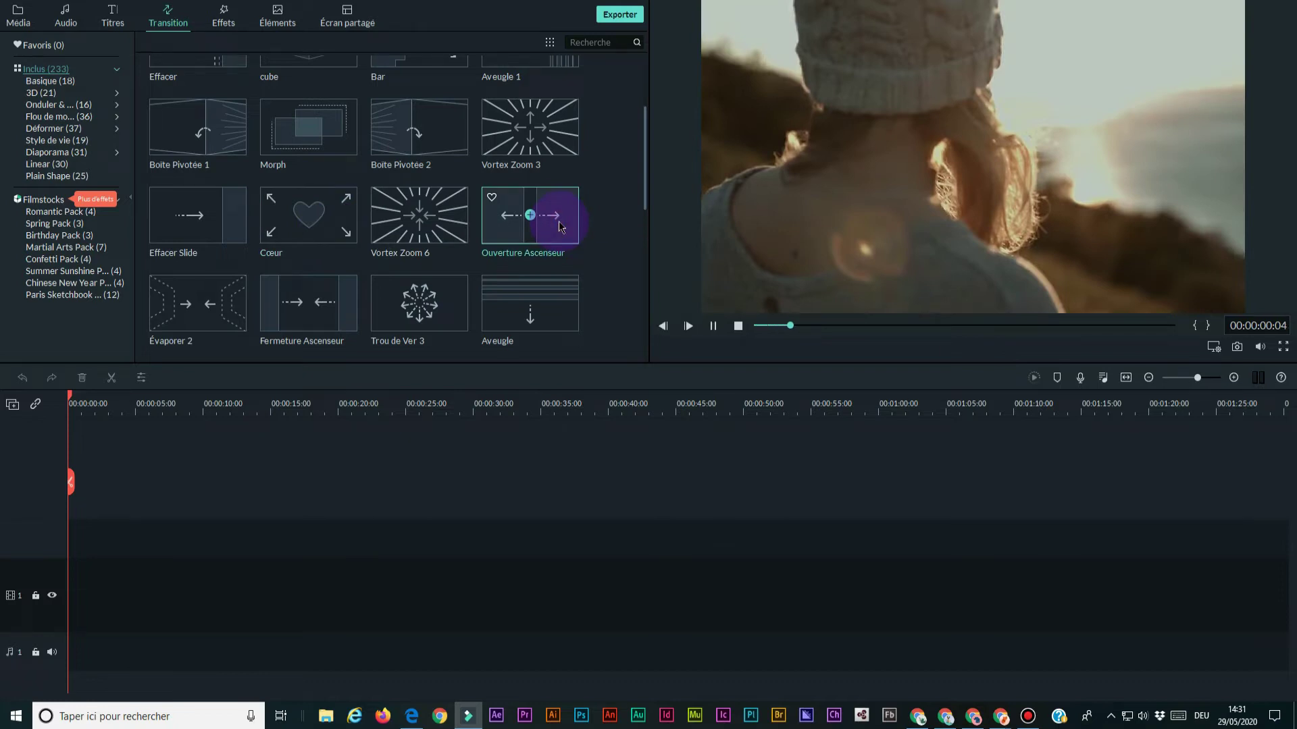
click(177, 26)
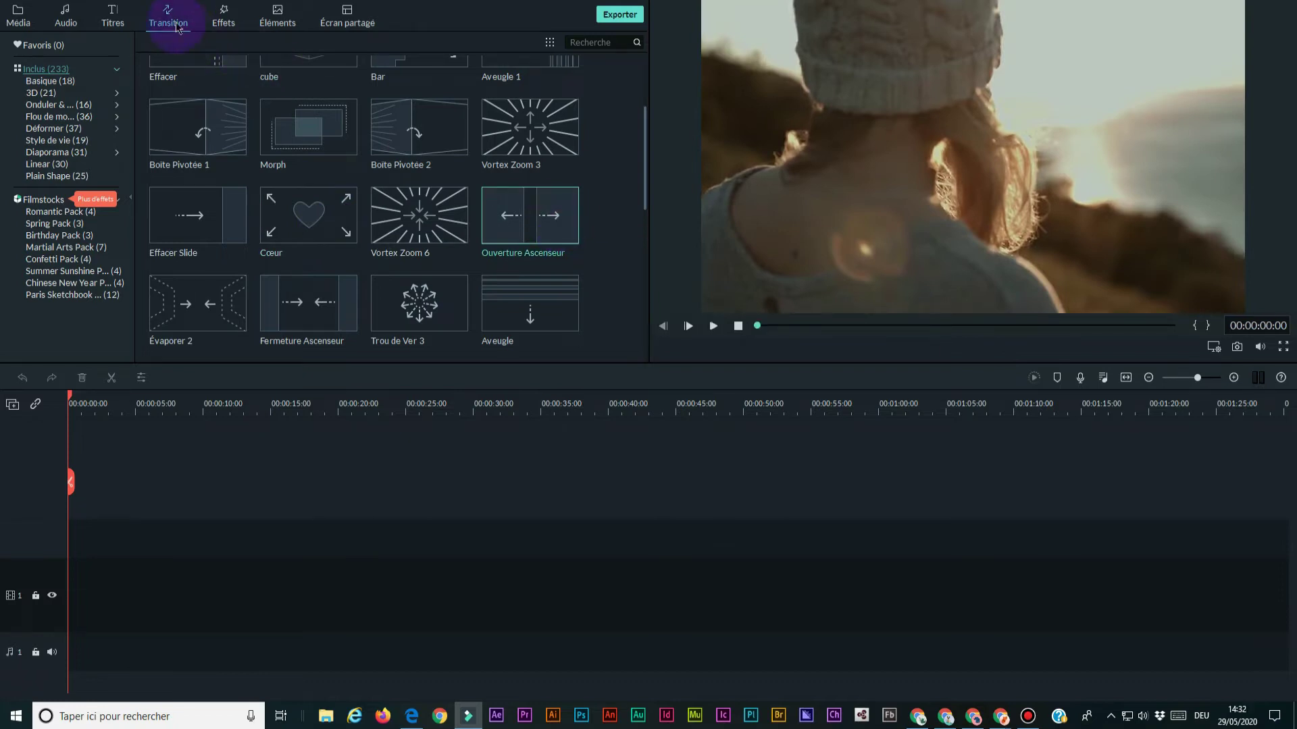
Open the included effects library and preview the Anneaux and Amaro filters.
click(225, 19)
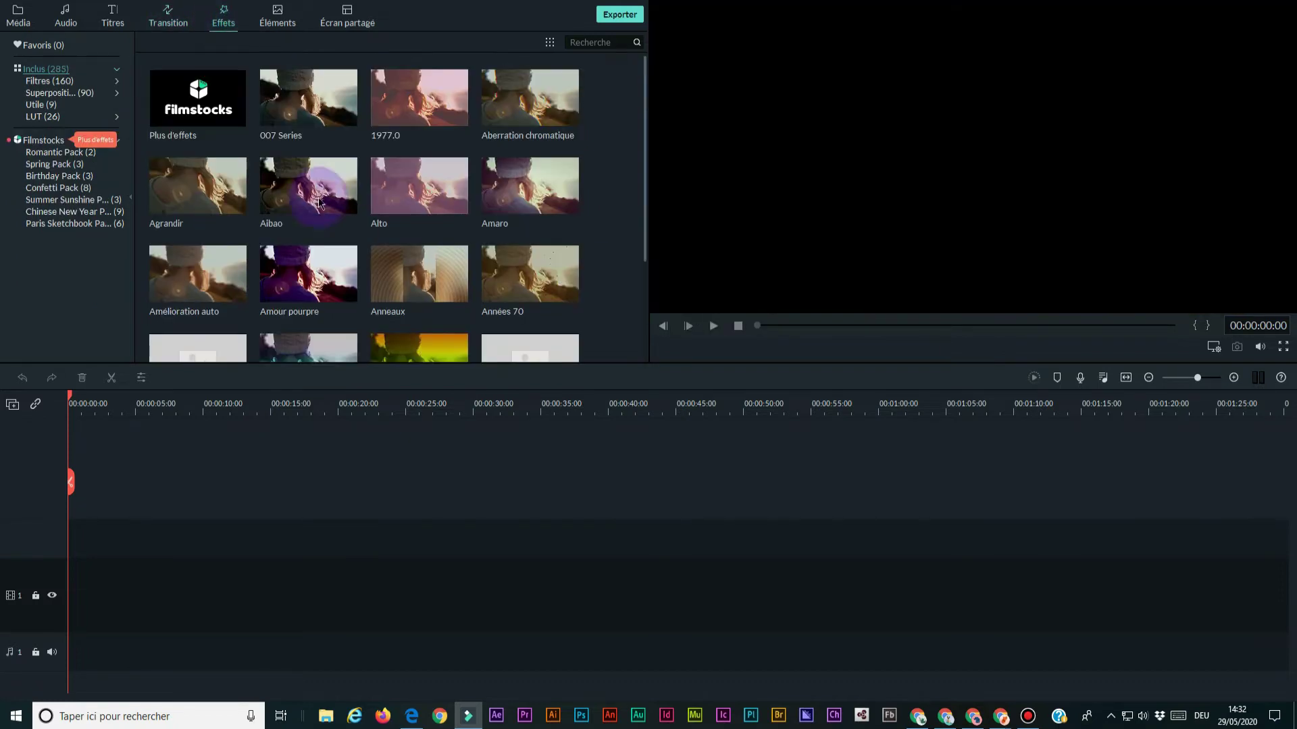
click(401, 315)
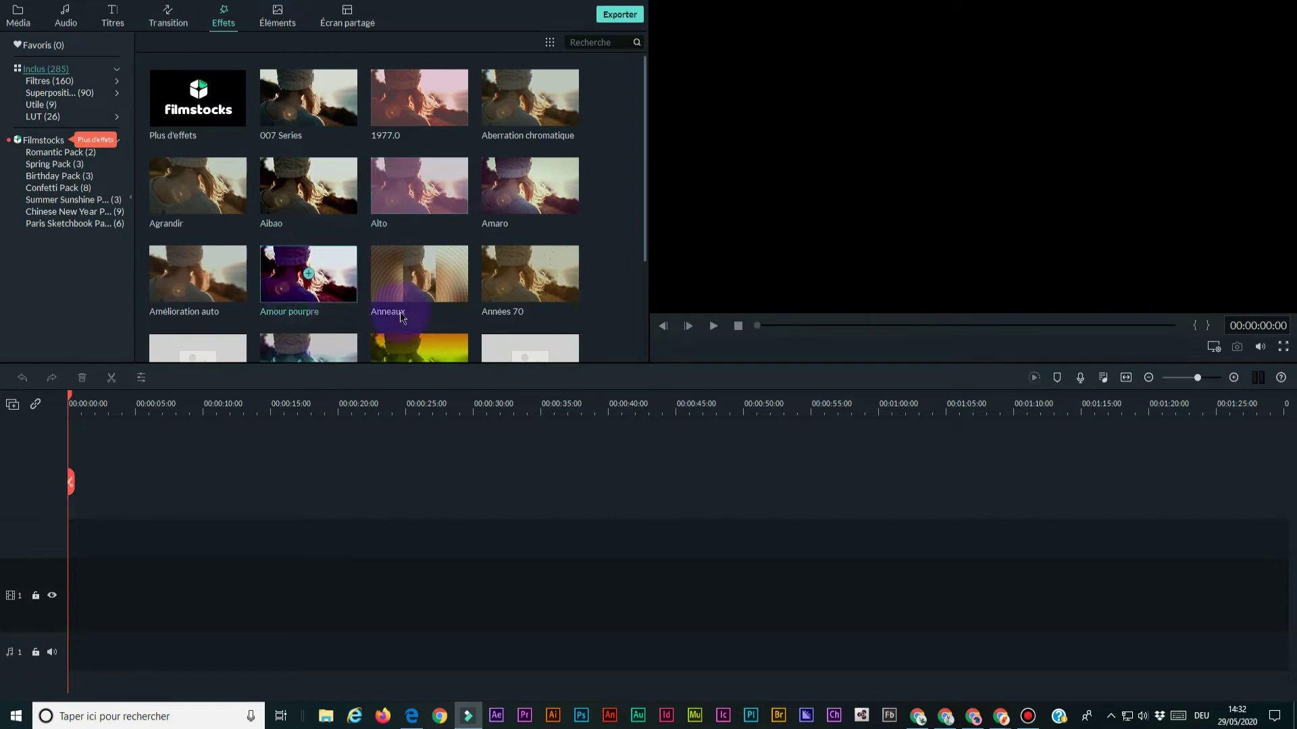
click(440, 273)
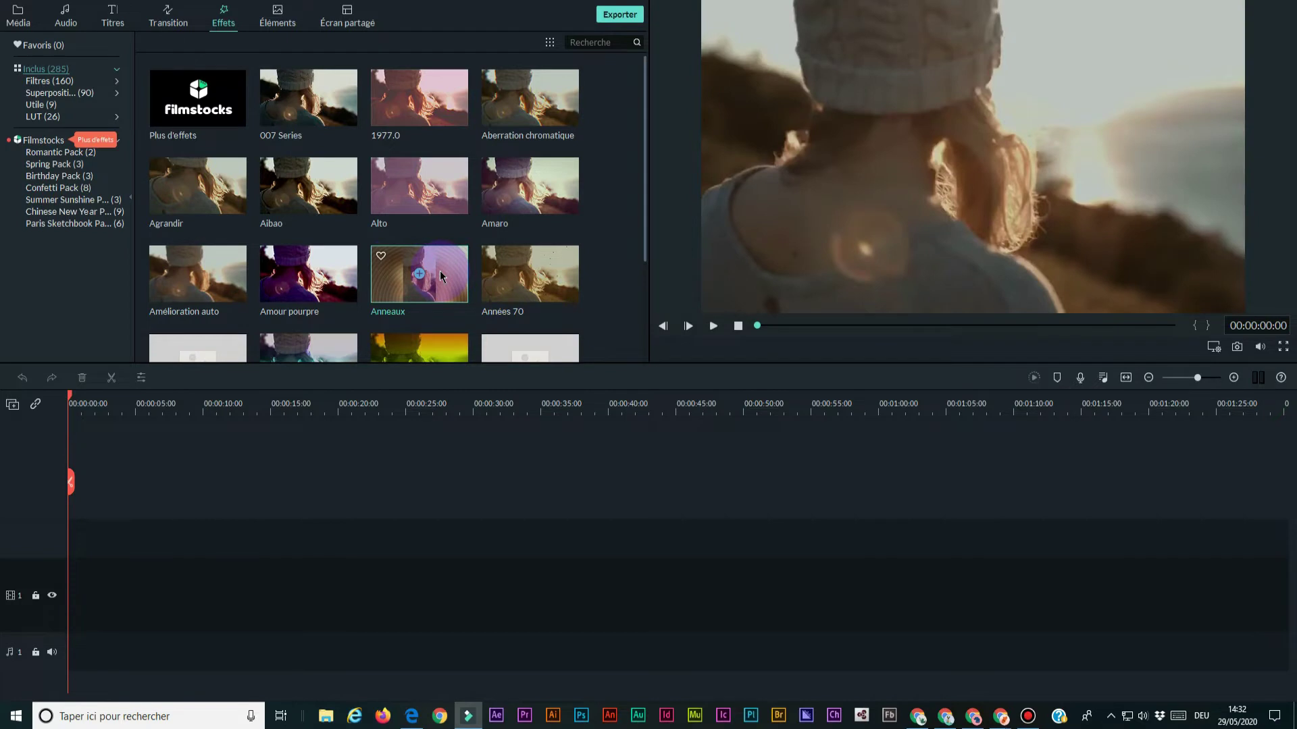
click(439, 273)
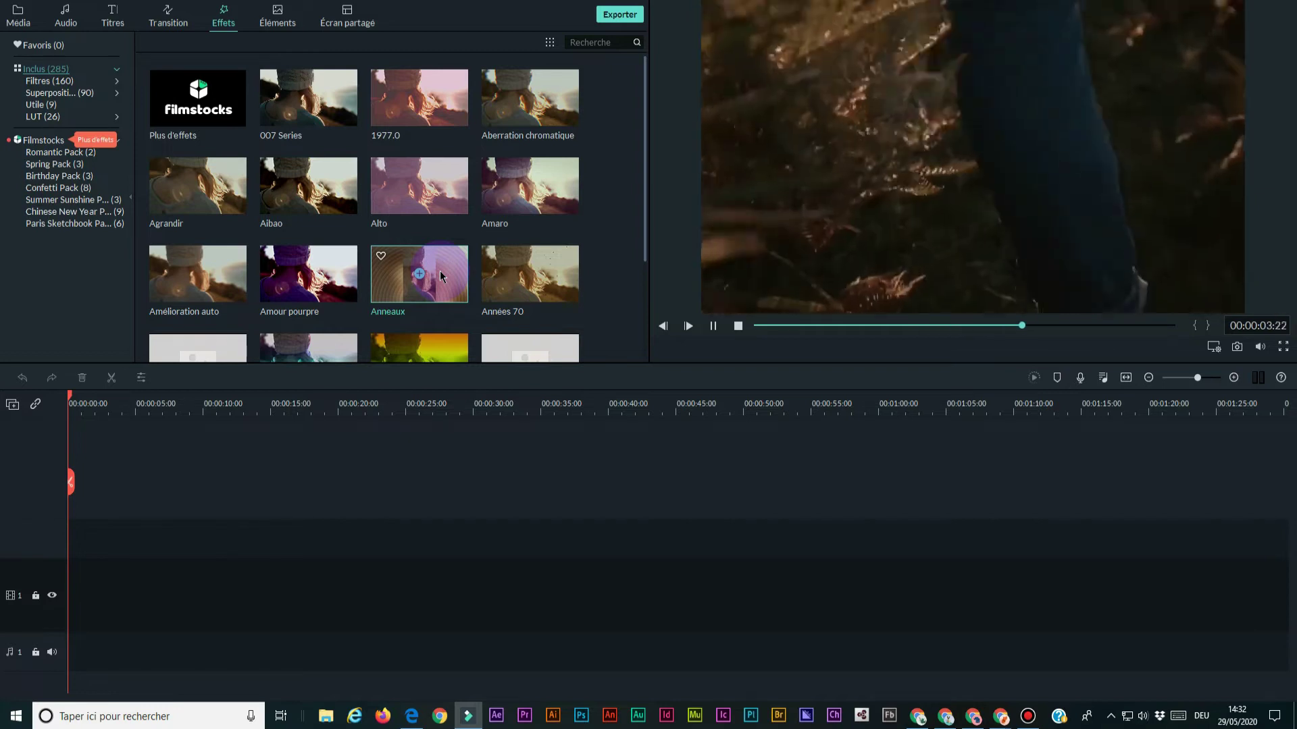
click(559, 194)
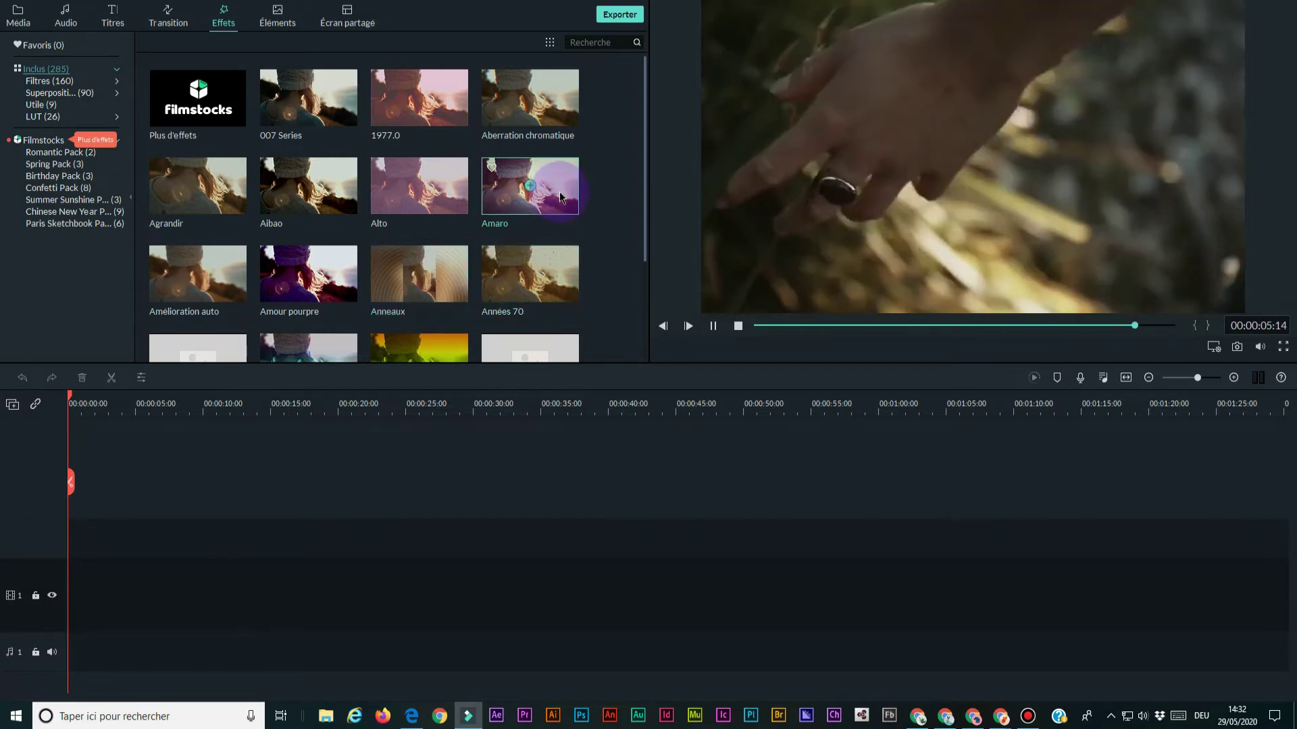
Look further through the effects and preview Mur Télé and Mosaïque de vidéos.
scroll(500, 202, down, 10)
click(442, 227)
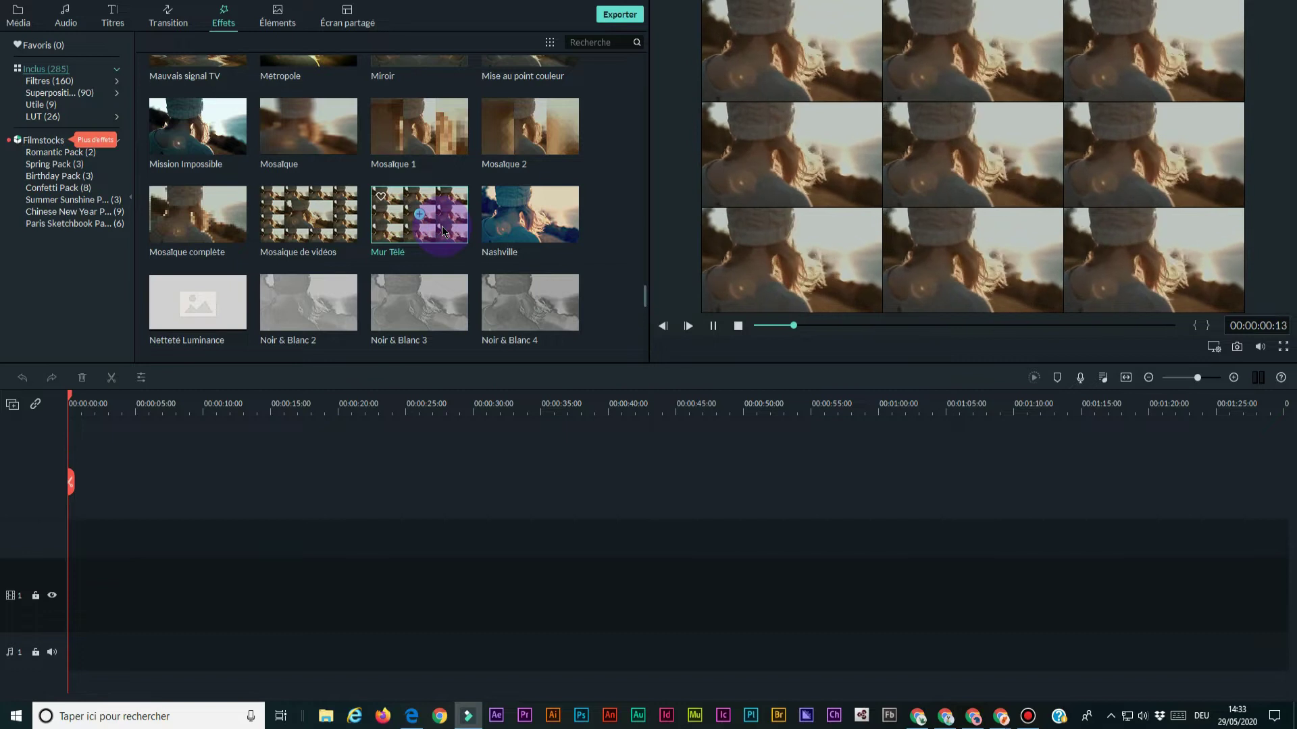
click(348, 228)
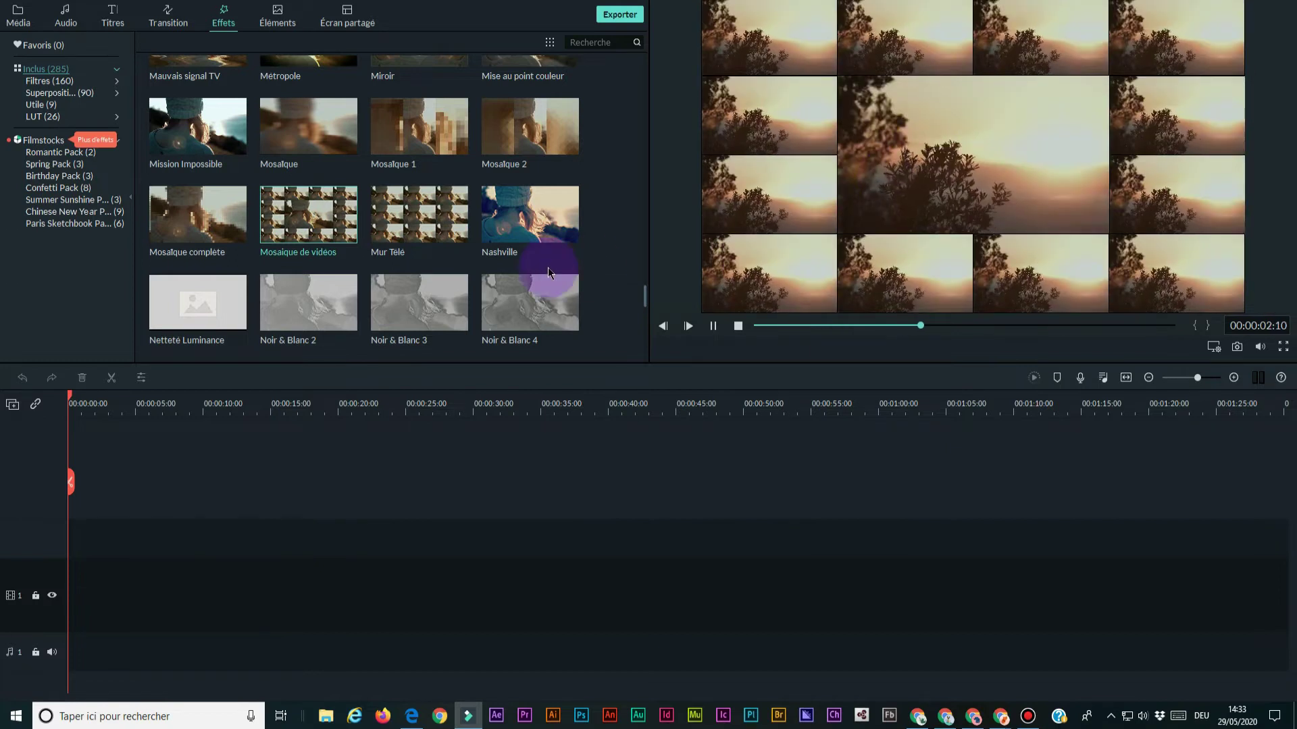
Look through the remaining filters and overlays and preview the Éclat overlay.
scroll(548, 268, down, 5)
scroll(549, 267, down, 5)
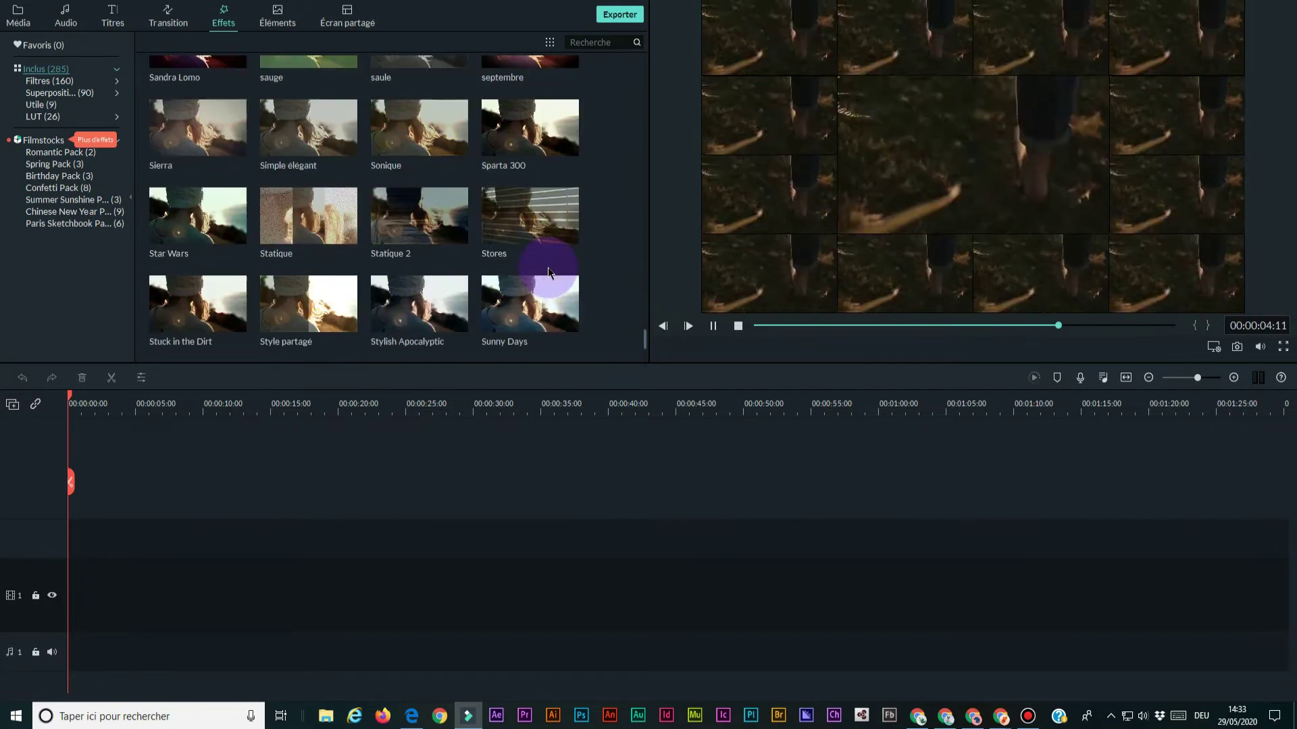
scroll(548, 267, down, 5)
scroll(548, 273, down, 5)
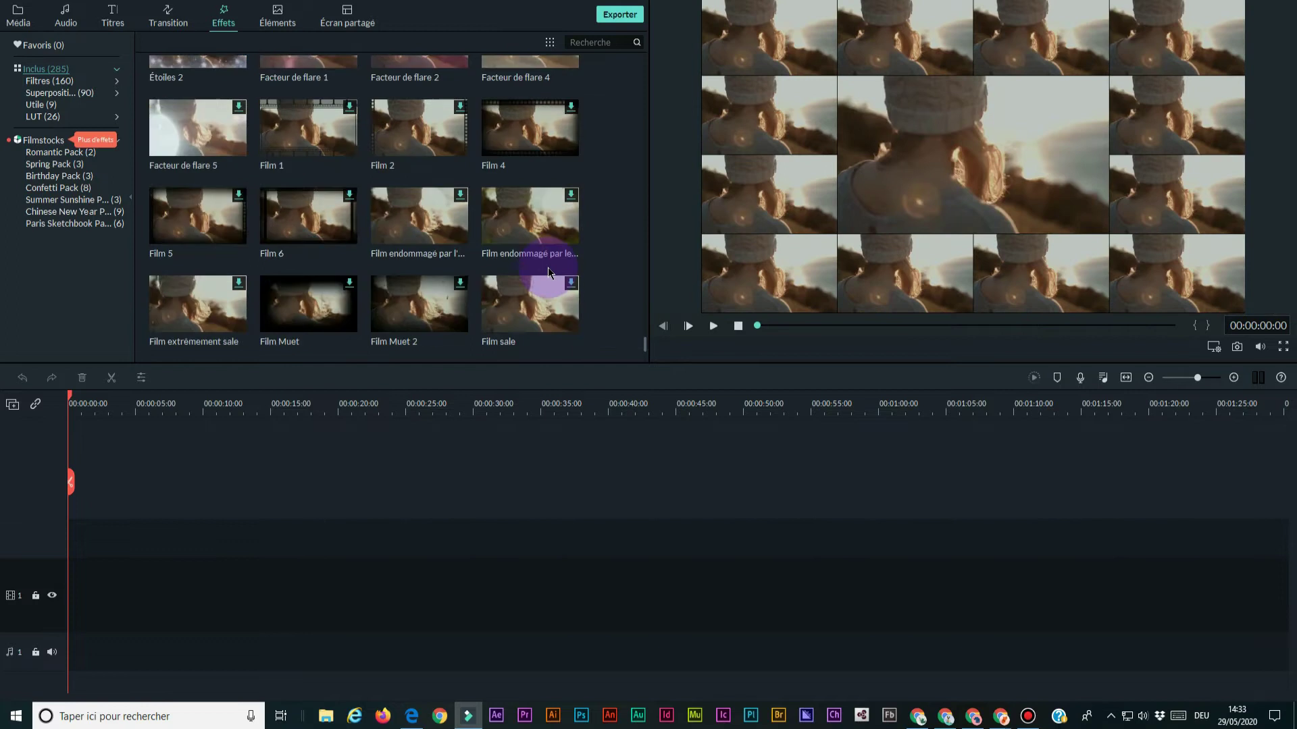
scroll(548, 273, up, 3)
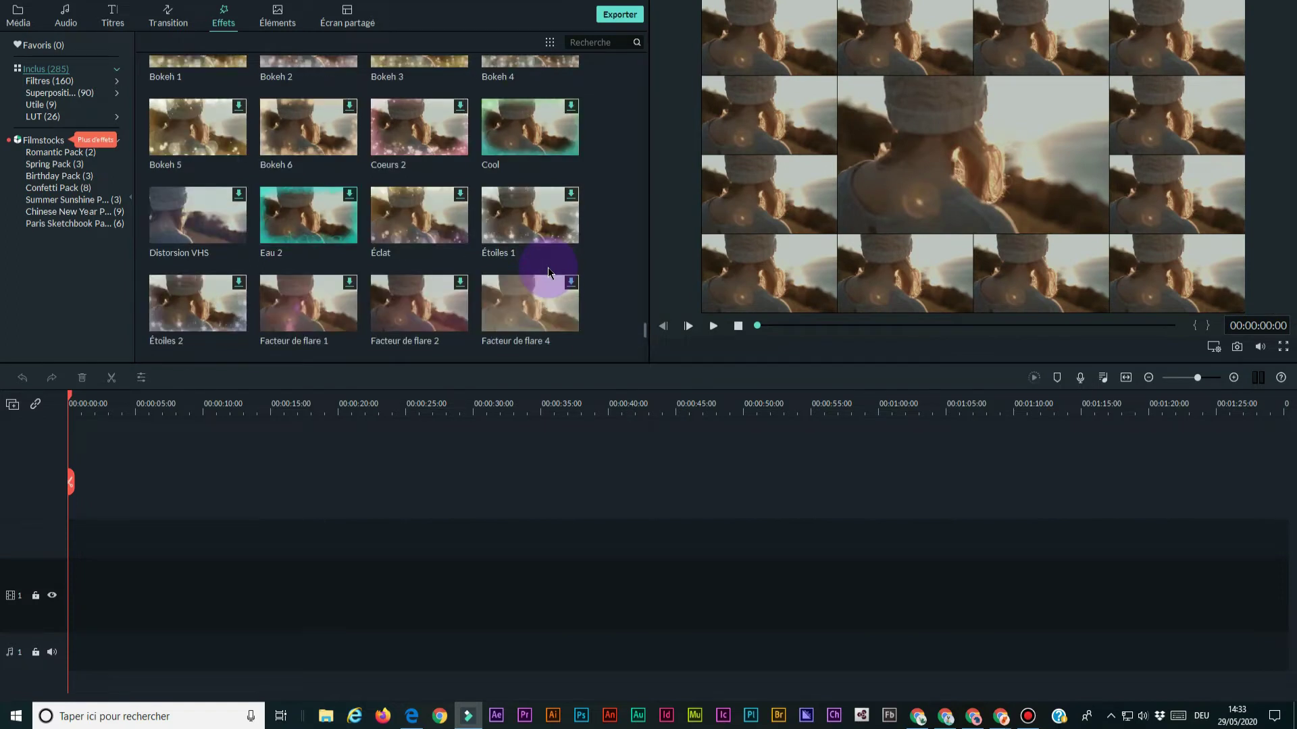
click(456, 236)
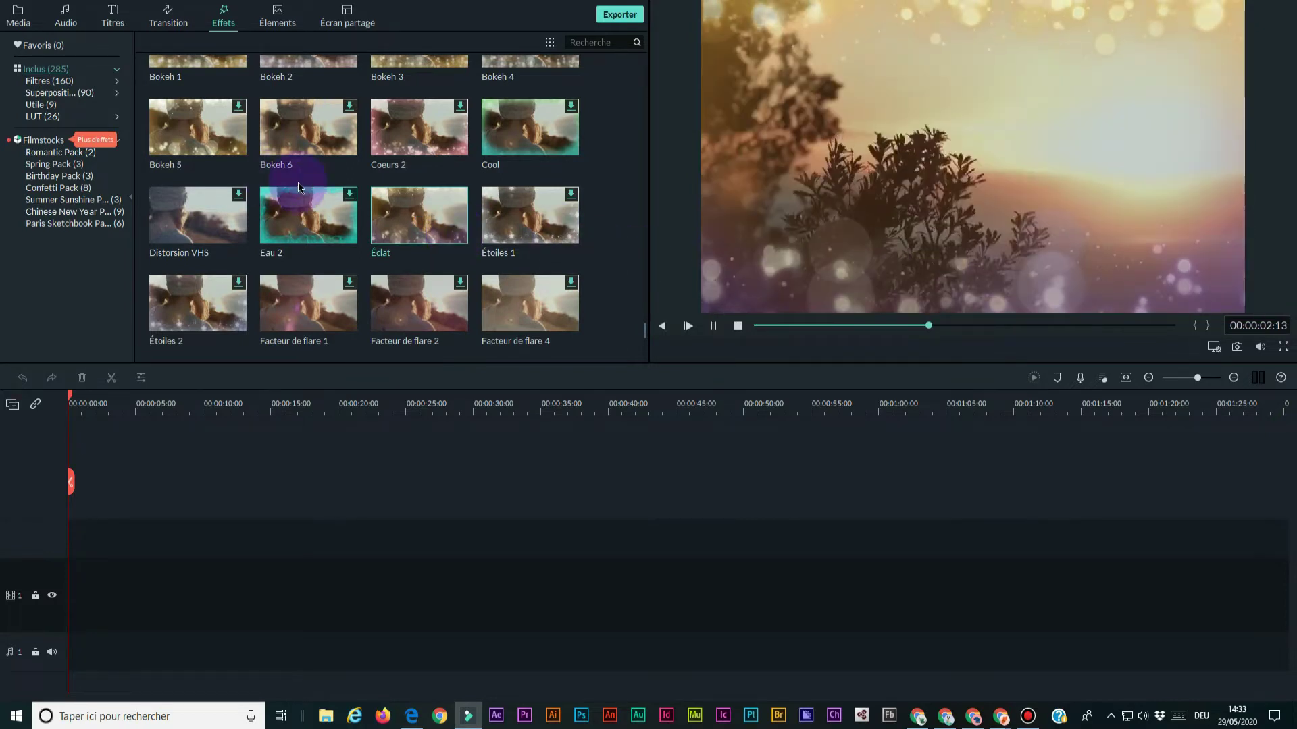
Browse the included elements and preview Amour 1, Amour 3, Amour 6 and Dessin 20.
click(273, 14)
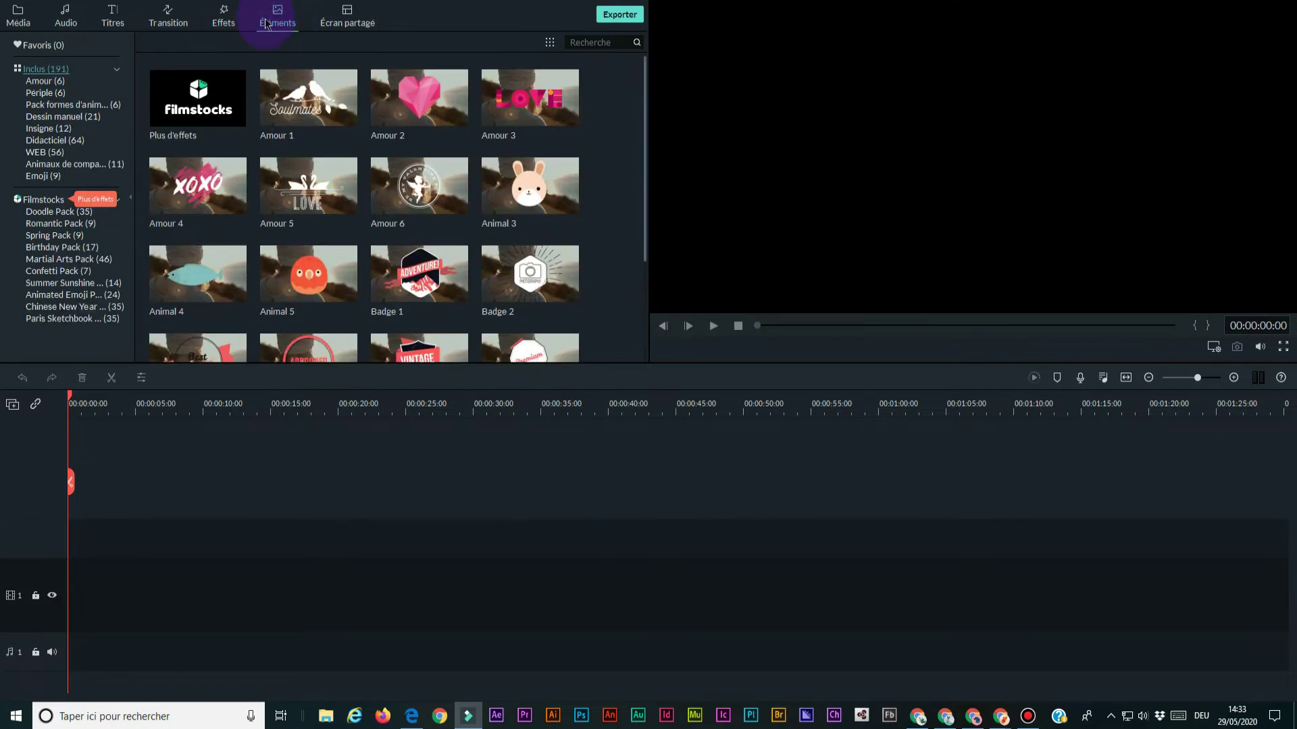
mouse_move(387, 102)
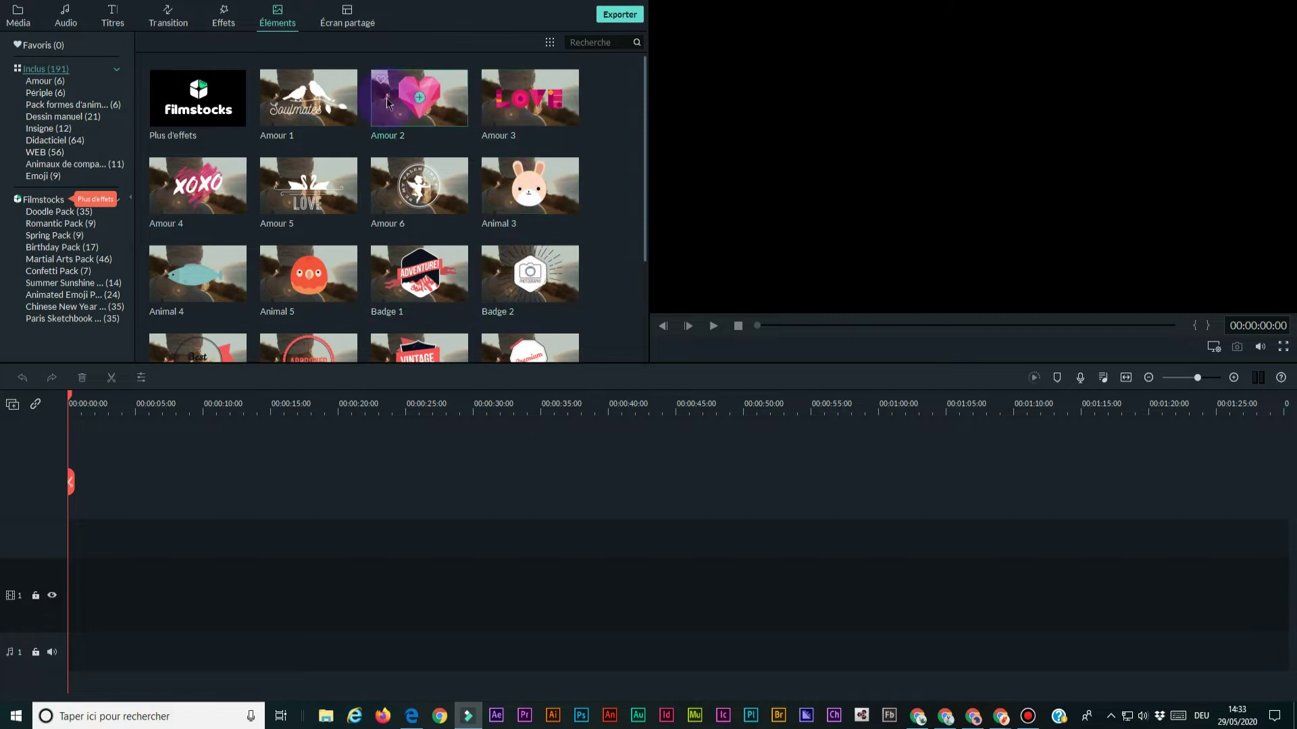
click(335, 108)
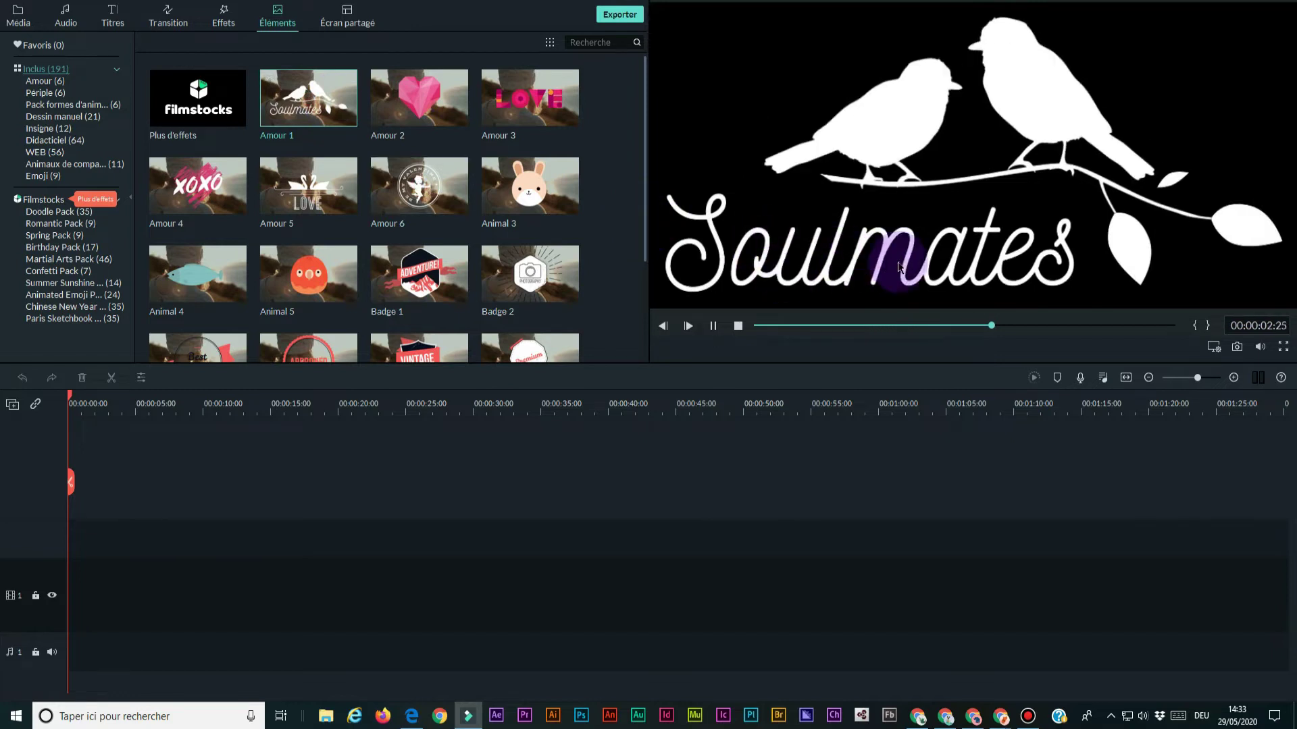
click(551, 108)
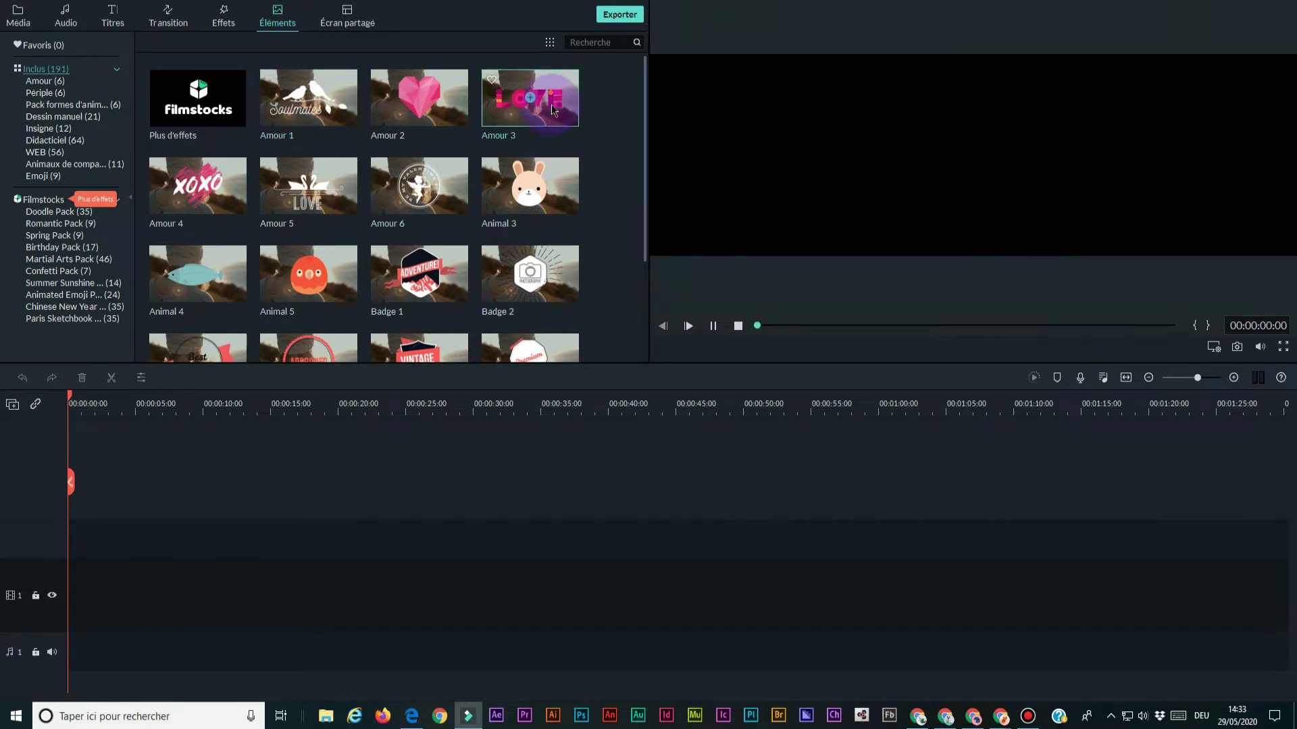
click(440, 194)
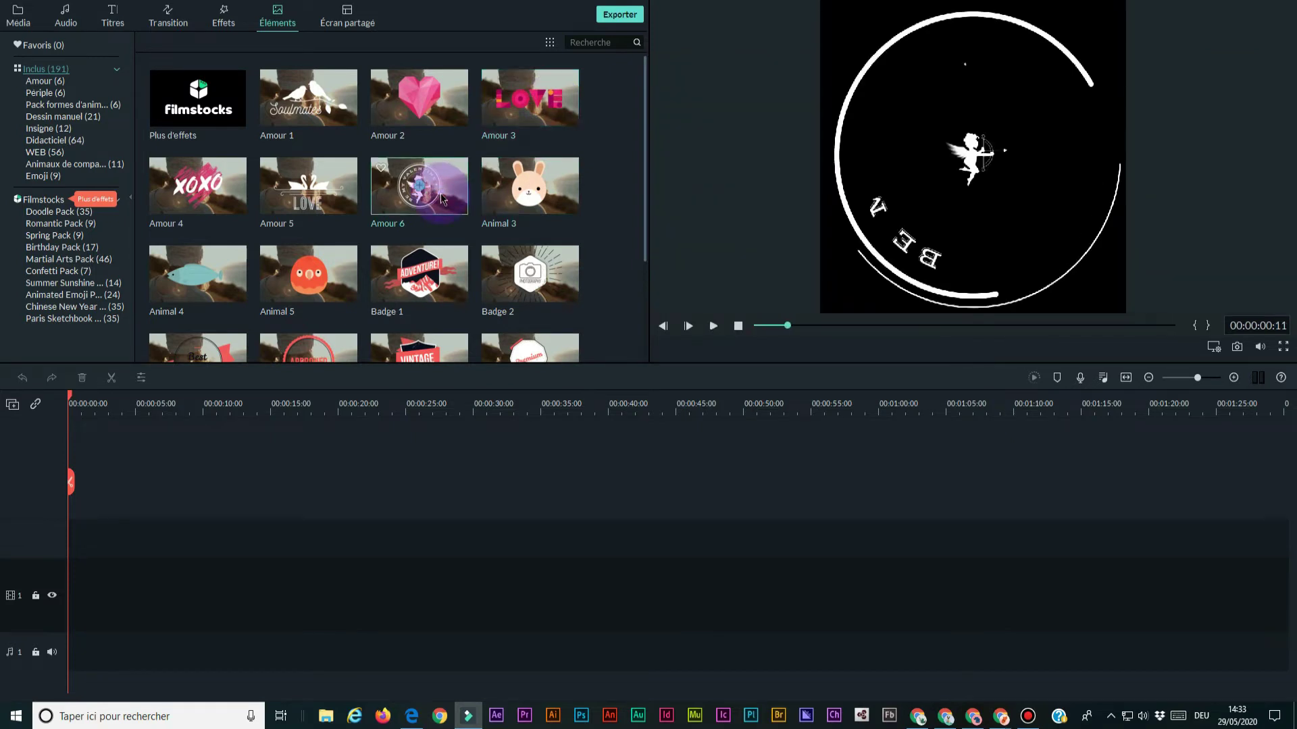
scroll(442, 290, down, 5)
click(498, 224)
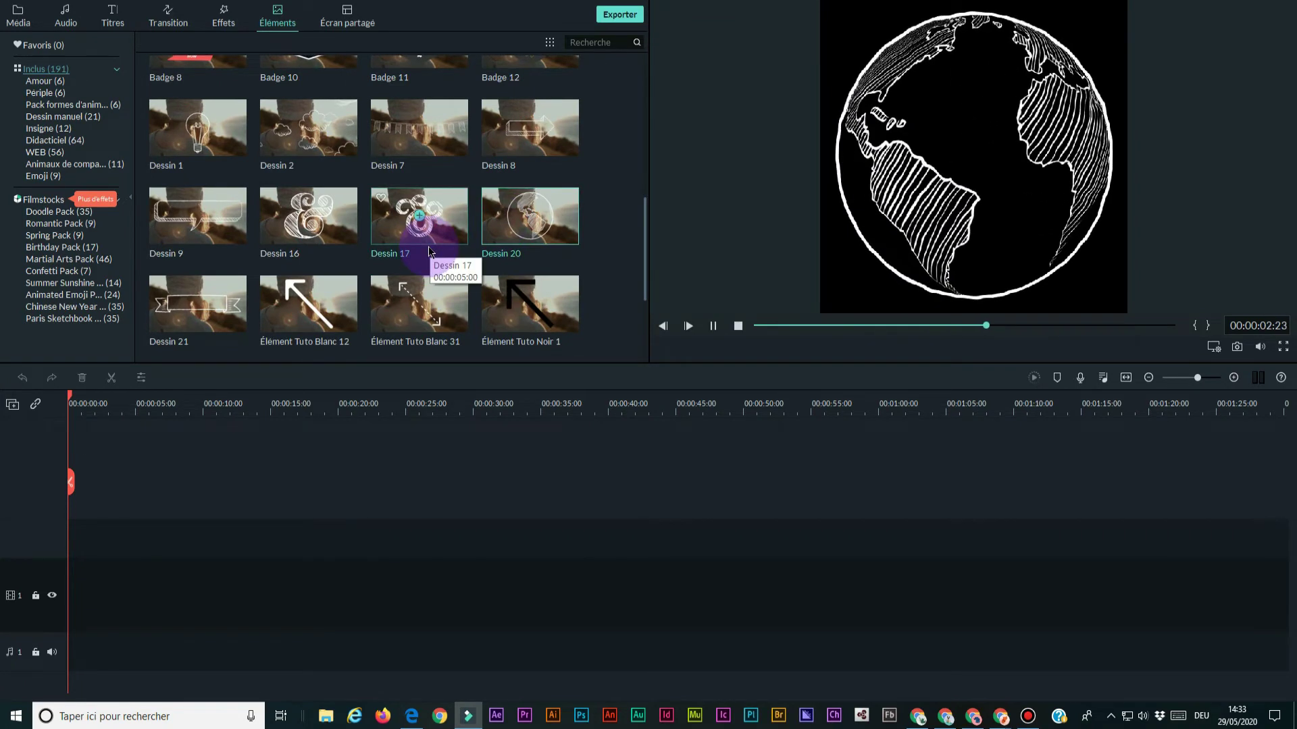
Browse the split-screen layouts and preview several, including side-by-side, three-part and the four-part diagonal layout.
click(348, 17)
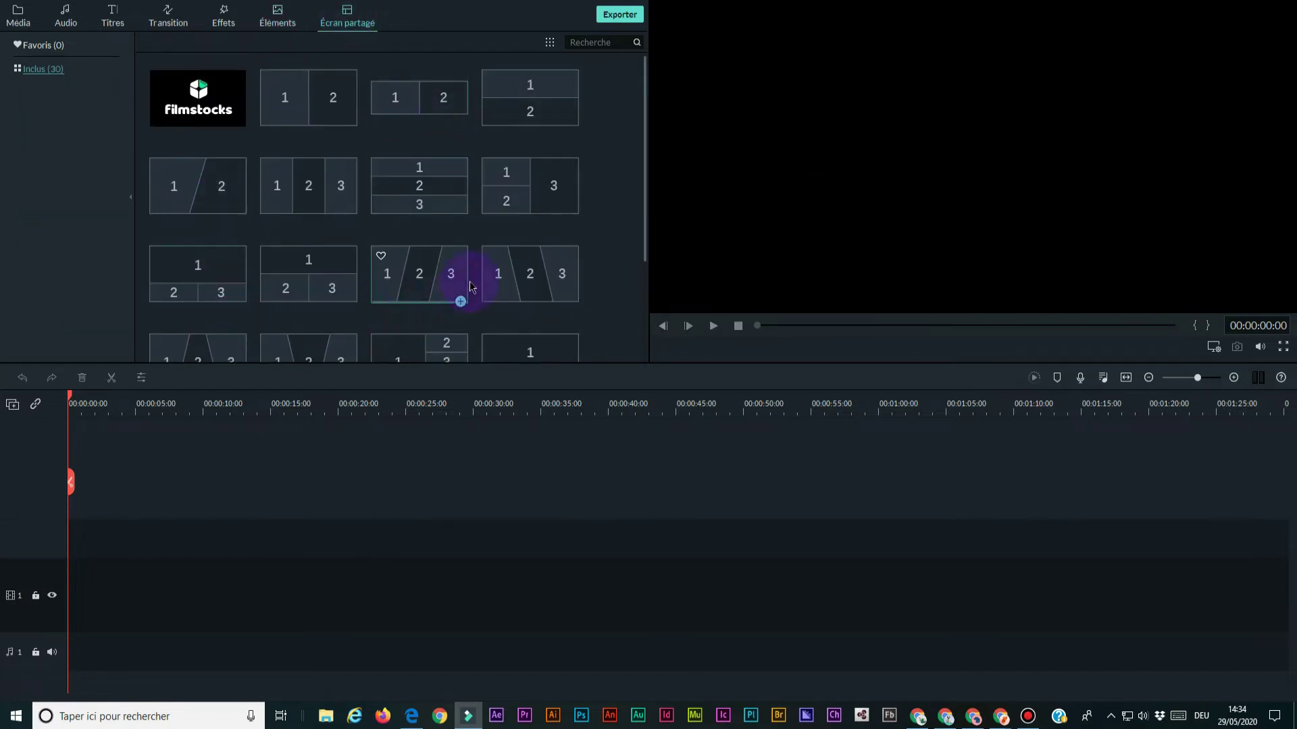
click(302, 102)
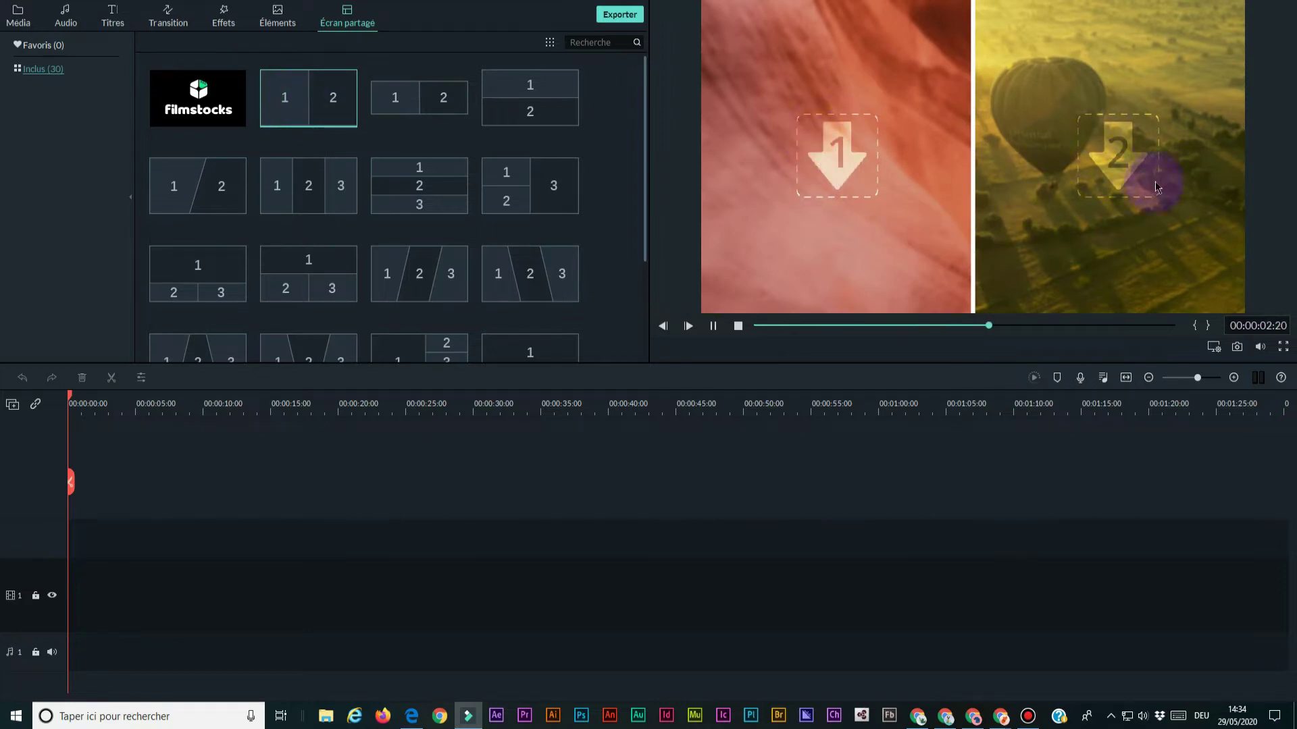
click(429, 104)
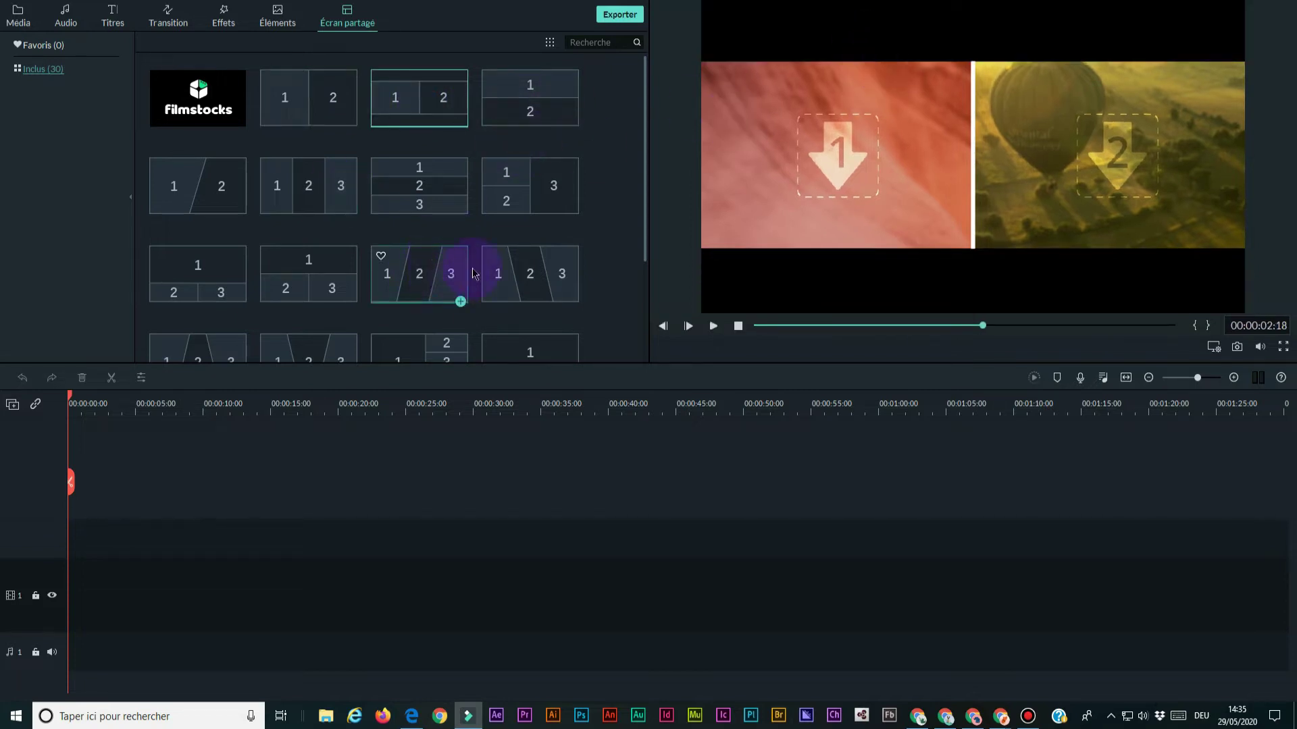
click(513, 202)
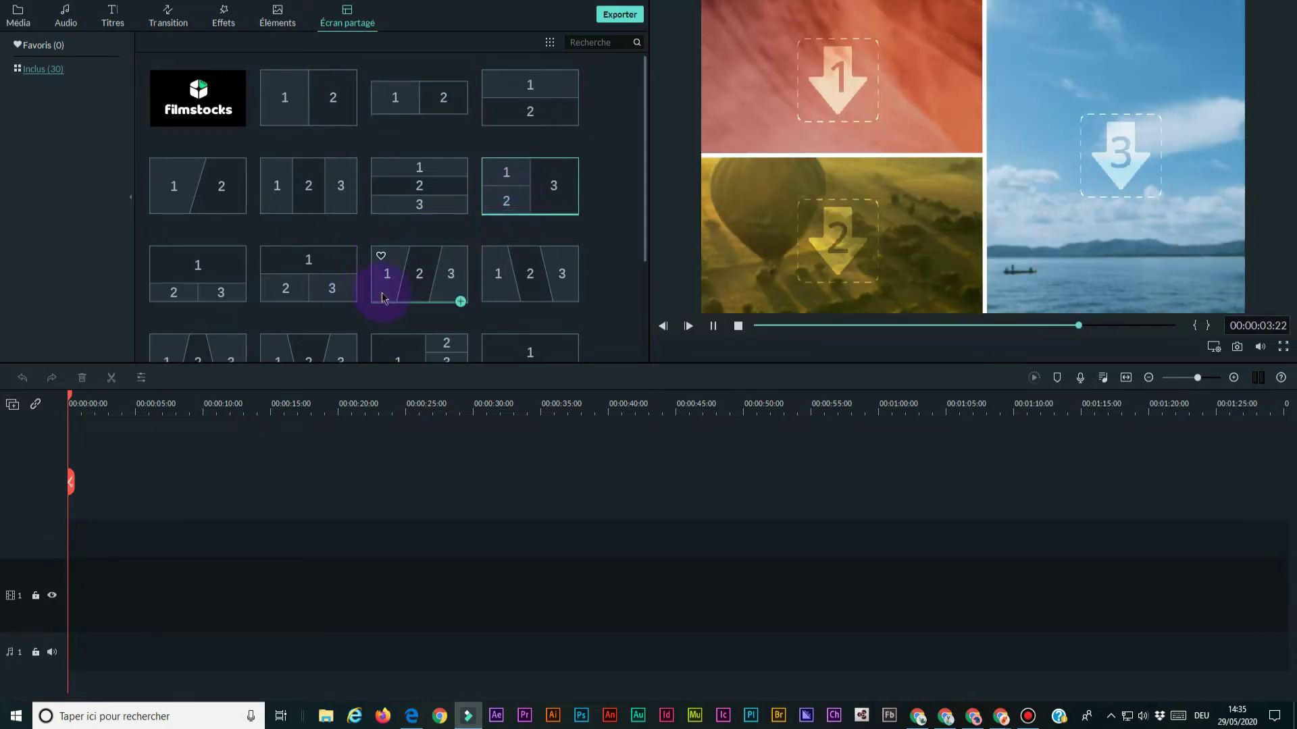
scroll(328, 261, down, 5)
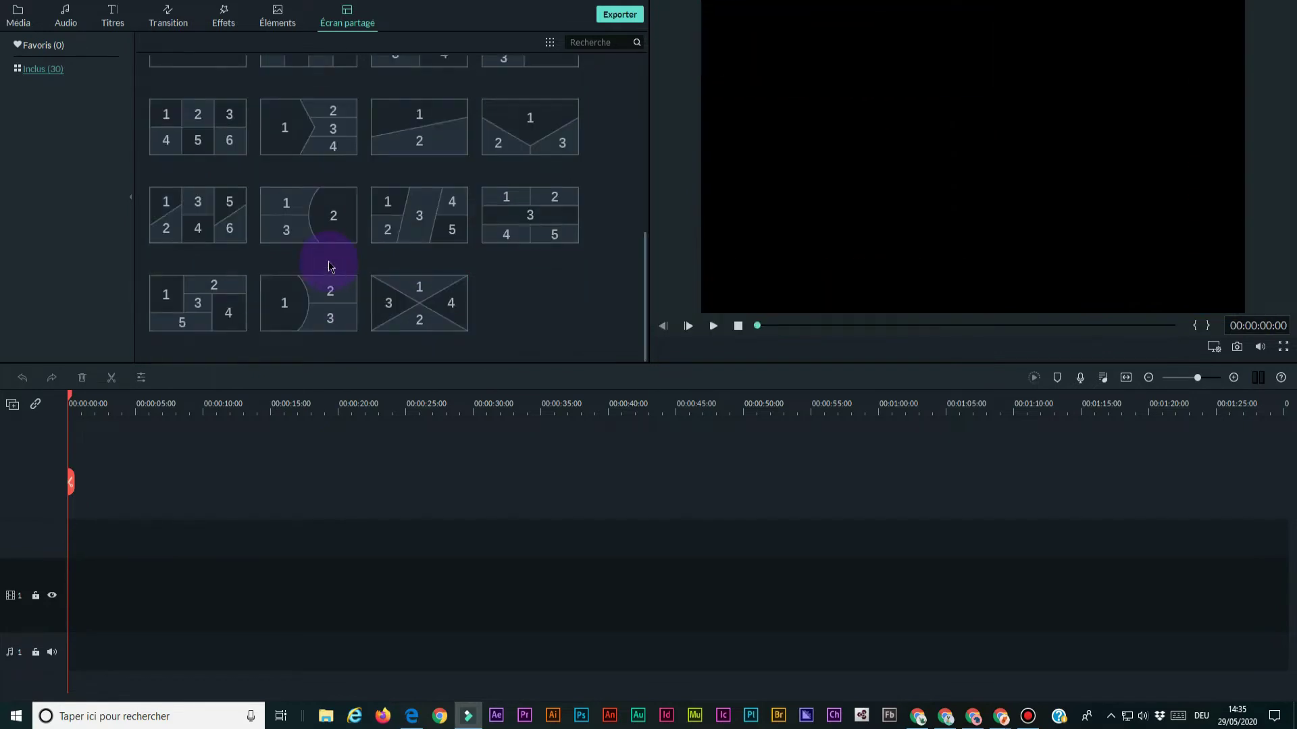
click(446, 311)
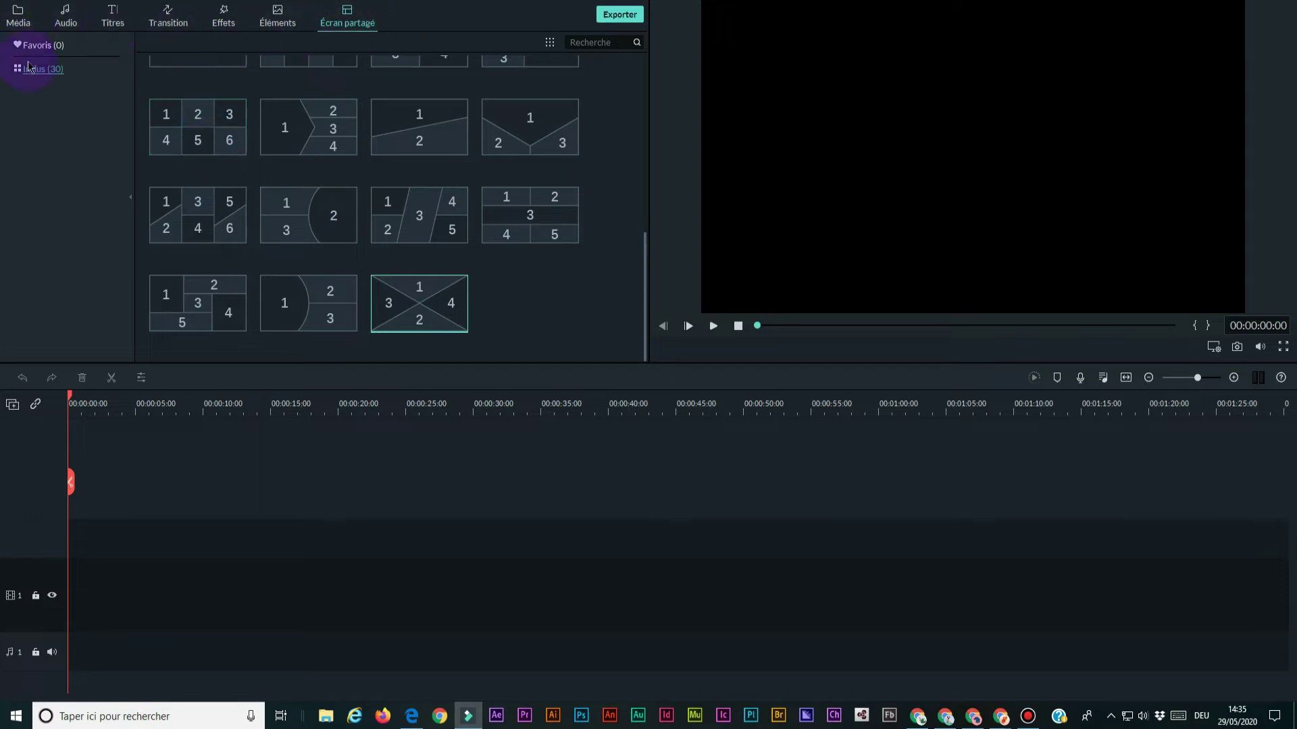
Import tuto2.mp4 into the project media folder and place it at the start of video track 2.
click(18, 17)
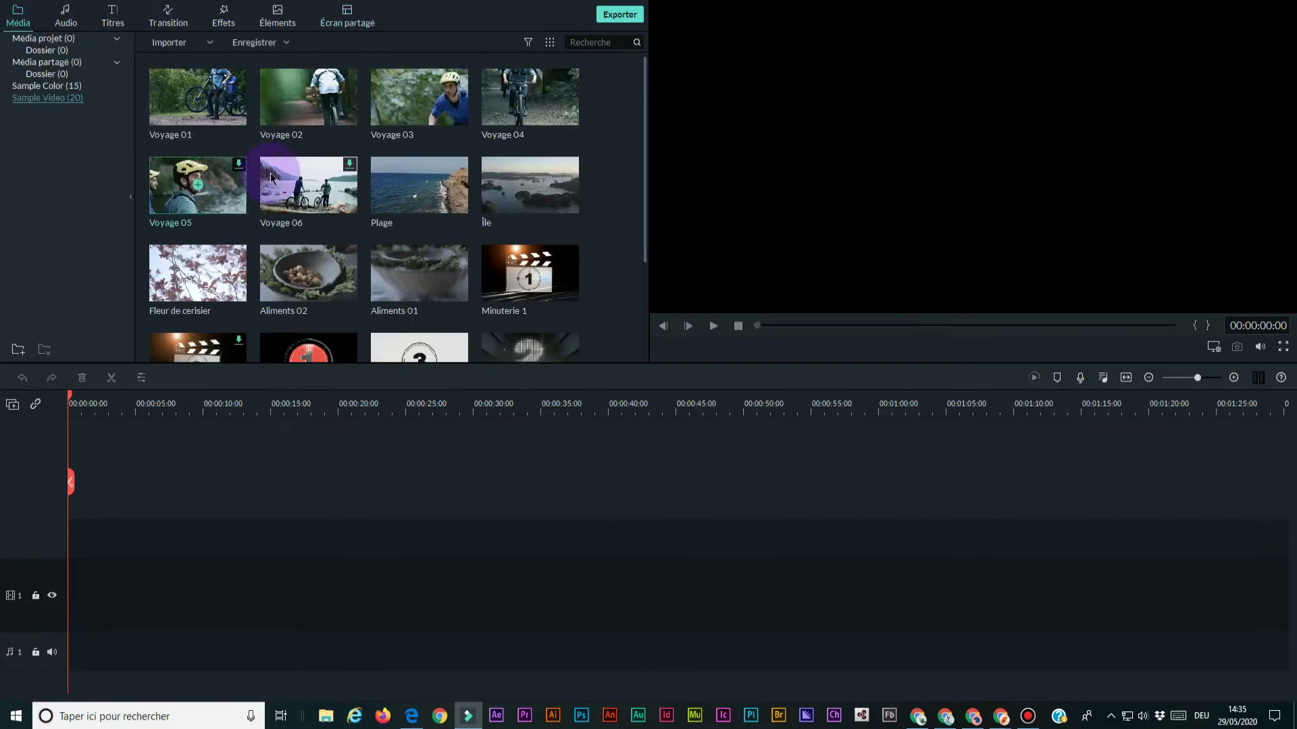
click(48, 51)
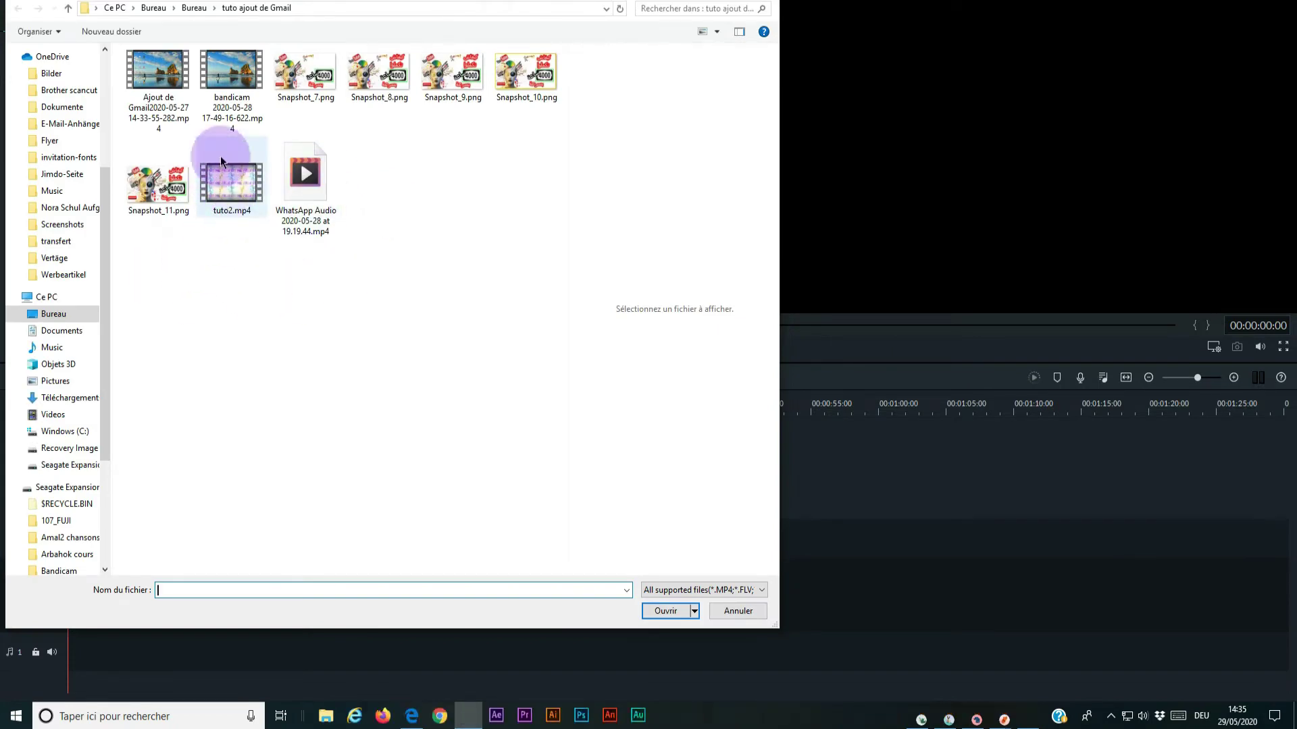
double_click(229, 180)
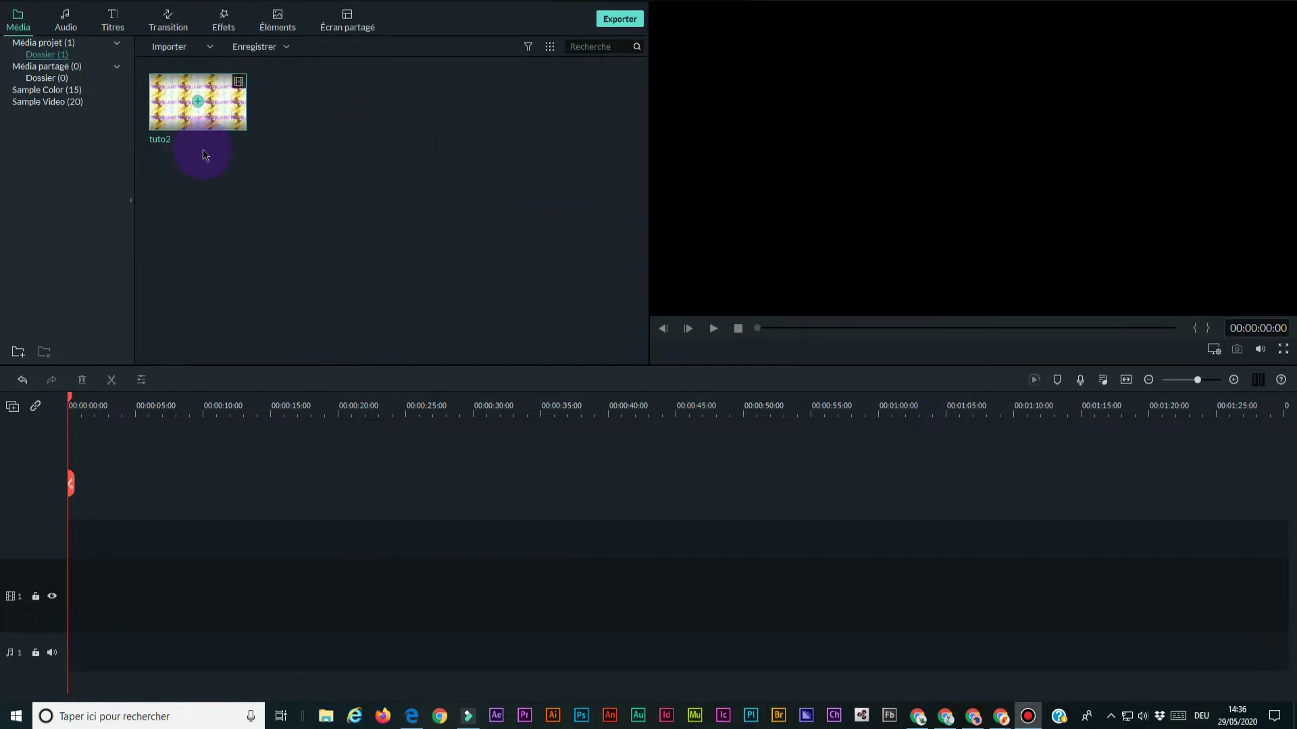
click(225, 102)
drag(226, 103, 633, 372)
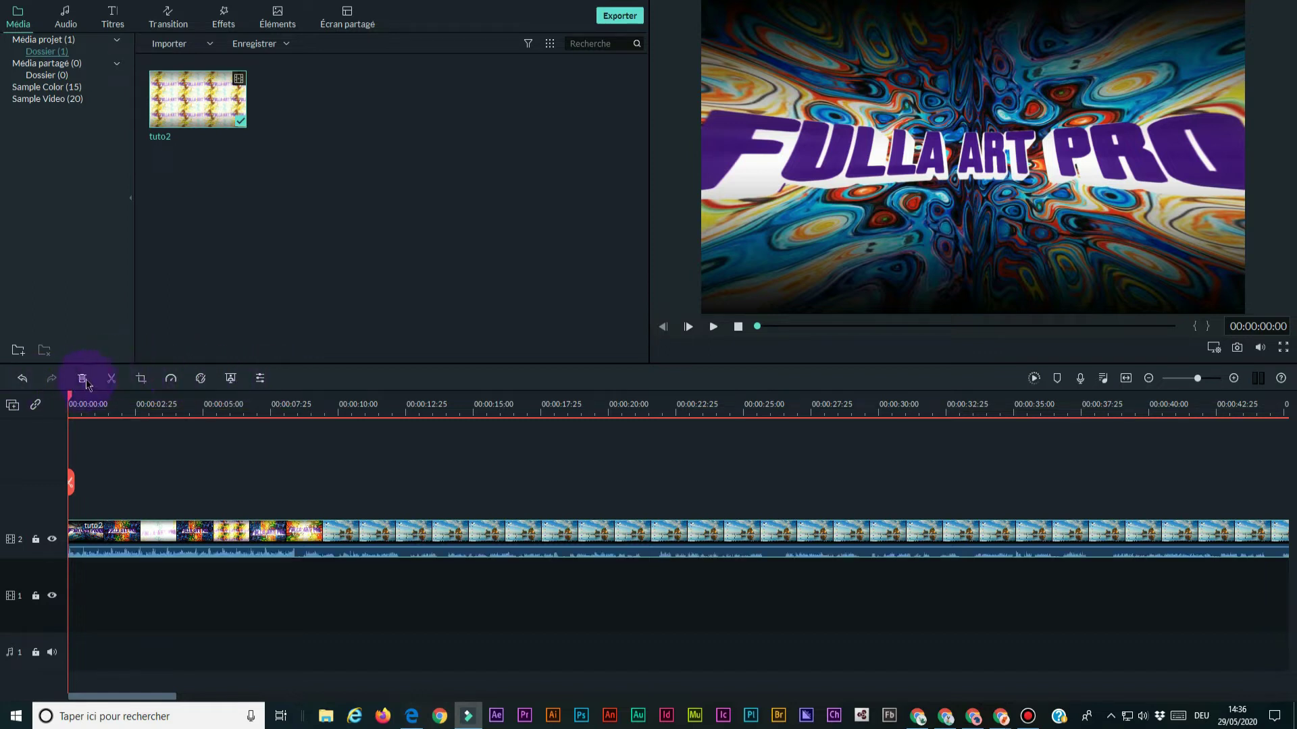
Split the tuto2 clip at 00:00:05:28 and move its second part later on the track, leaving a gap.
click(147, 532)
click(218, 409)
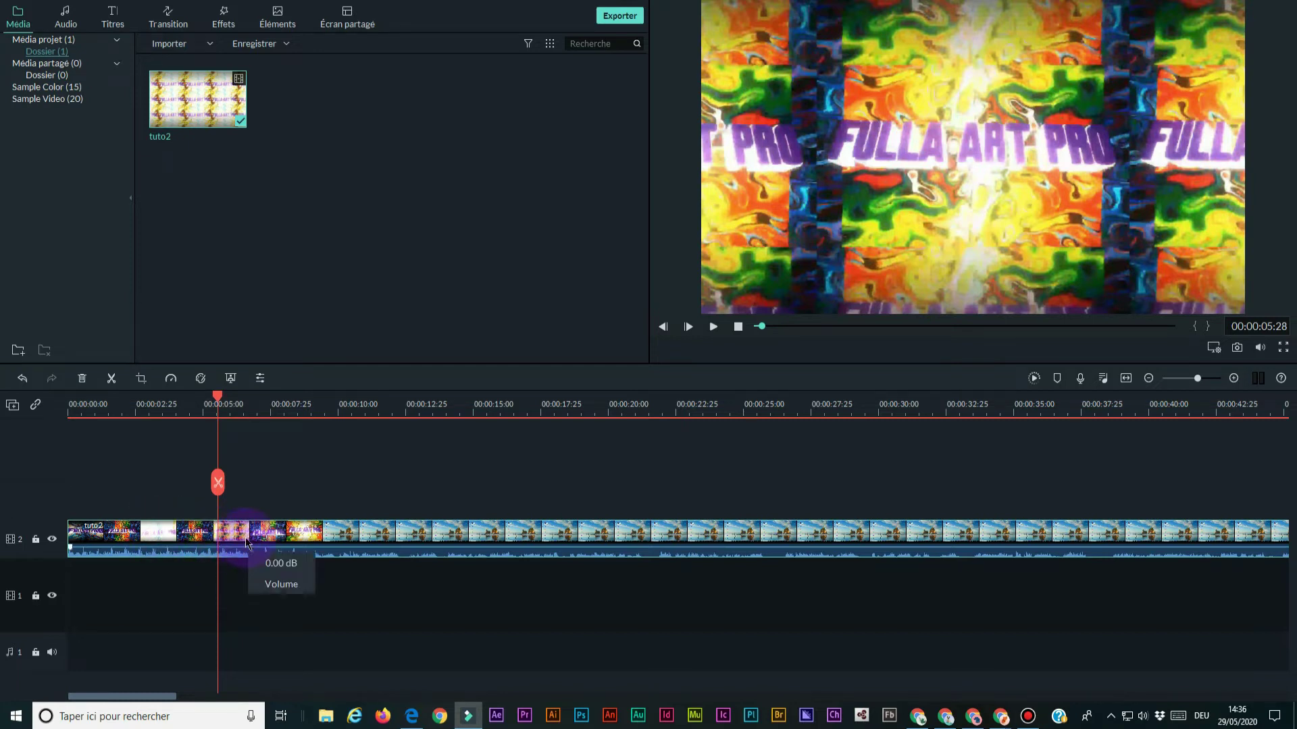
click(217, 482)
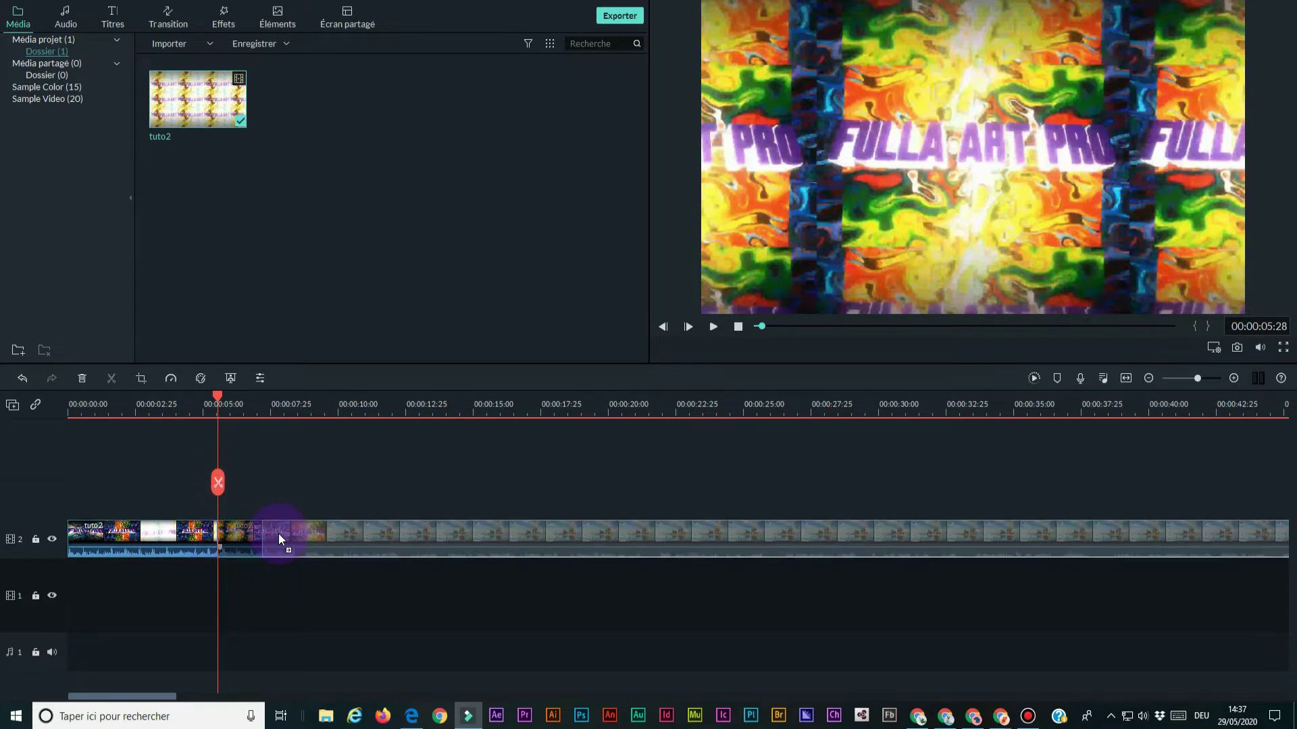
drag(278, 533, 322, 538)
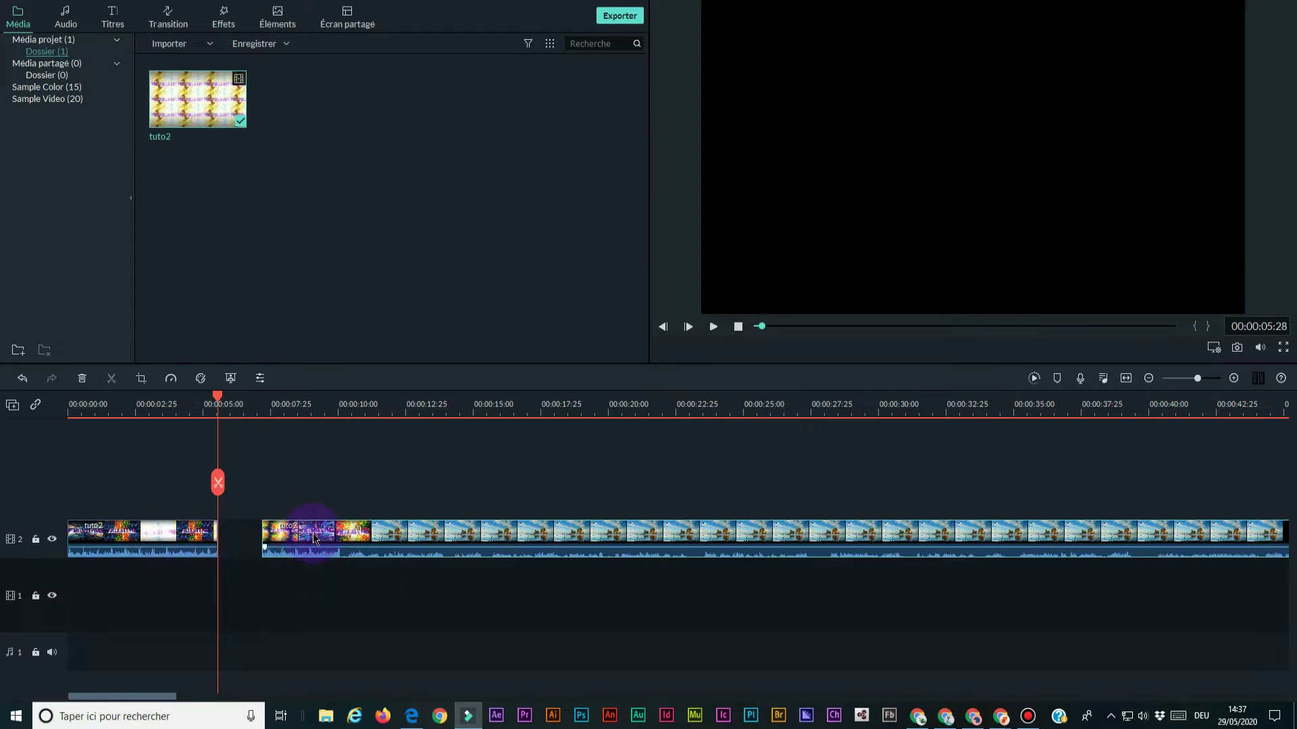
Undo the move and the split of the tuto2 clip, and reselect the clip.
click(23, 380)
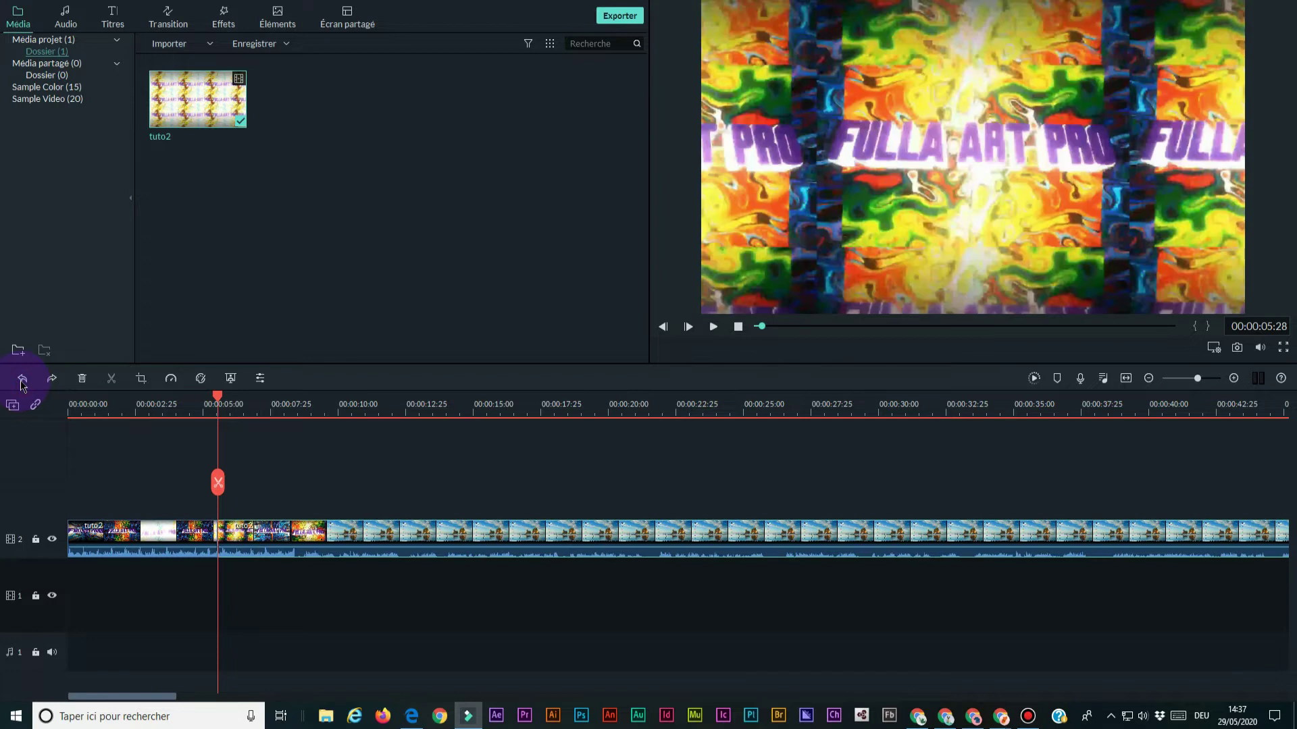
click(23, 380)
click(254, 545)
mouse_move(247, 533)
mouse_down()
mouse_move(301, 534)
mouse_move(243, 533)
mouse_up()
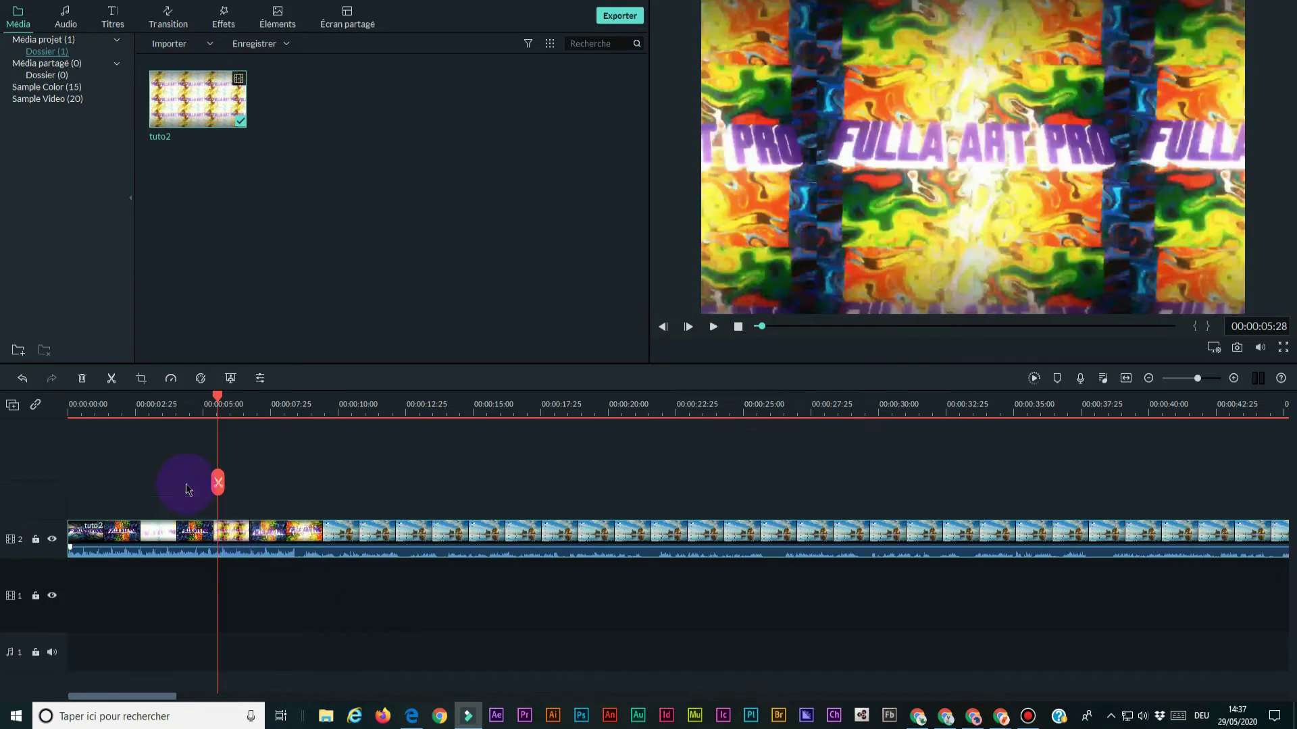
Examine the aspect ratio choices in the tuto2 clip's crop and zoom settings, and leave them without applying a crop.
click(142, 379)
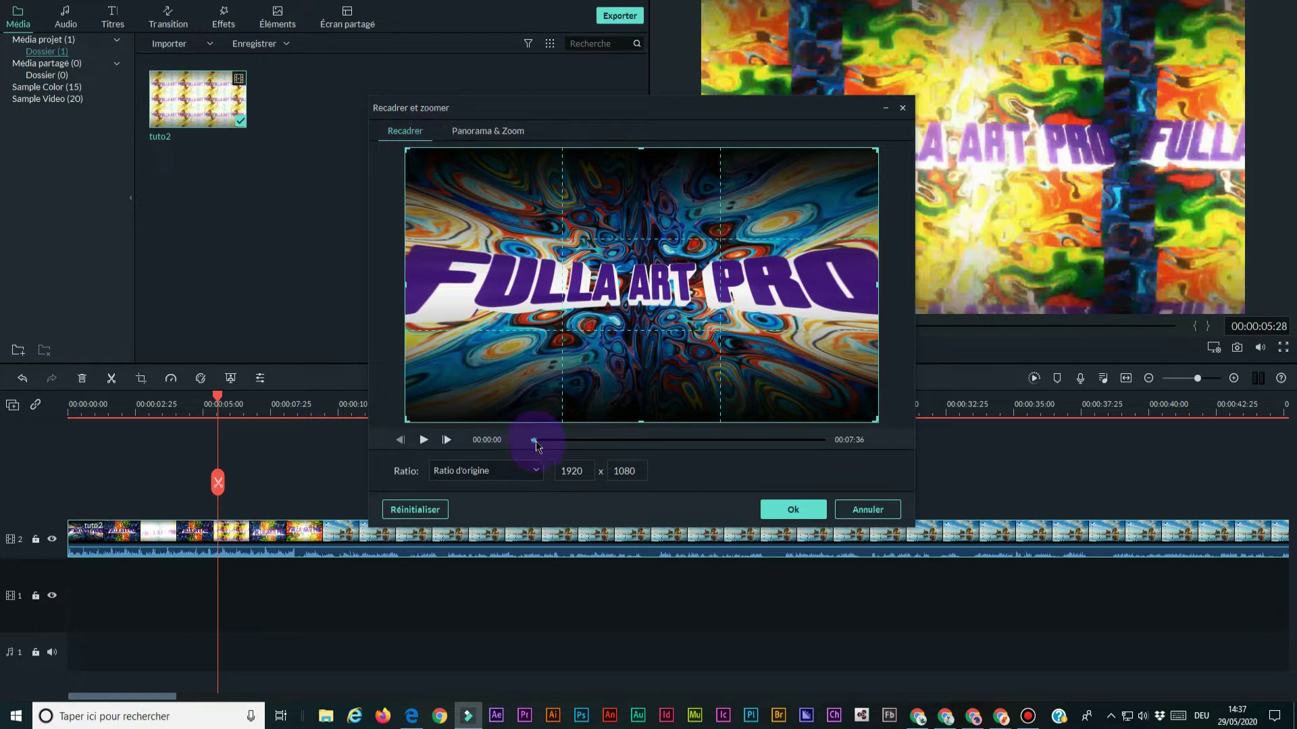
mouse_move(536, 440)
mouse_down()
mouse_move(588, 443)
mouse_move(533, 440)
mouse_up()
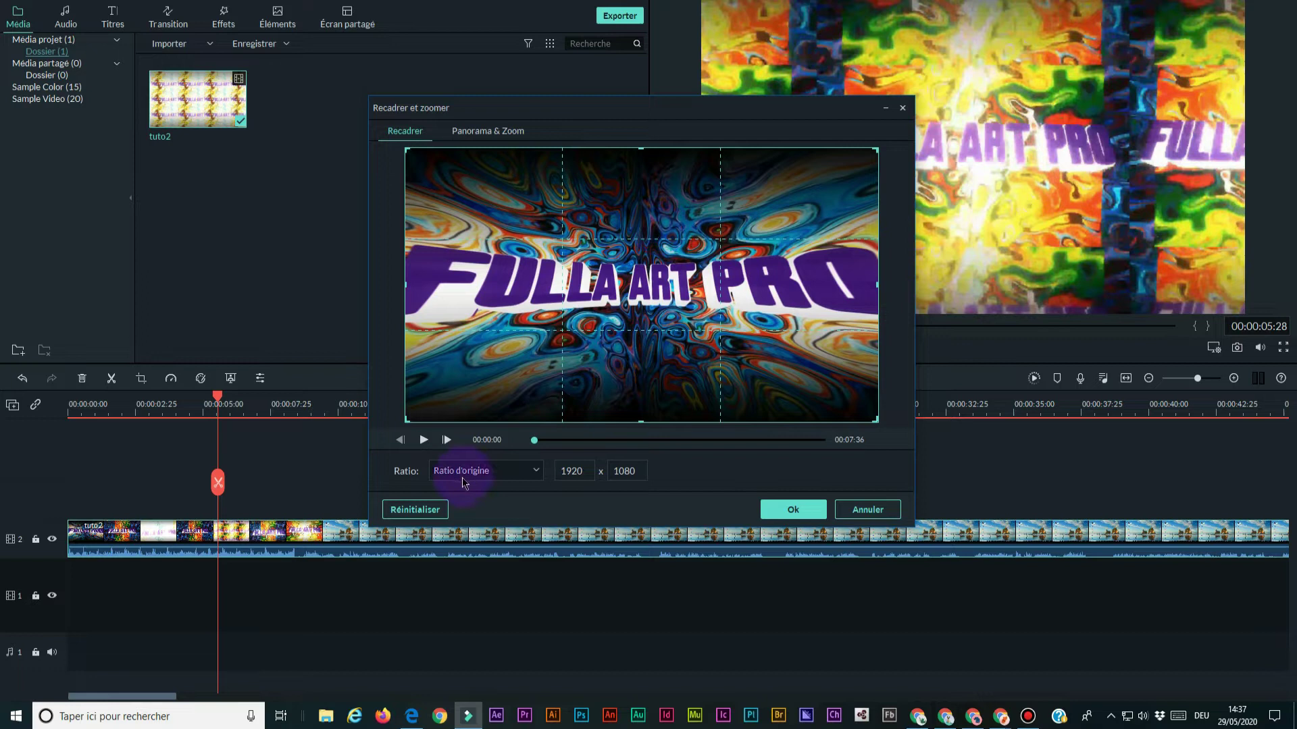
click(536, 471)
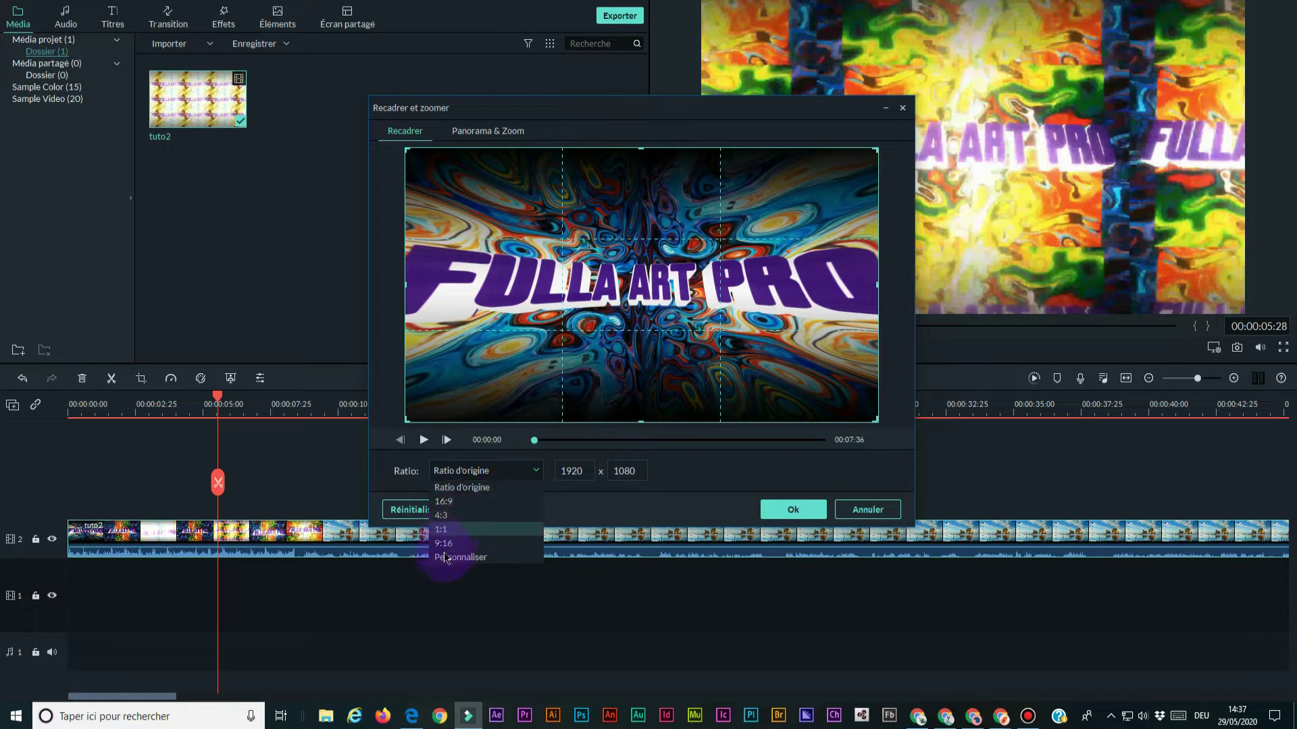
click(628, 508)
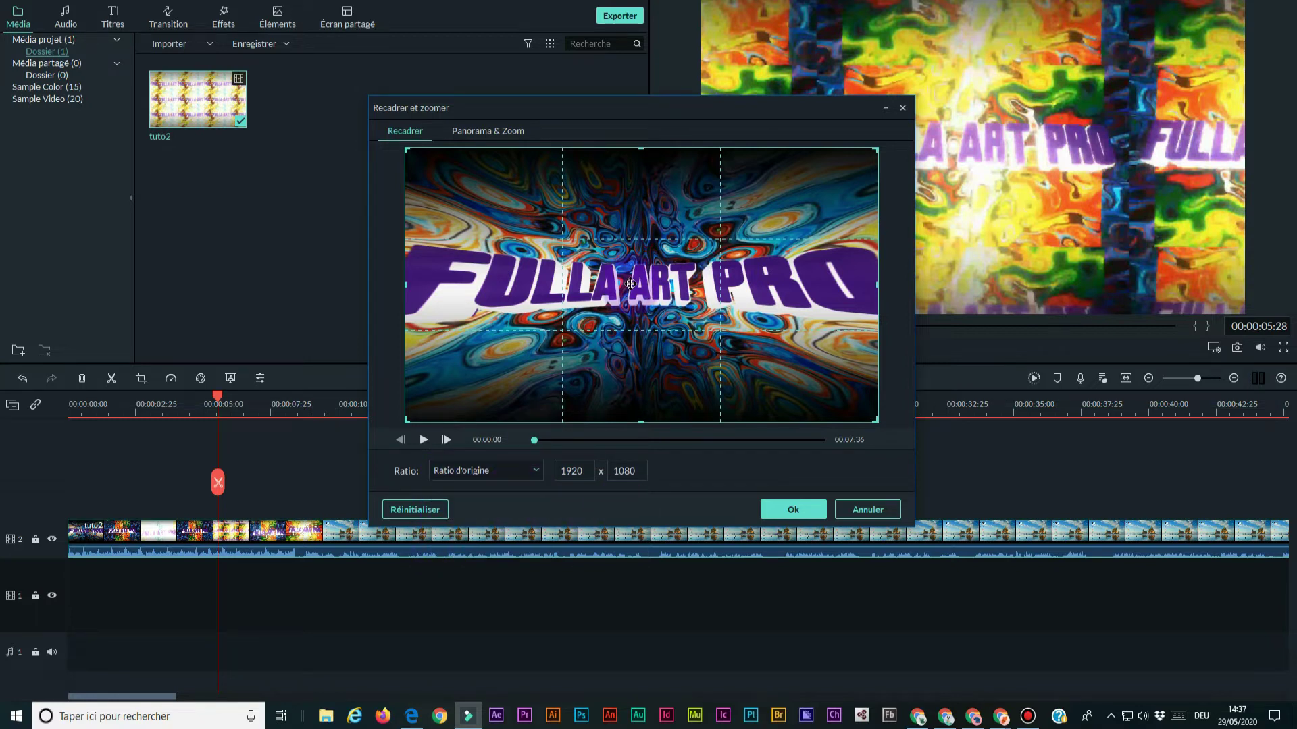
click(864, 510)
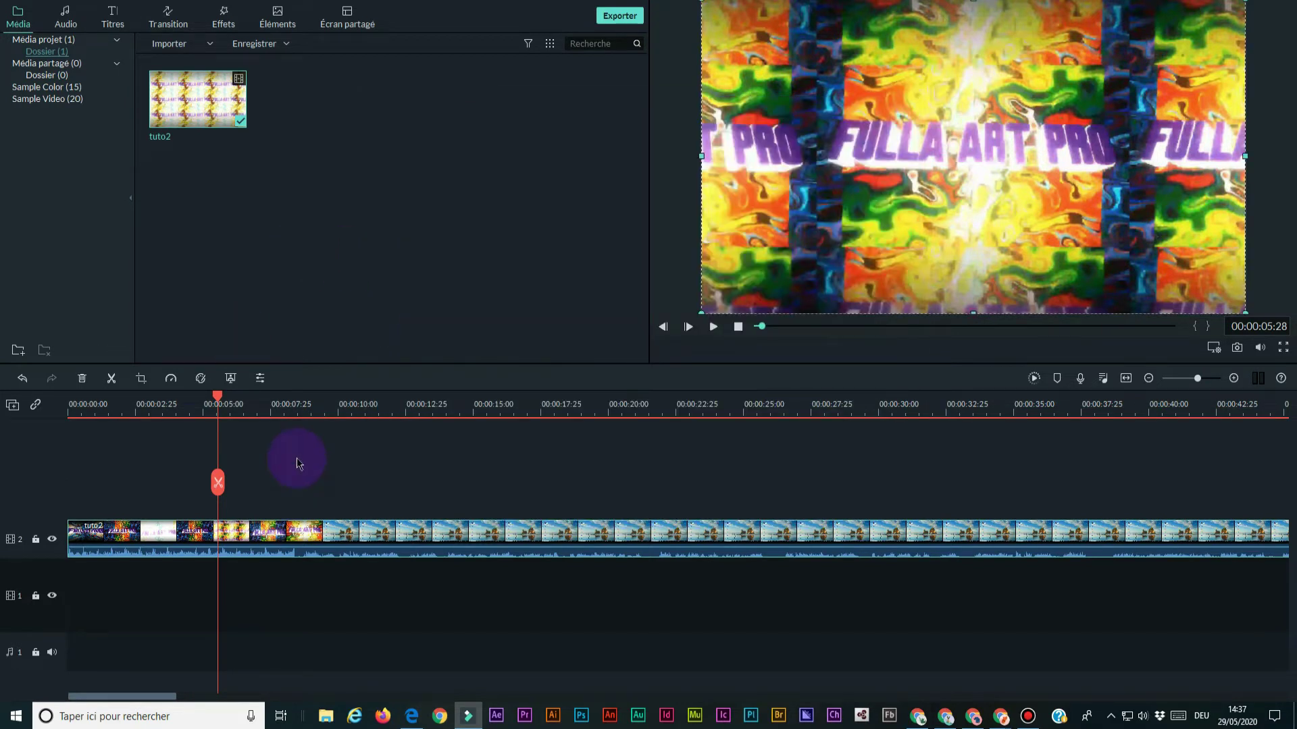
Look over the clip's slow and fast speed options and its advanced colour correction adjustments, leaving both unchanged.
click(172, 380)
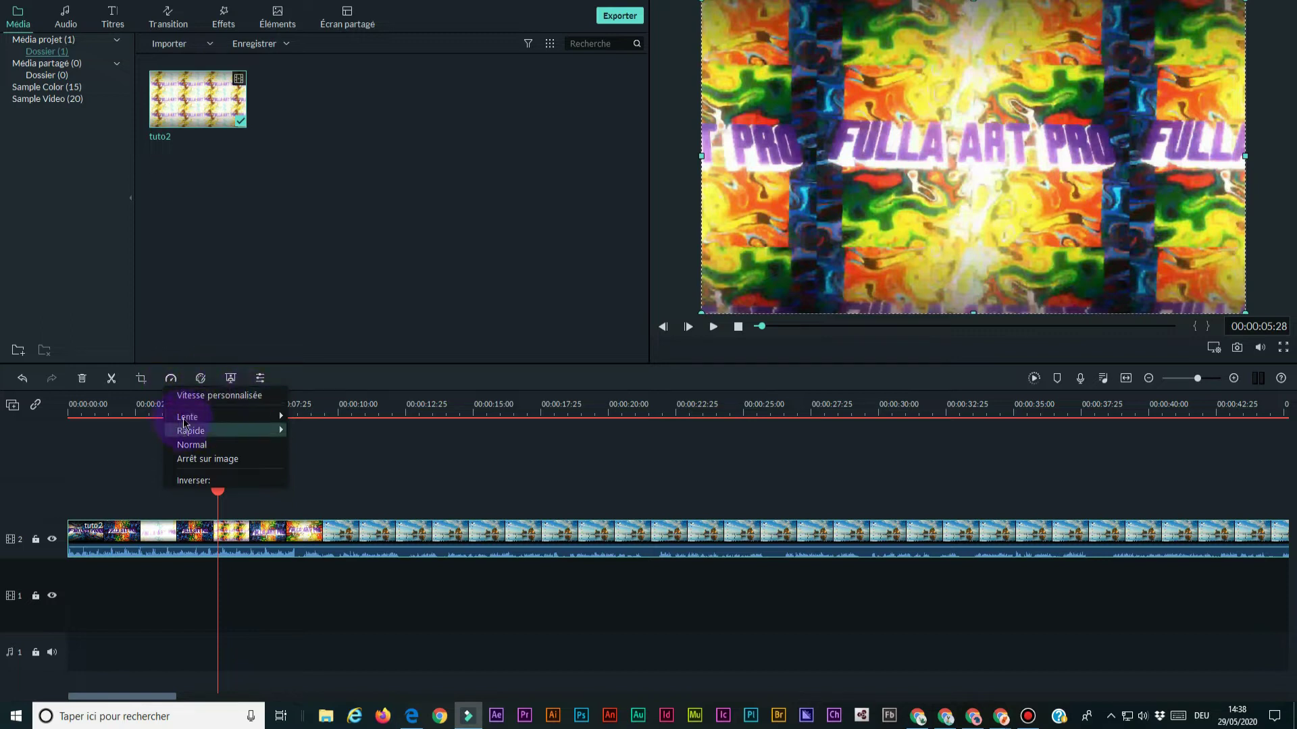
mouse_move(253, 417)
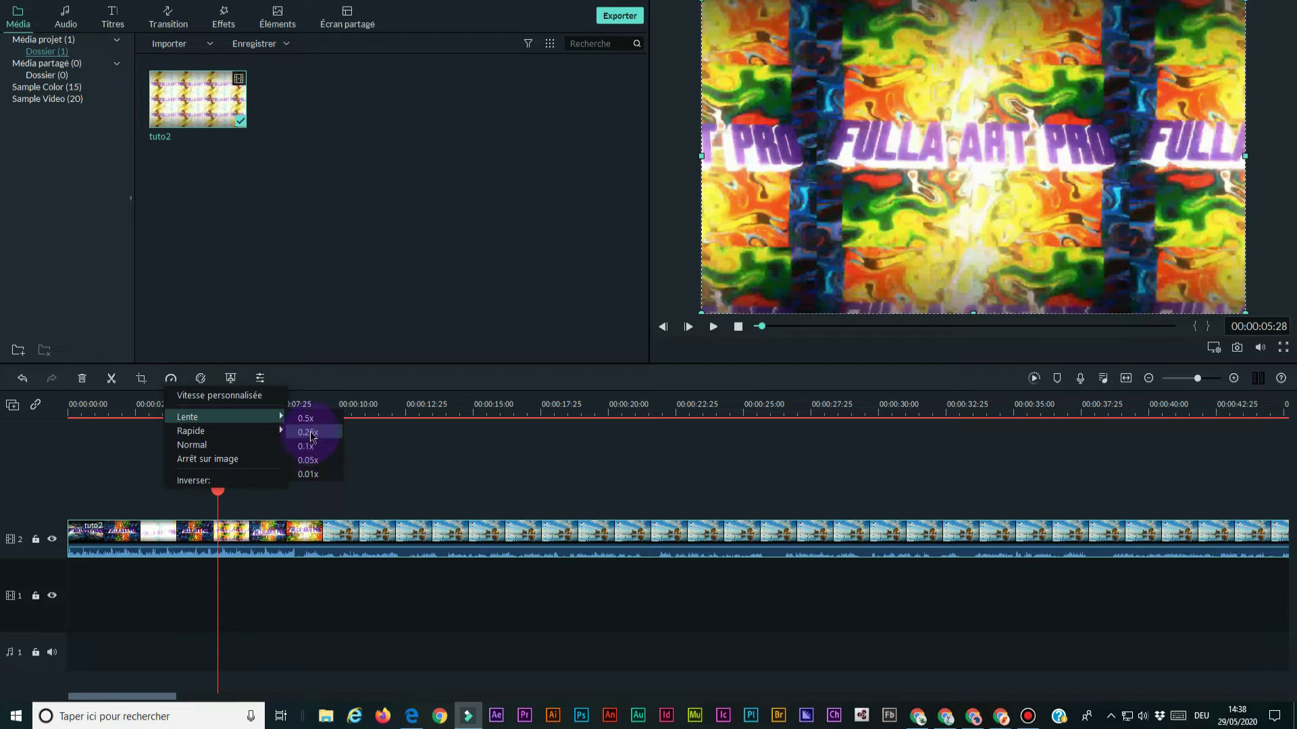
mouse_move(280, 433)
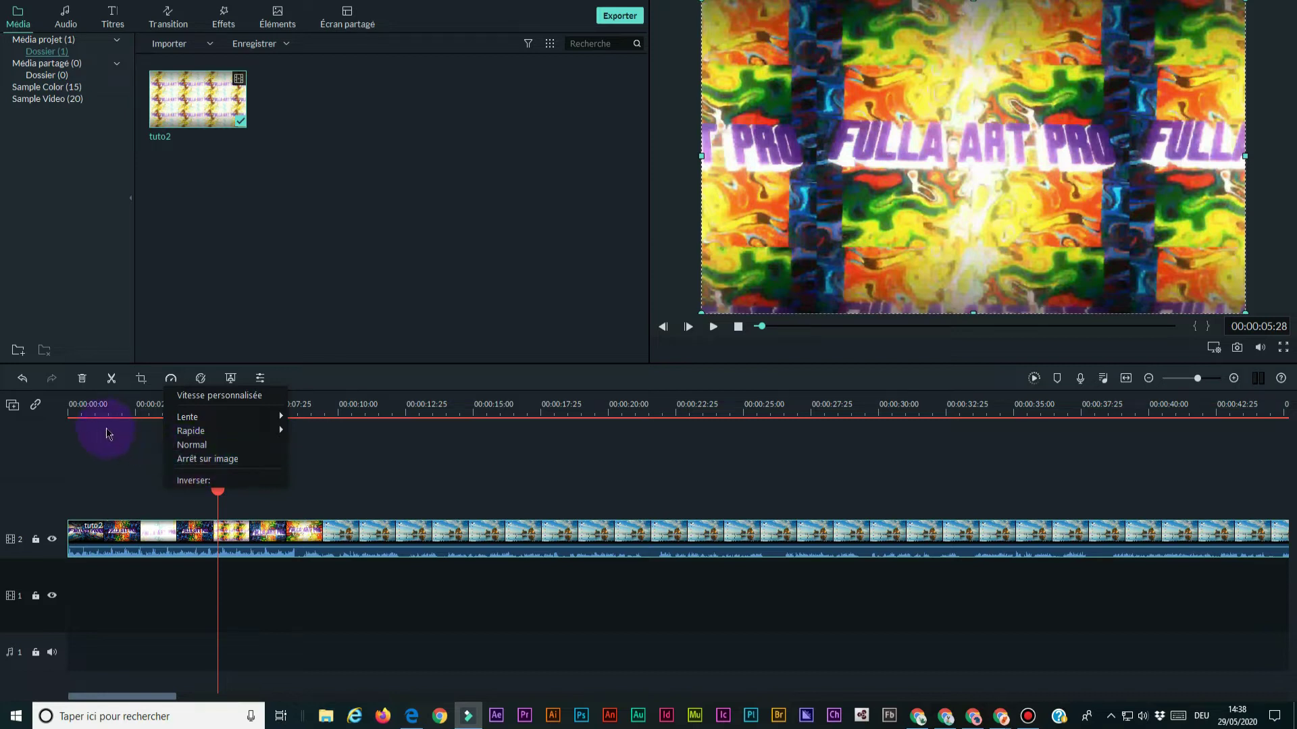
click(211, 332)
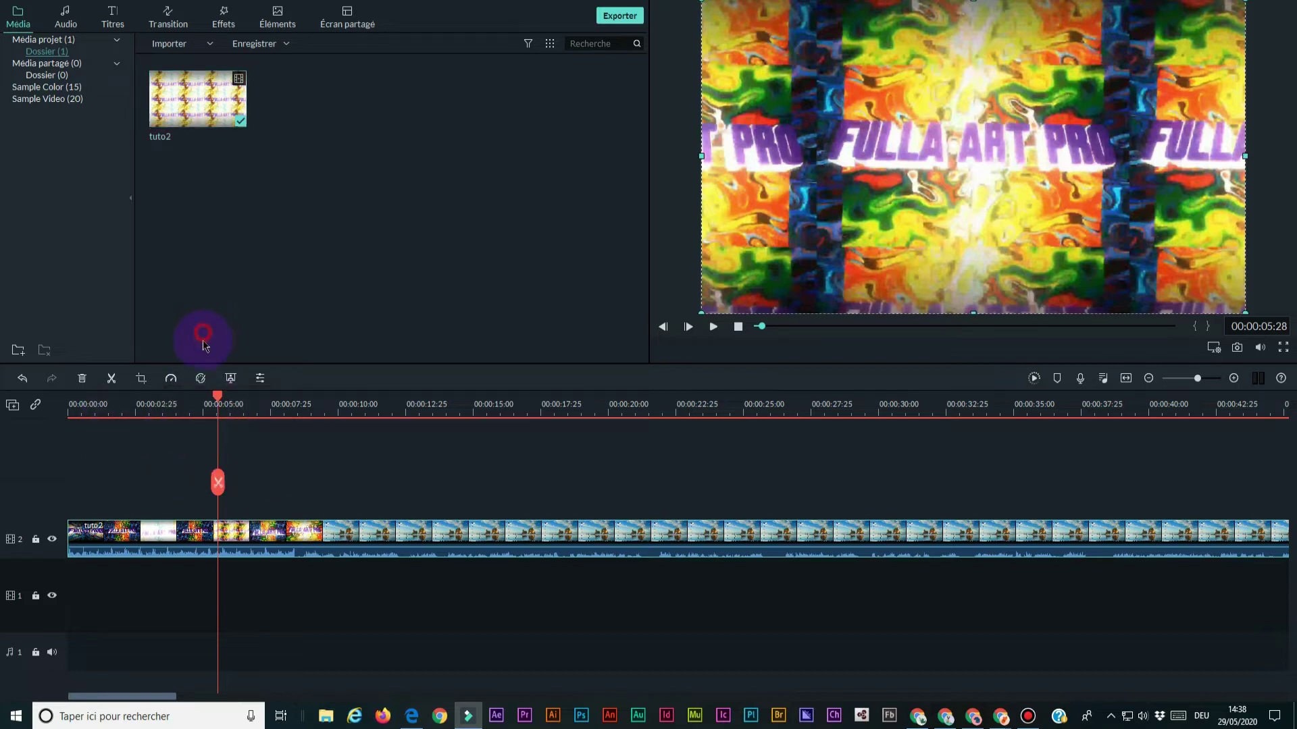
click(200, 378)
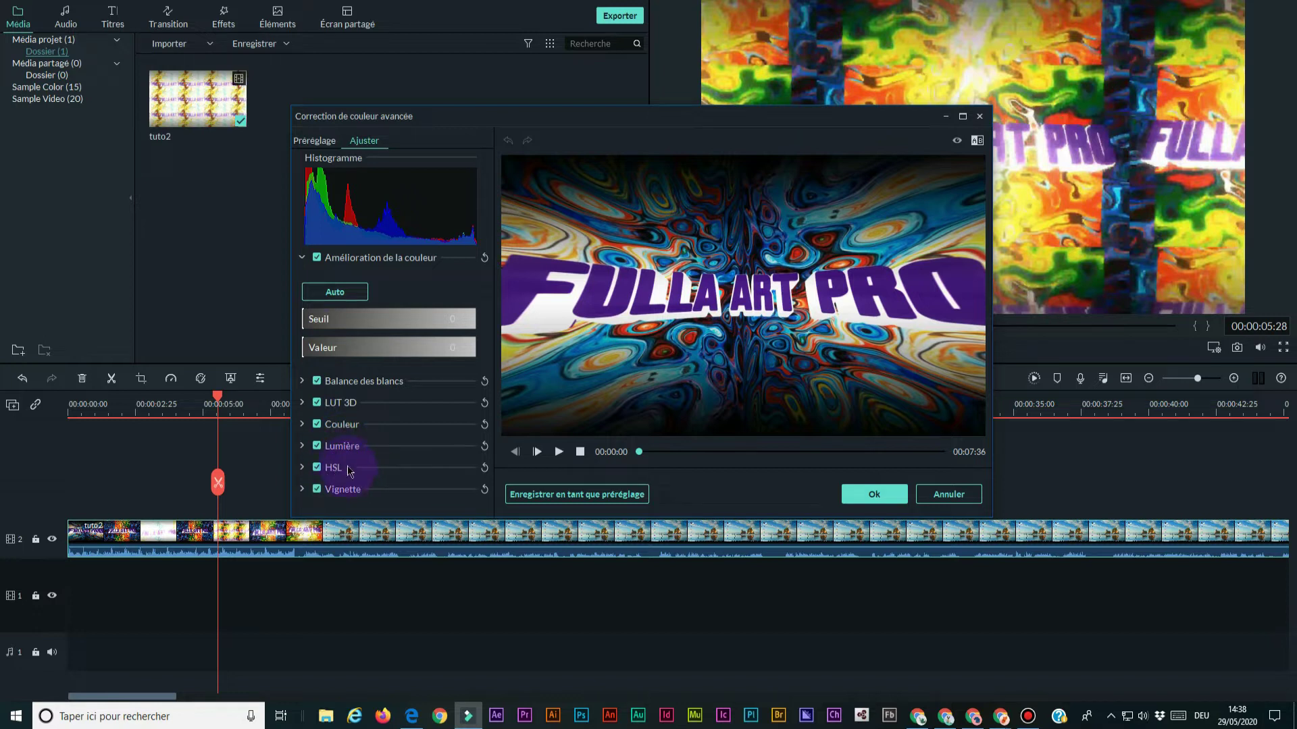
click(980, 118)
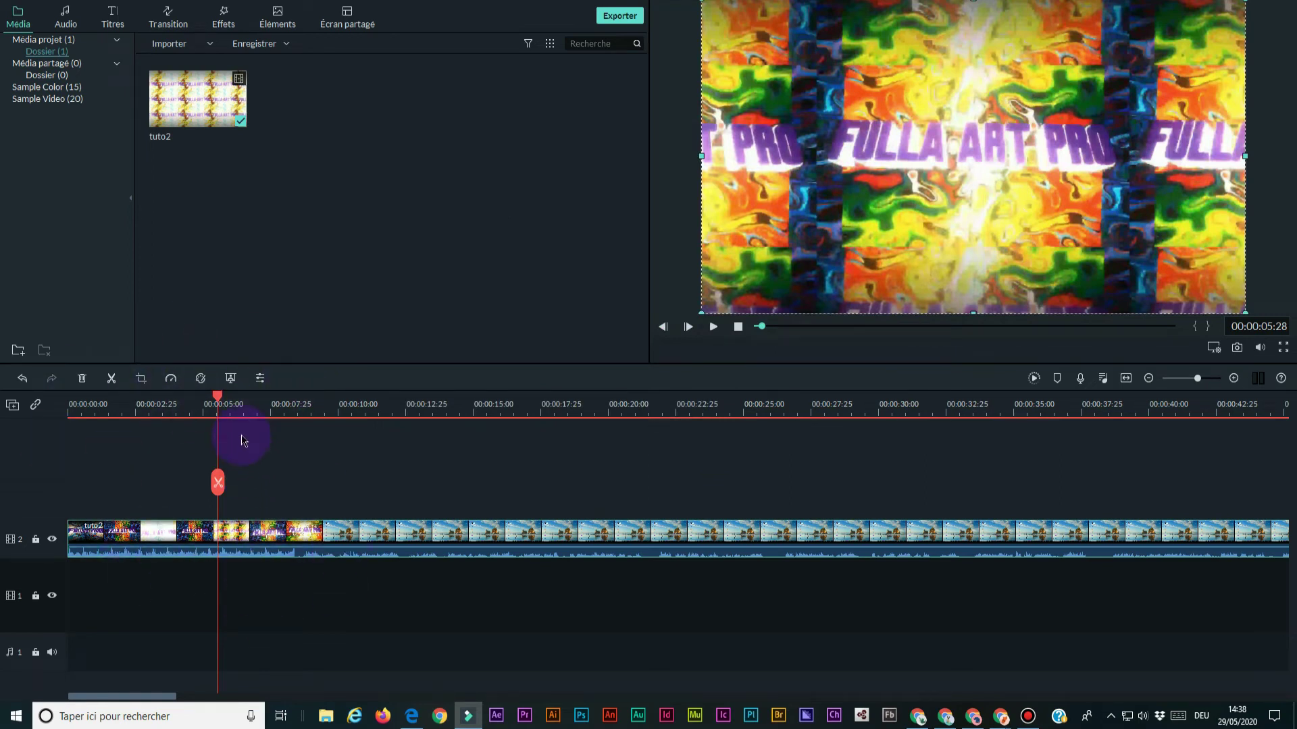
Enable Chroma Key with green on the tuto2 clip and lower its audio volume to -8.79 dB.
click(231, 380)
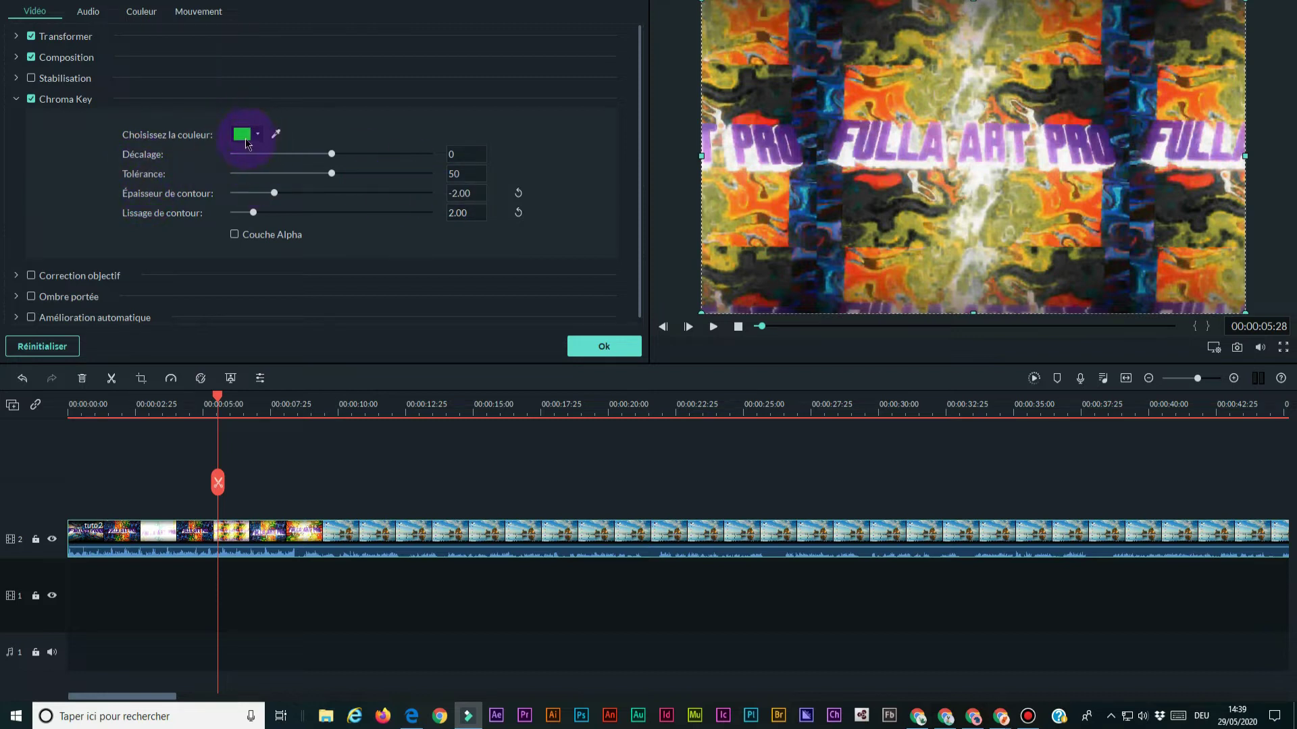
click(91, 15)
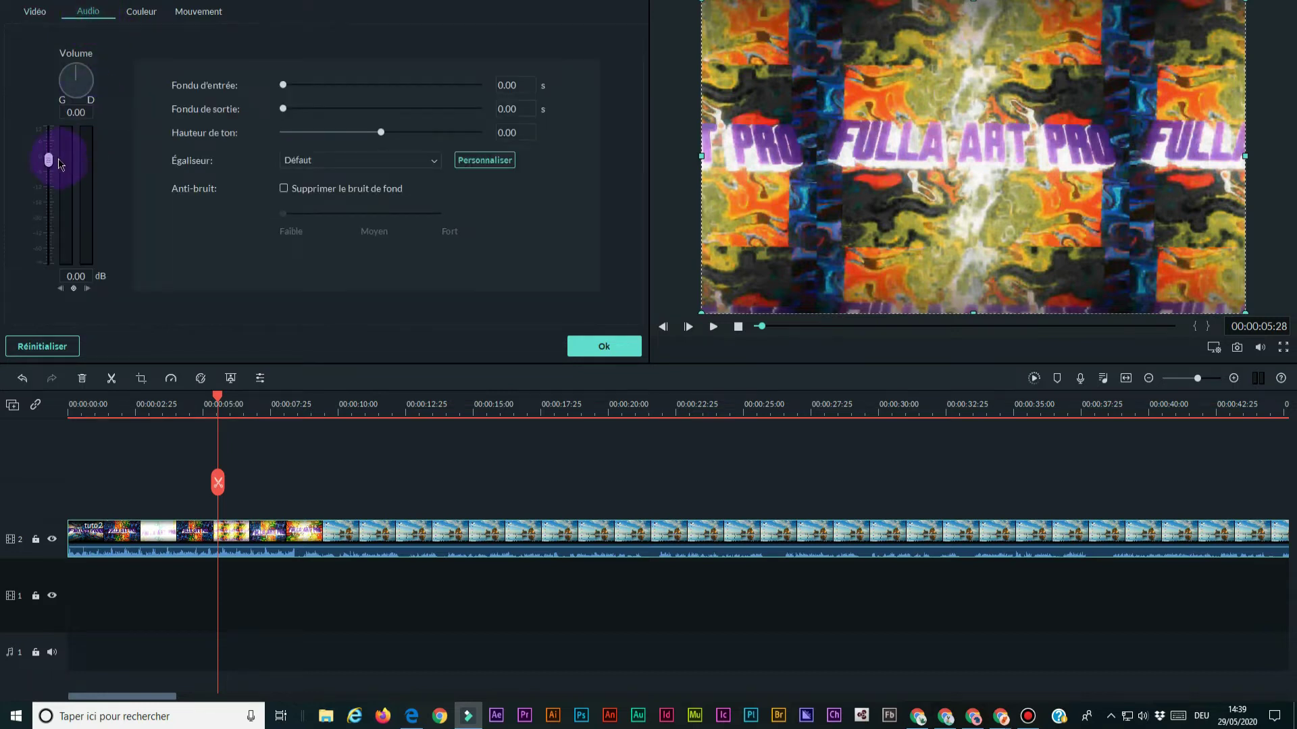
mouse_move(50, 164)
mouse_down()
mouse_move(48, 226)
mouse_move(51, 164)
mouse_move(47, 180)
mouse_up()
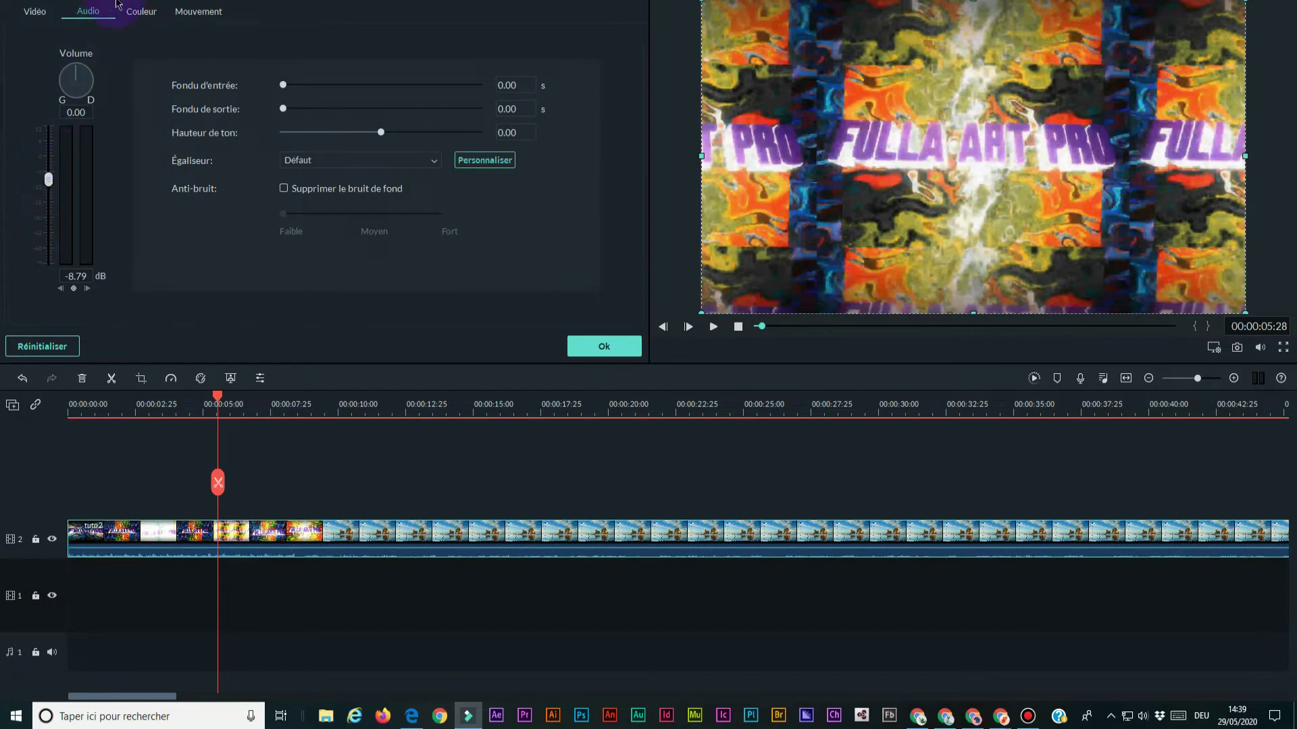
View the clip's colour settings and try the Zoom Rebond 1, Zoom Rebond 3 and Fondu Zoom 2 motion animations.
click(142, 15)
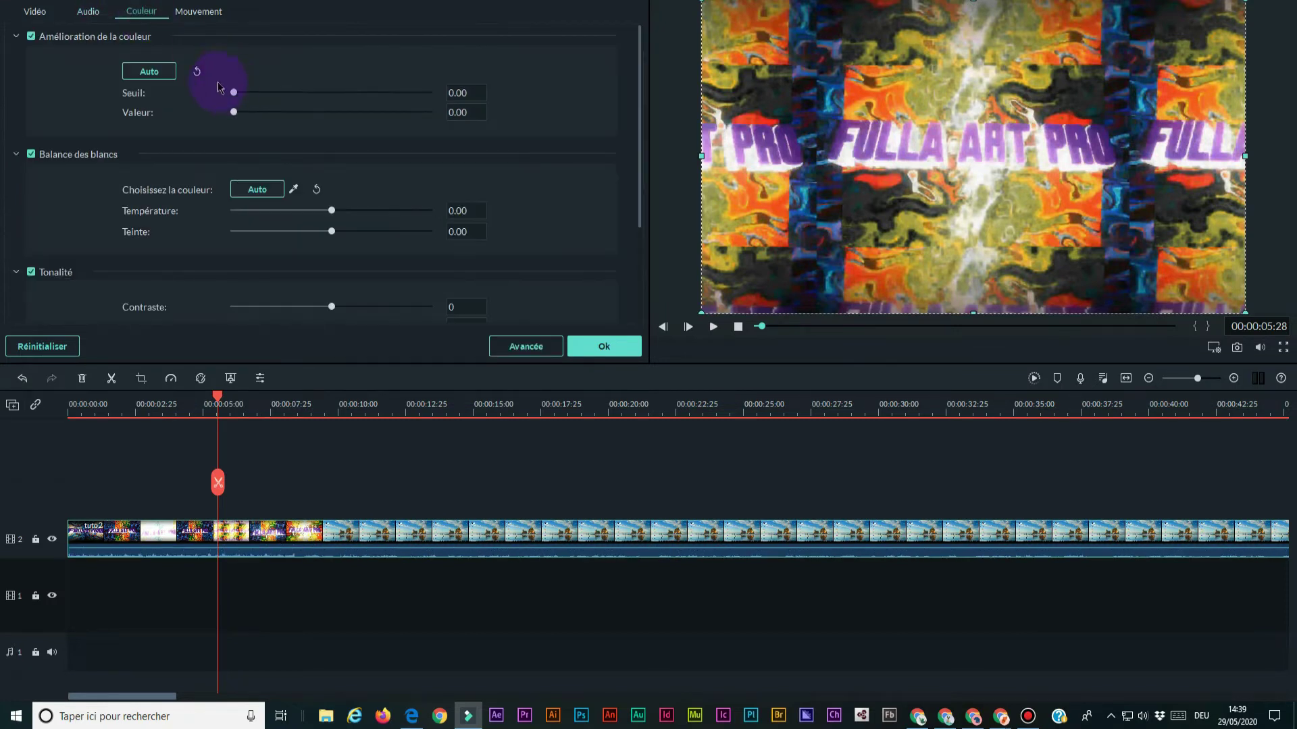
click(198, 11)
click(248, 61)
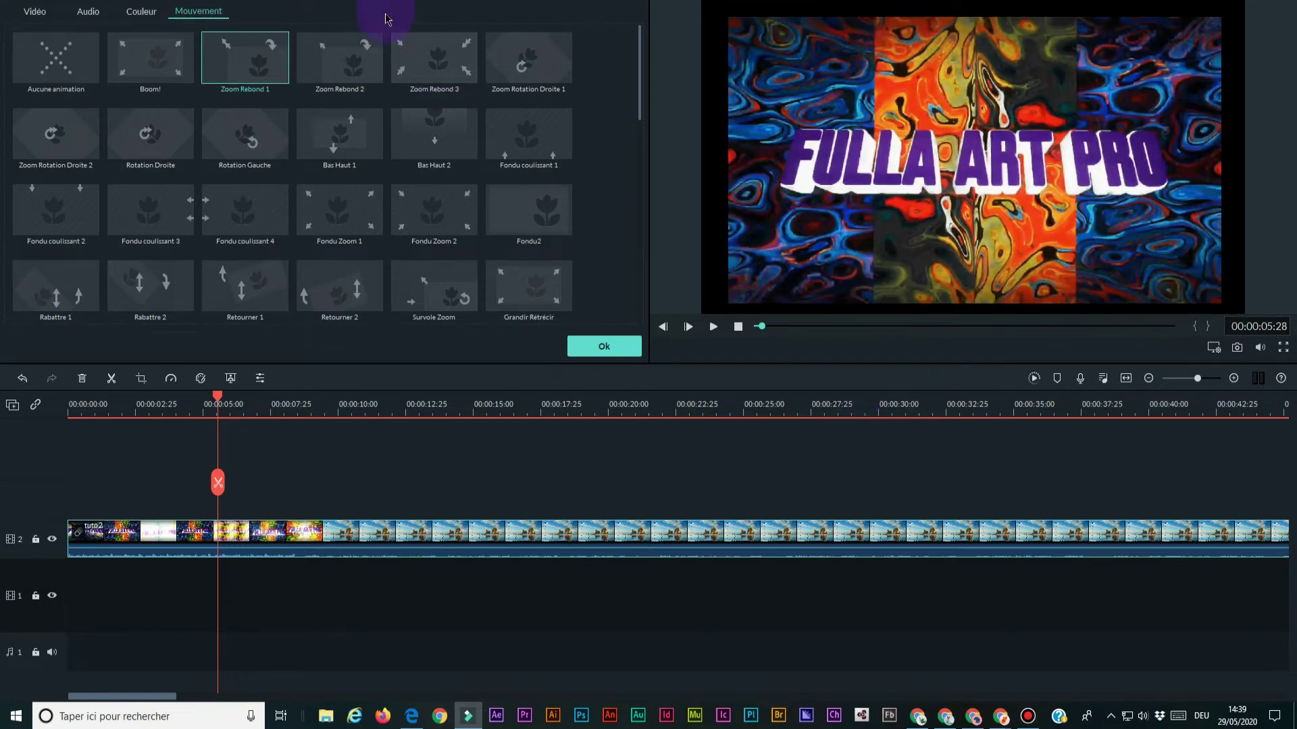
click(446, 68)
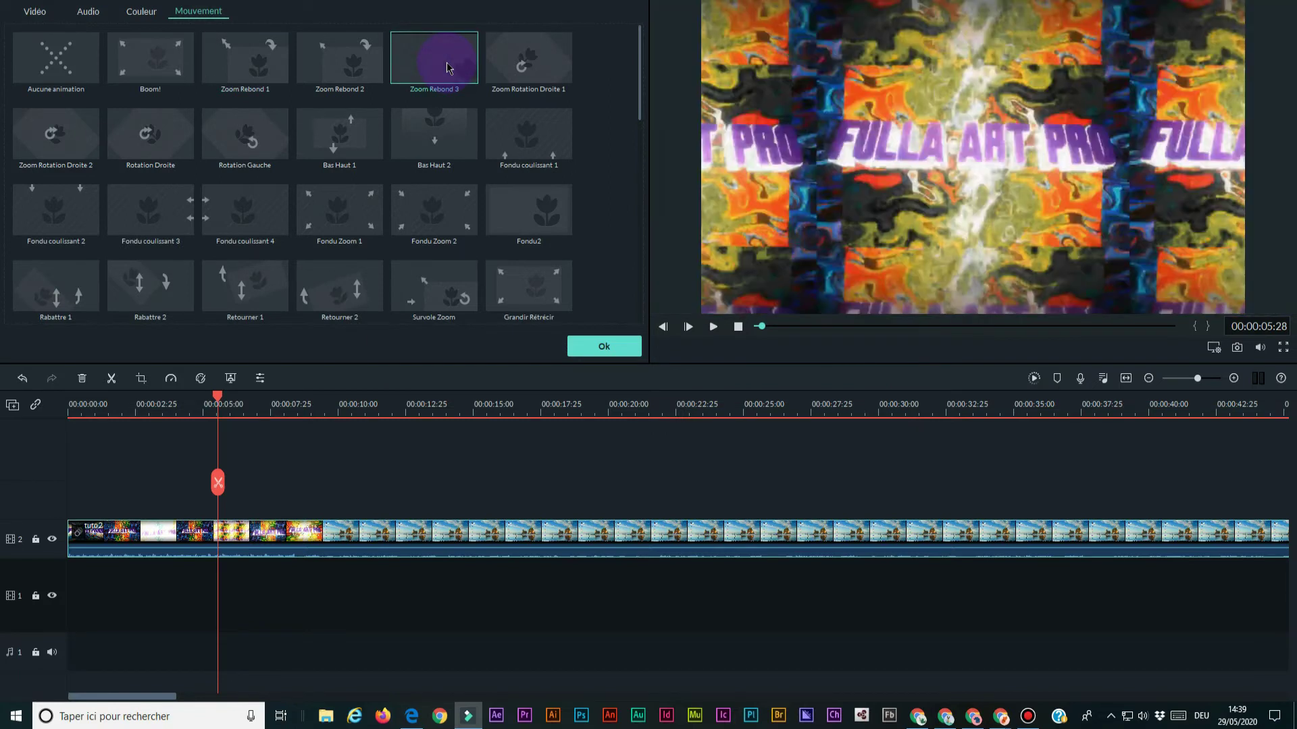
click(437, 225)
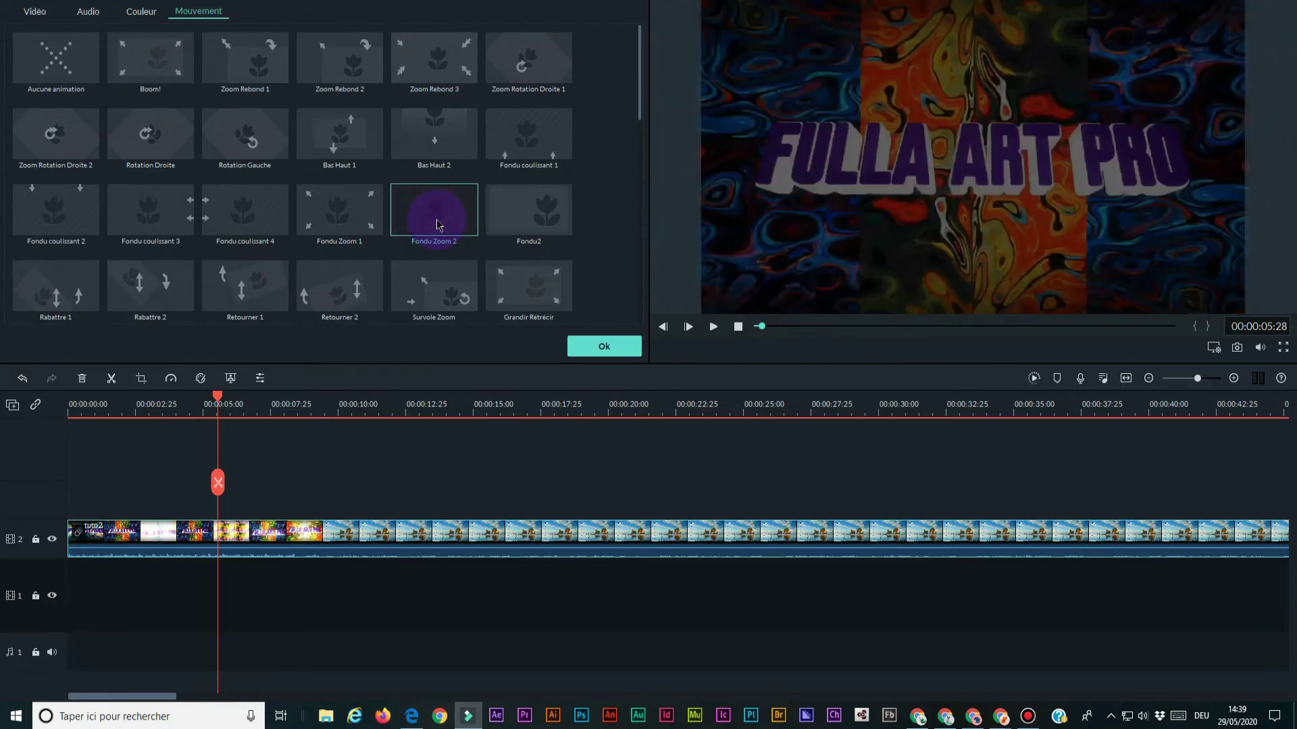
Set the clip's motion to Aucune animation and confirm the clip settings.
click(579, 343)
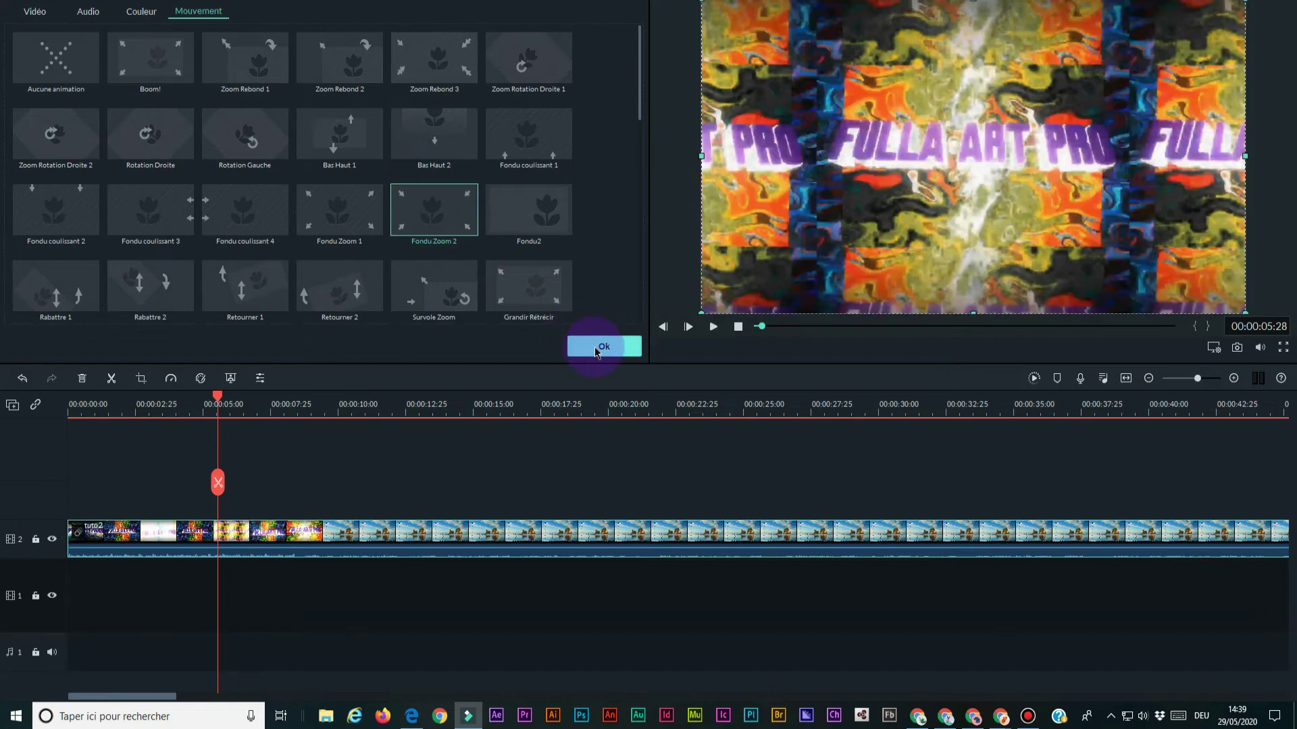
click(61, 66)
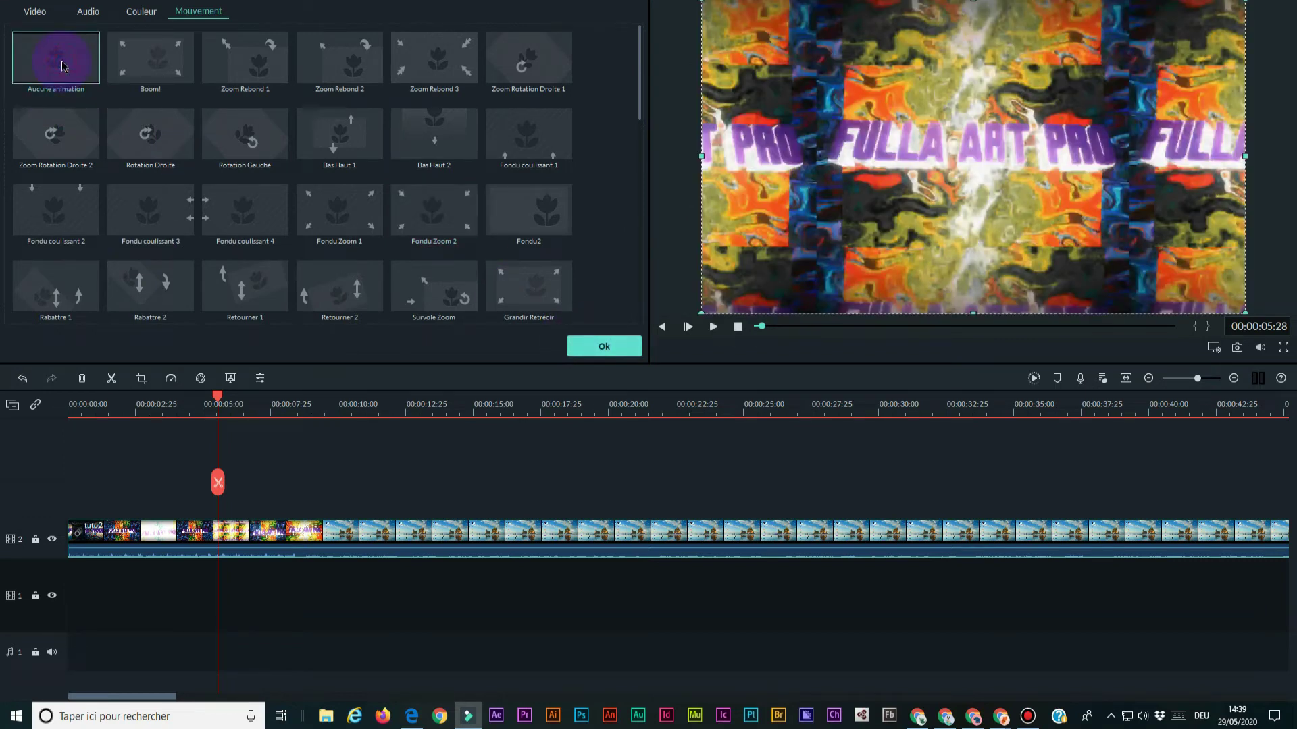
click(600, 347)
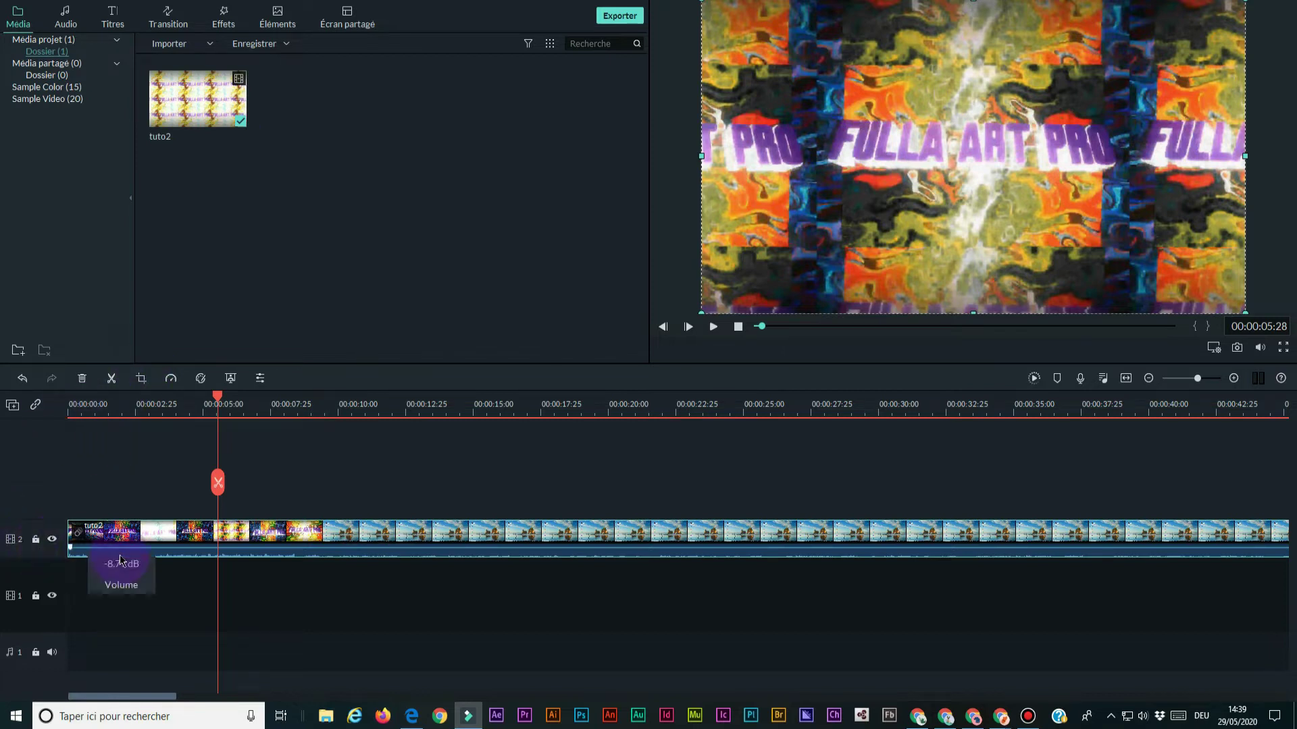
Resize the workspace to give the timeline and preview slightly more room, and collapse and restore the media folder list.
drag(326, 365, 336, 278)
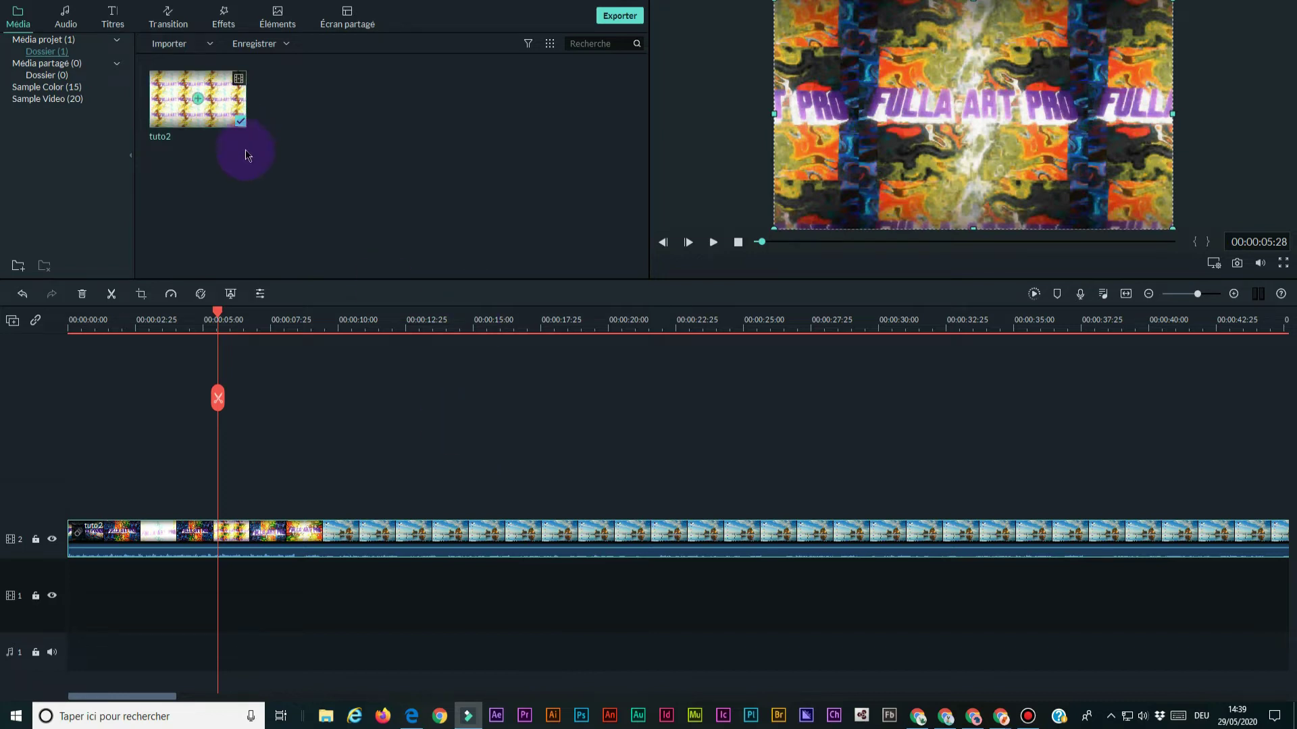
drag(400, 278, 400, 332)
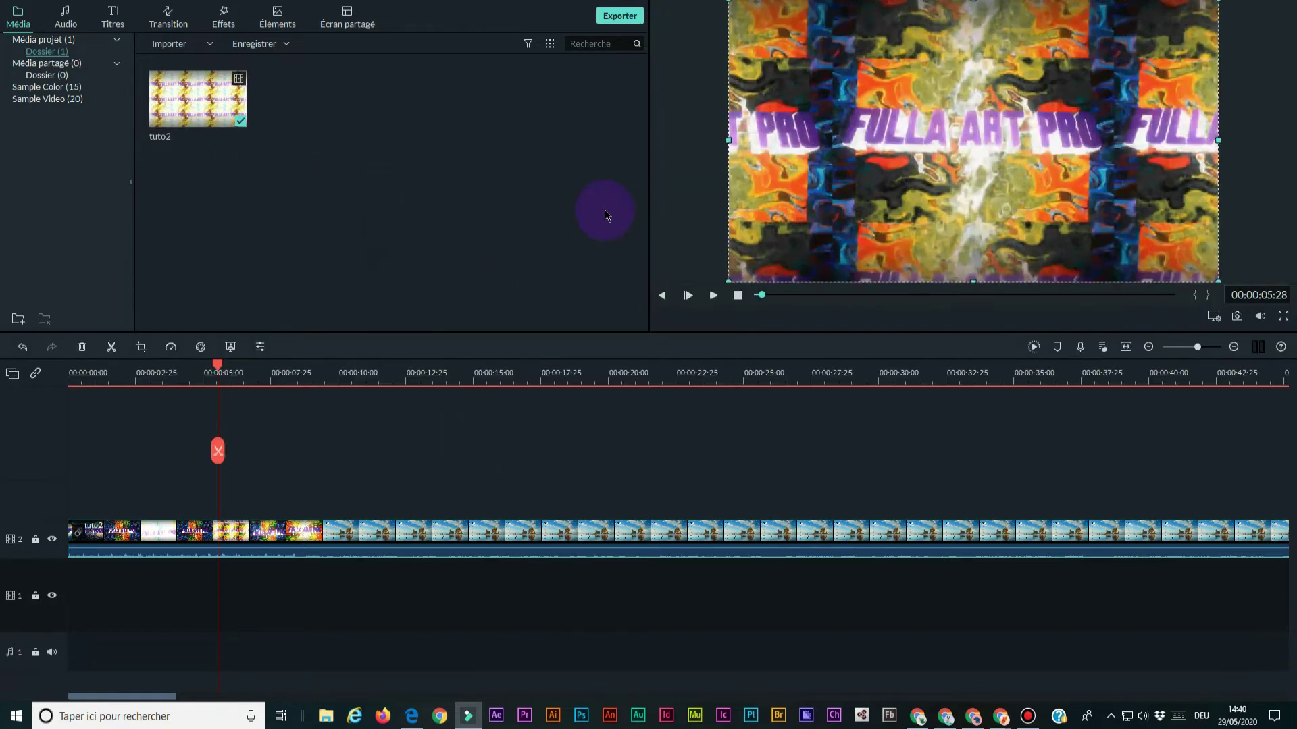
drag(649, 171, 566, 158)
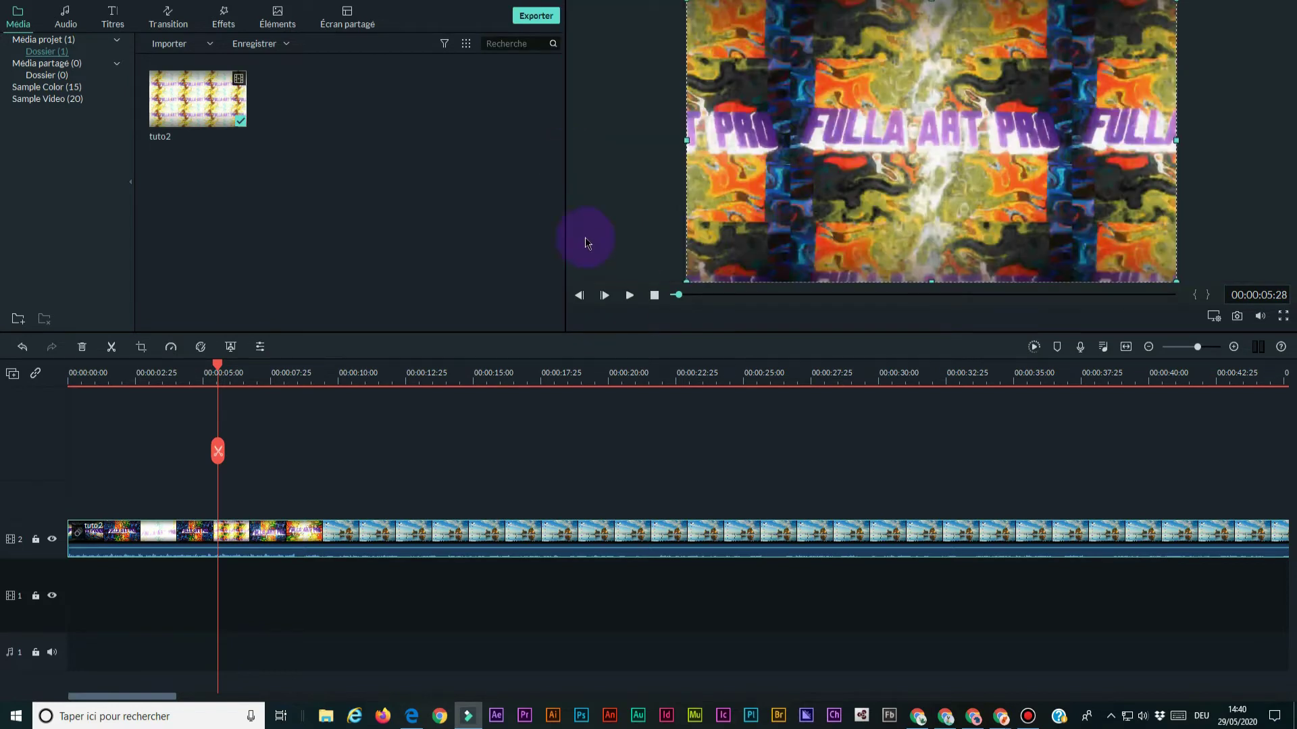
drag(776, 333, 776, 391)
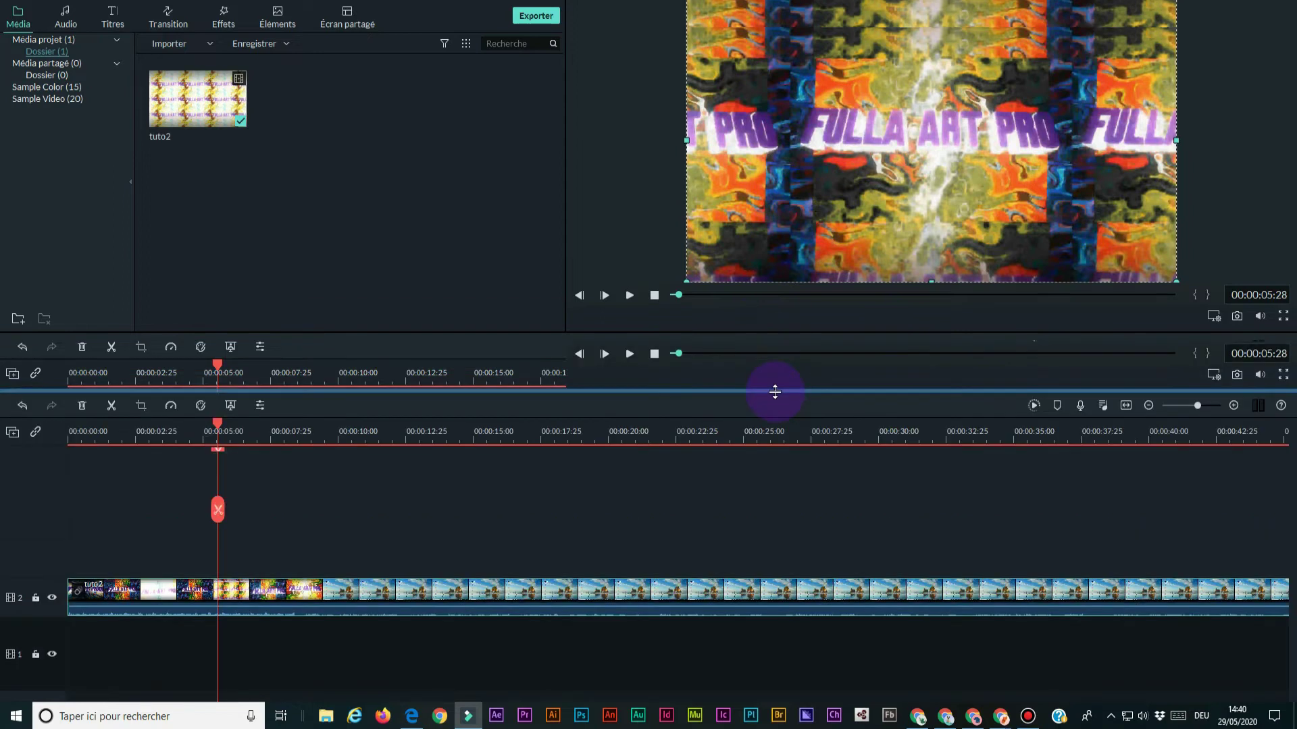
drag(761, 395, 761, 323)
drag(565, 162, 614, 174)
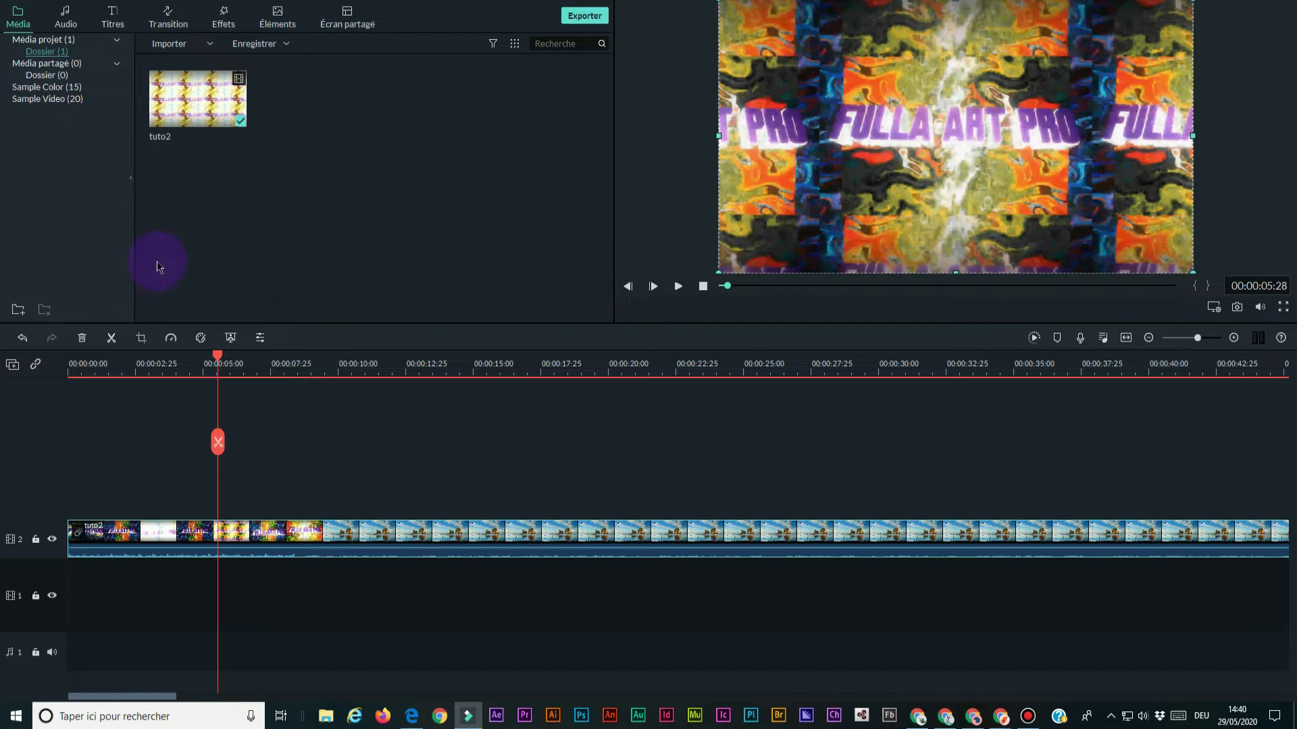
click(129, 180)
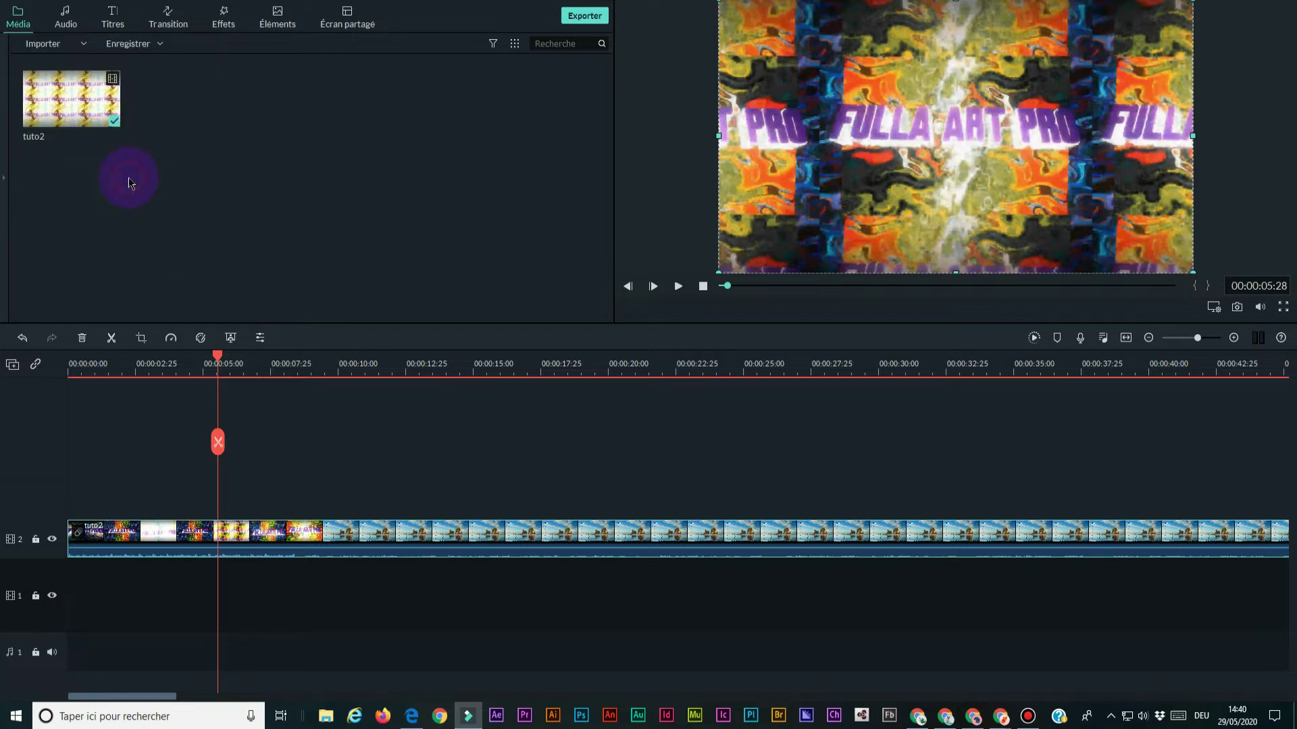
click(4, 179)
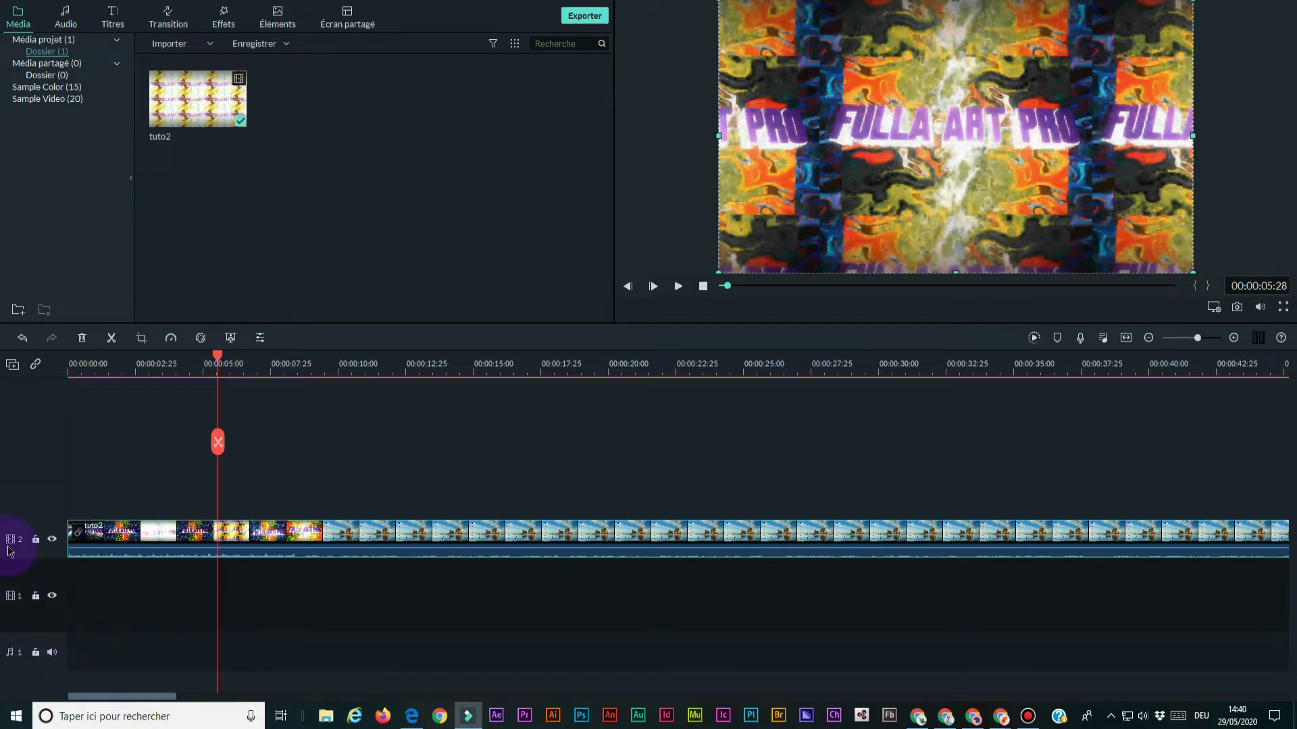
Move the tuto2 clip to video track 1 and stack two more copies of tuto2 at the start of tracks 2 and 3.
drag(166, 548, 169, 582)
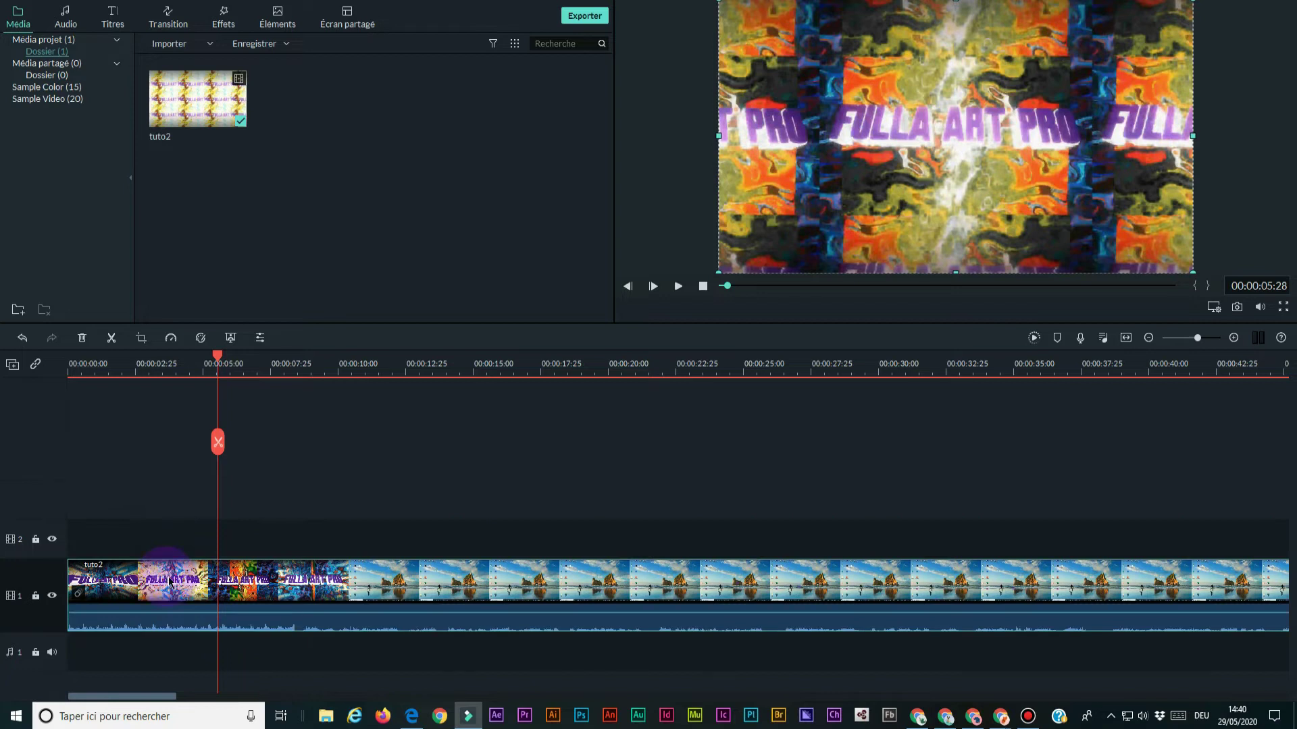
drag(217, 111, 157, 461)
drag(119, 525, 70, 535)
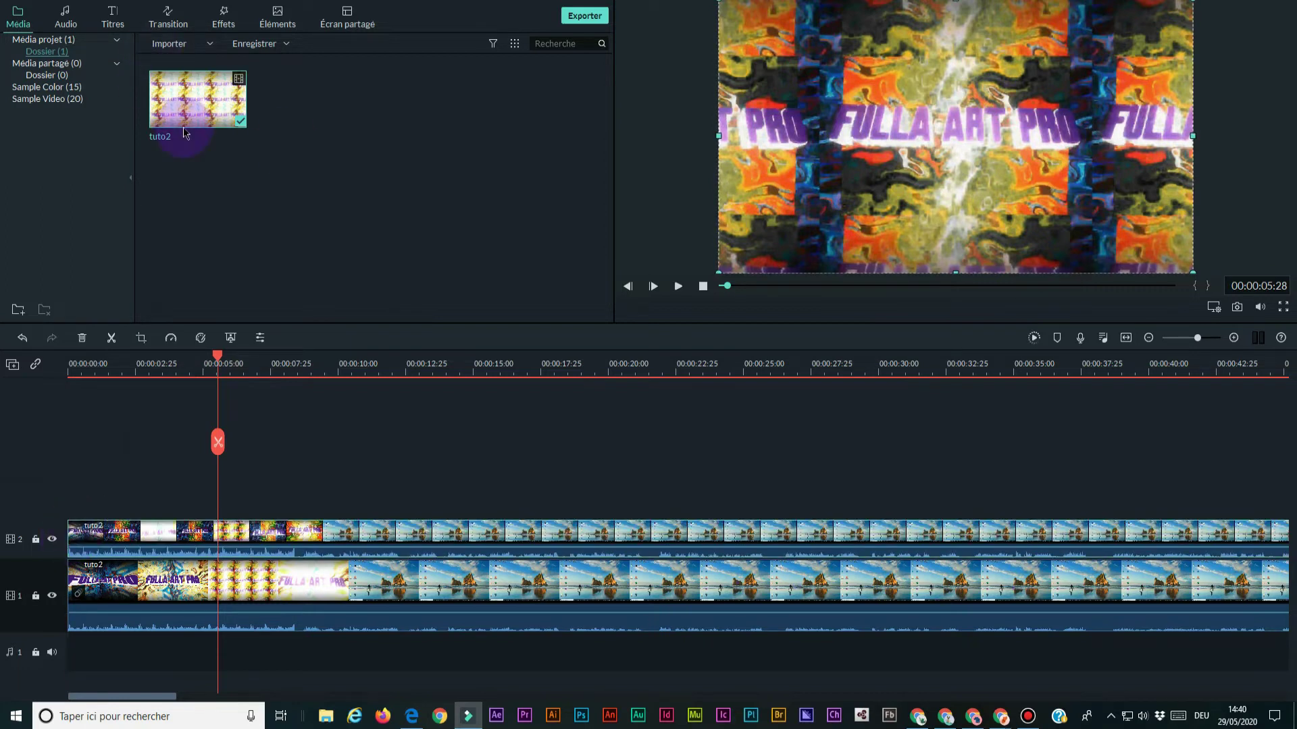
drag(214, 118, 94, 476)
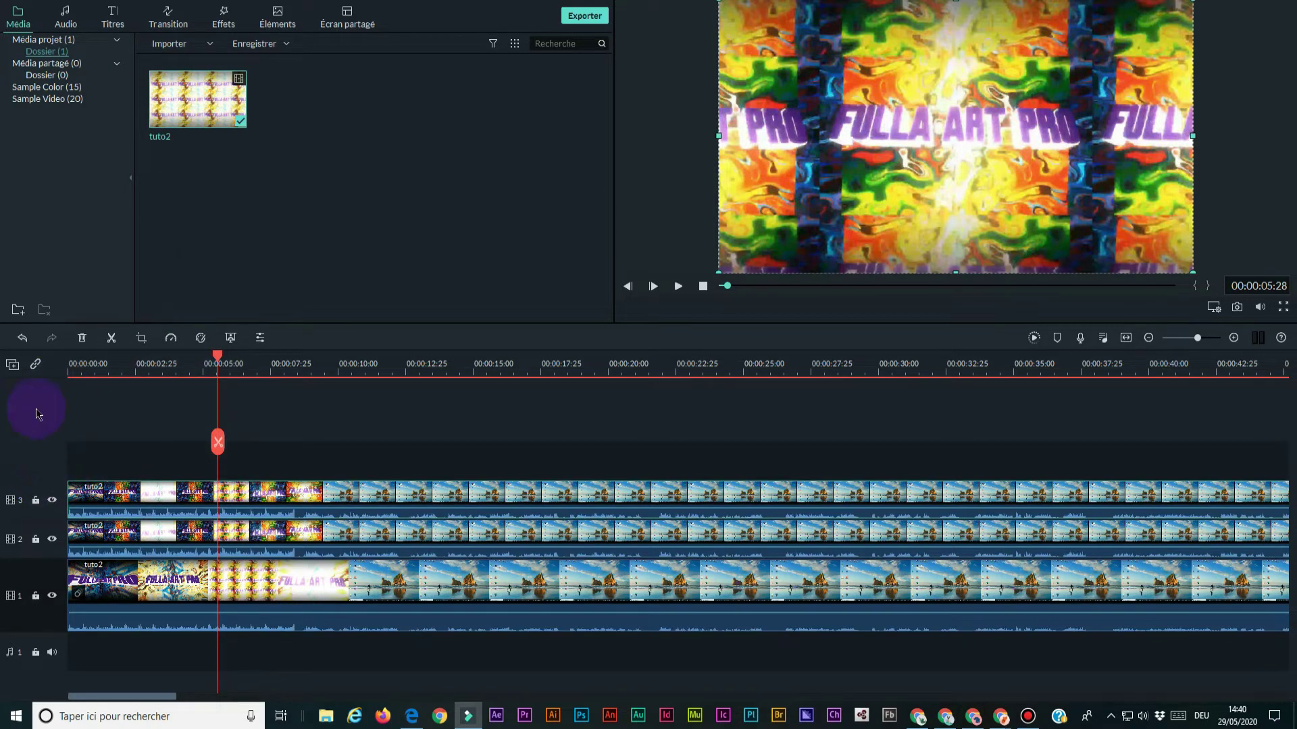
Delete the tuto2 copies from video tracks 3 and 2, and select the remaining clip on track 1.
click(147, 492)
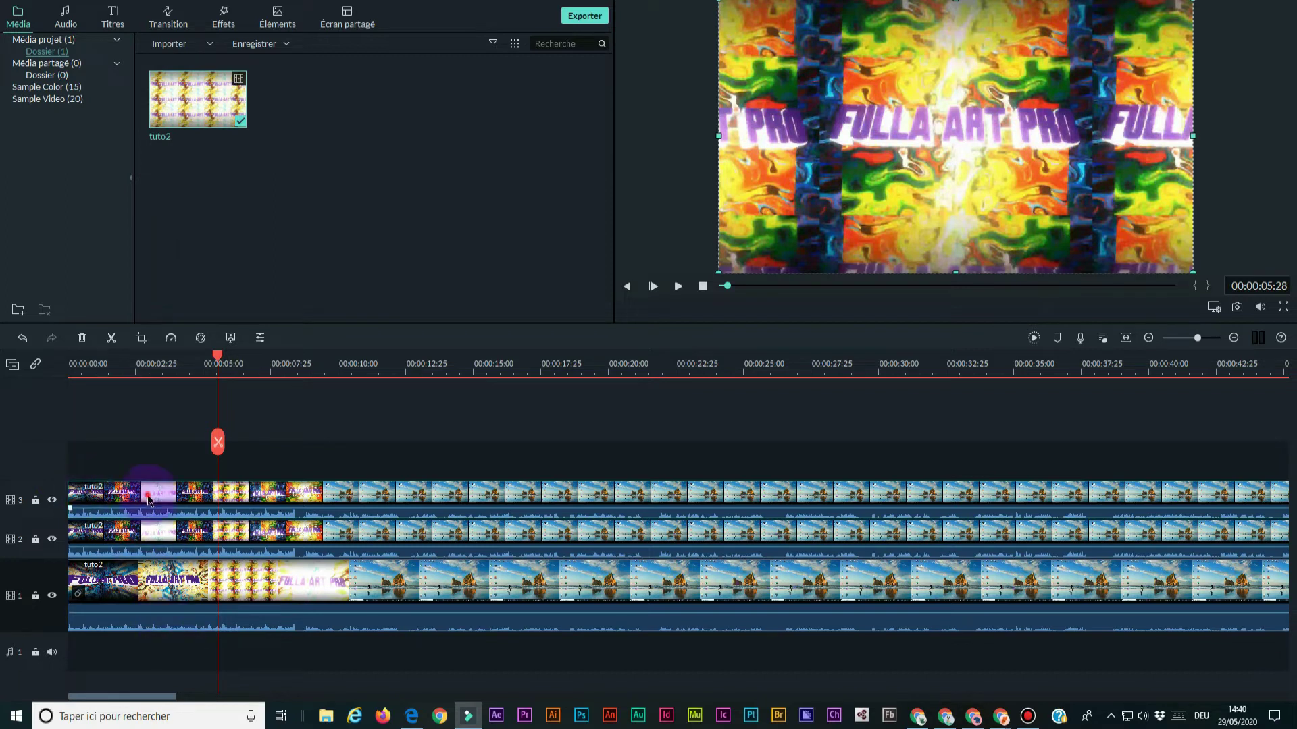
click(82, 339)
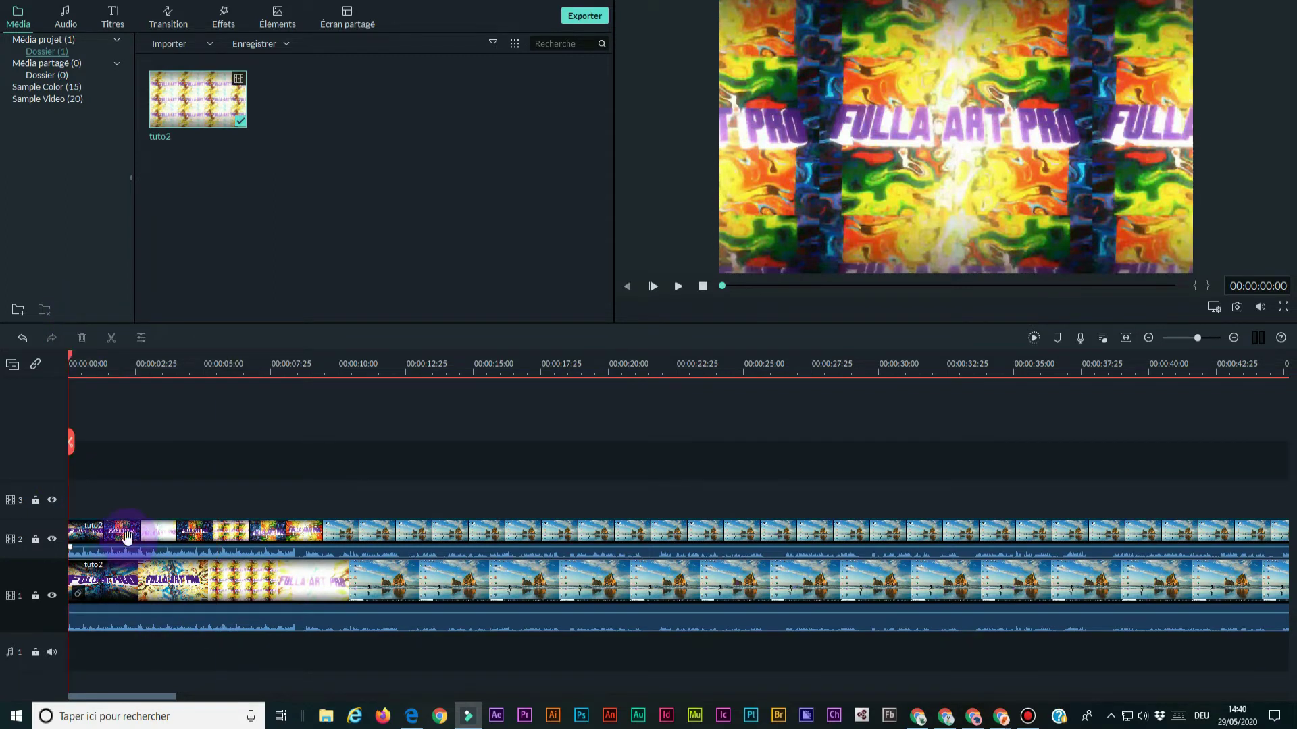
click(82, 339)
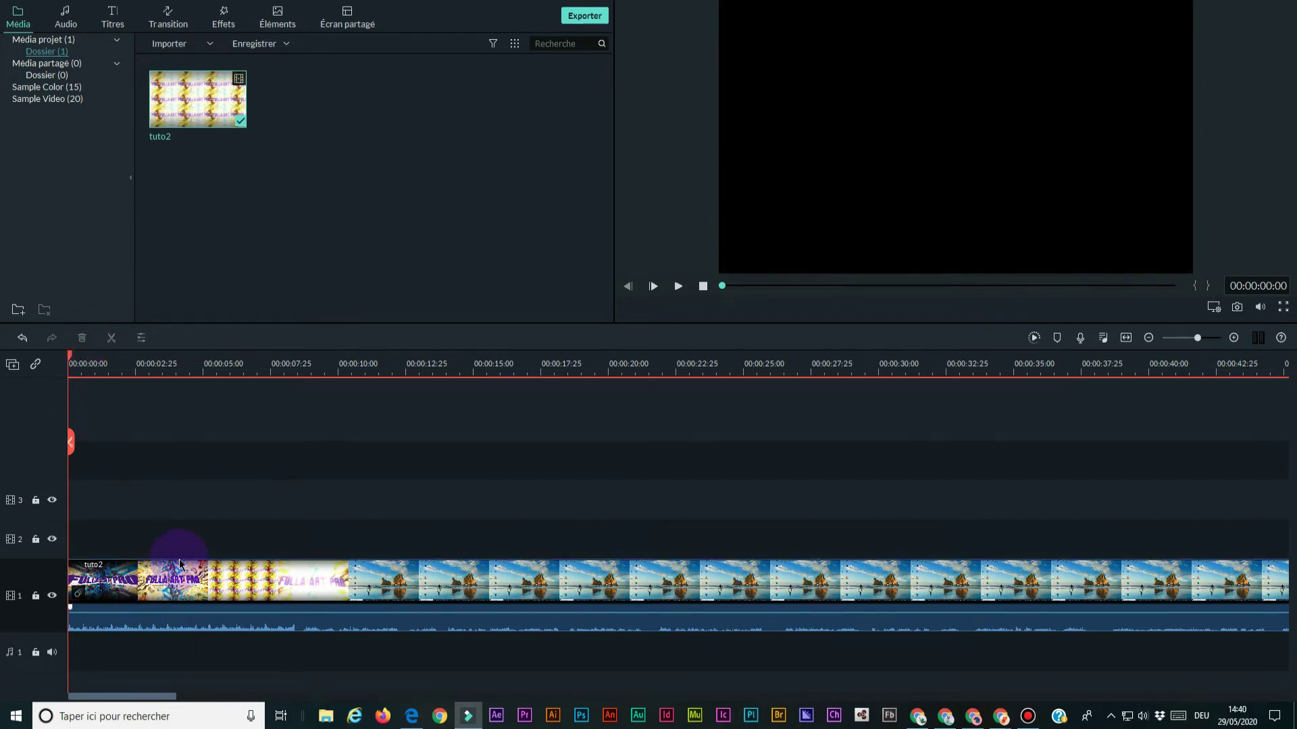
click(133, 583)
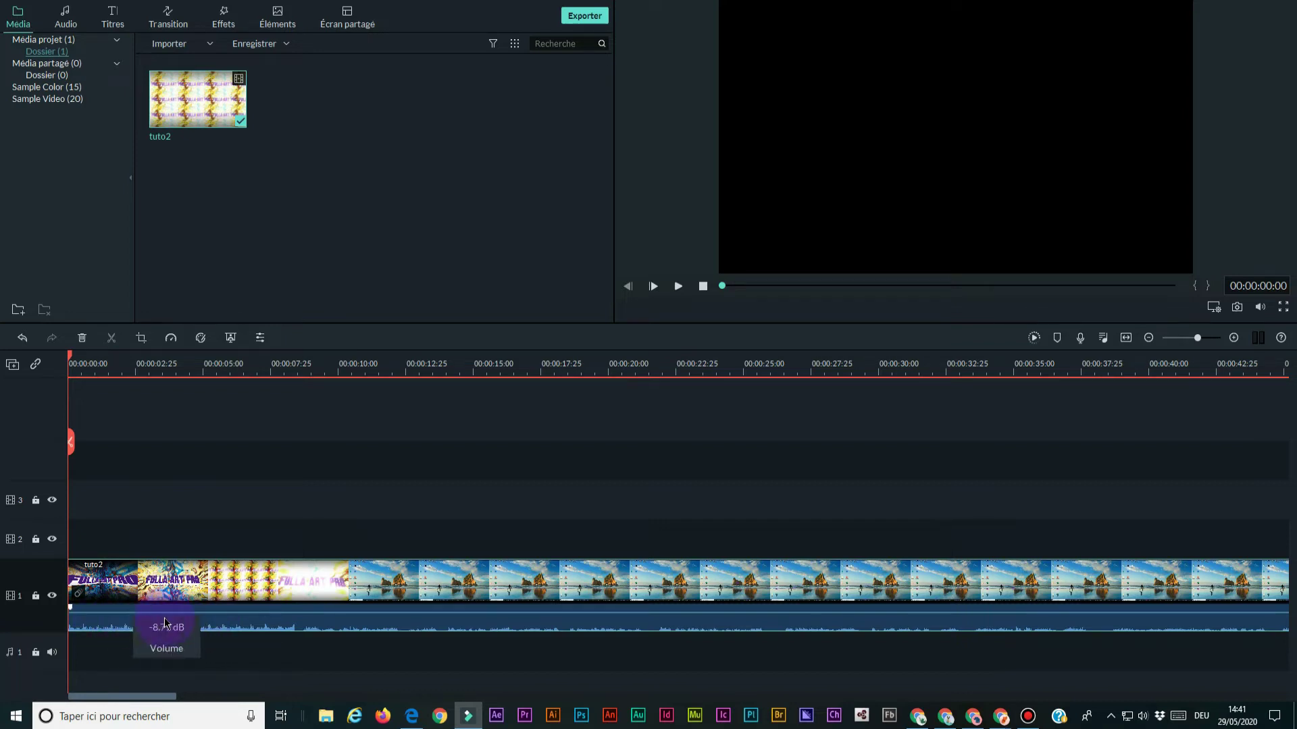
Detach the audio from the tuto2 clip and move its video part to video track 2.
right_click(148, 589)
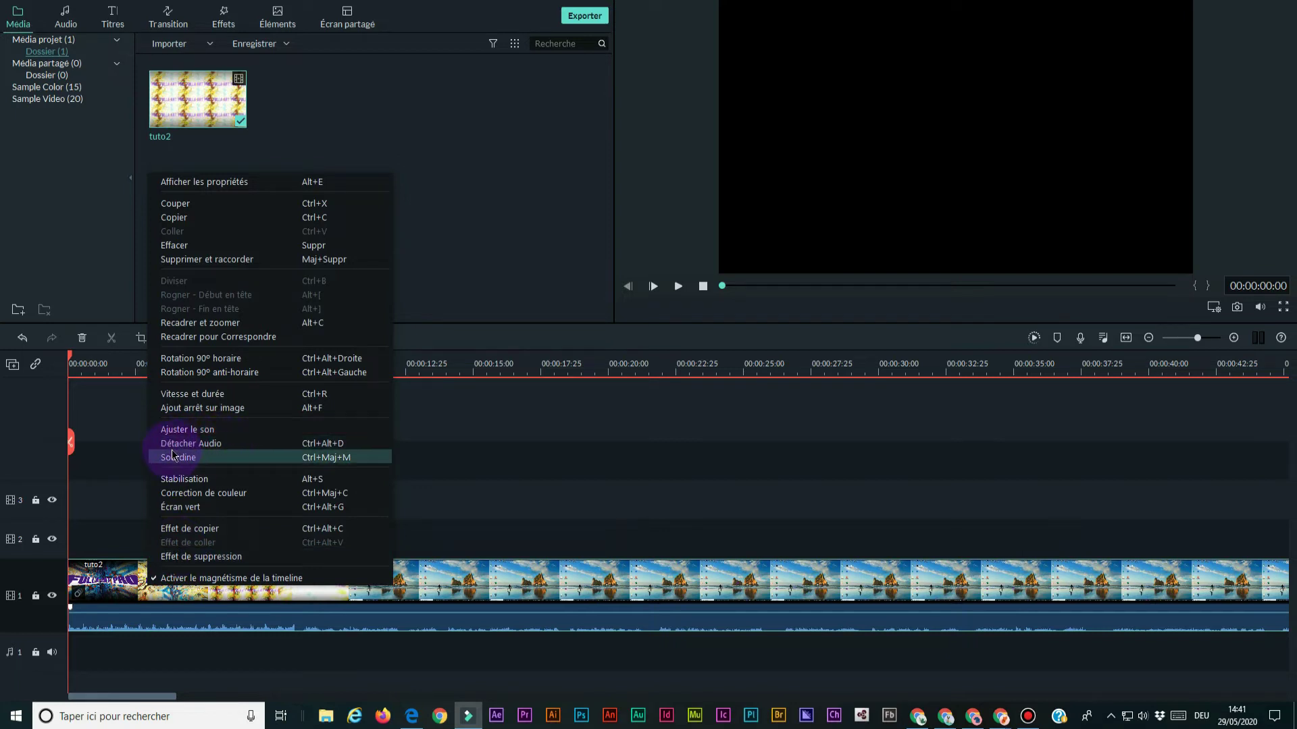
click(191, 445)
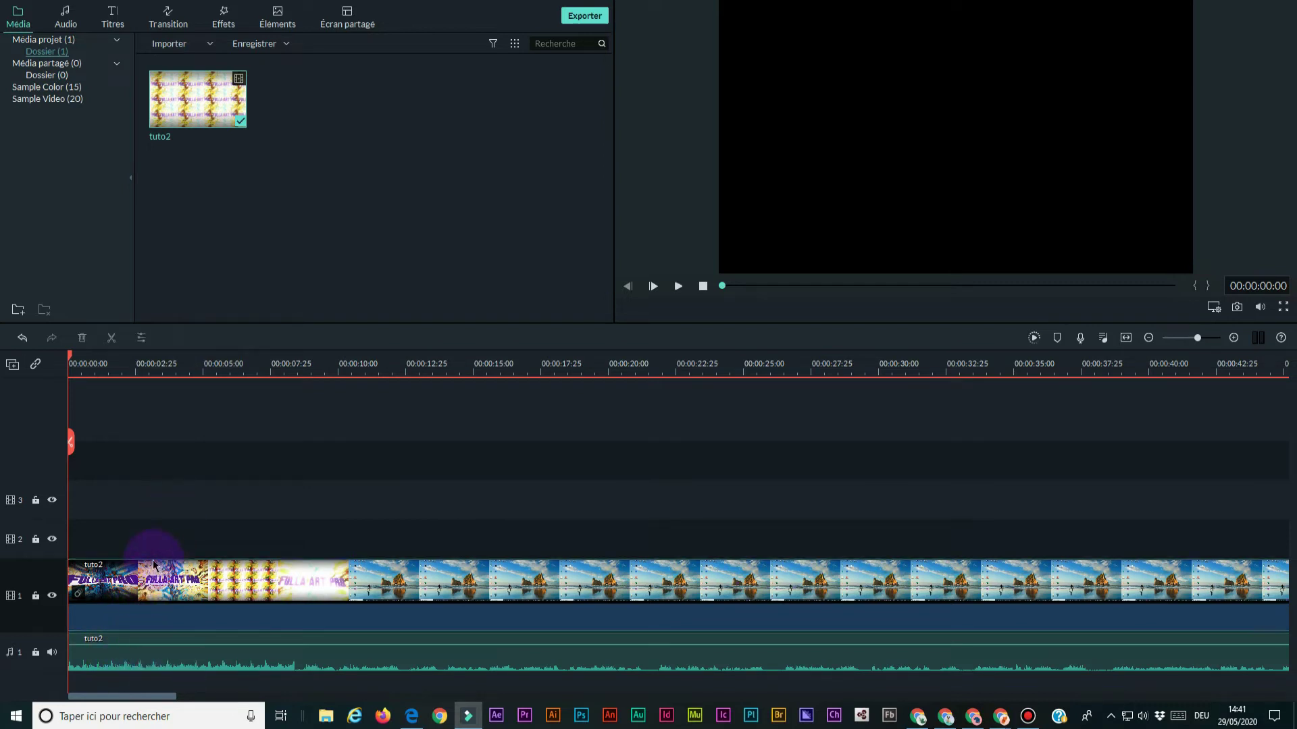
drag(139, 580, 156, 537)
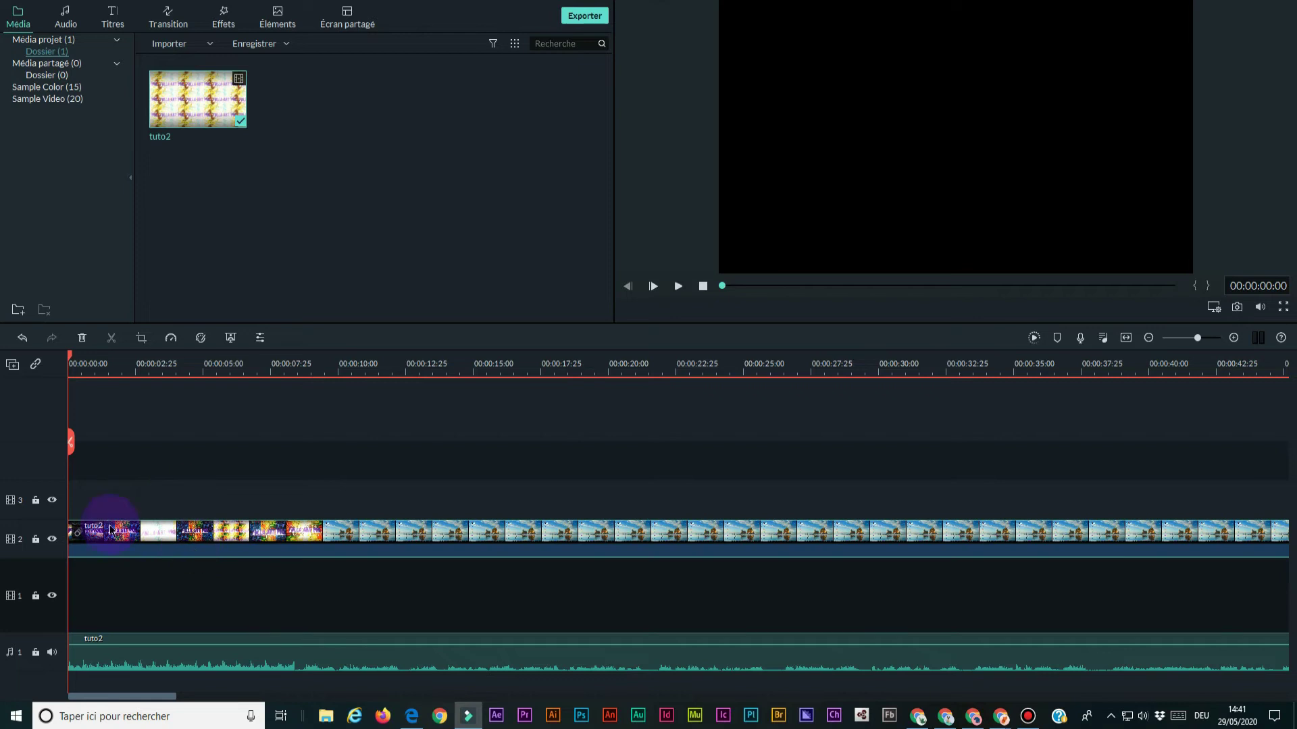
Replace the detached tuto2 audio on audio track 1 with the A-GROUP - Verve music from the audio library, starting at 00:00:00:00.
click(133, 659)
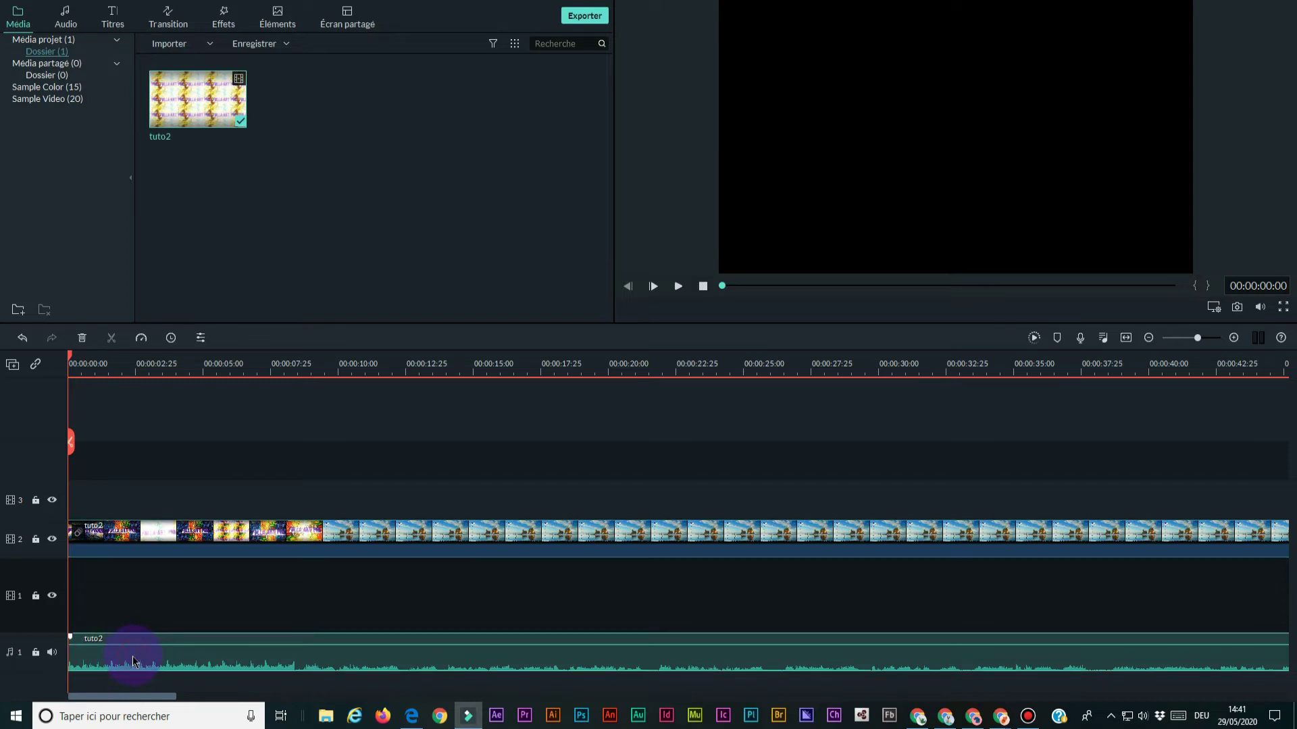
click(82, 338)
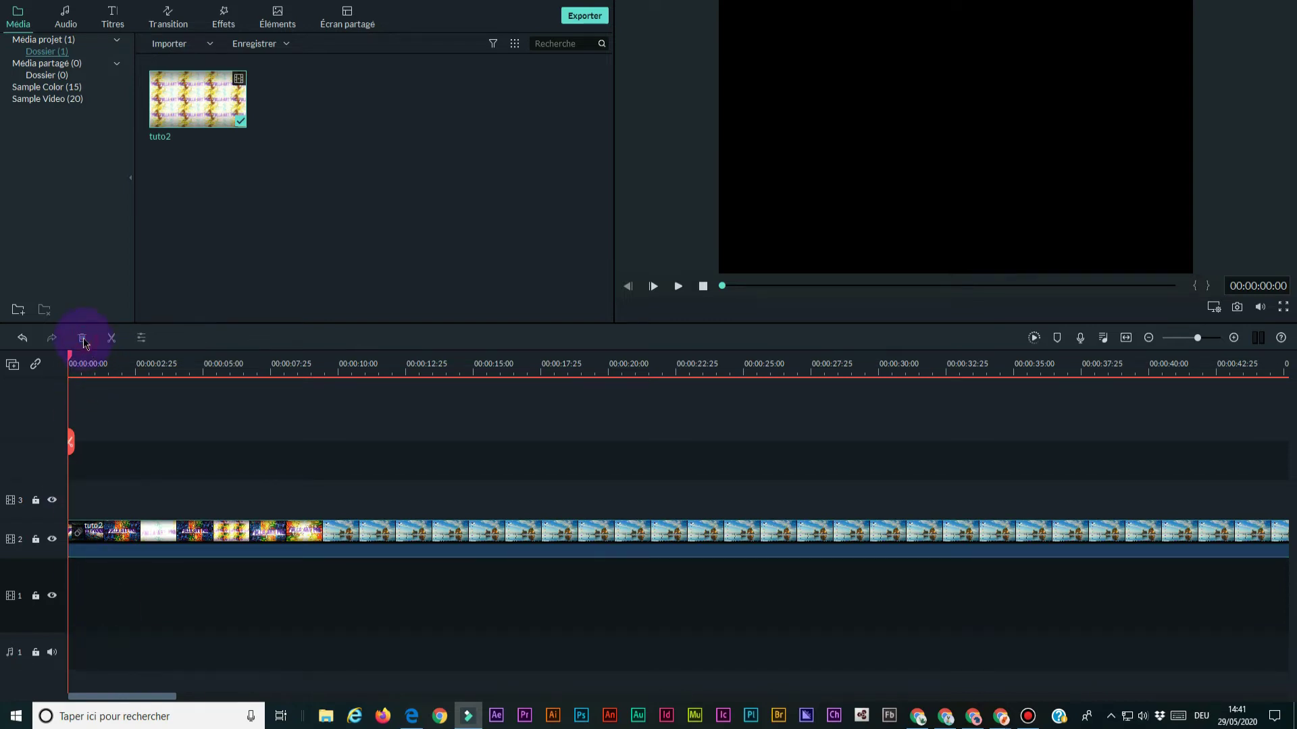
click(62, 18)
click(326, 112)
drag(337, 102, 70, 639)
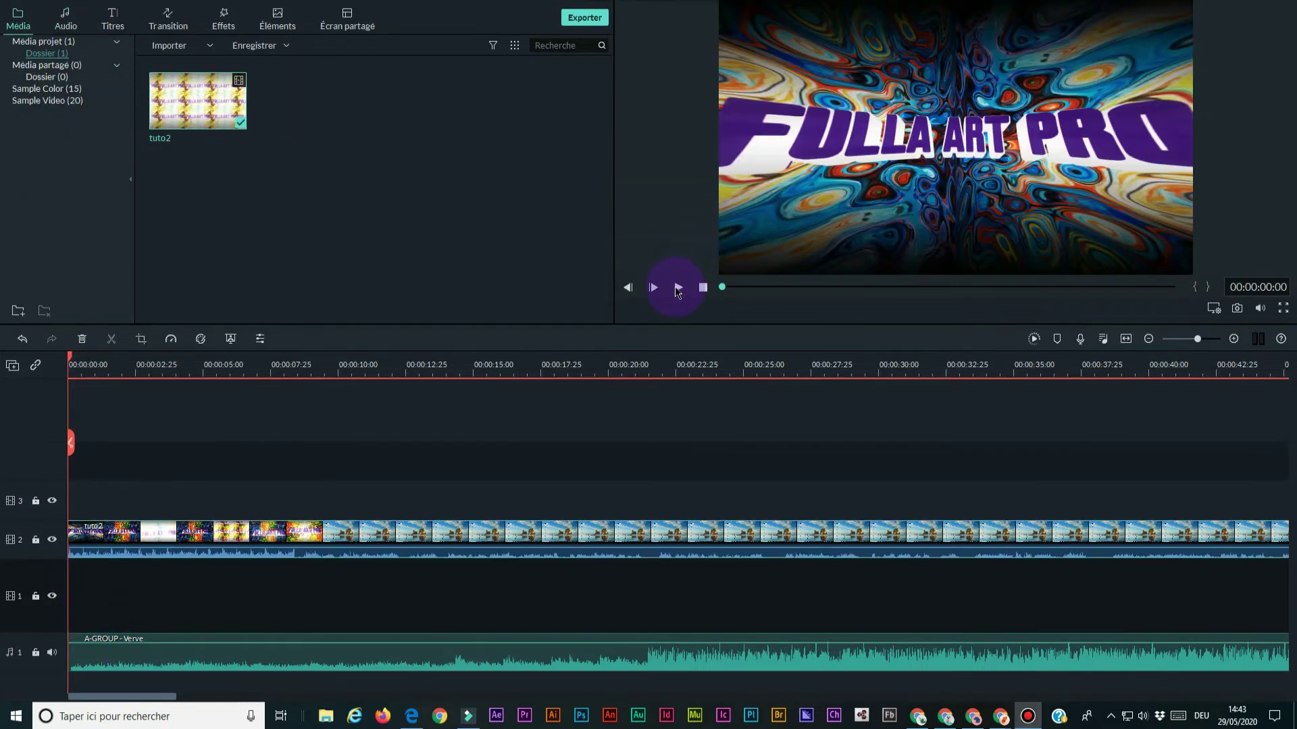
Play back the timeline and lower the volume of the A-GROUP - Verve music clip to -21.31 dB.
click(677, 288)
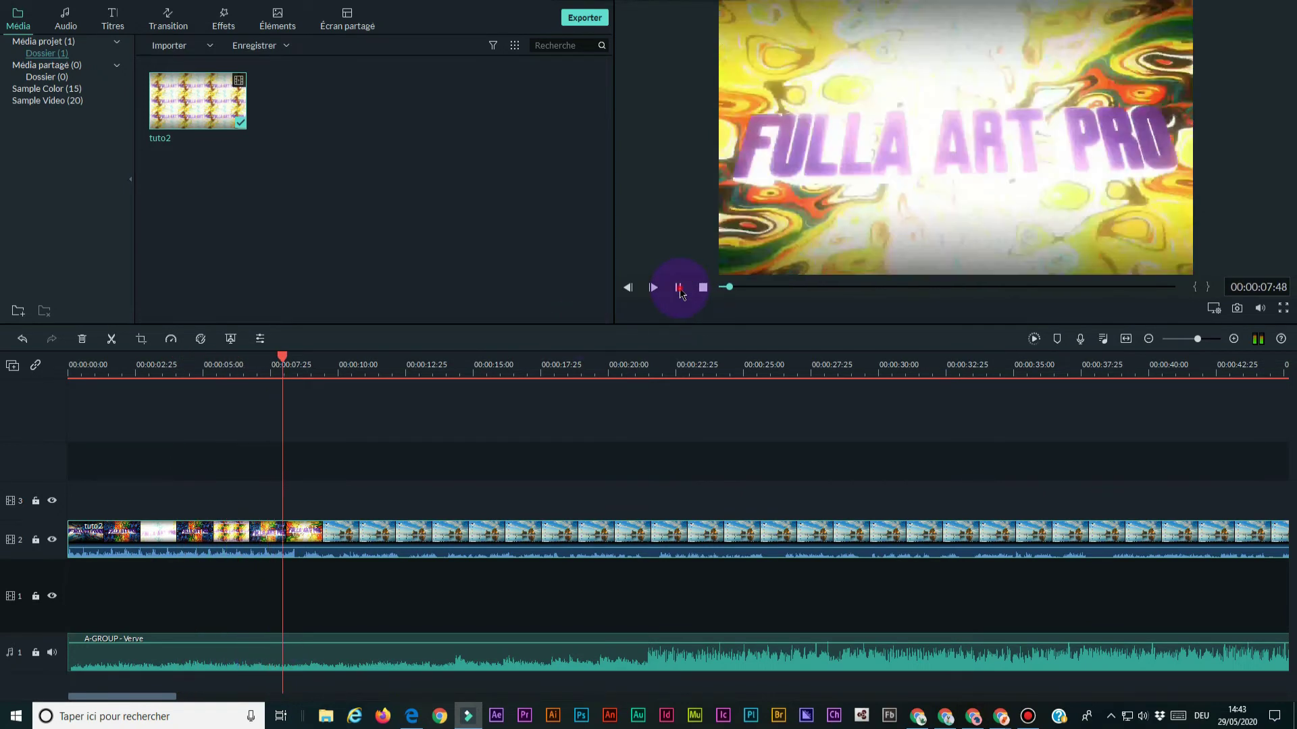
click(678, 288)
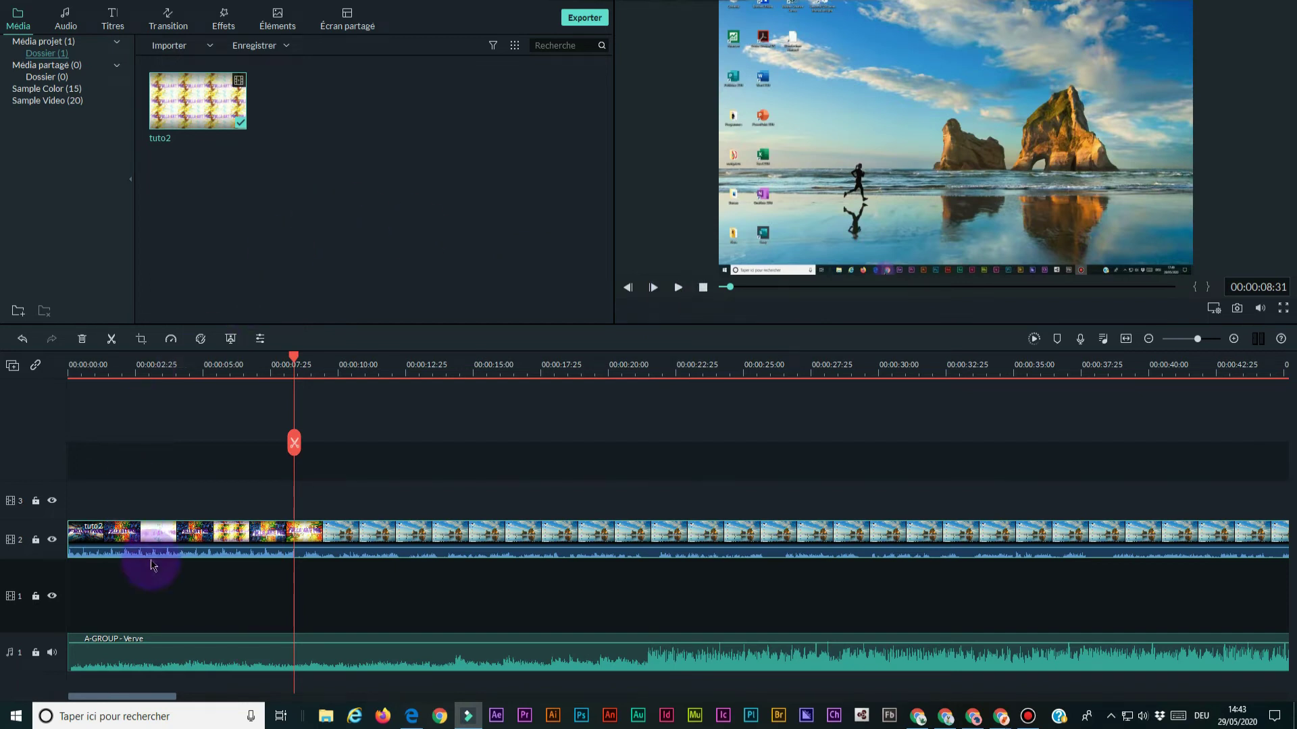
click(169, 653)
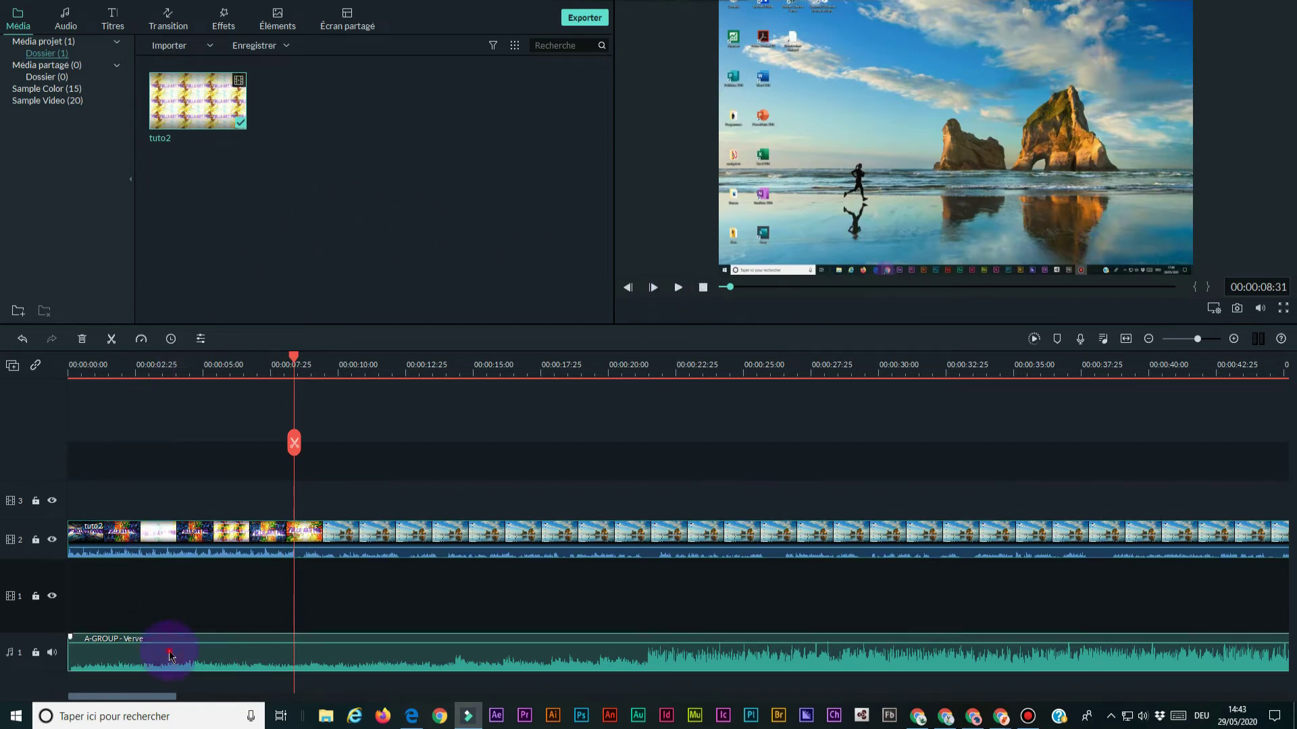
double_click(169, 653)
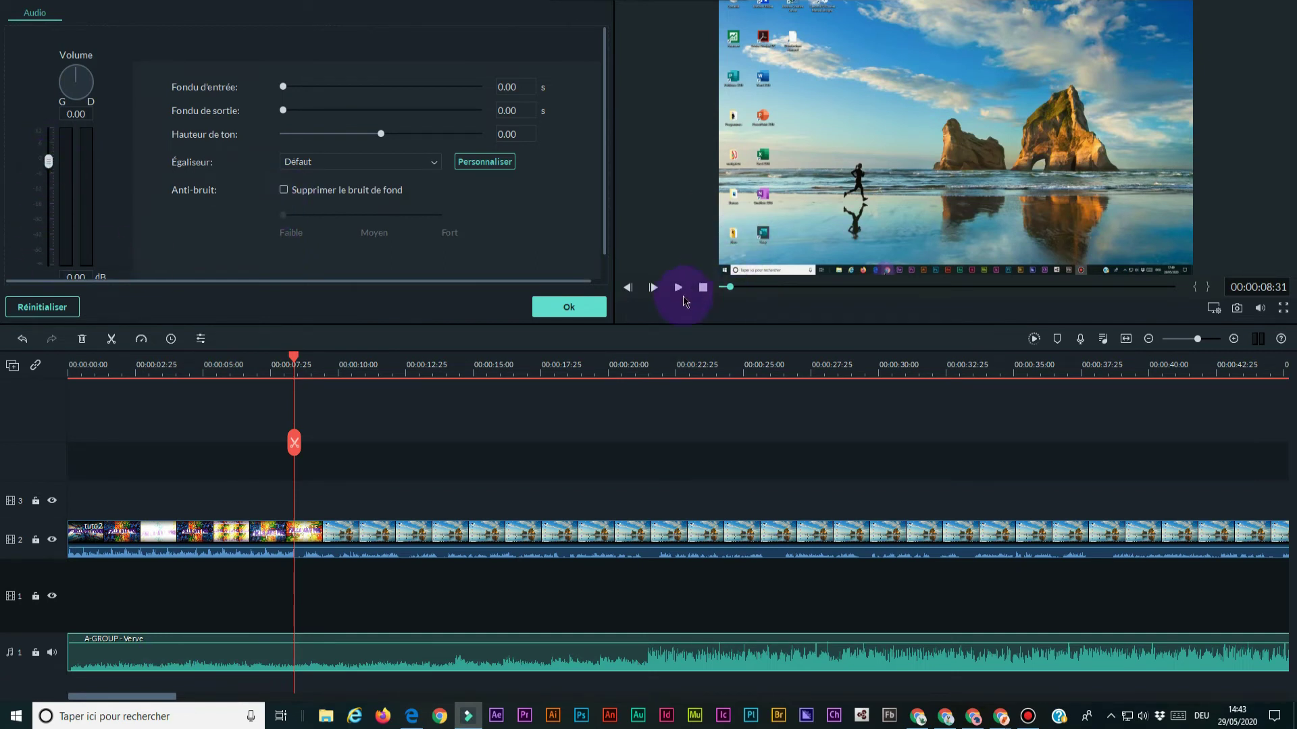
click(676, 289)
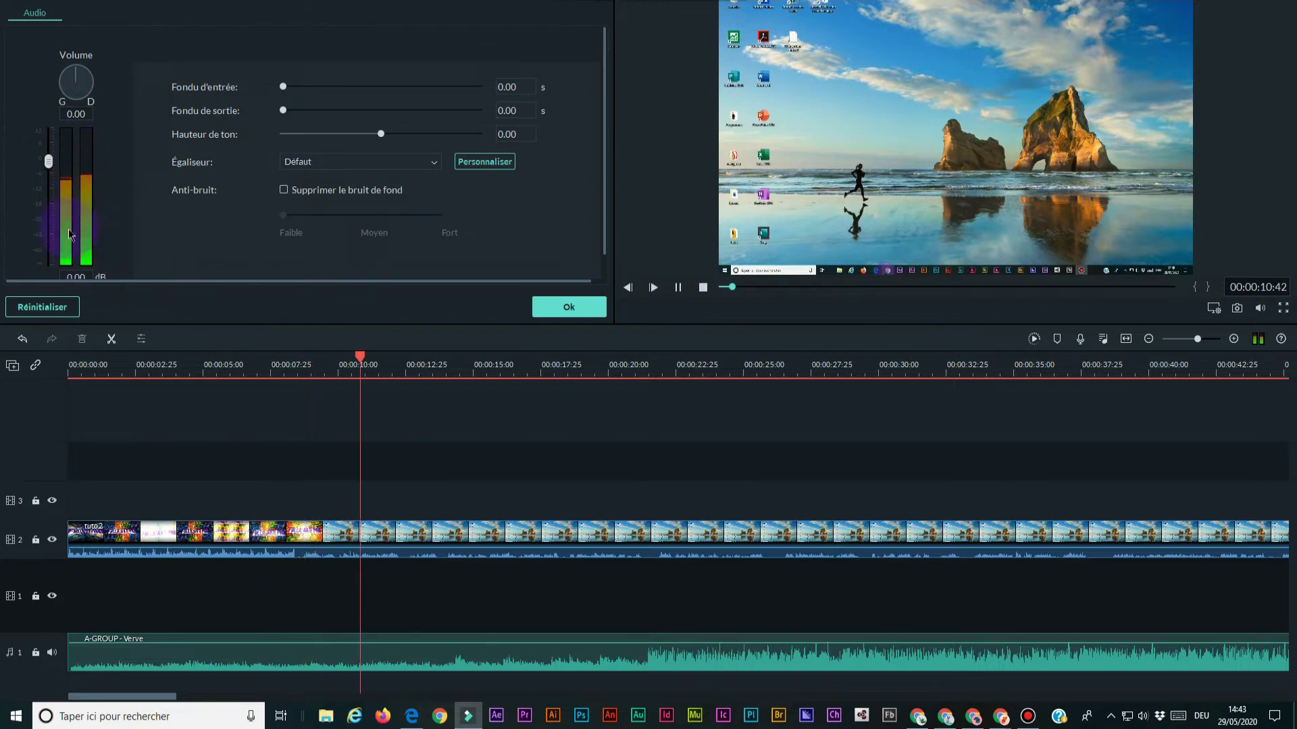
drag(48, 163, 49, 205)
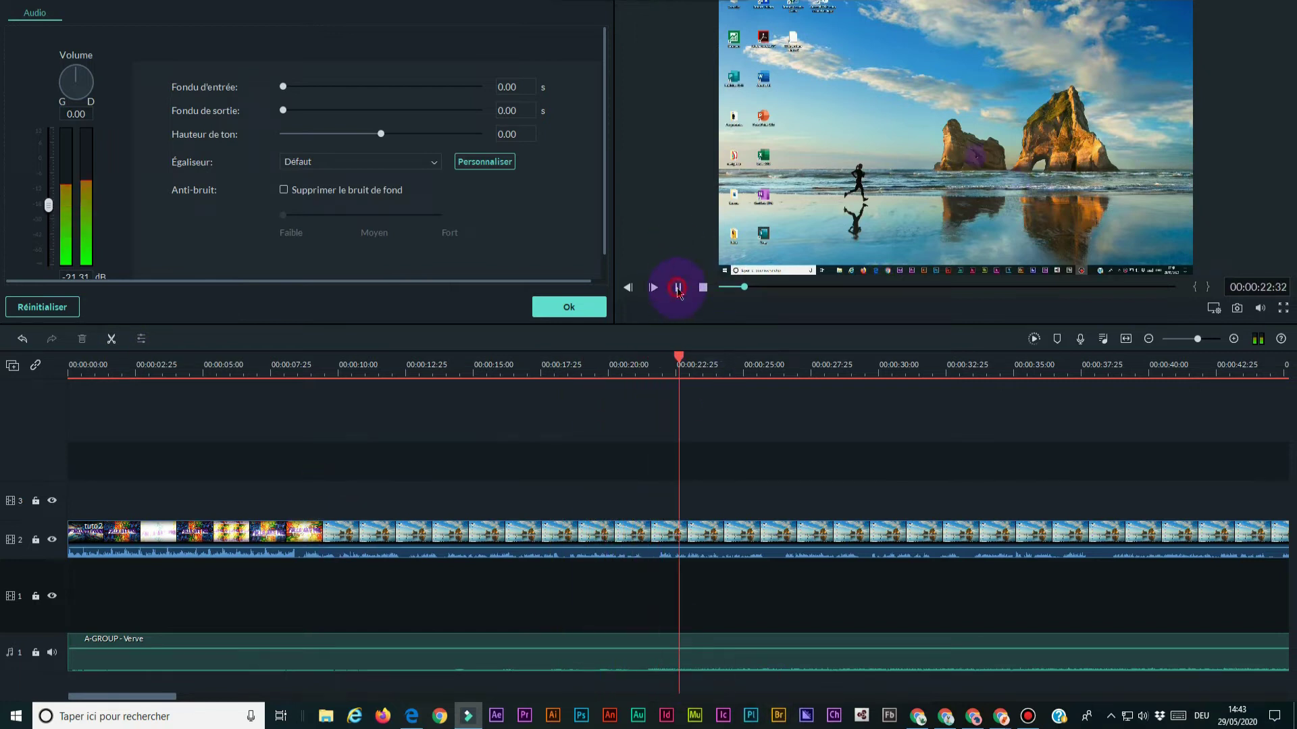
click(678, 288)
Try splitting the music clip at 00:00:23:09 and shifting its second part along the track, and undo both changes.
click(636, 656)
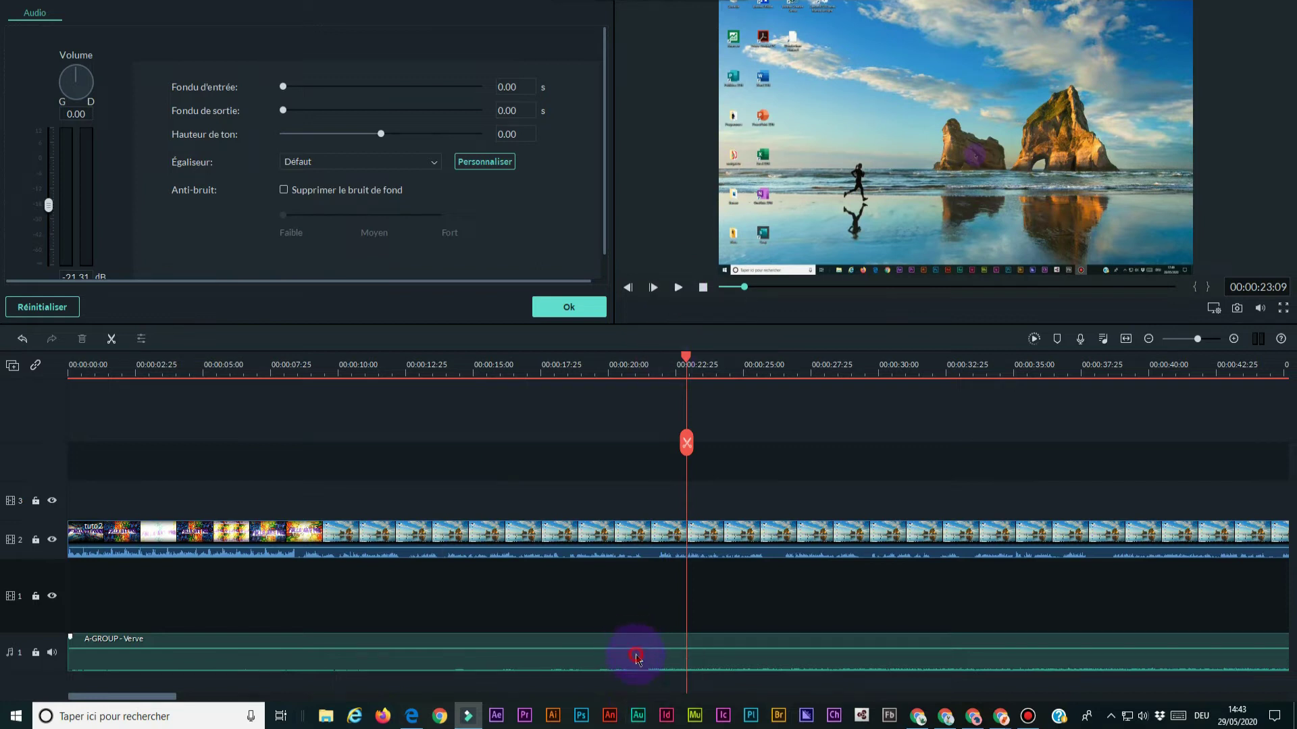
click(687, 446)
click(701, 674)
drag(697, 652, 753, 661)
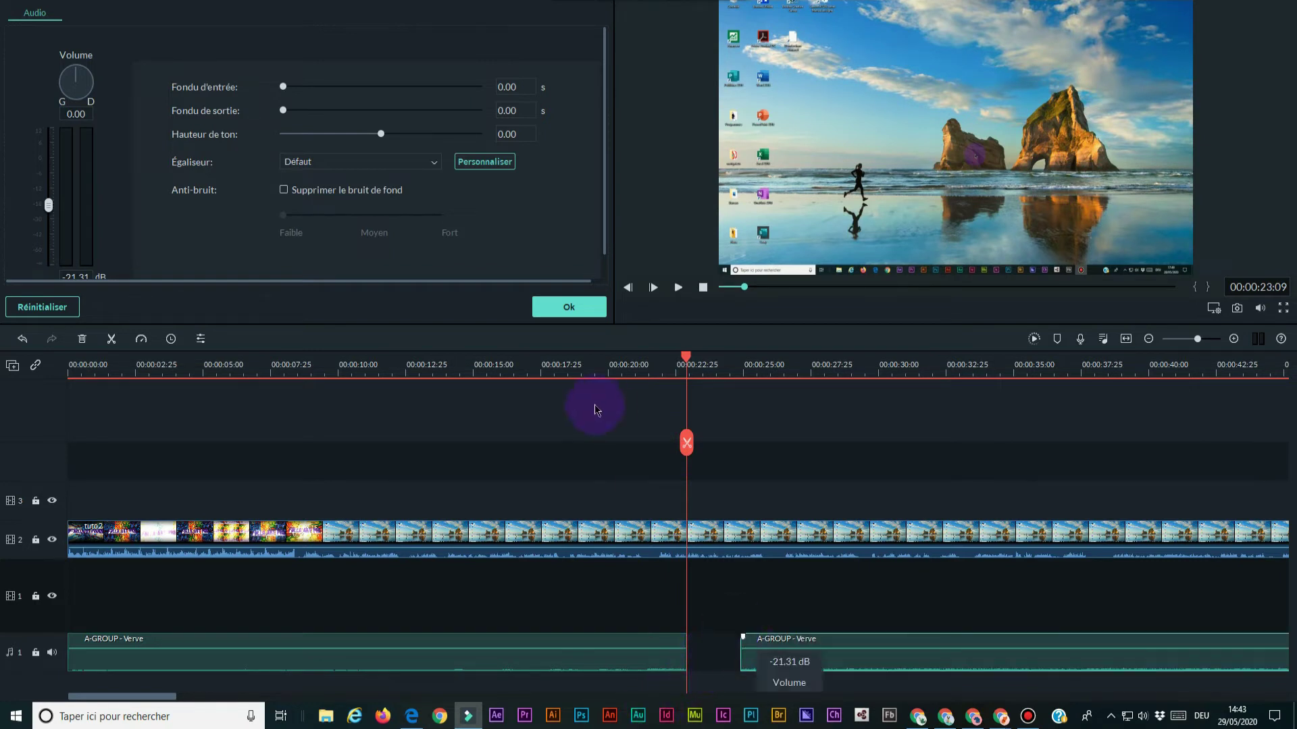
click(23, 339)
click(23, 340)
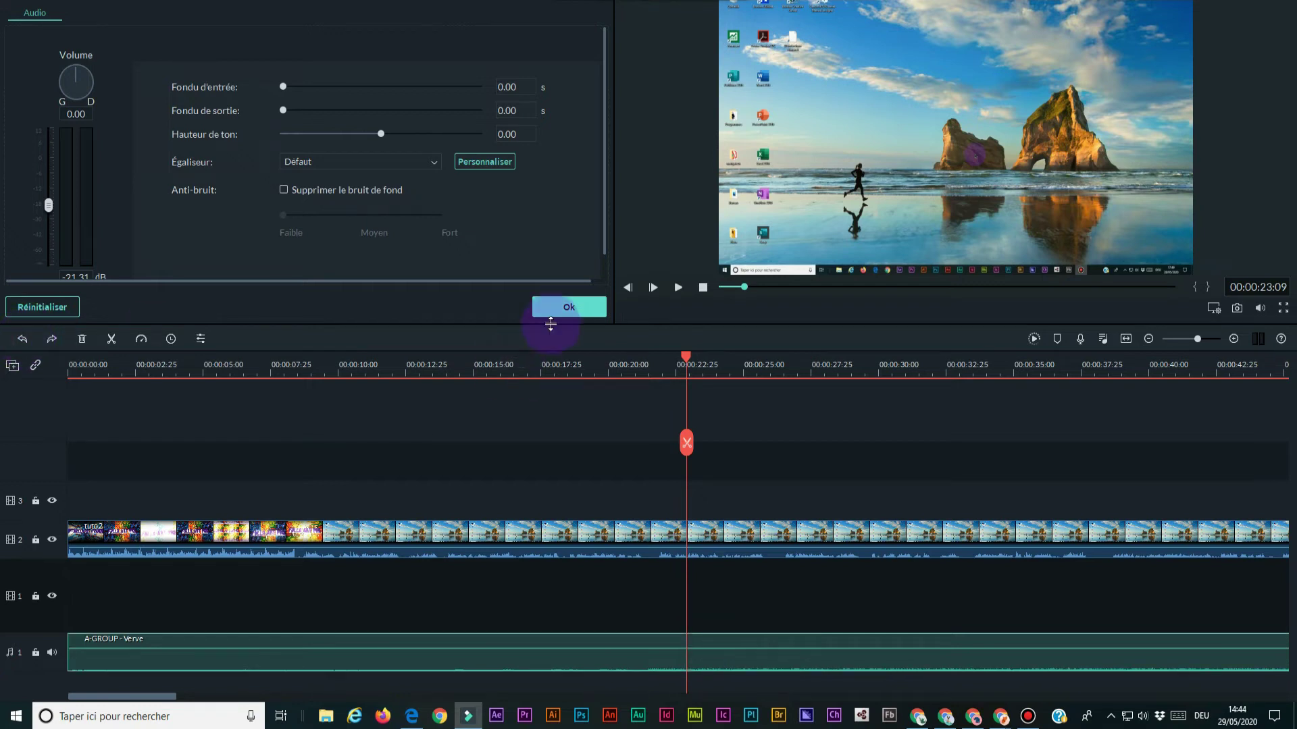
Confirm the audio settings and add the Tiers-inférieurs 30 title to video track 3 at about 11 seconds.
click(578, 312)
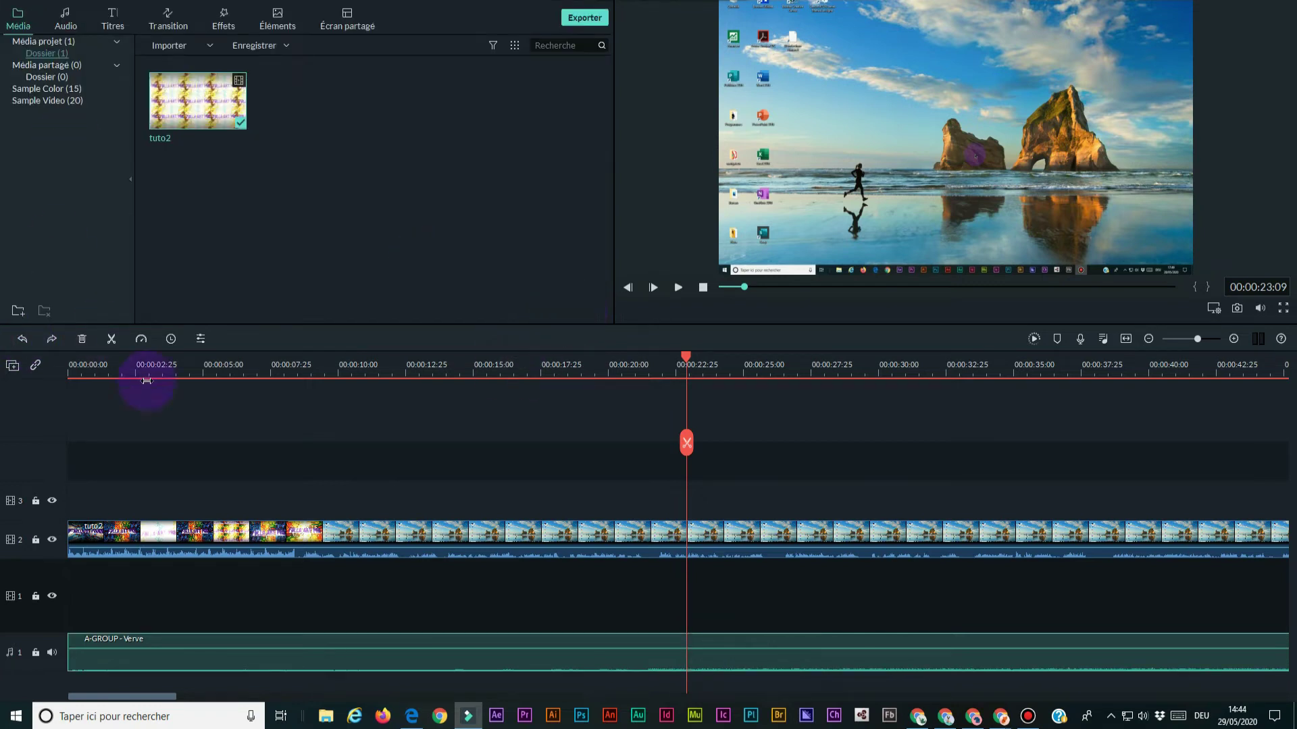
click(113, 25)
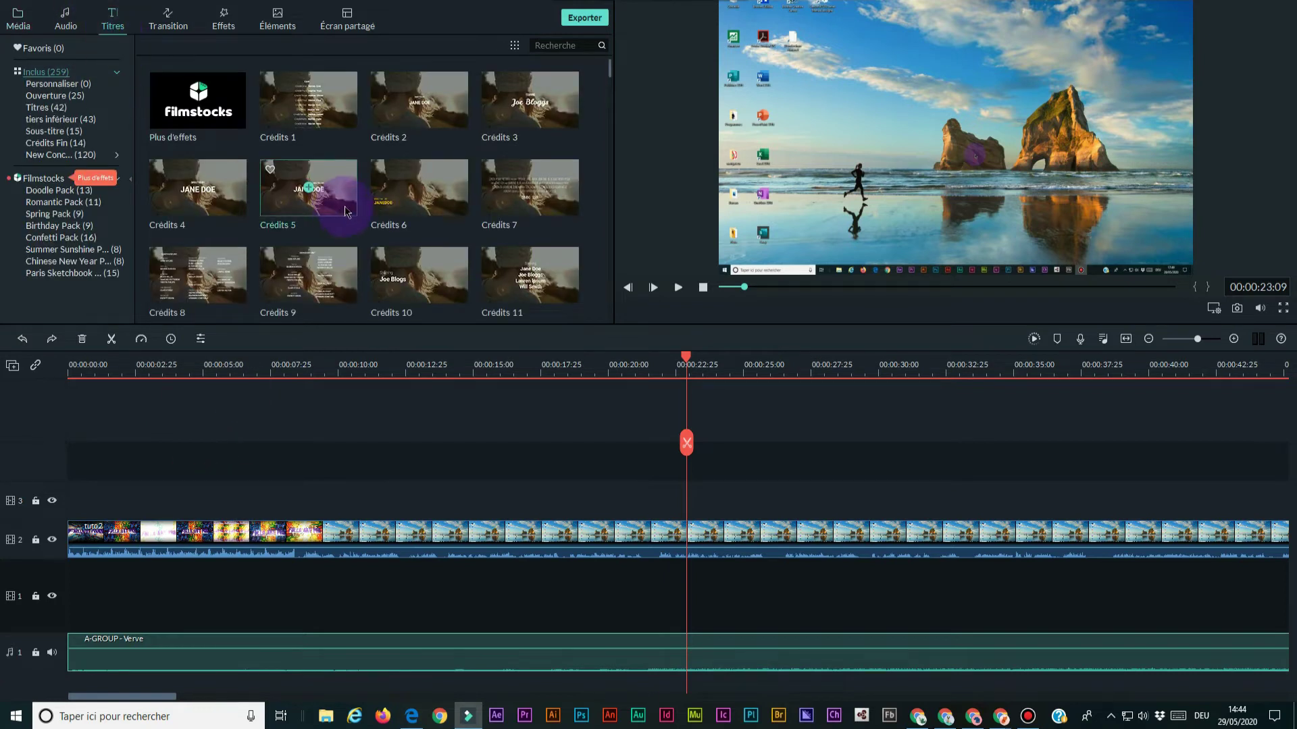
scroll(395, 255, down, 10)
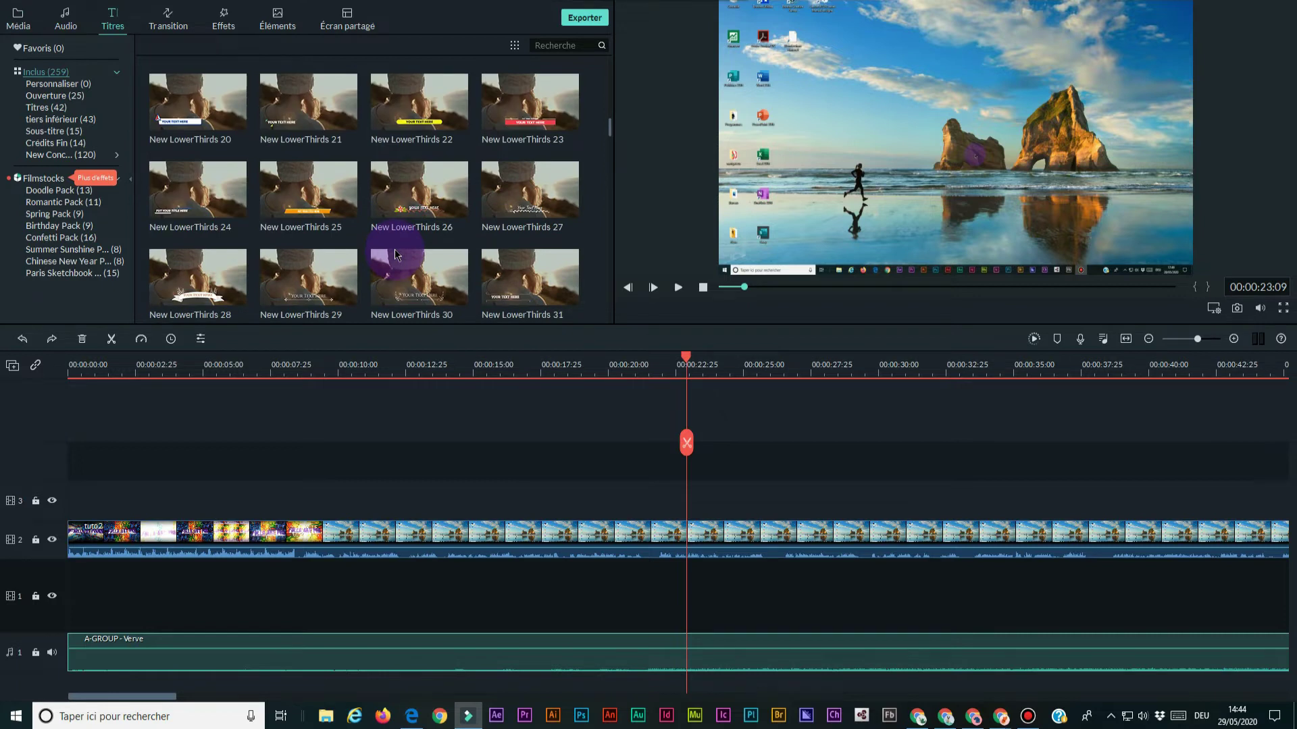
scroll(395, 254, down, 3)
scroll(395, 254, down, 12)
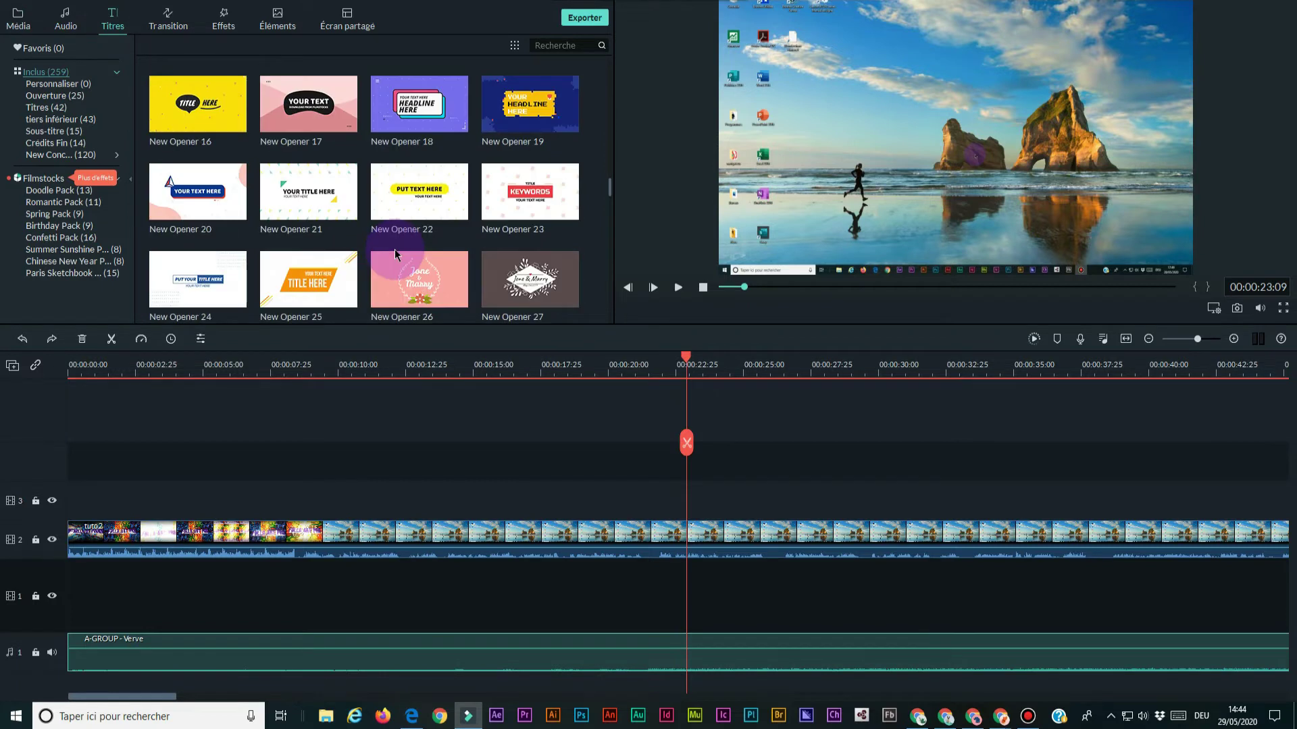
scroll(396, 254, down, 15)
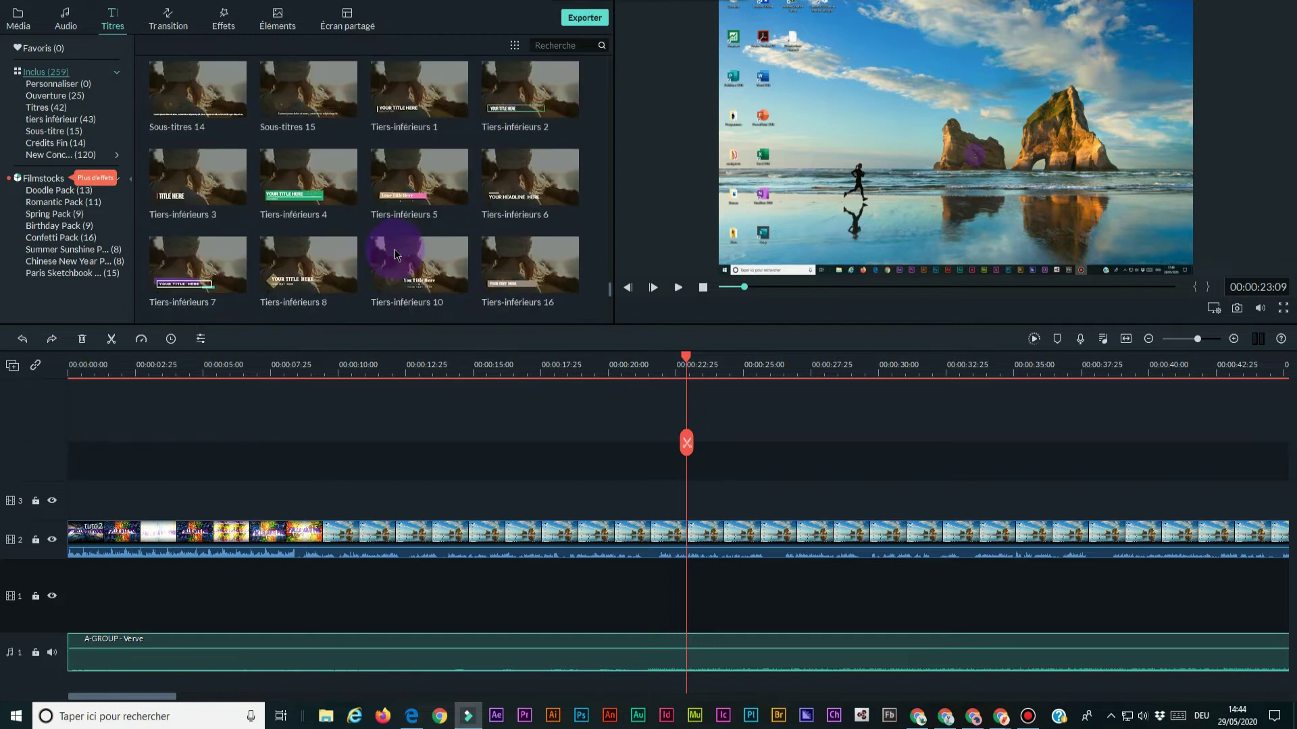
scroll(394, 254, down, 3)
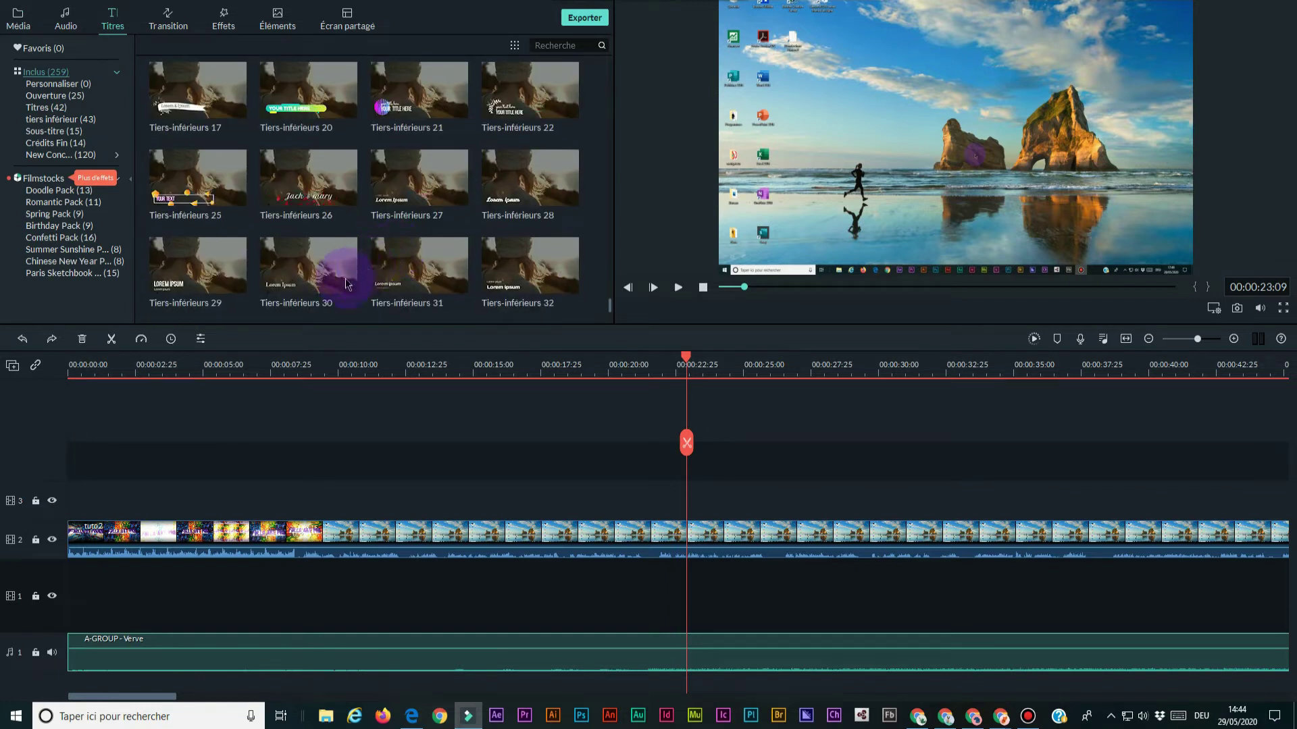
drag(337, 270, 379, 503)
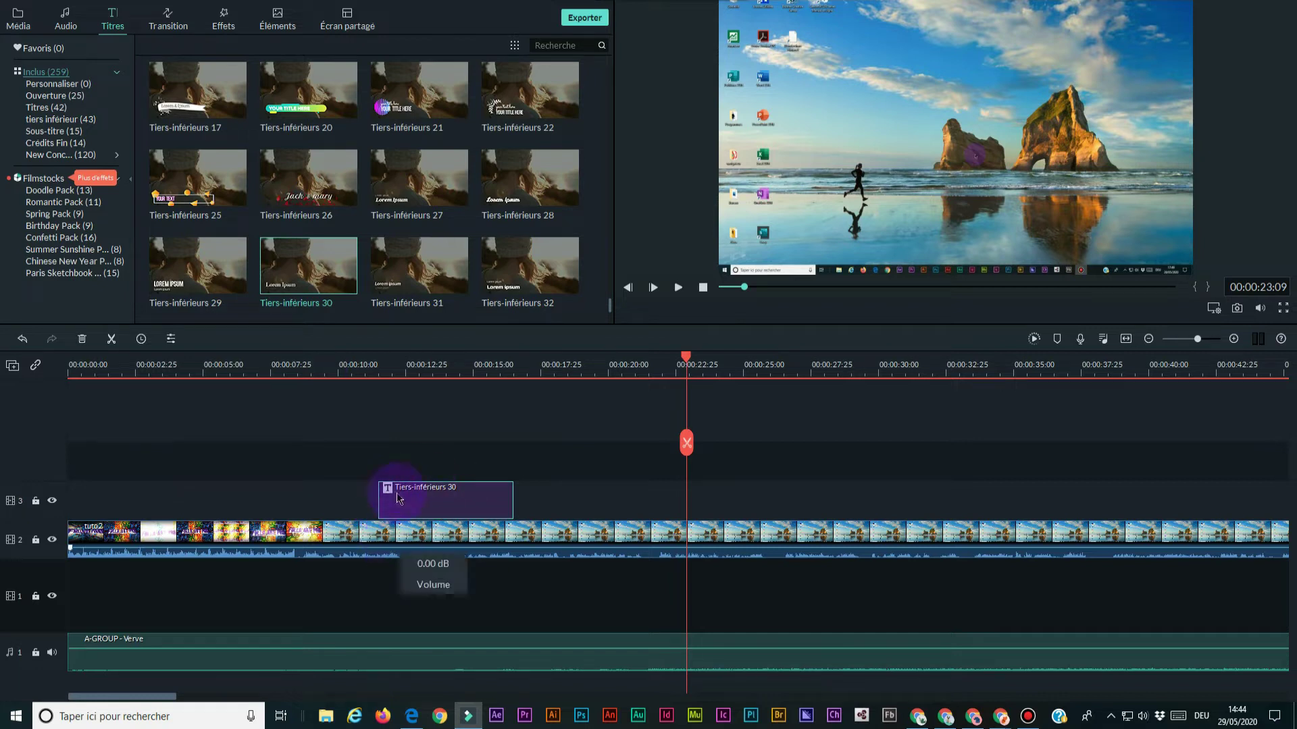
Move the playhead to 00:00:13:22 and reposition the Lorem Ipsum title near the upper middle of the video frame.
click(373, 362)
drag(373, 360, 430, 361)
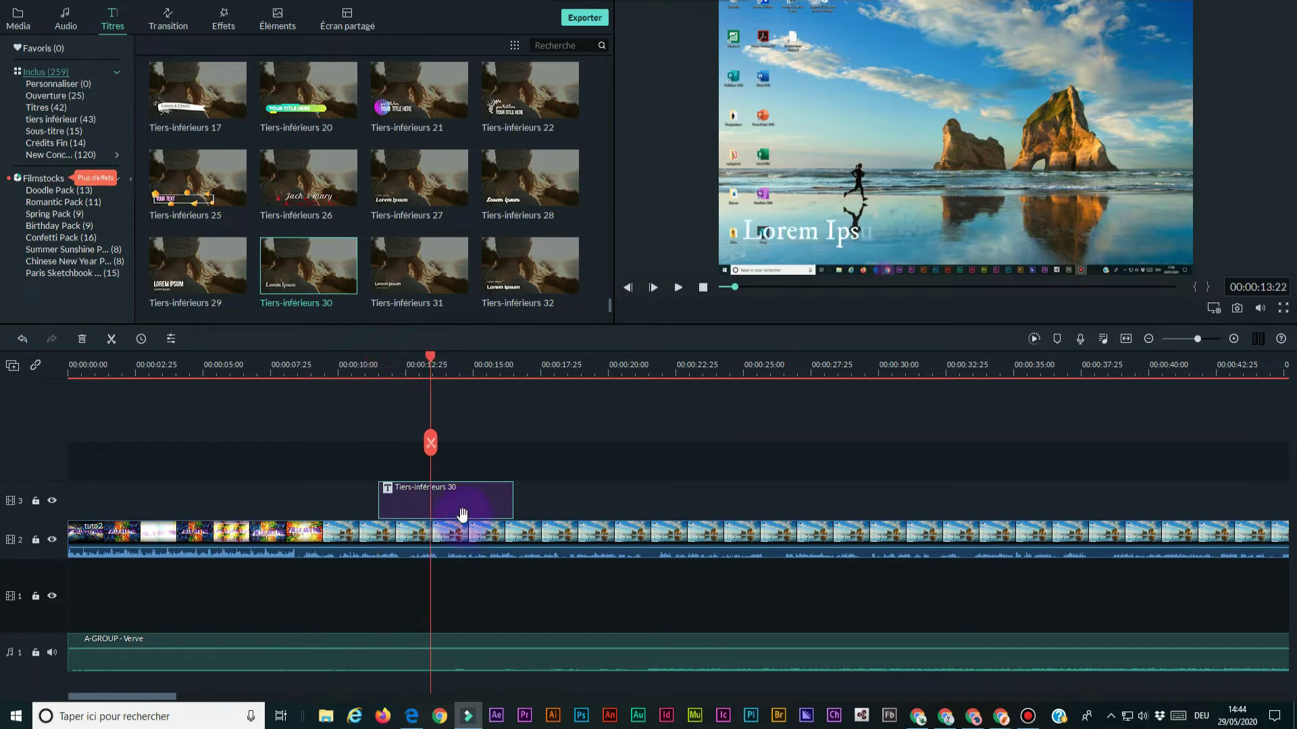
click(985, 170)
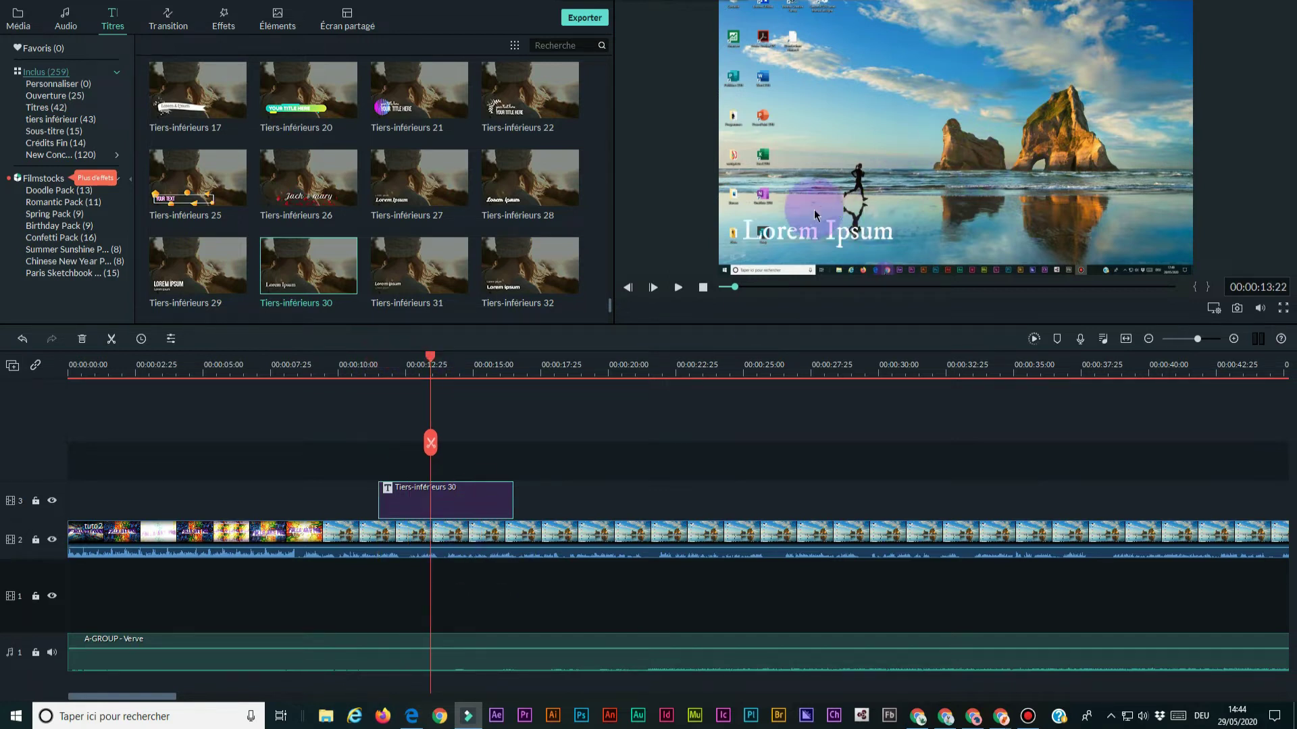
drag(809, 236, 952, 132)
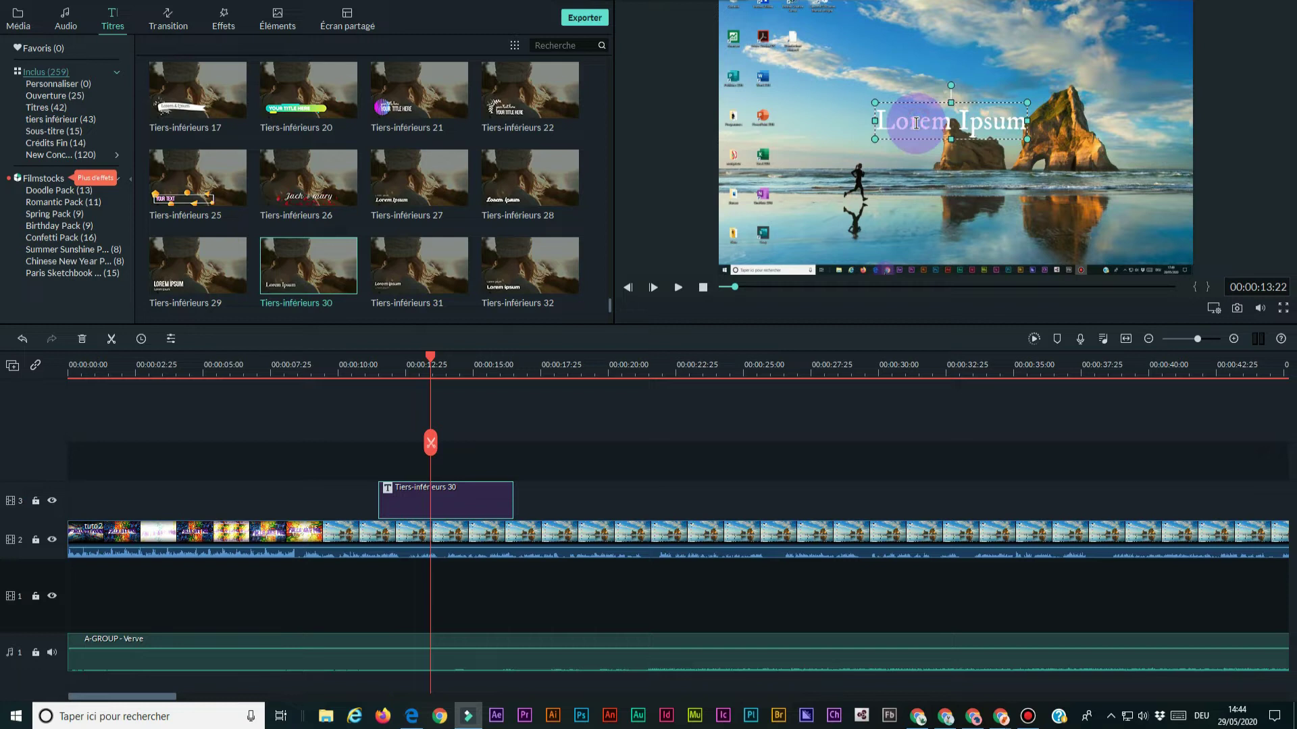
Enlarge the title's editing area and replace the Lorem Ipsum text with "Test".
double_click(464, 507)
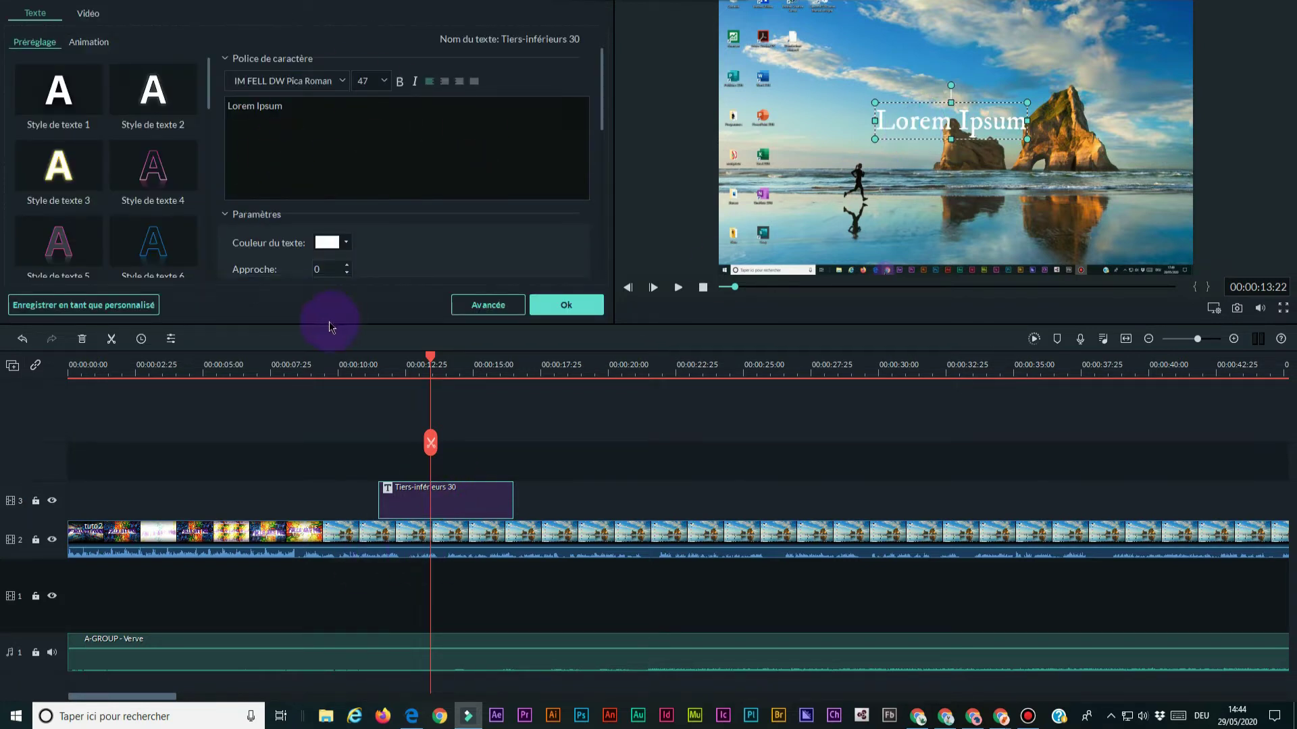
drag(335, 325, 329, 376)
double_click(277, 106)
drag(219, 103, 374, 171)
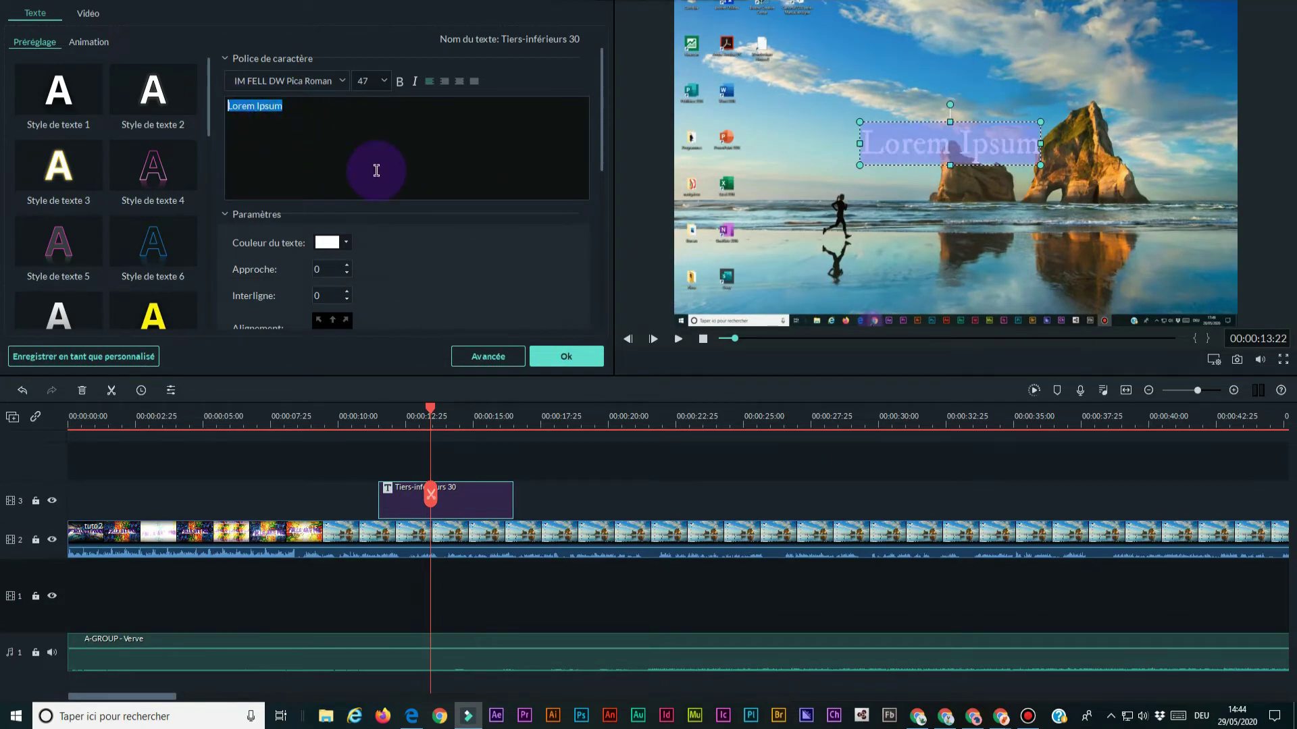
text(Test)
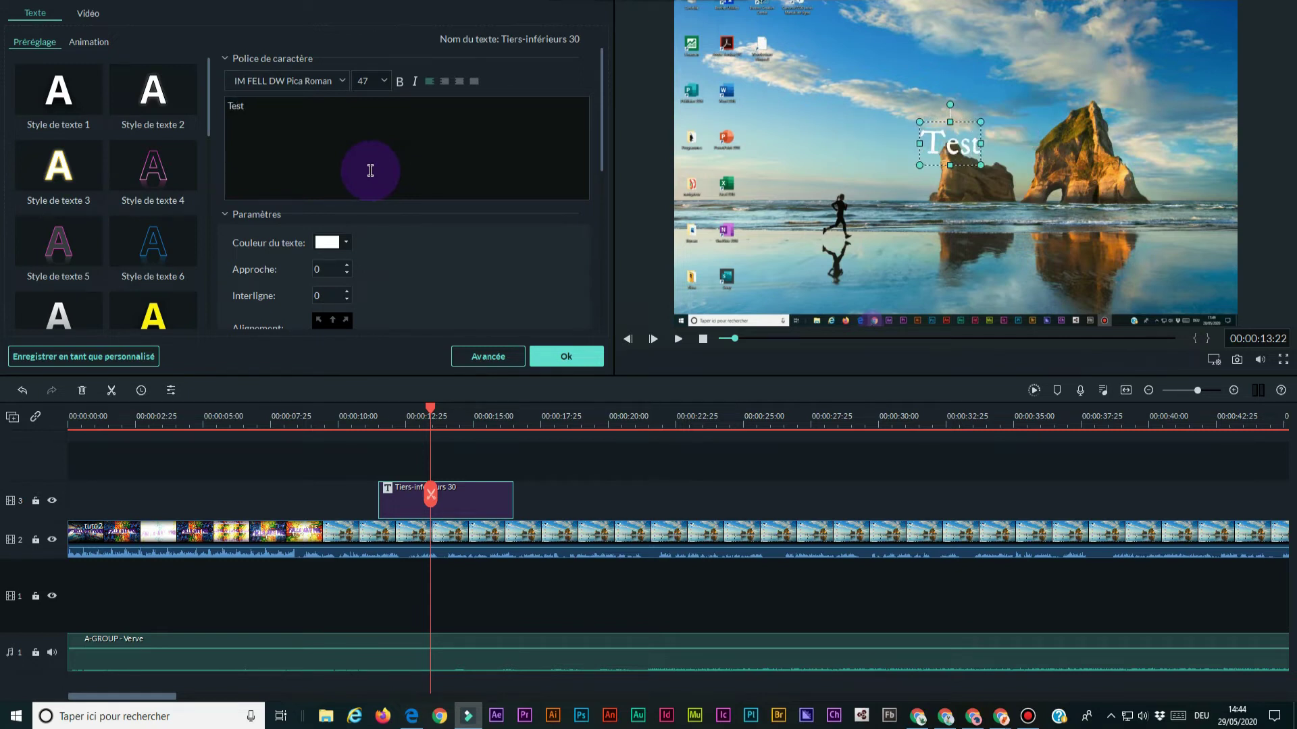
Format the Test title as bold and right-aligned, look through the available fonts, and set the font size to 90.
click(399, 81)
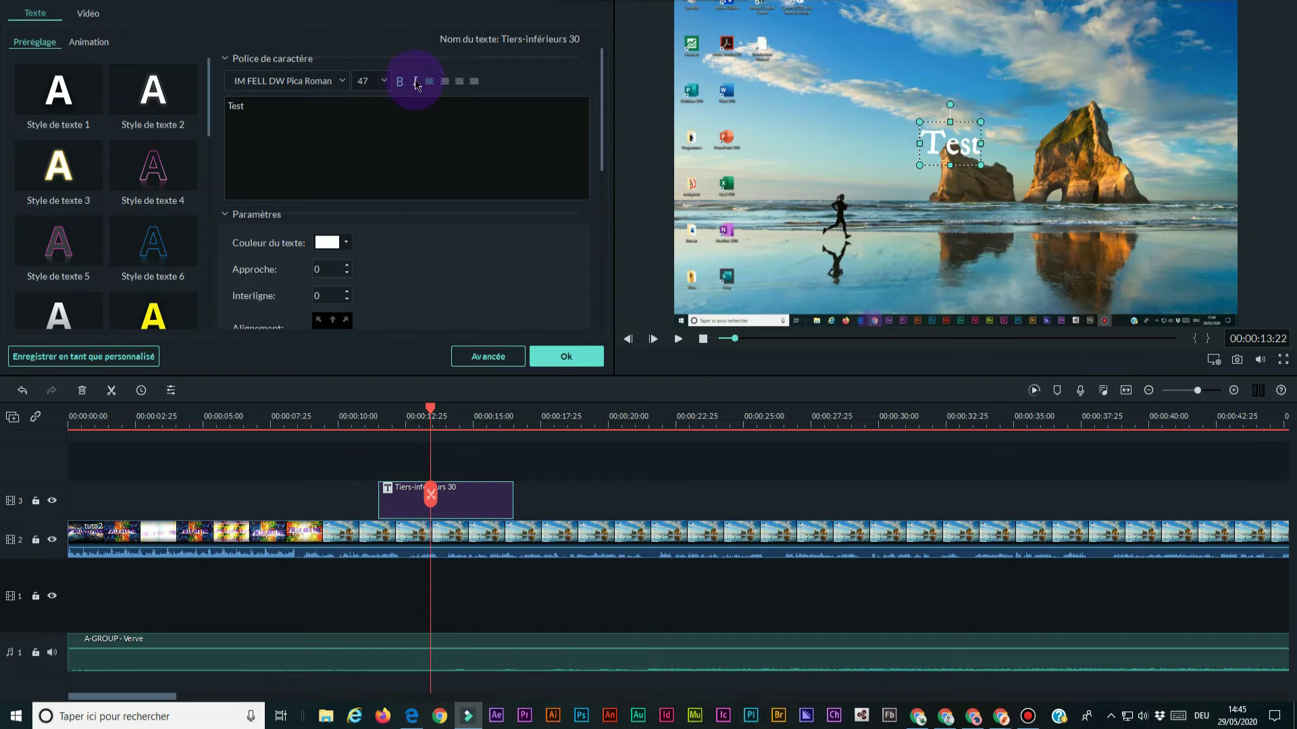
click(461, 84)
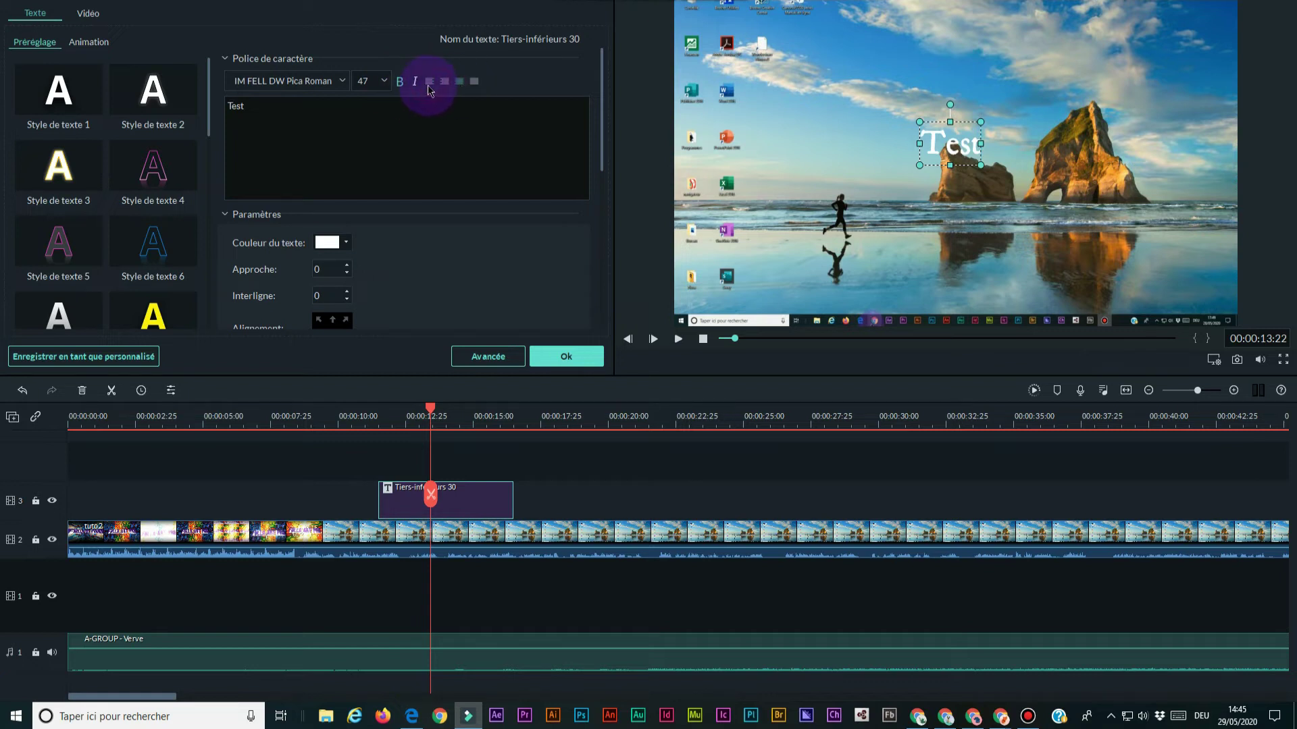
click(342, 82)
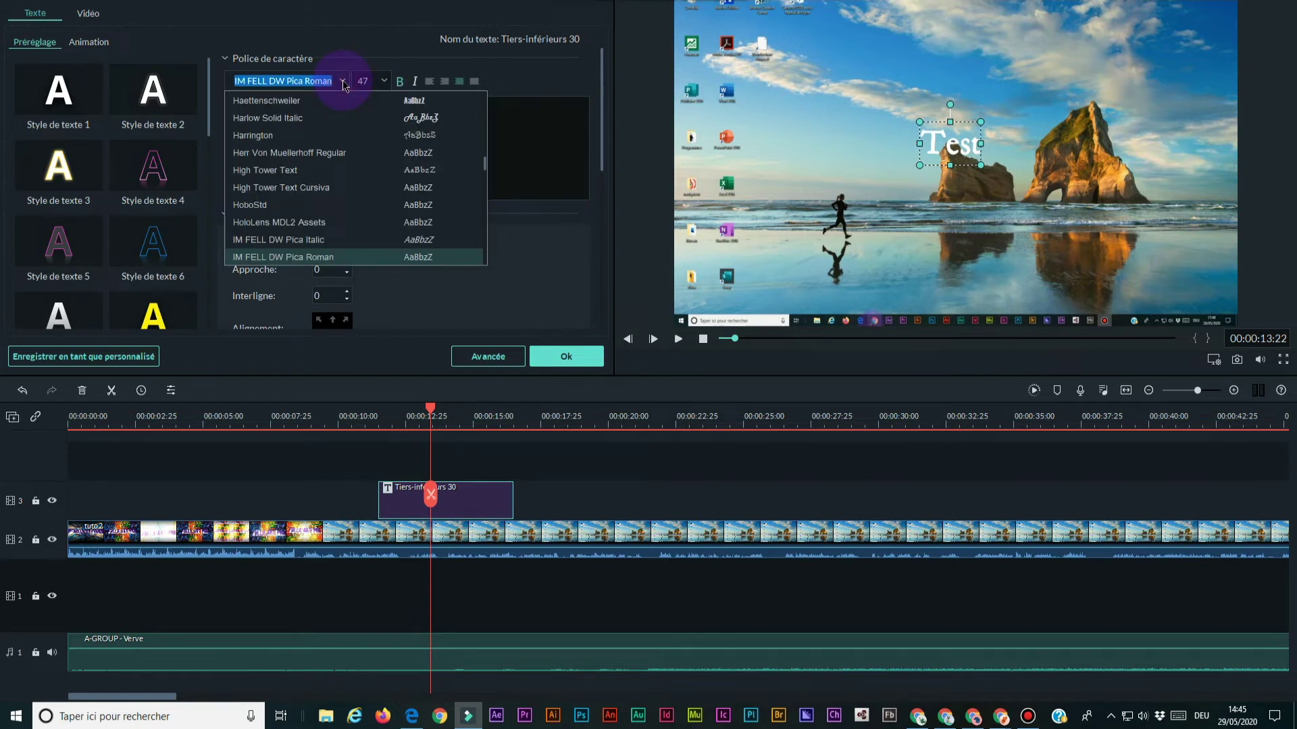
scroll(346, 137, down, 10)
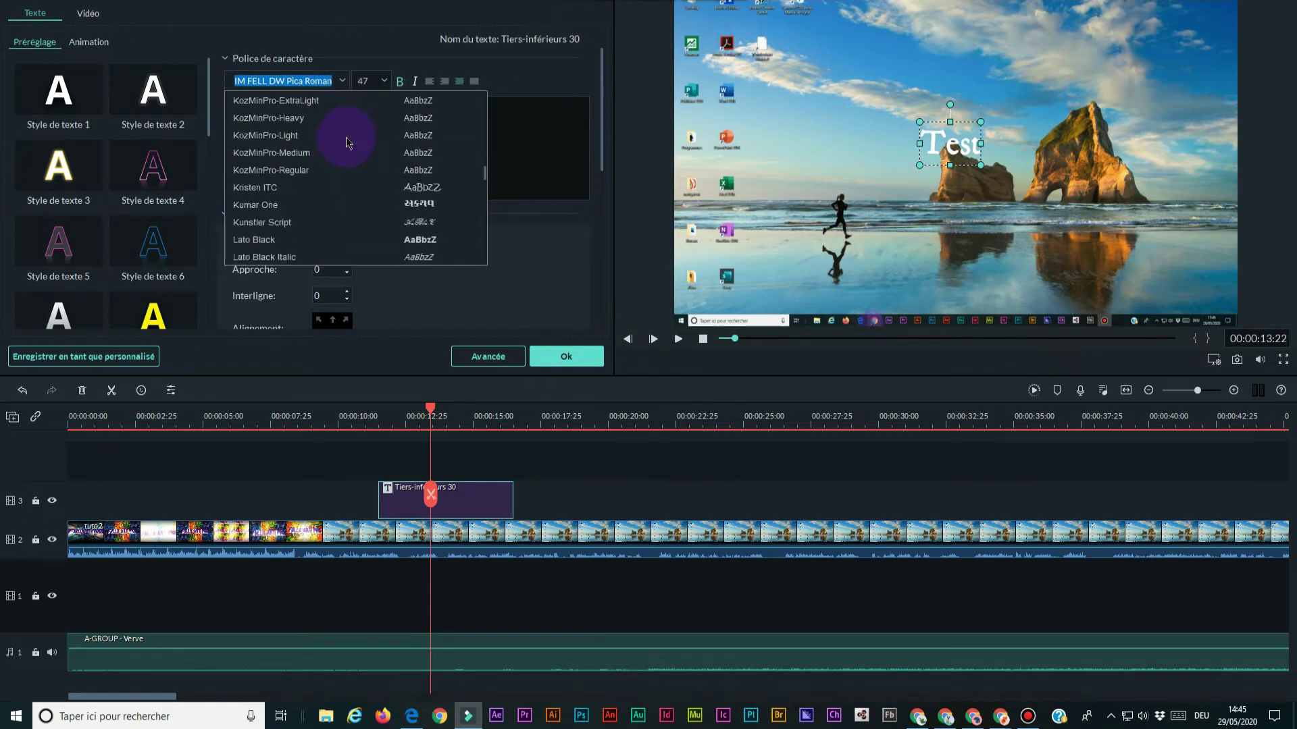
scroll(346, 137, up, 10)
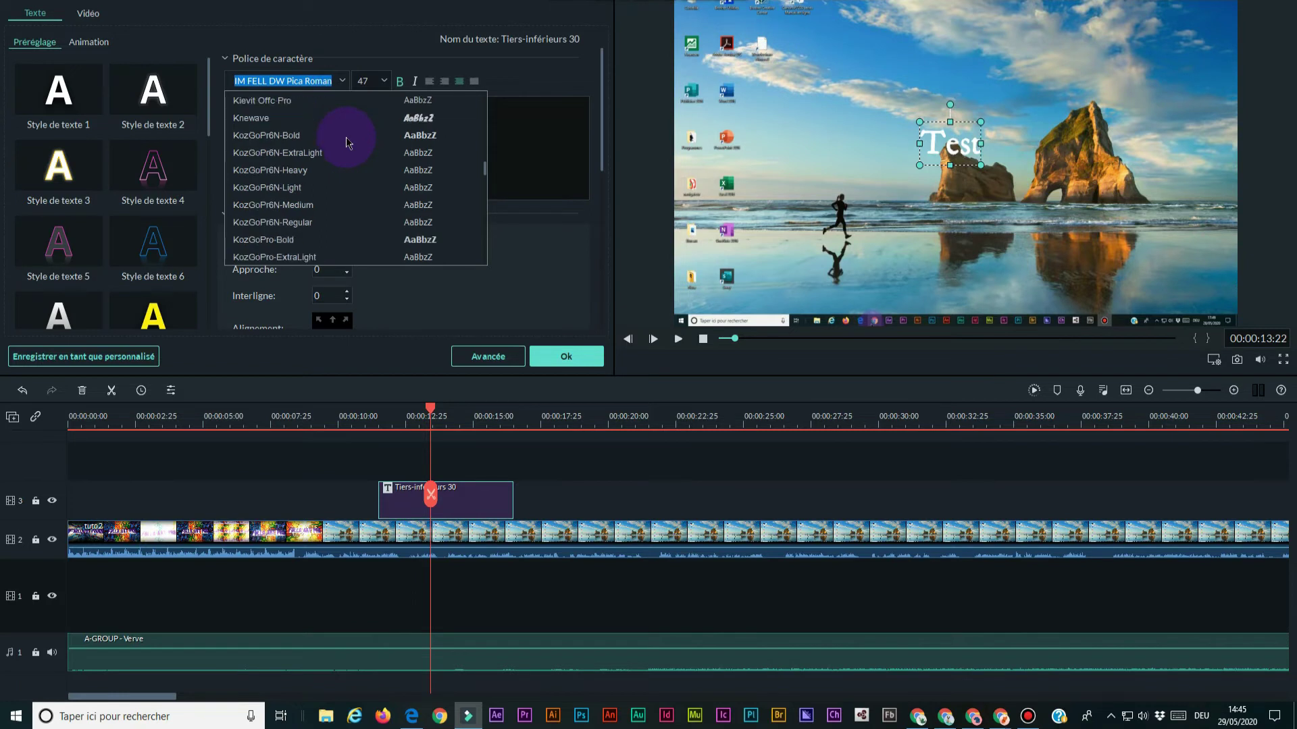
click(384, 81)
scroll(363, 125, down, 4)
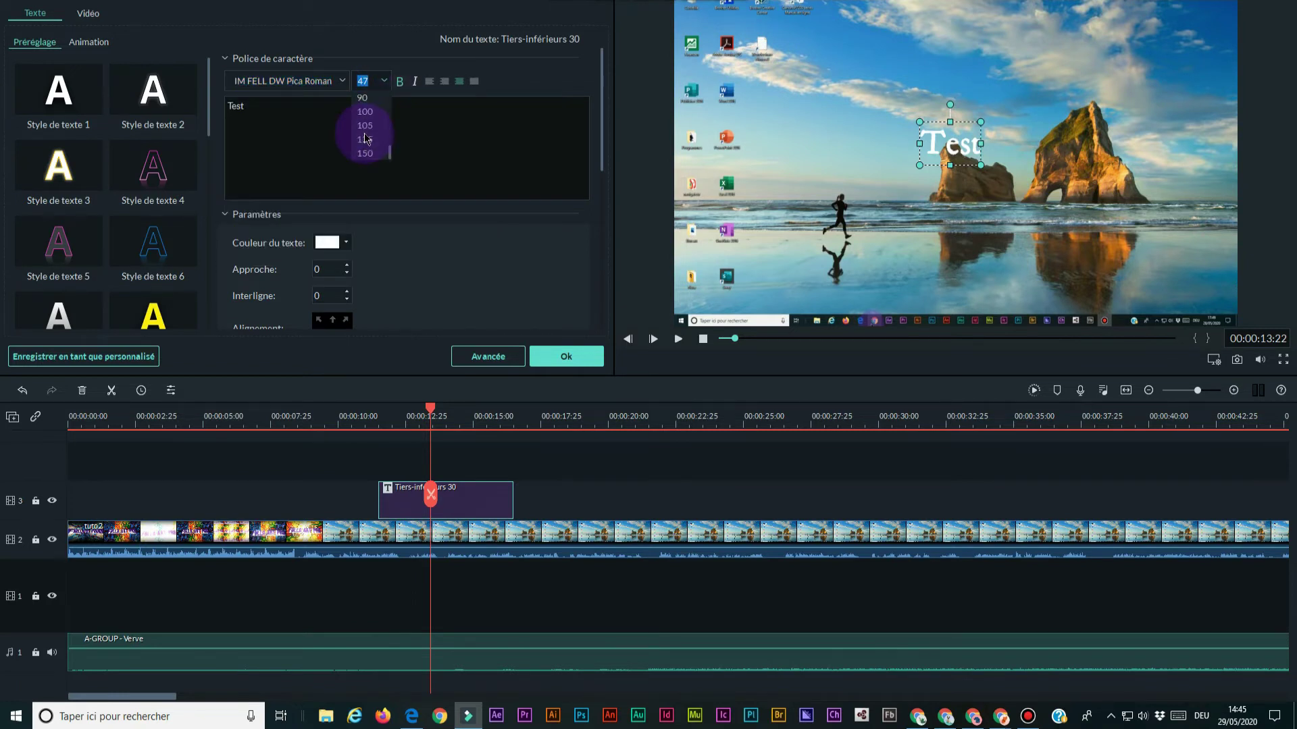
click(363, 97)
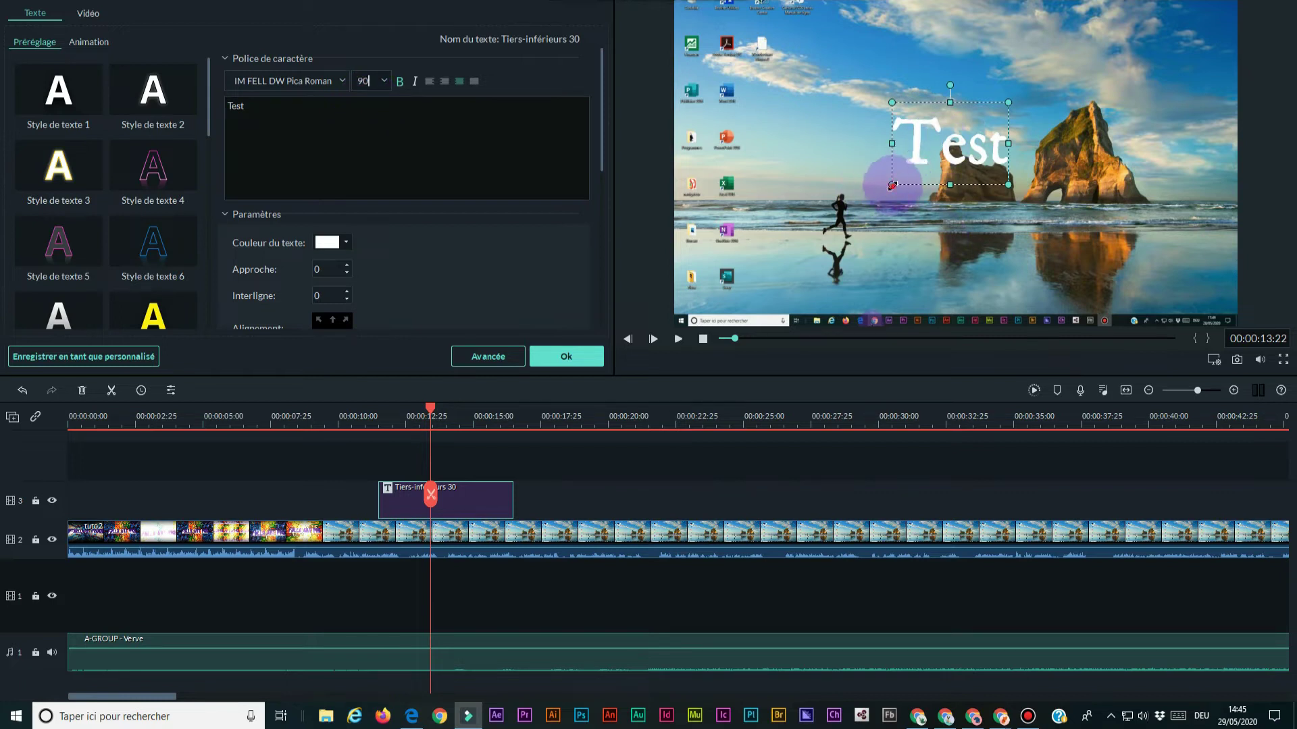
Set the Test title's font size to 105, enlarge its text box, and move it to the upper middle of the video frame.
mouse_move(826, 228)
mouse_down()
mouse_move(781, 237)
mouse_move(847, 216)
mouse_up()
click(383, 81)
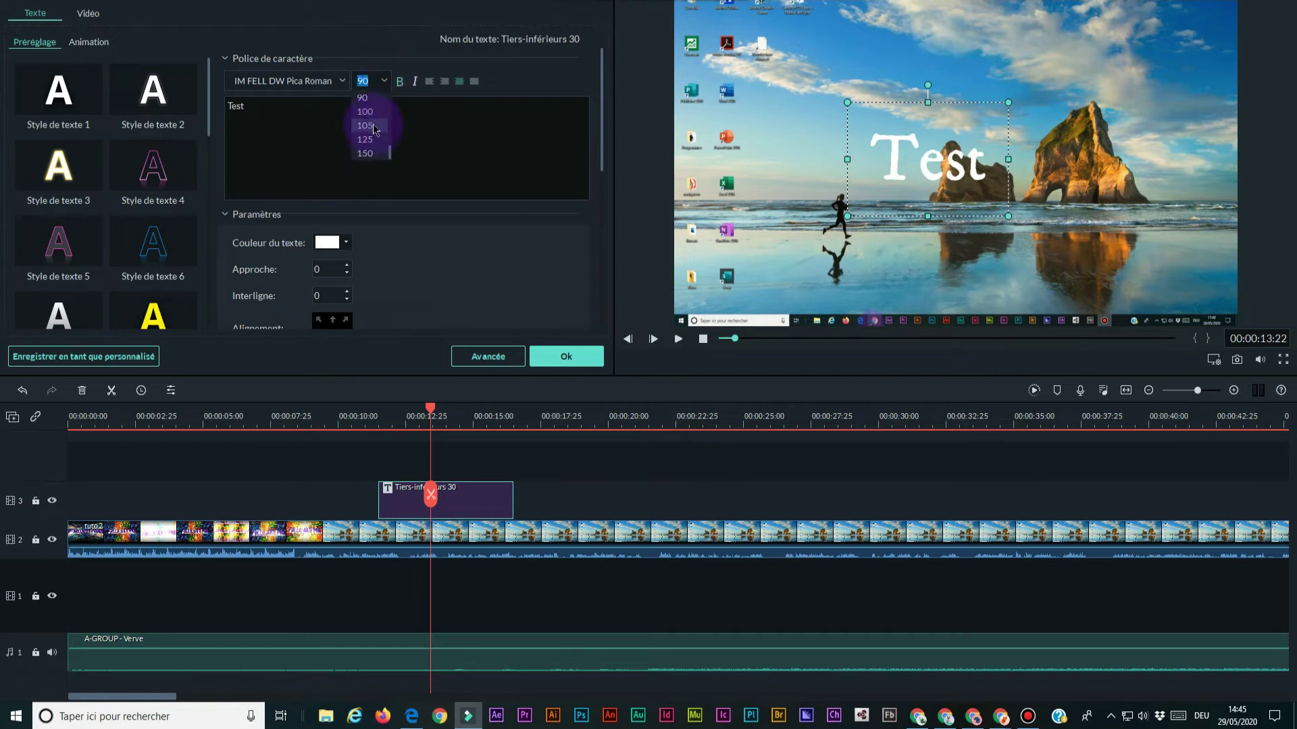
click(375, 126)
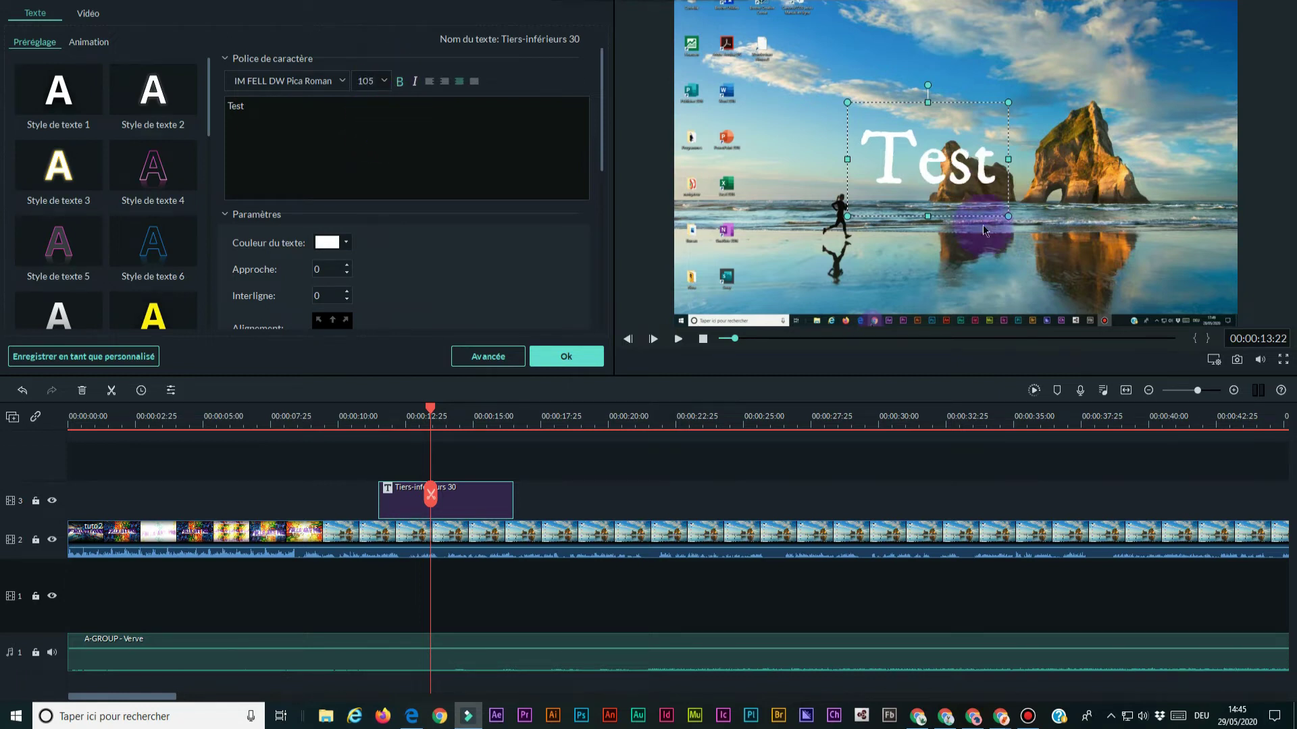
drag(1007, 215, 918, 153)
drag(1045, 220, 1120, 296)
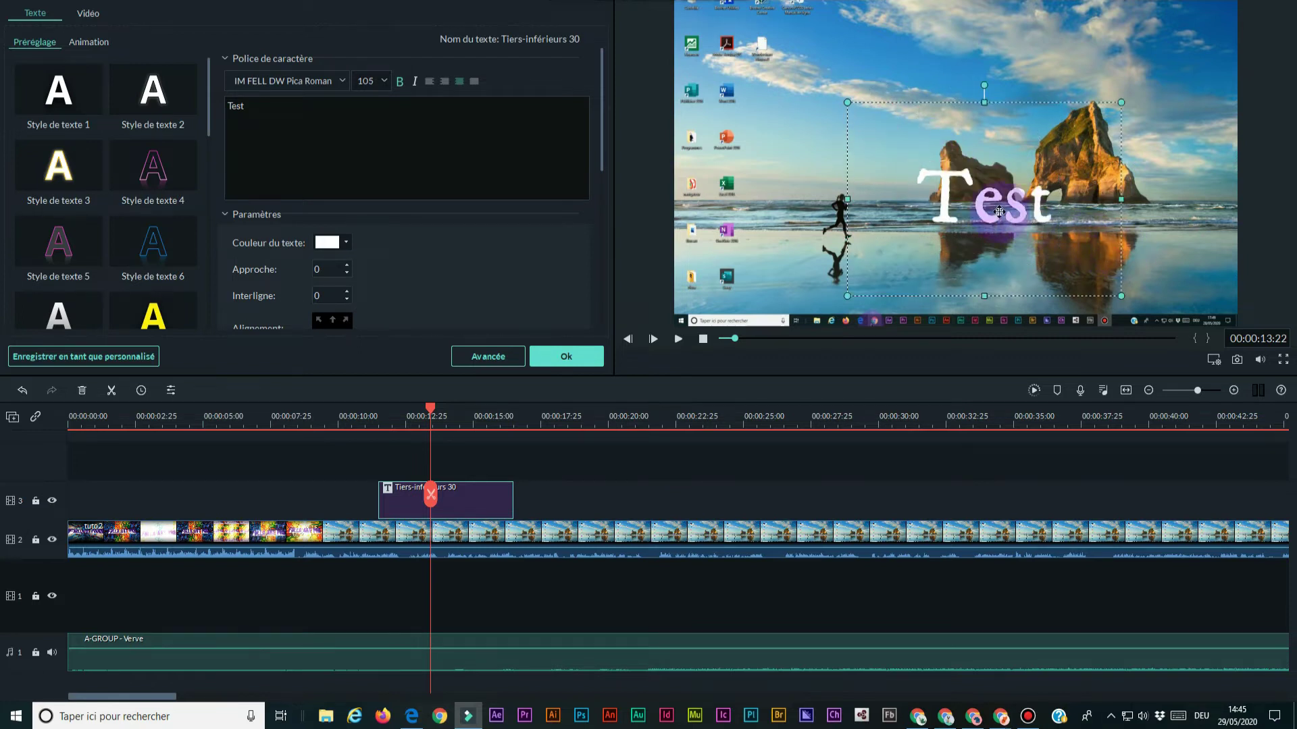
drag(987, 165, 980, 142)
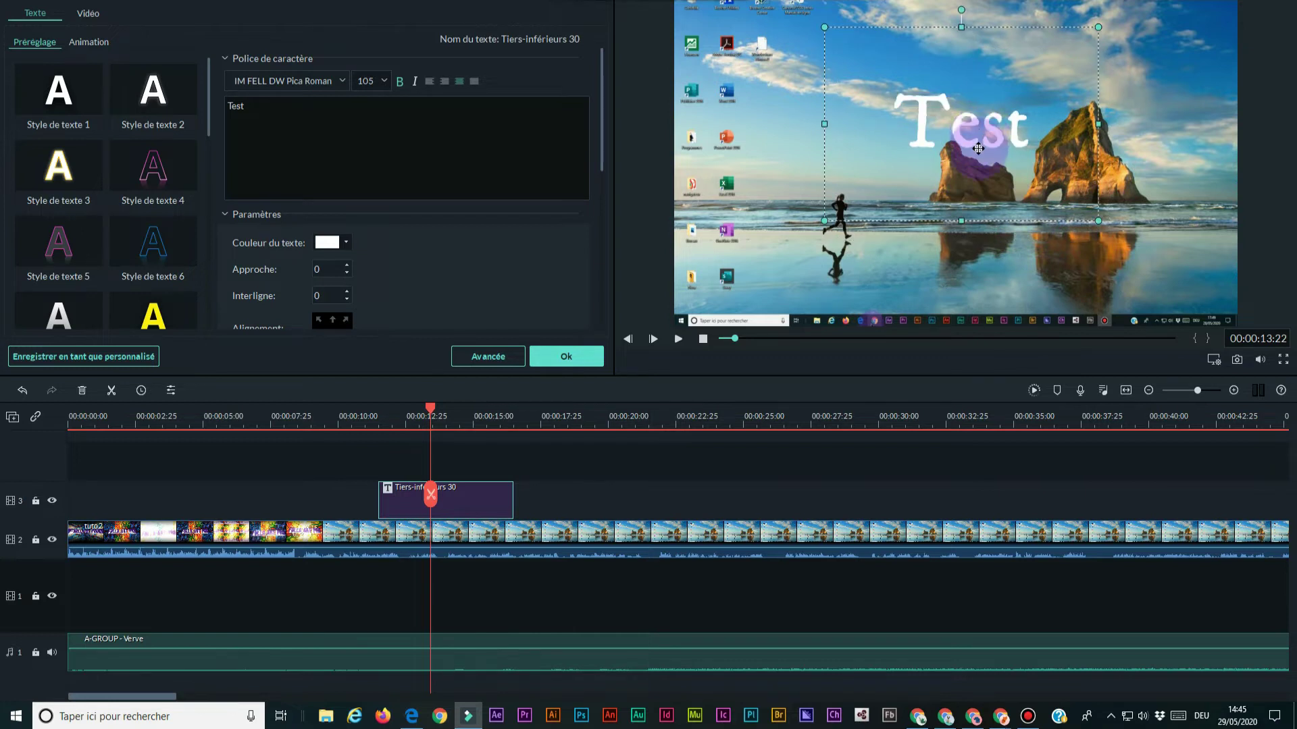
Try the Herr Von Muellerhoff Regular and HoloLens MDL2 Assets fonts on the Test title, and settle on Franklin Gothic Heavy.
click(341, 81)
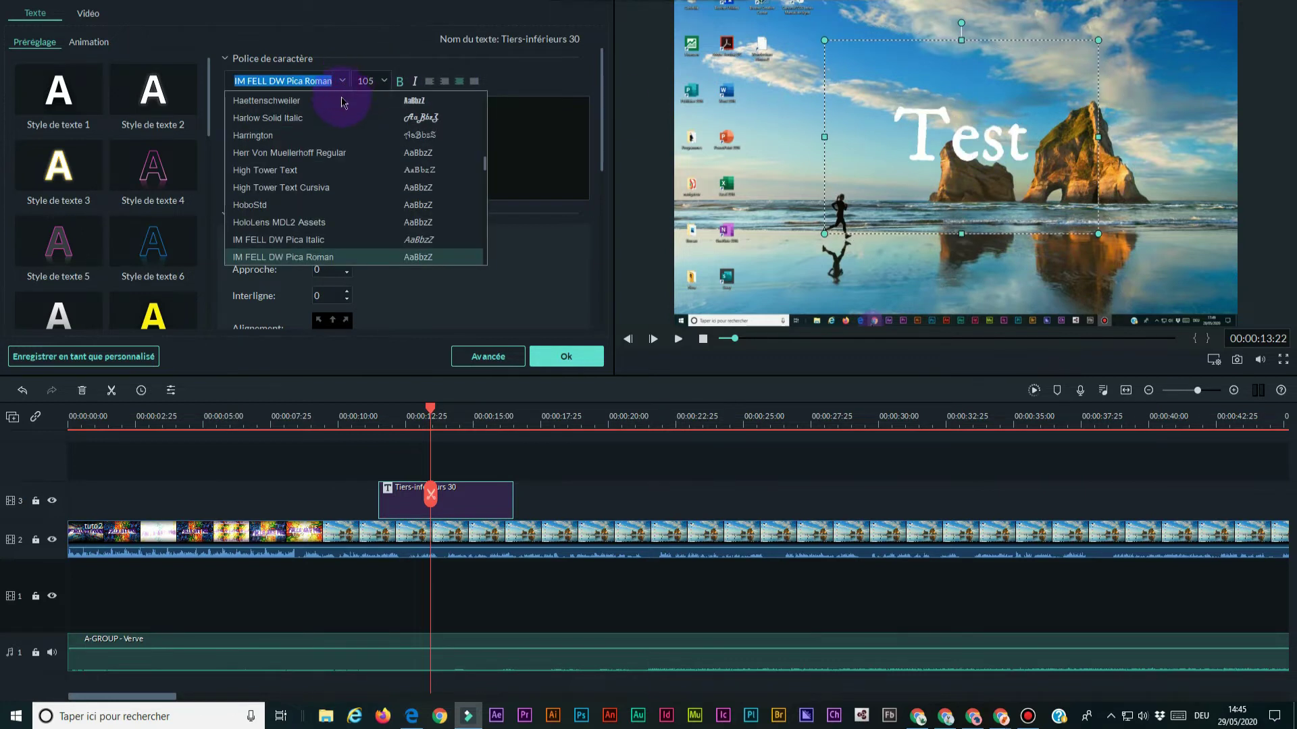
click(297, 152)
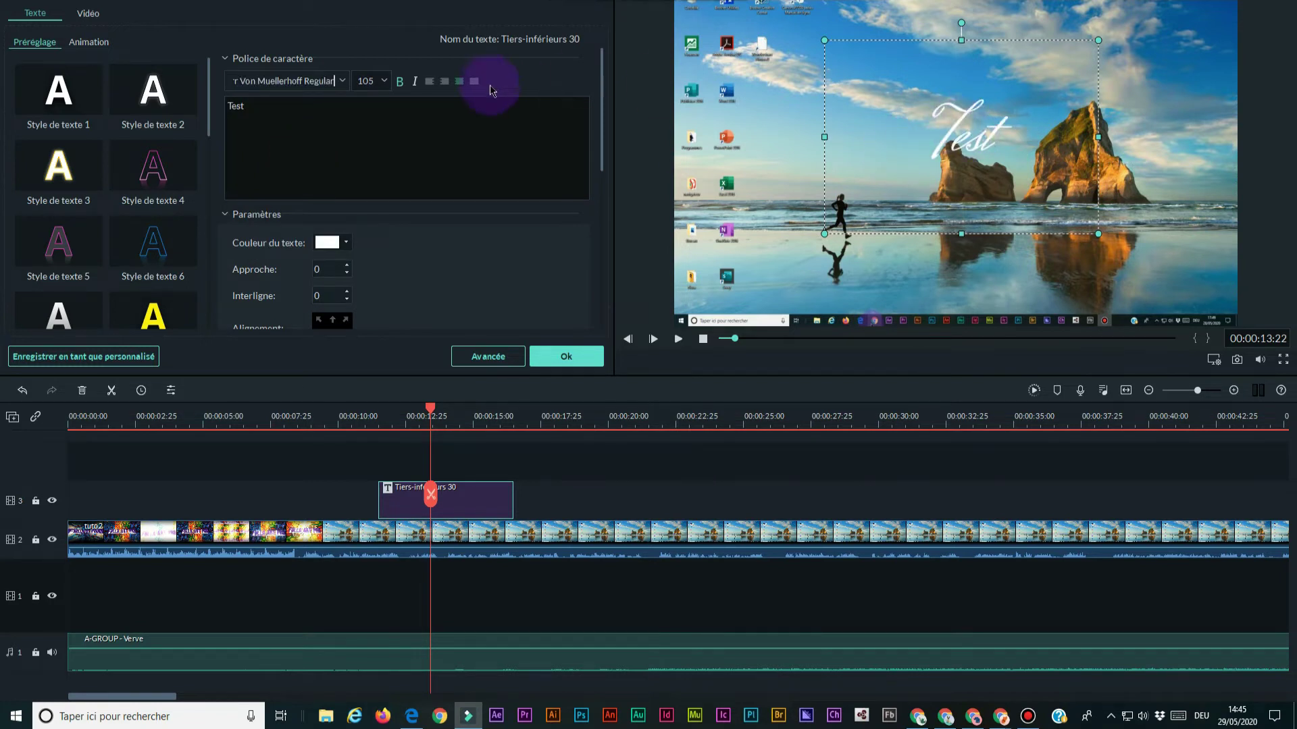
click(343, 82)
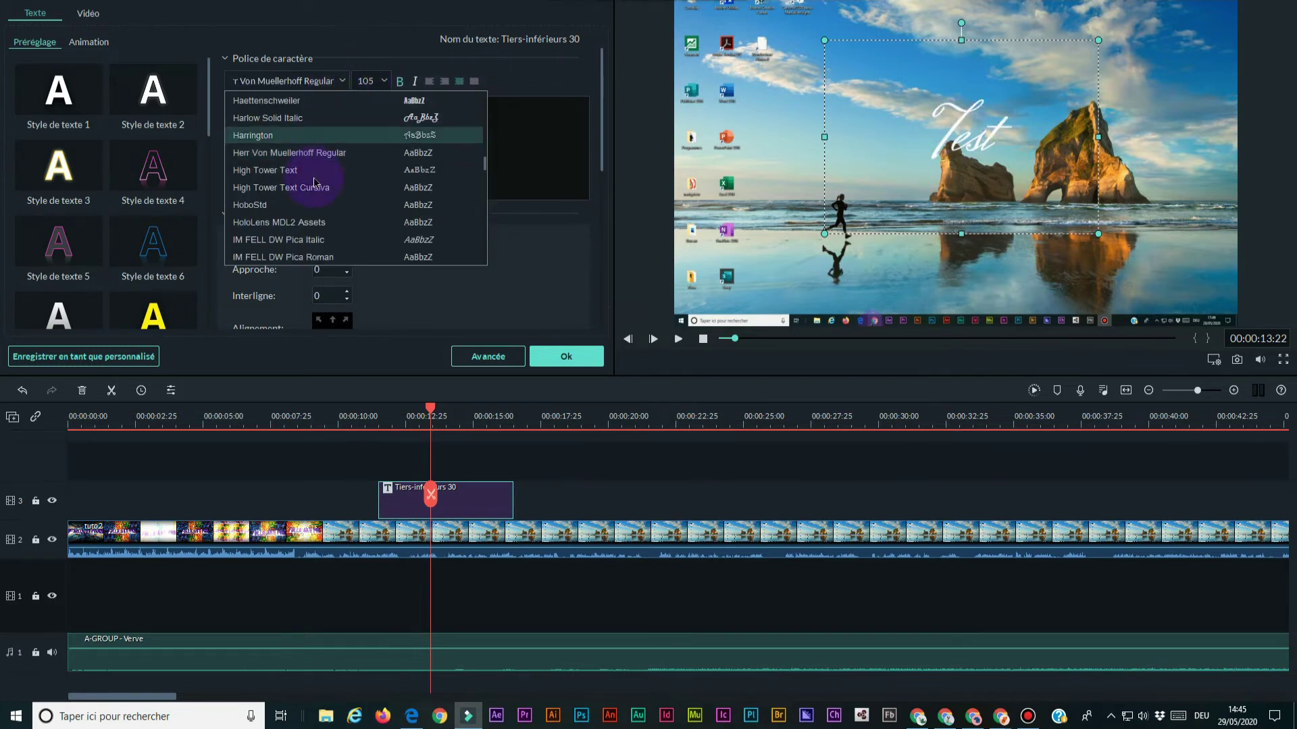
click(310, 223)
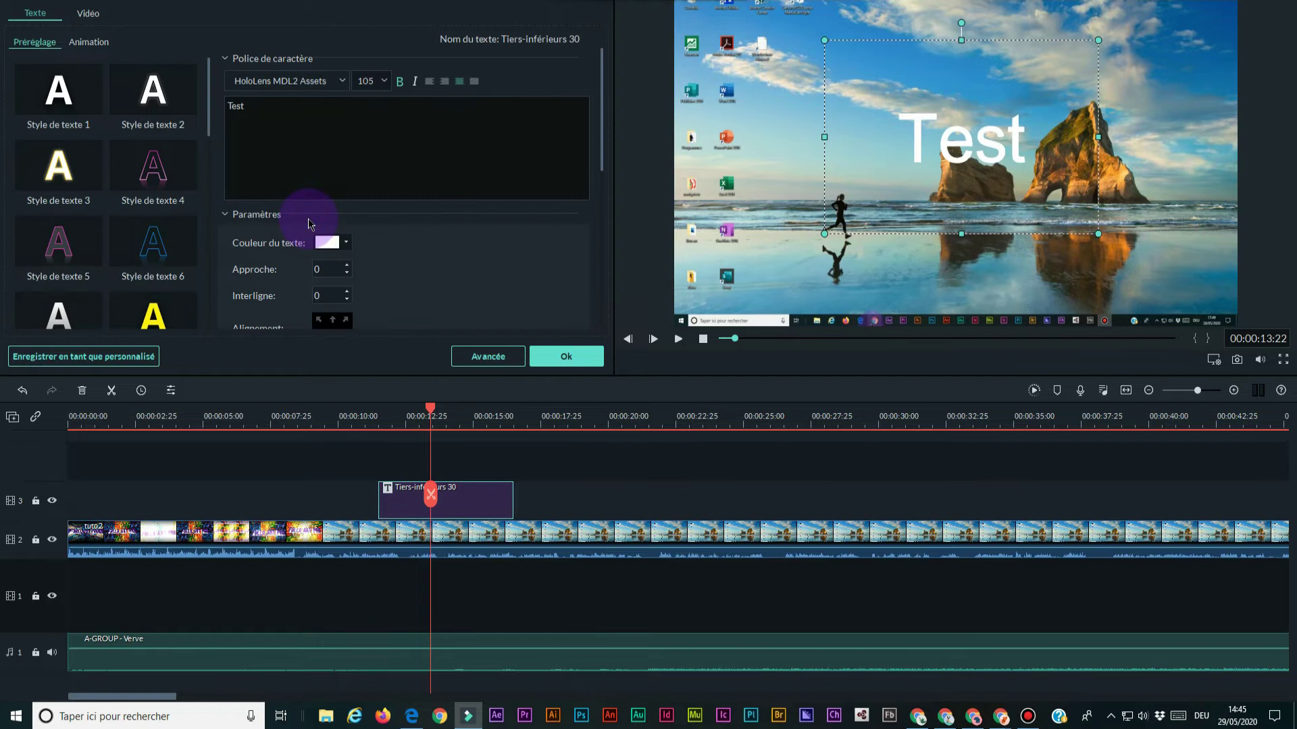
click(342, 82)
scroll(320, 156, up, 8)
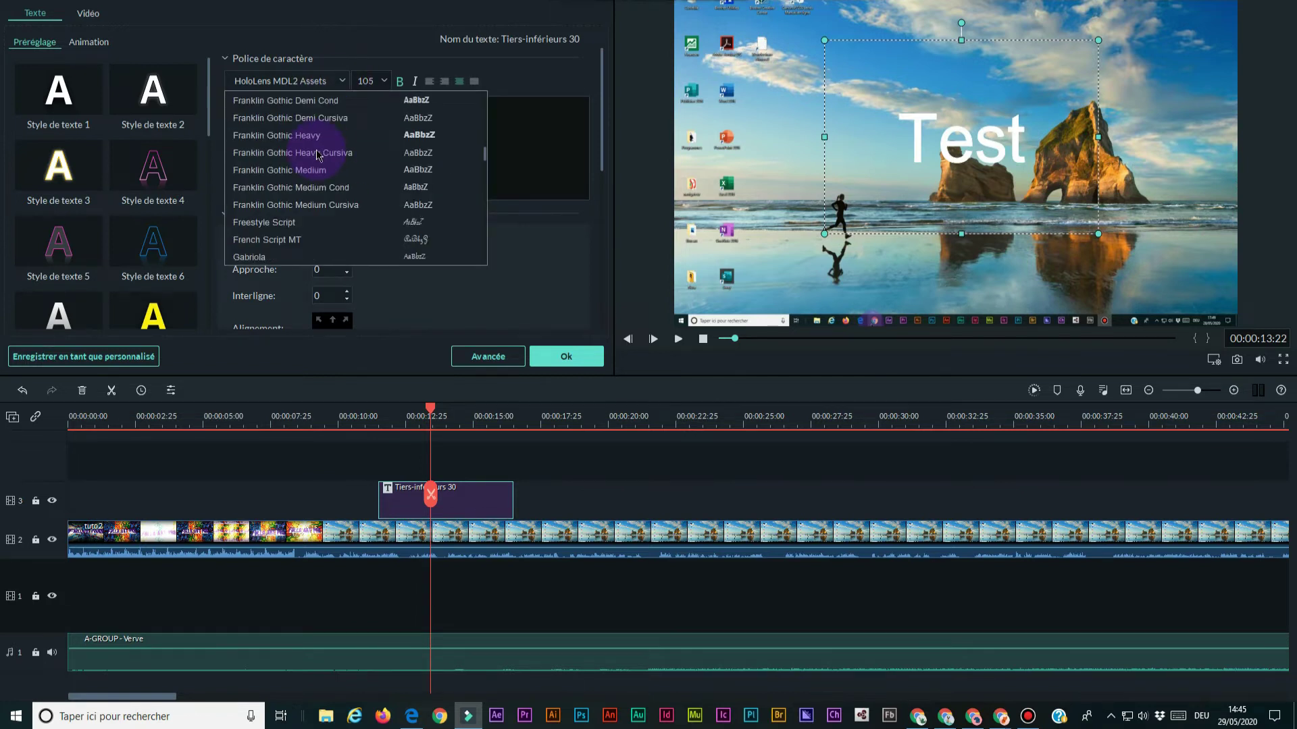
click(305, 139)
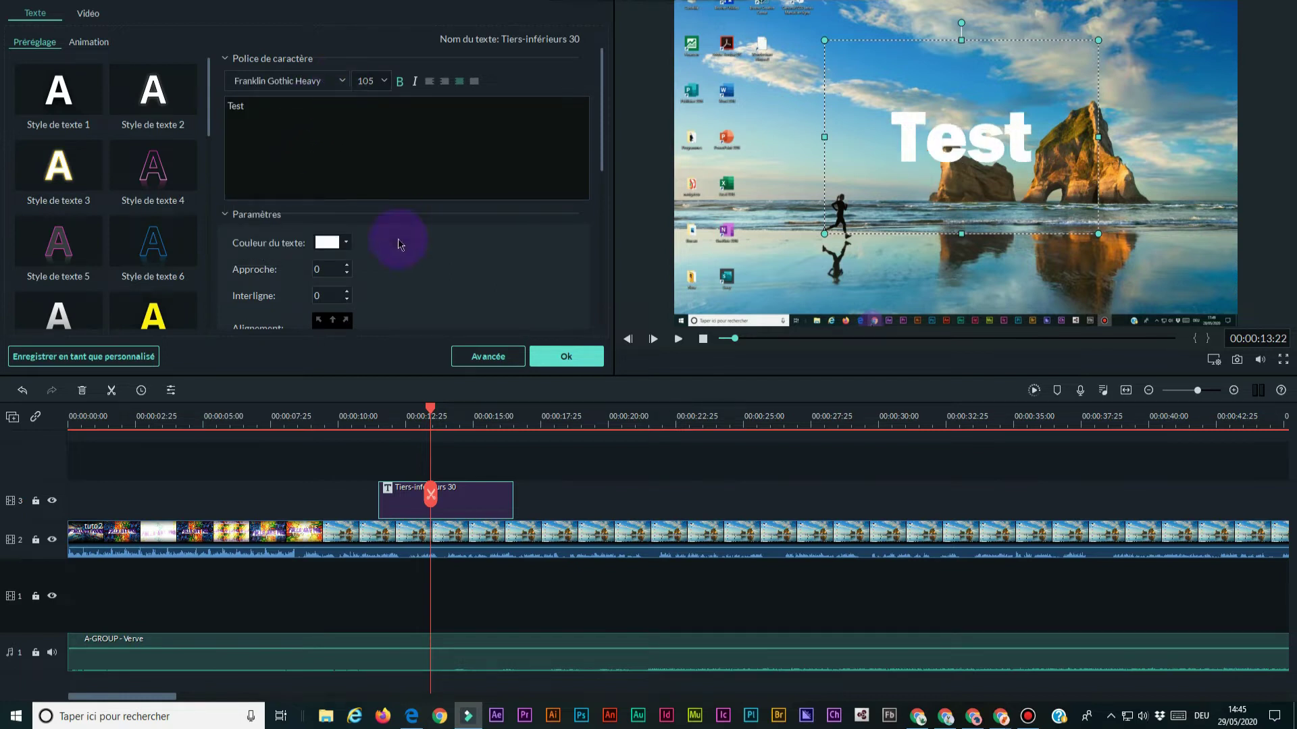
Sample the purple #cd73de from an icon in the video preview and apply it as the Test title's text colour.
click(347, 245)
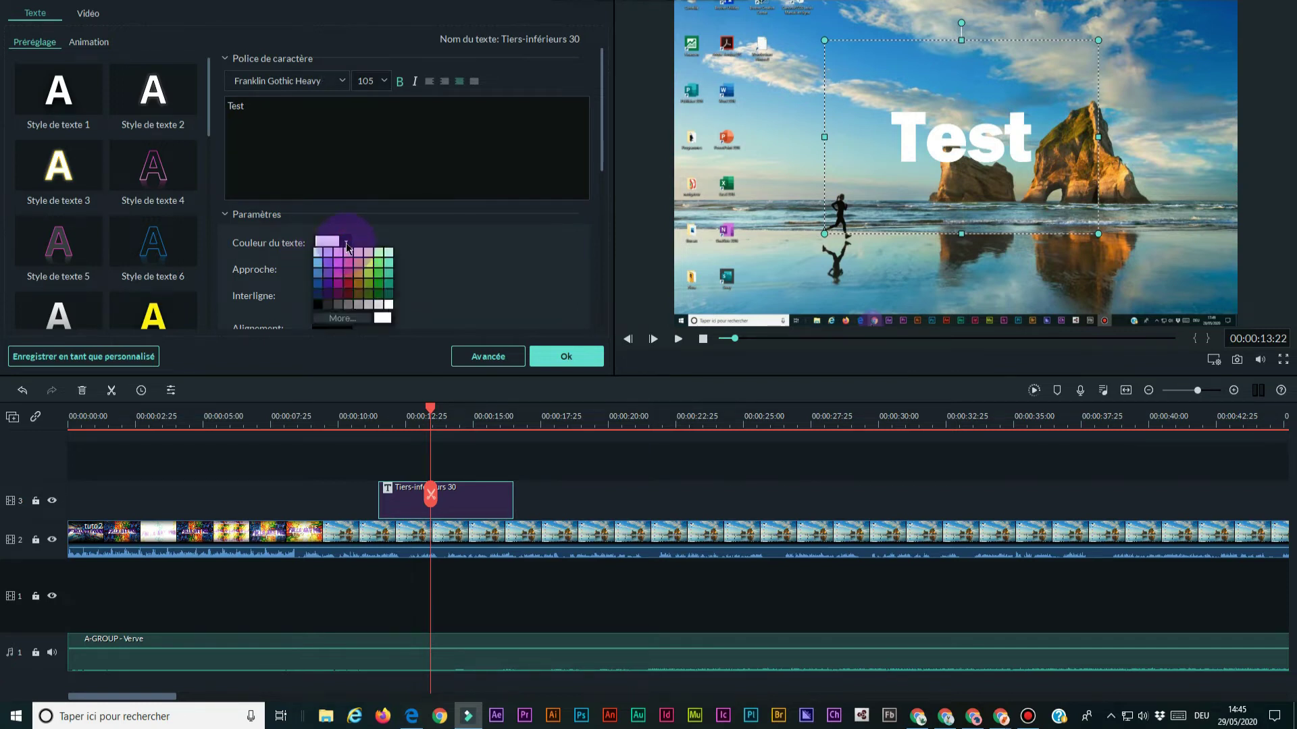
click(342, 319)
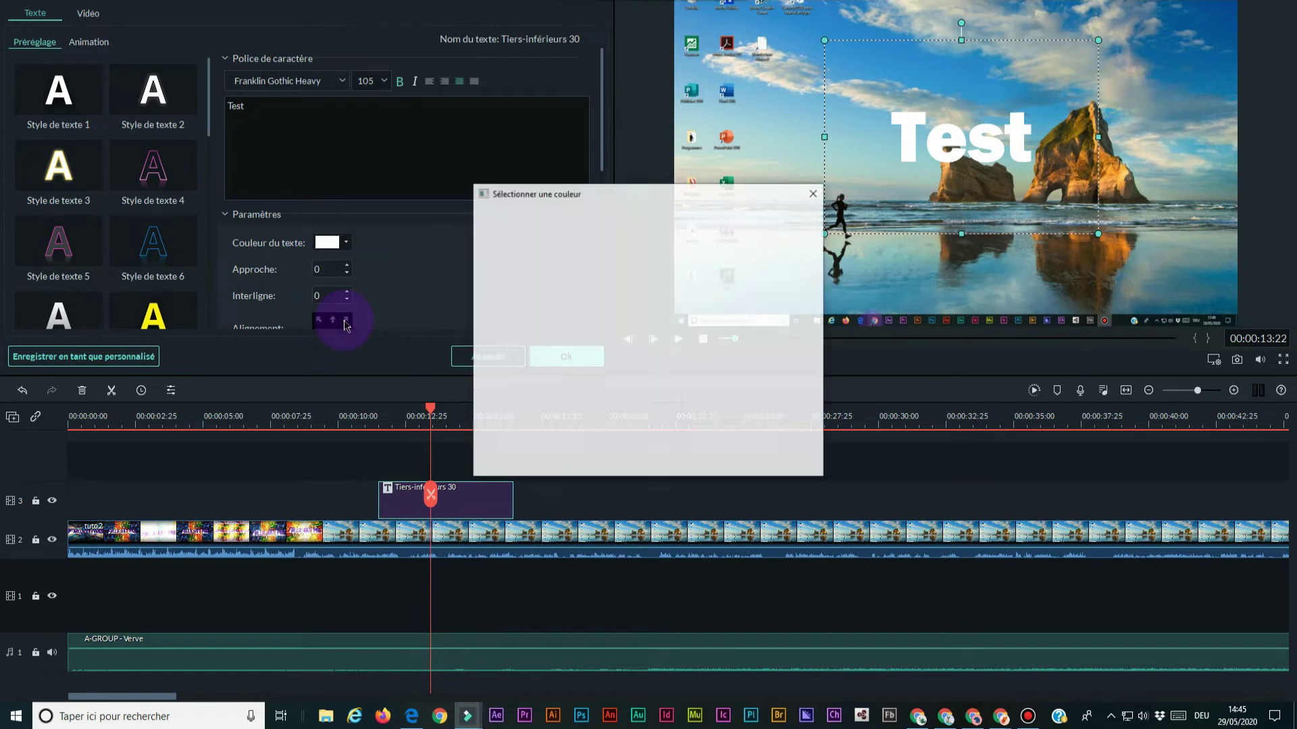
drag(650, 191, 504, 35)
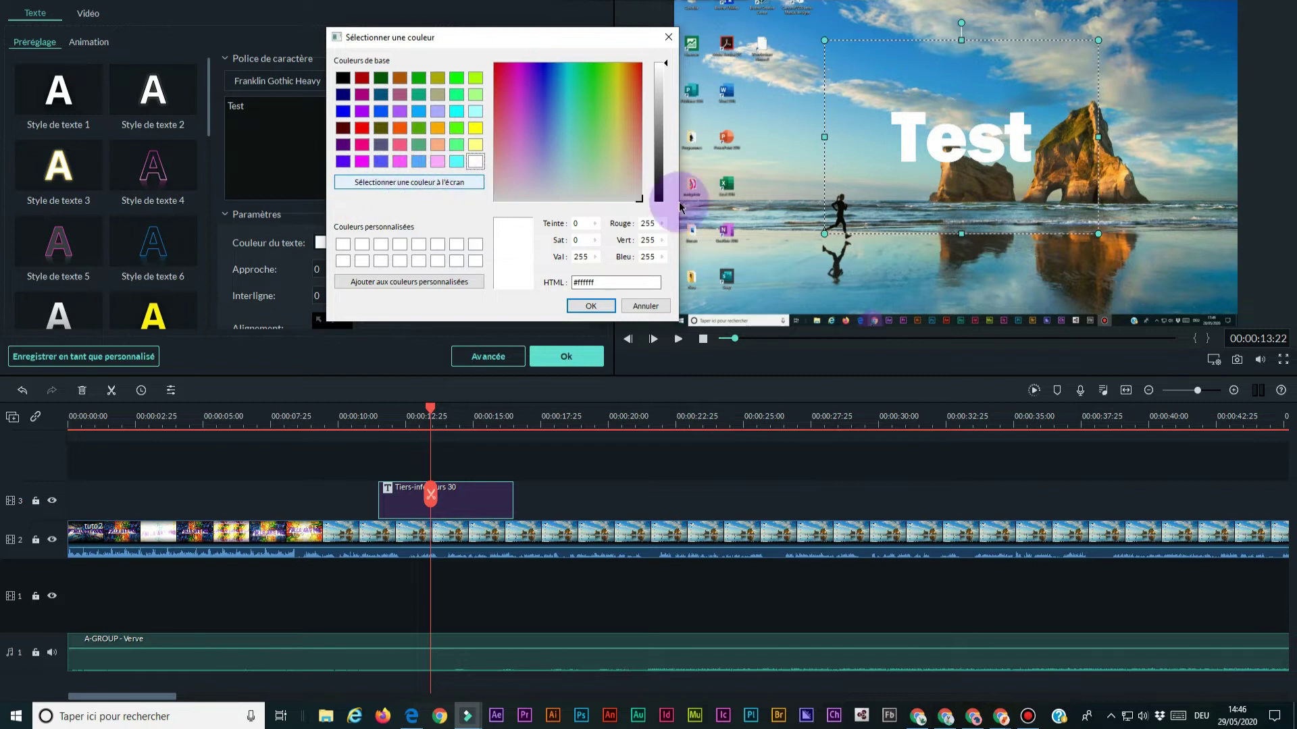
click(412, 184)
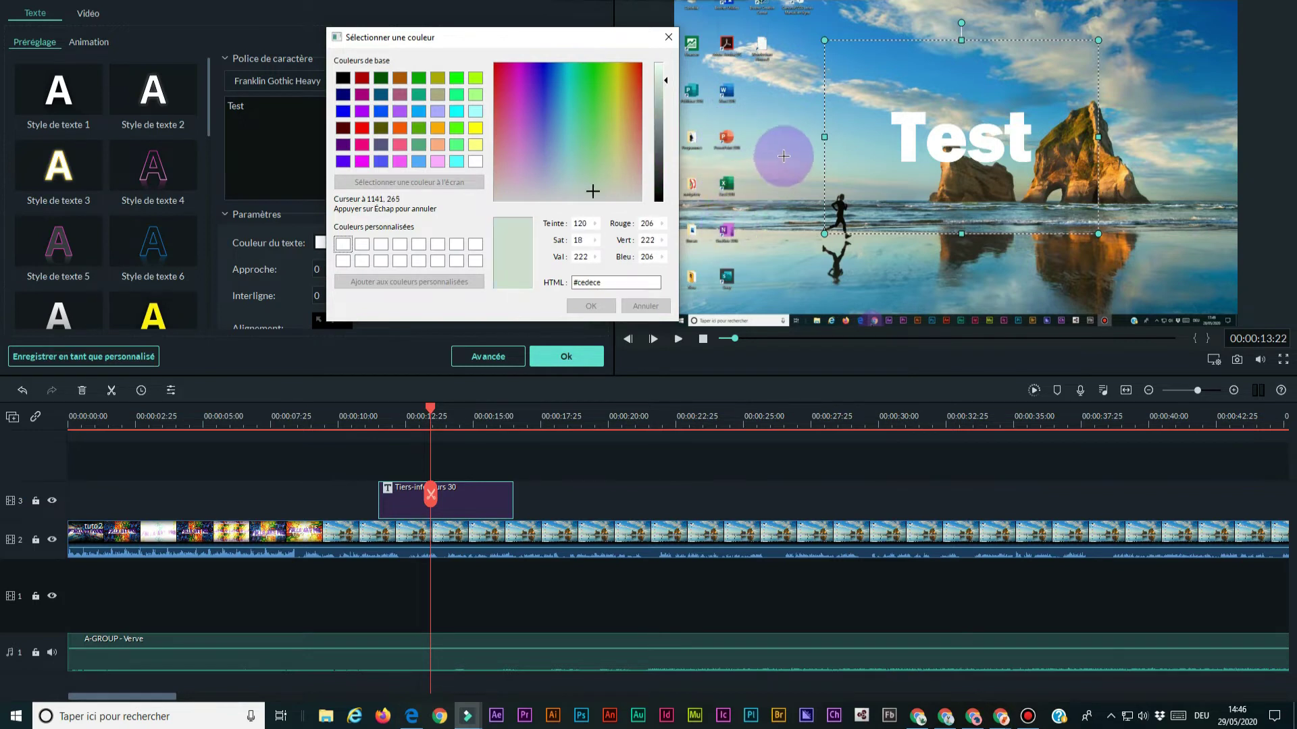
click(728, 233)
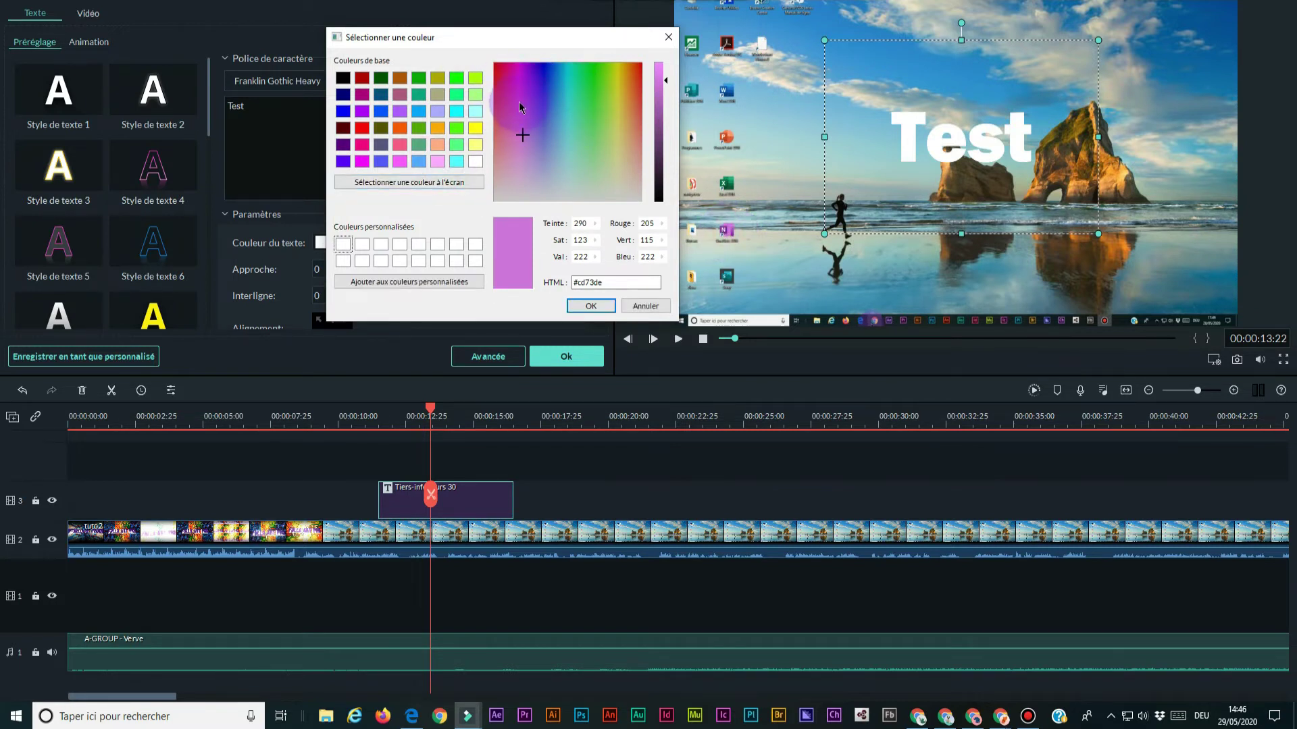
click(591, 307)
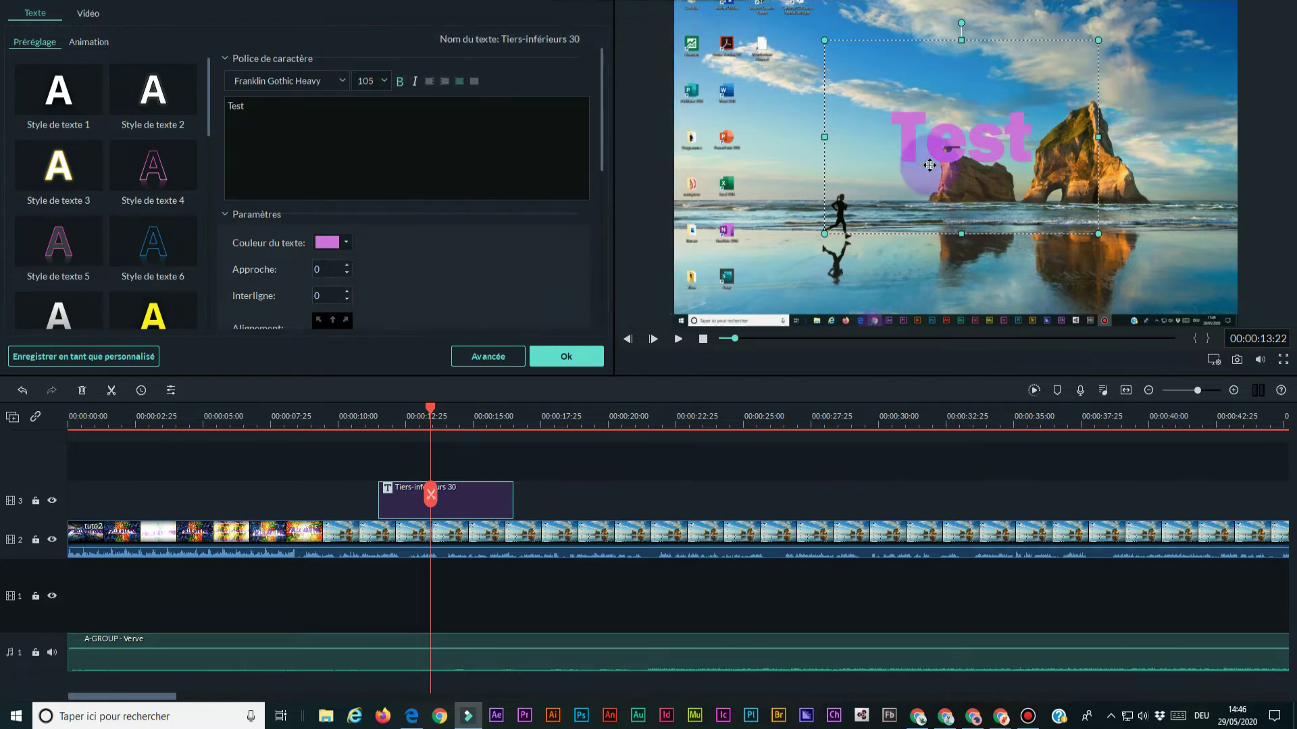
Set the Test title's text colour to the custom red #ff0a1a.
click(346, 246)
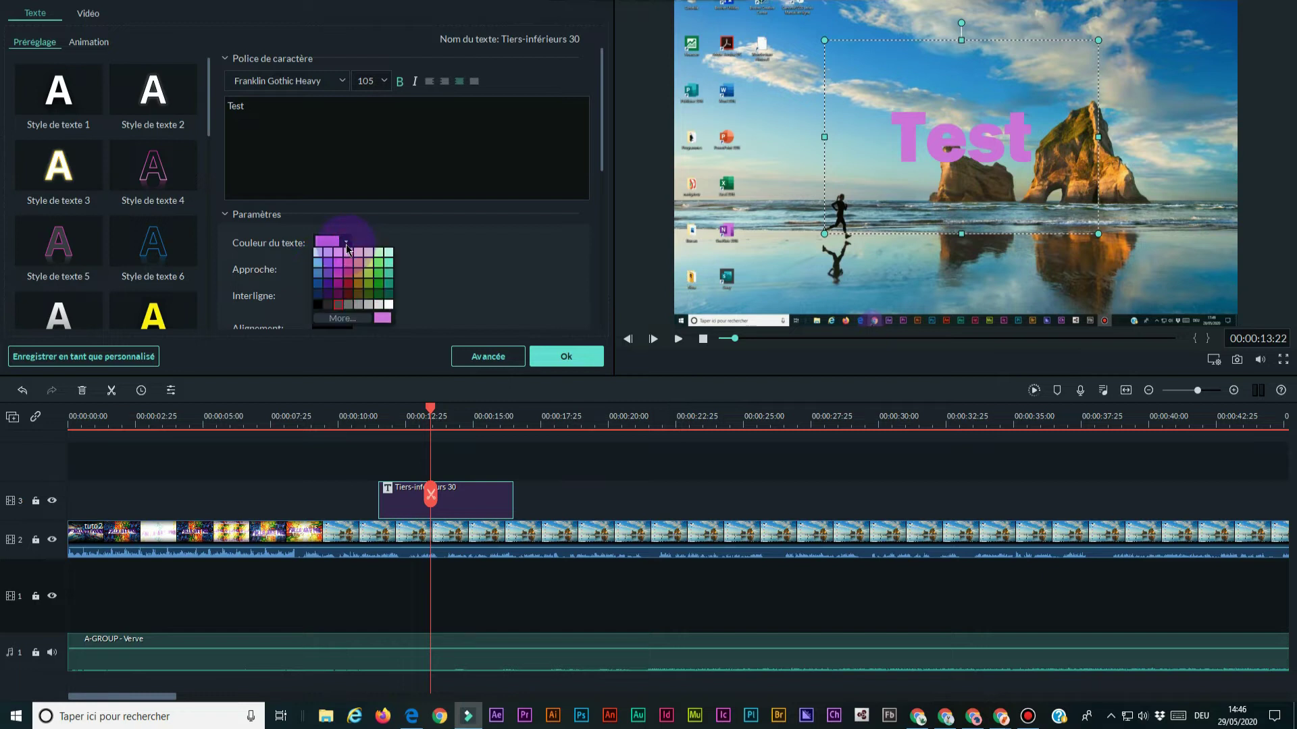
click(338, 319)
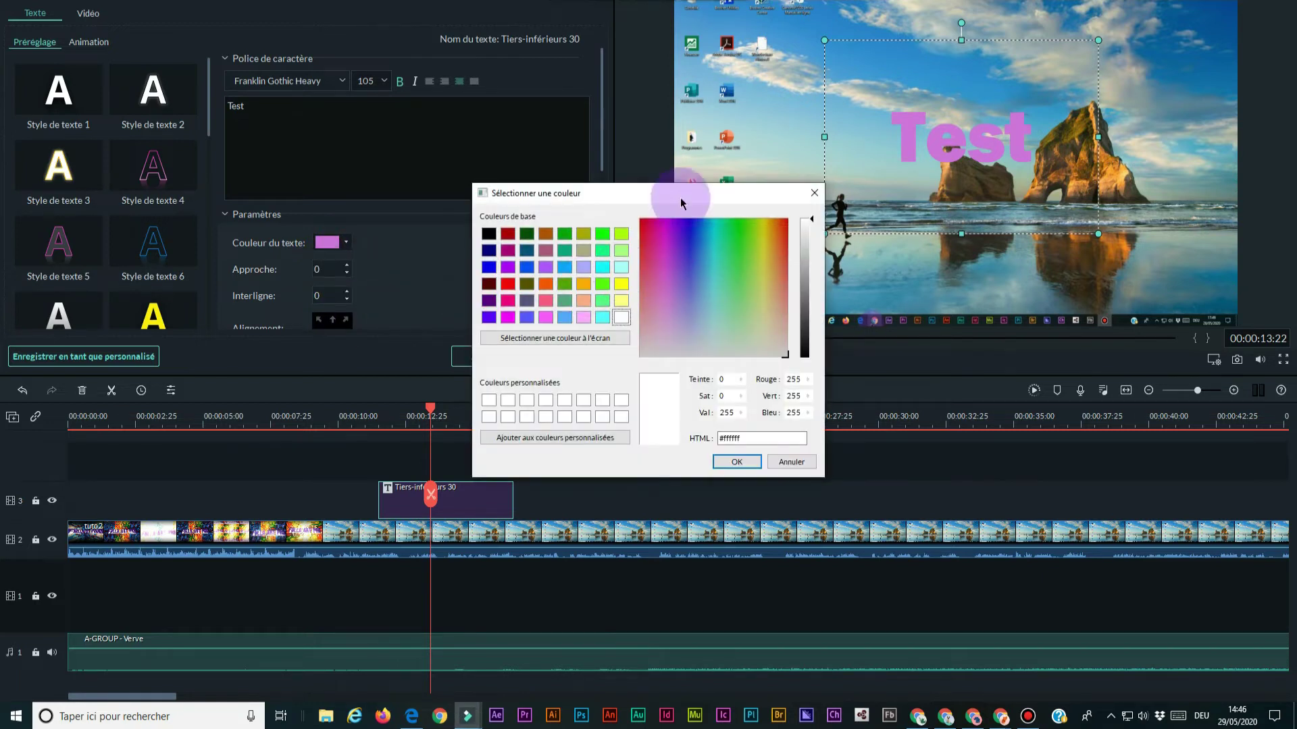
drag(679, 196, 533, 45)
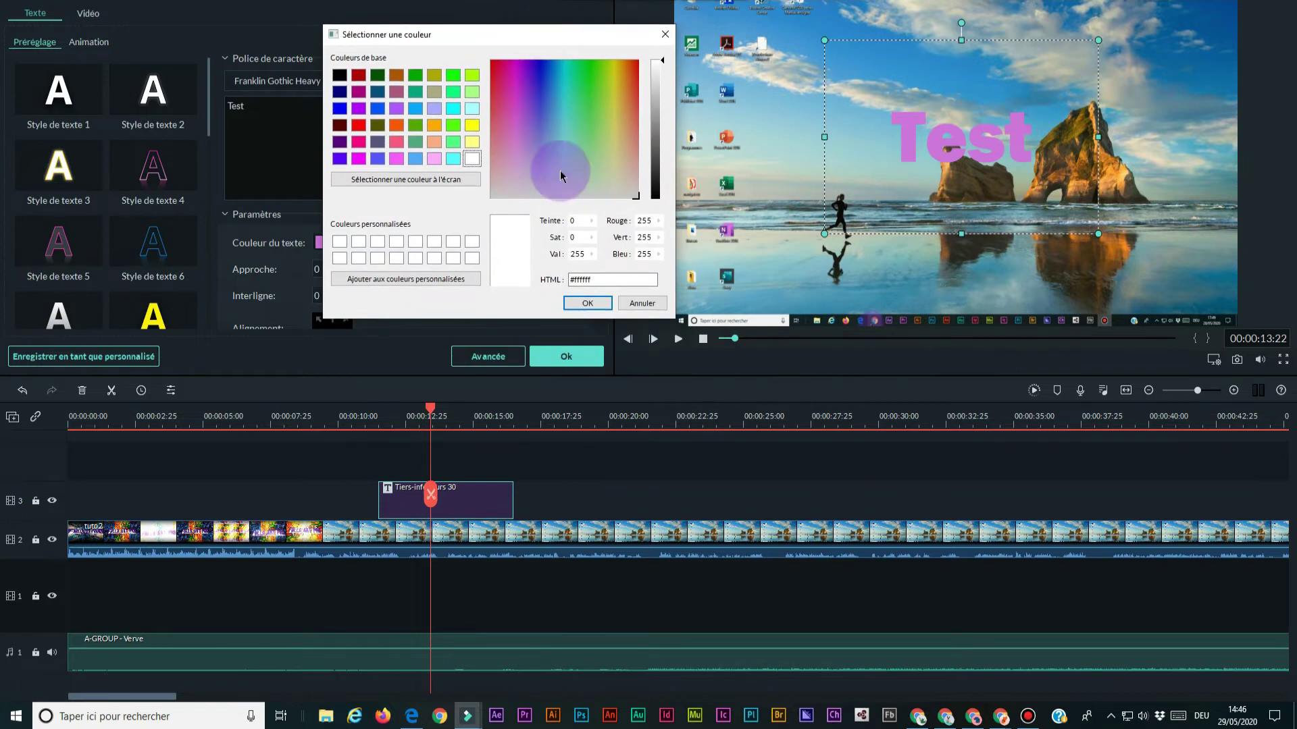
click(515, 82)
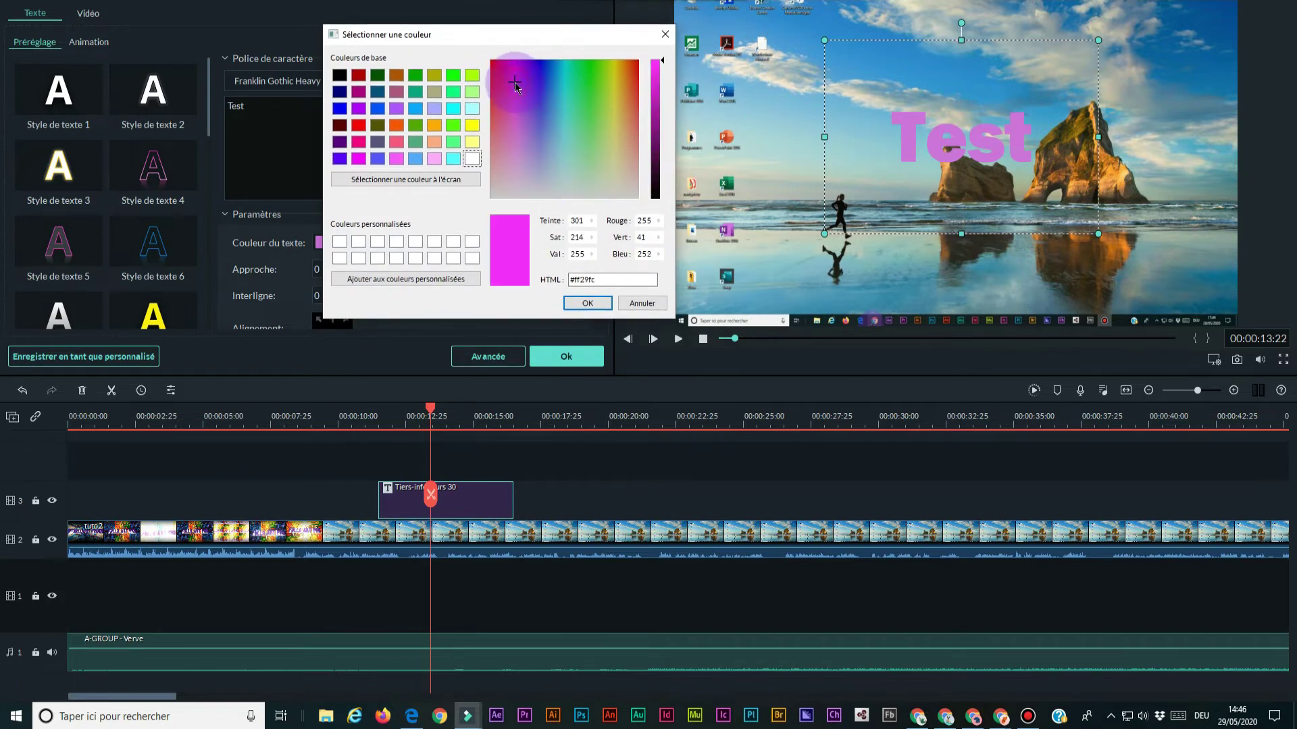
drag(514, 82, 494, 65)
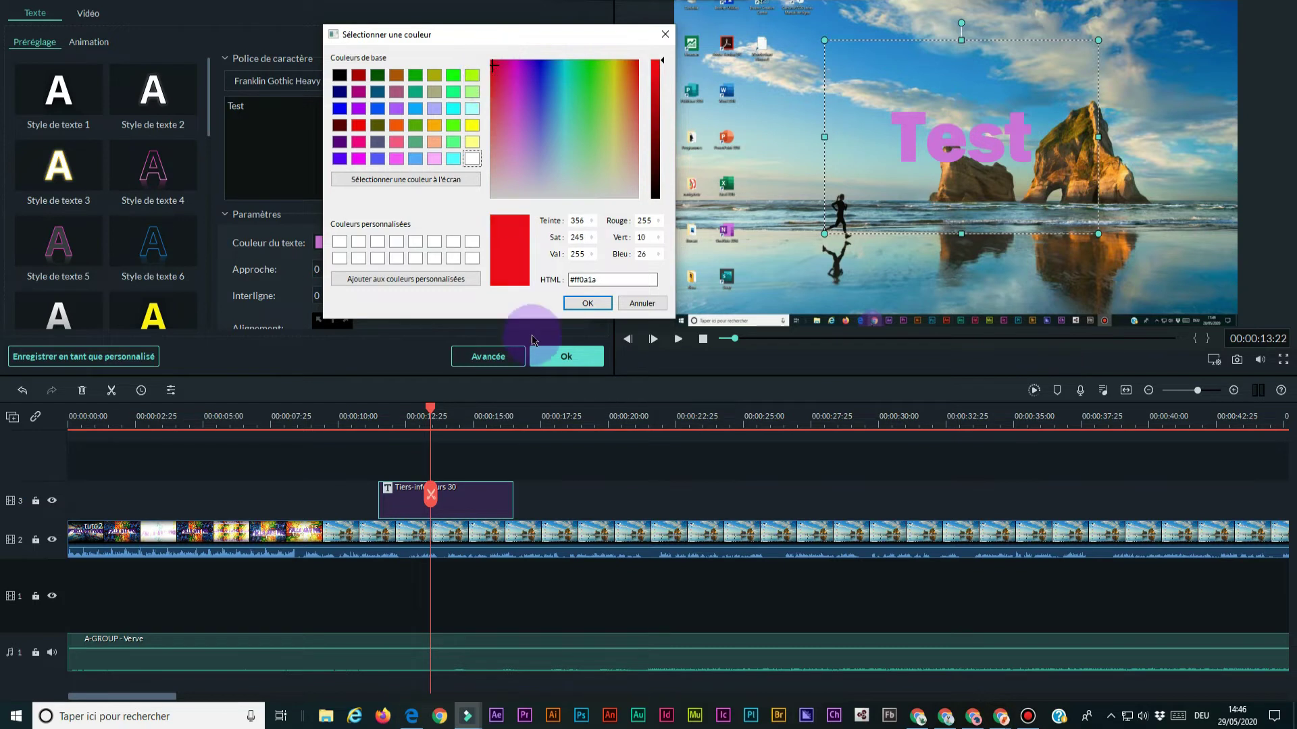
click(587, 301)
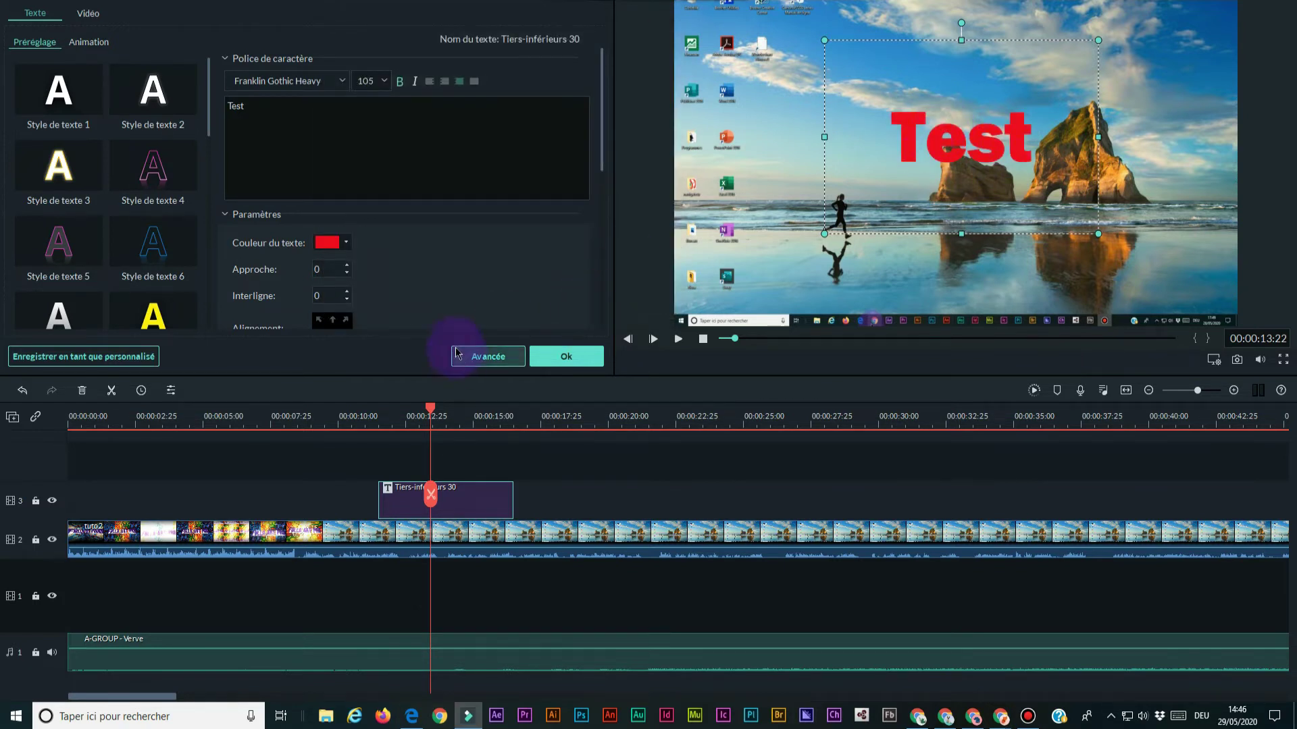
Open the Test title's advanced text editing and apply a gradient fill with dark red as its second colour.
click(494, 363)
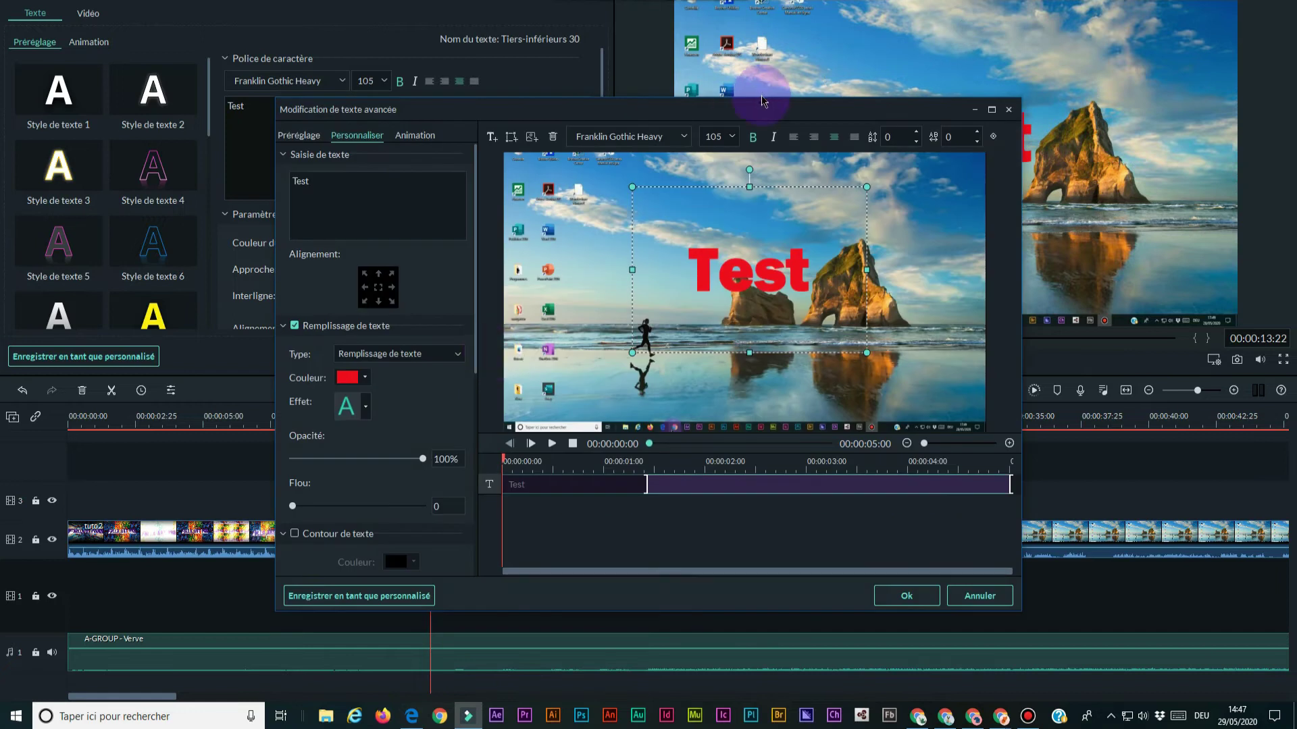
drag(665, 17, 655, 3)
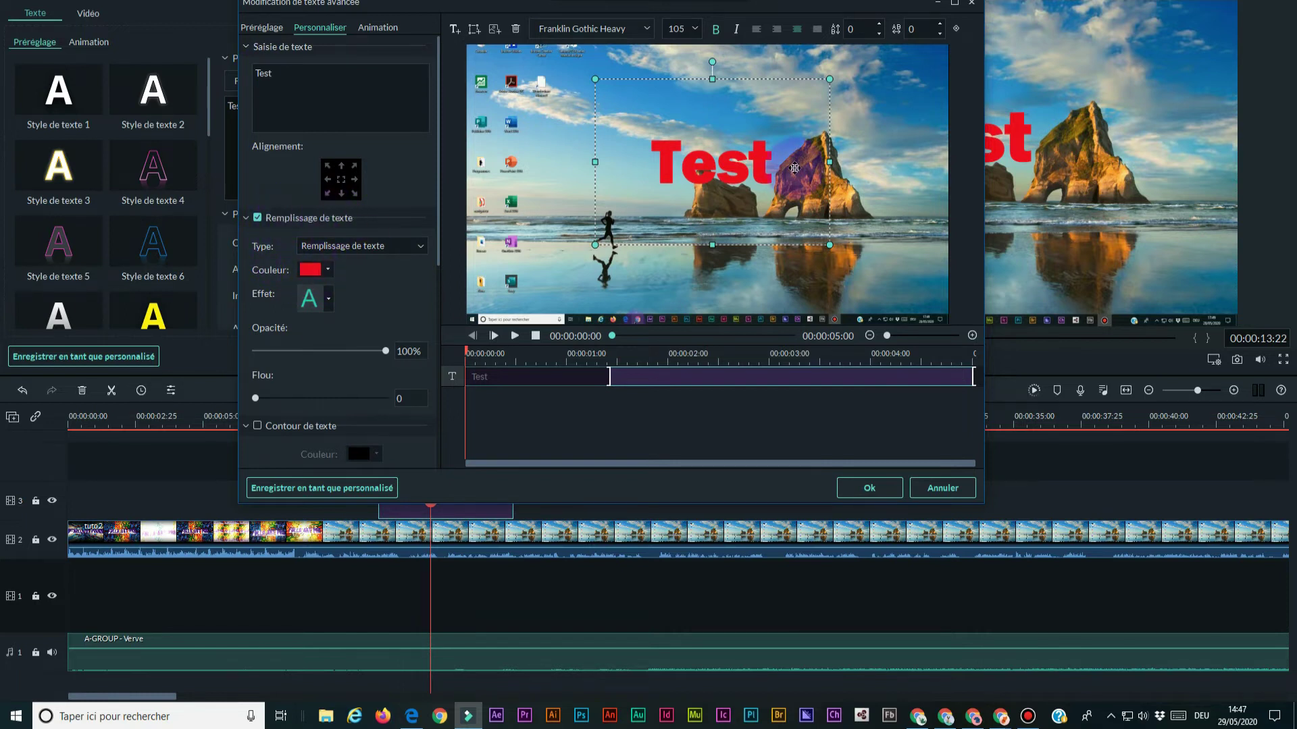
click(421, 250)
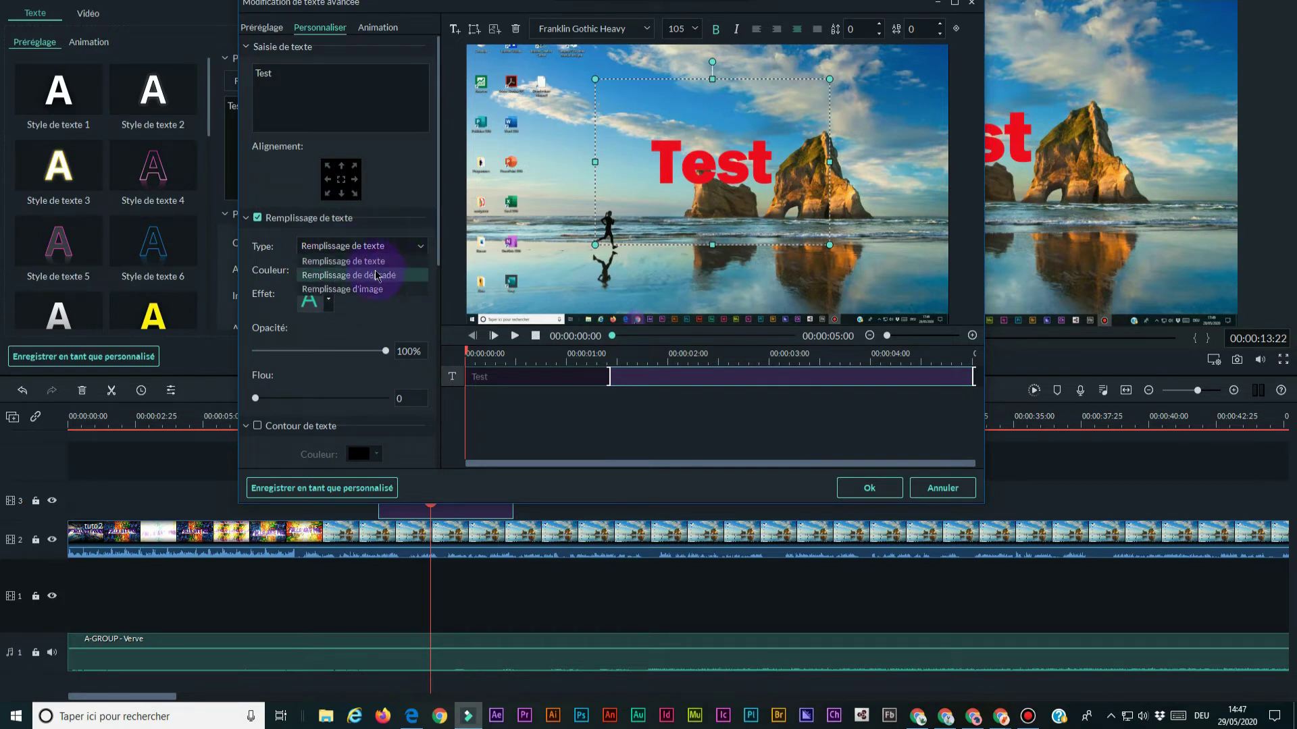
click(383, 277)
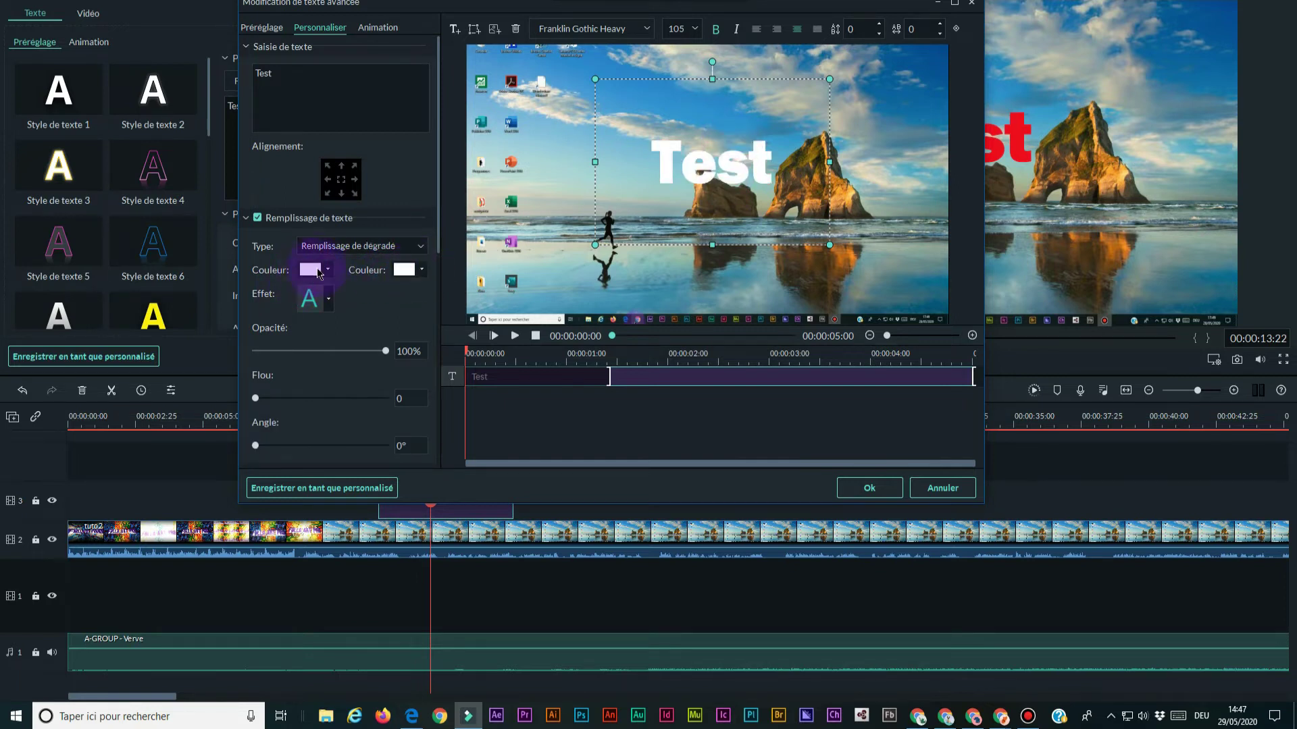
click(423, 270)
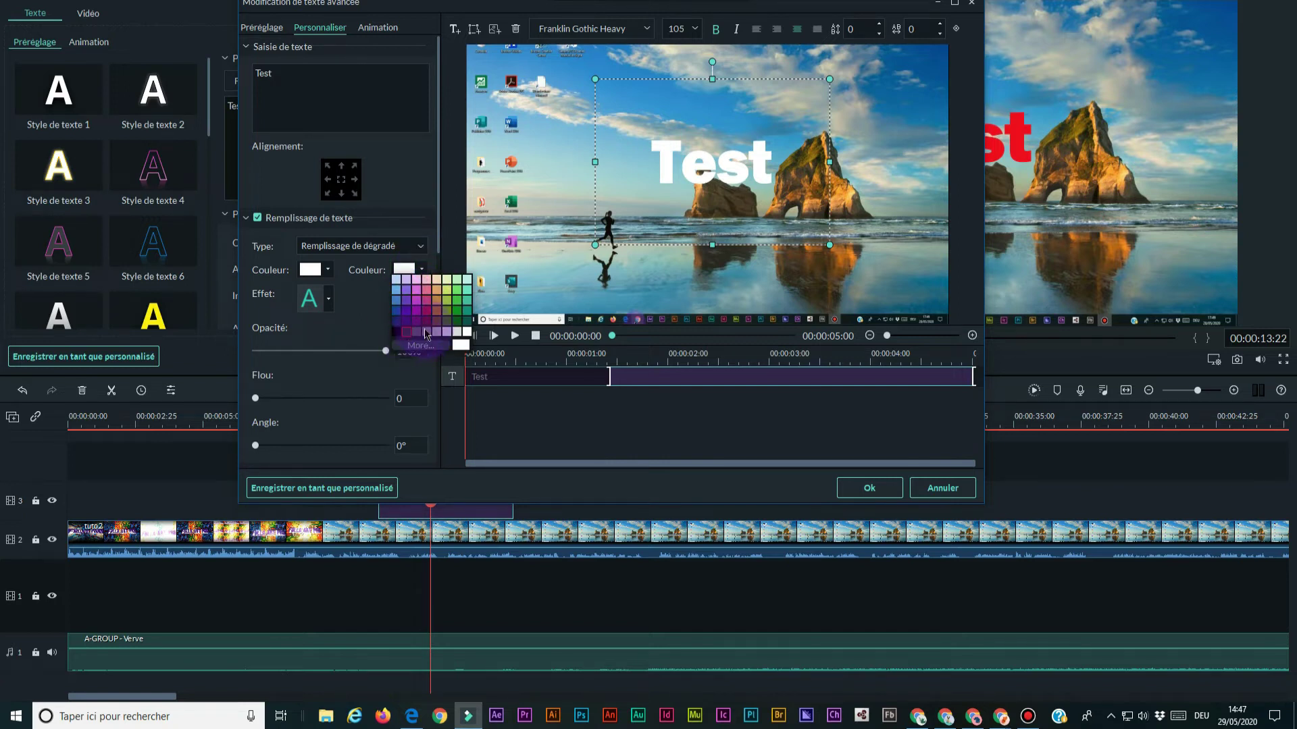
click(428, 315)
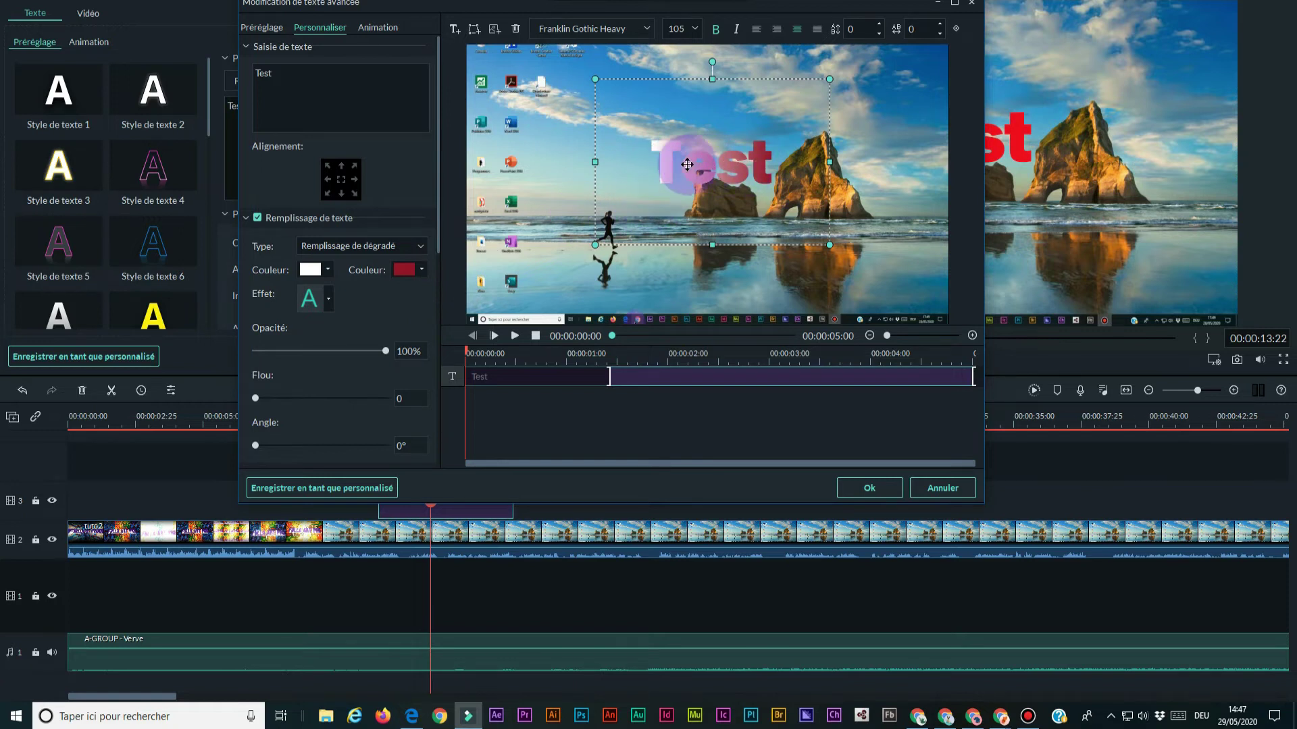
Apply a hollow outlined text effect to the Test title and set its gradient colours to black and white, trying yellow-green as second colour first.
click(330, 305)
click(371, 362)
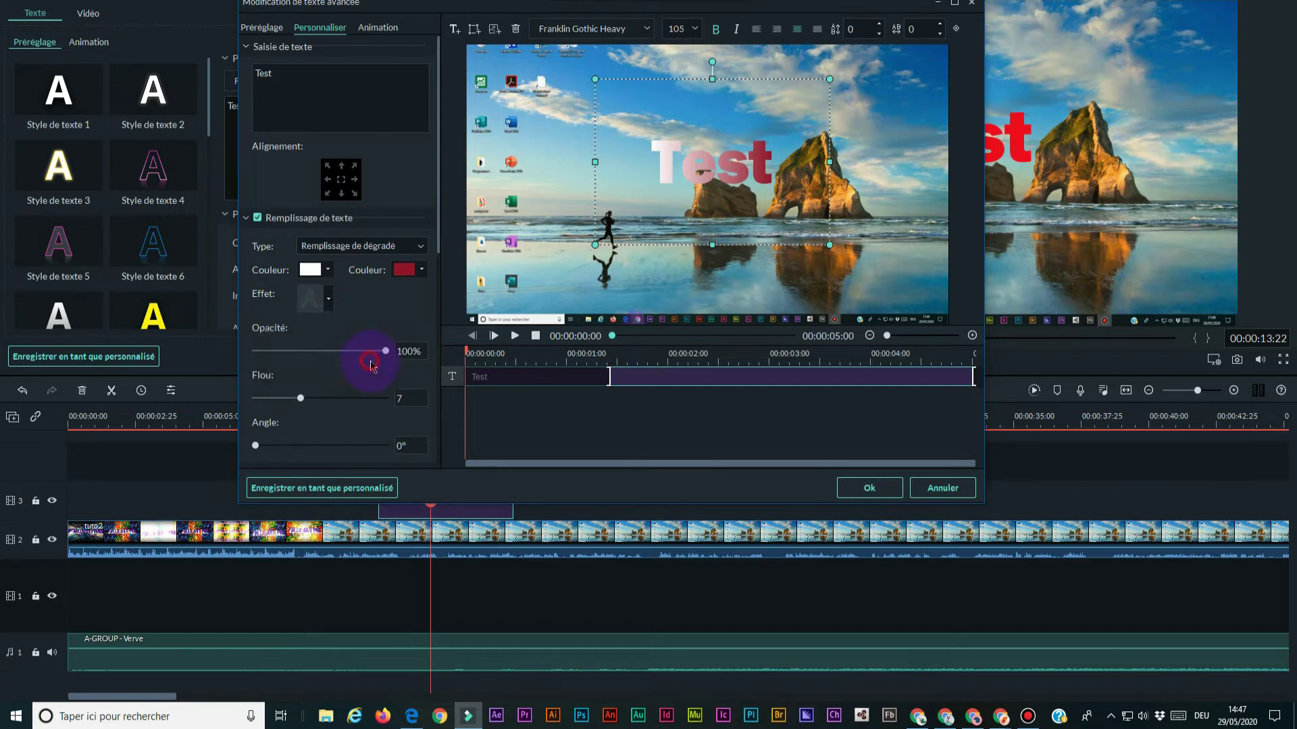
click(330, 271)
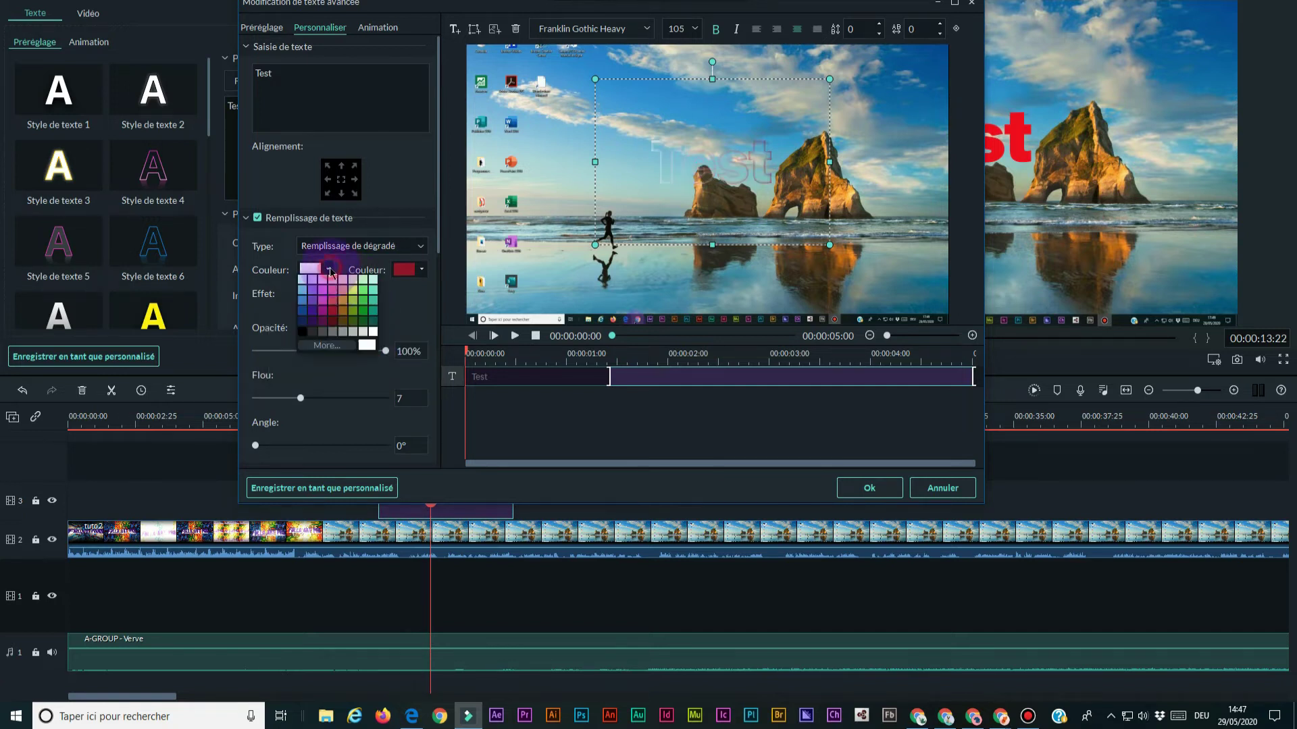
click(302, 332)
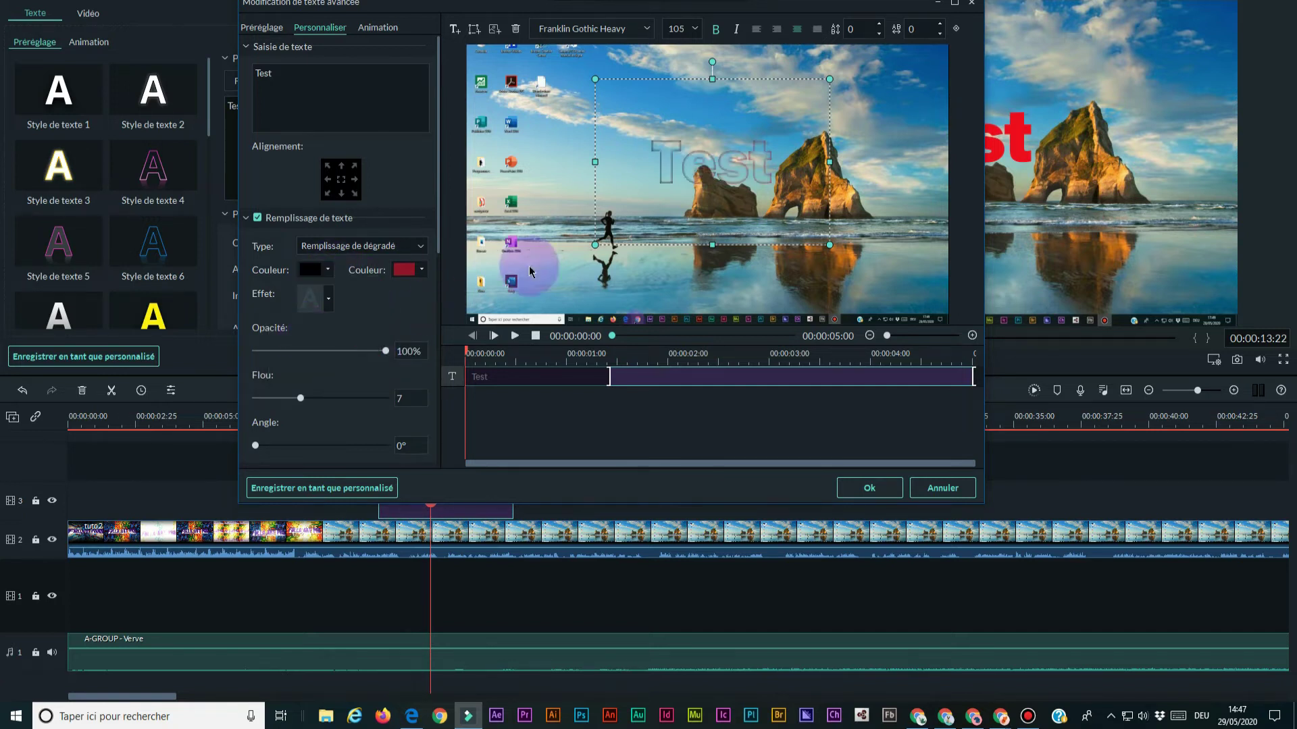
click(421, 270)
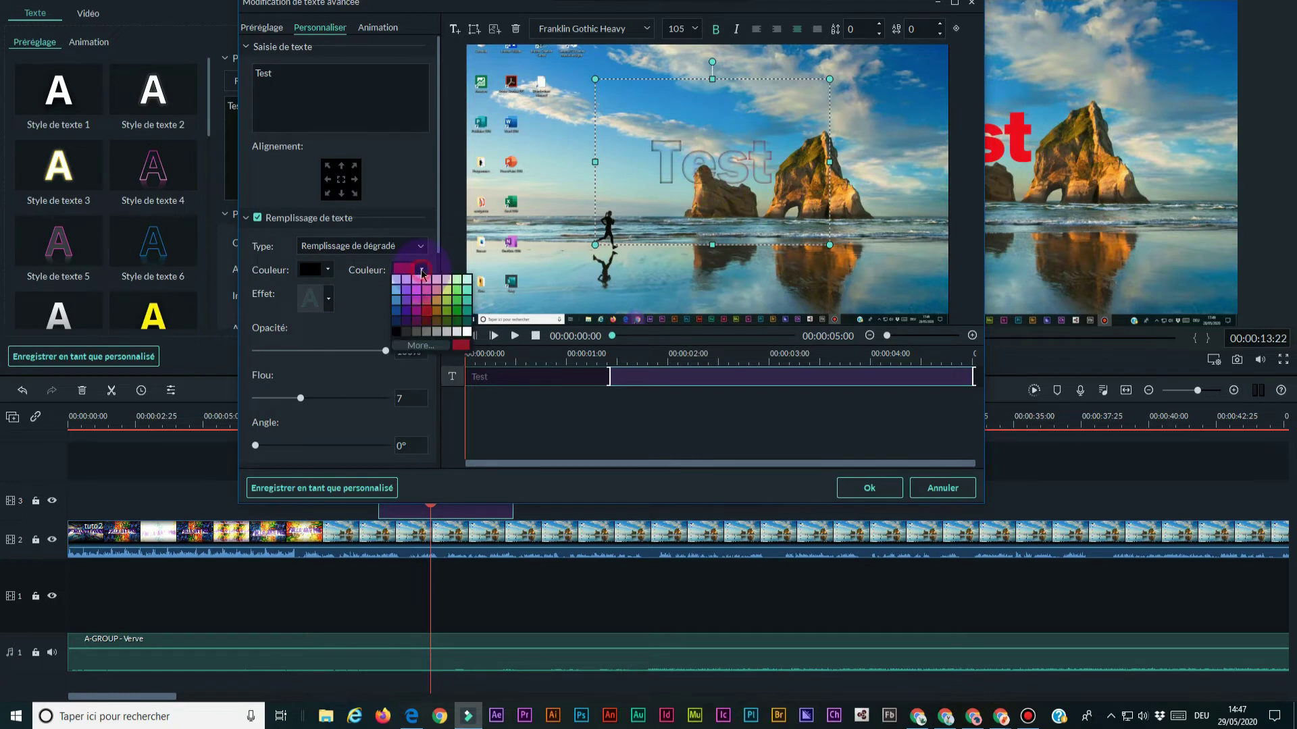
click(446, 296)
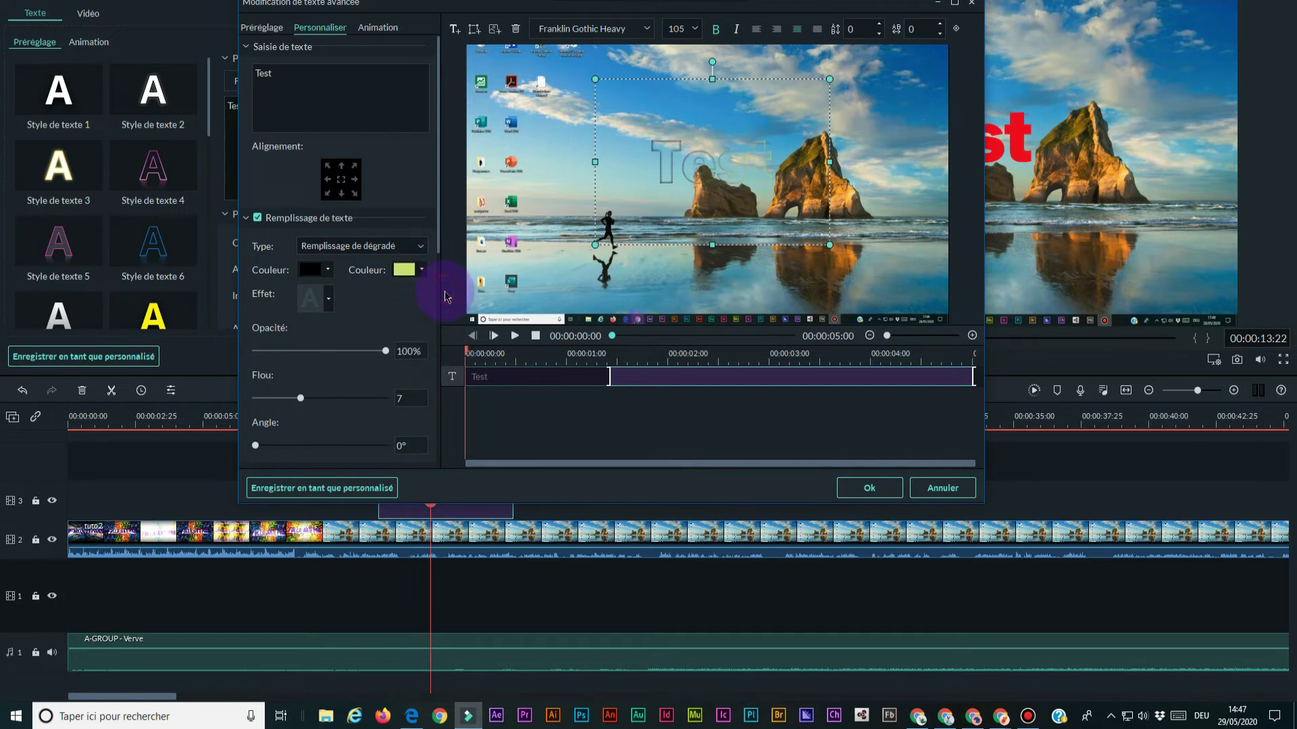
click(423, 271)
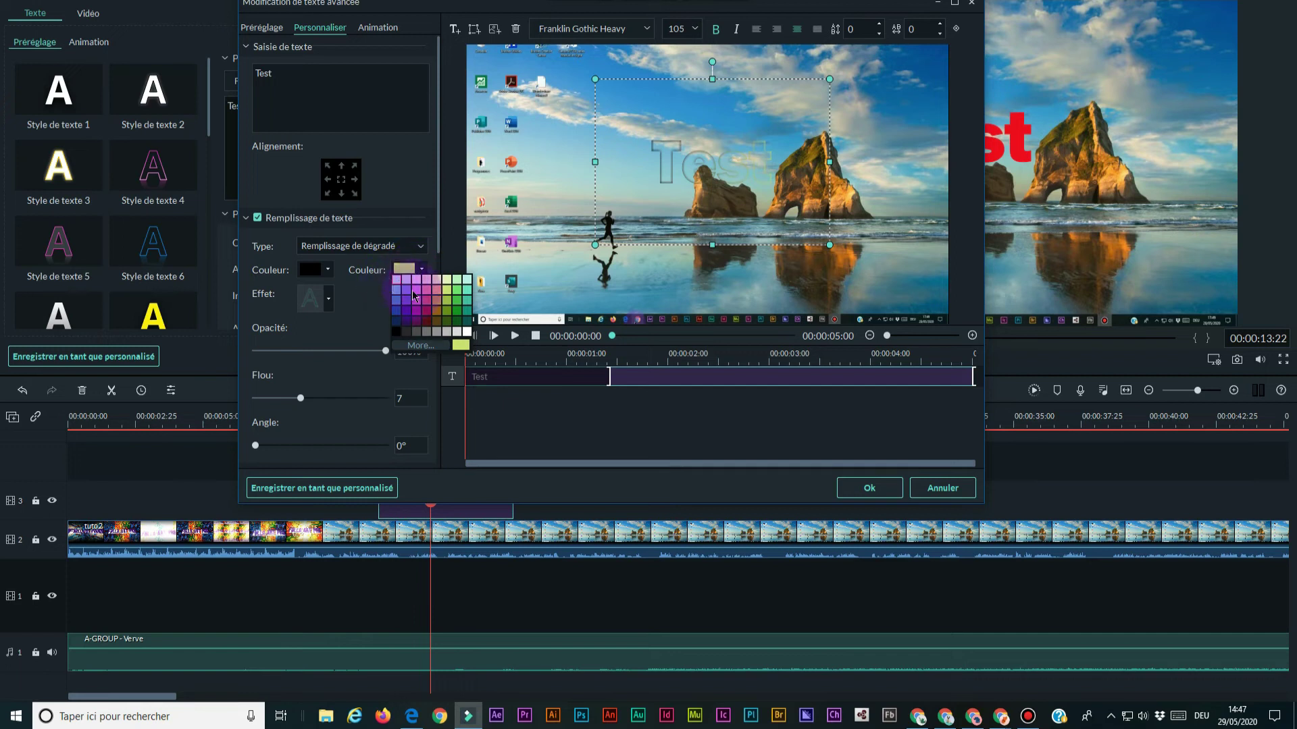
click(467, 335)
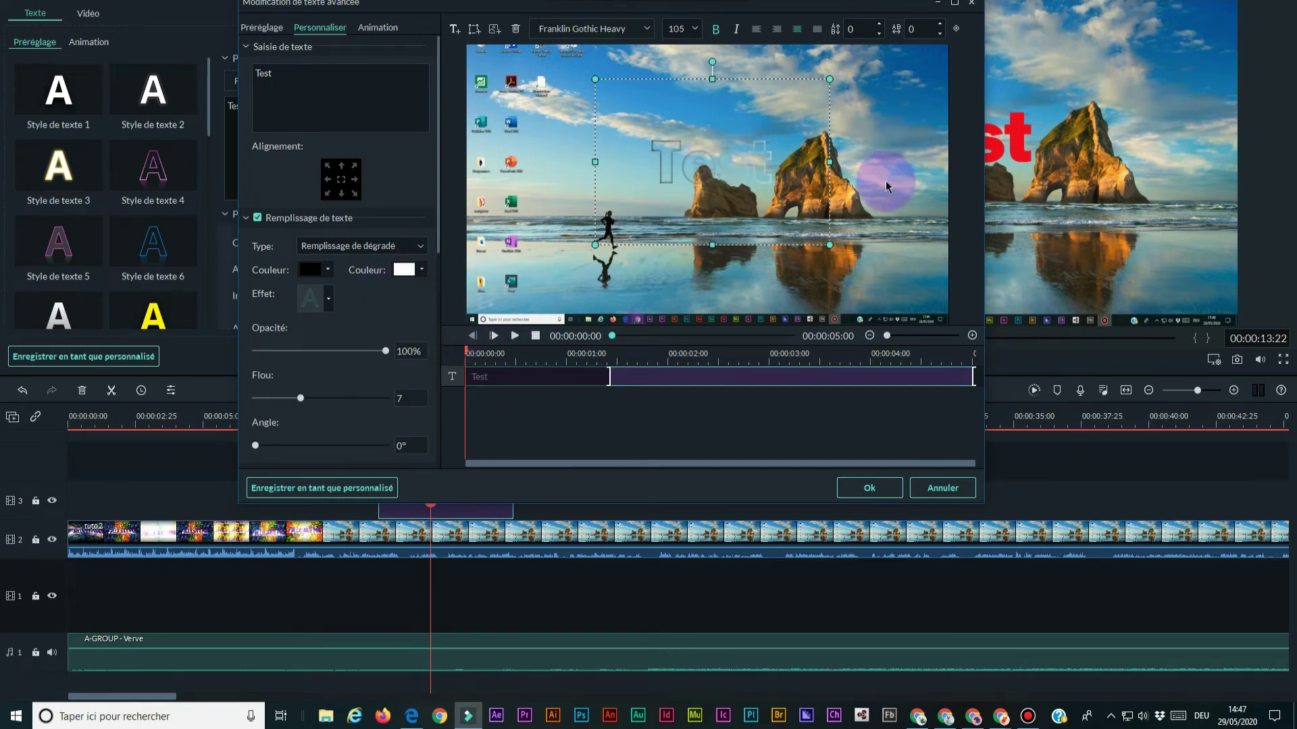
Change the Test title's fill type to image fill and apply the plain solid text effect.
click(419, 250)
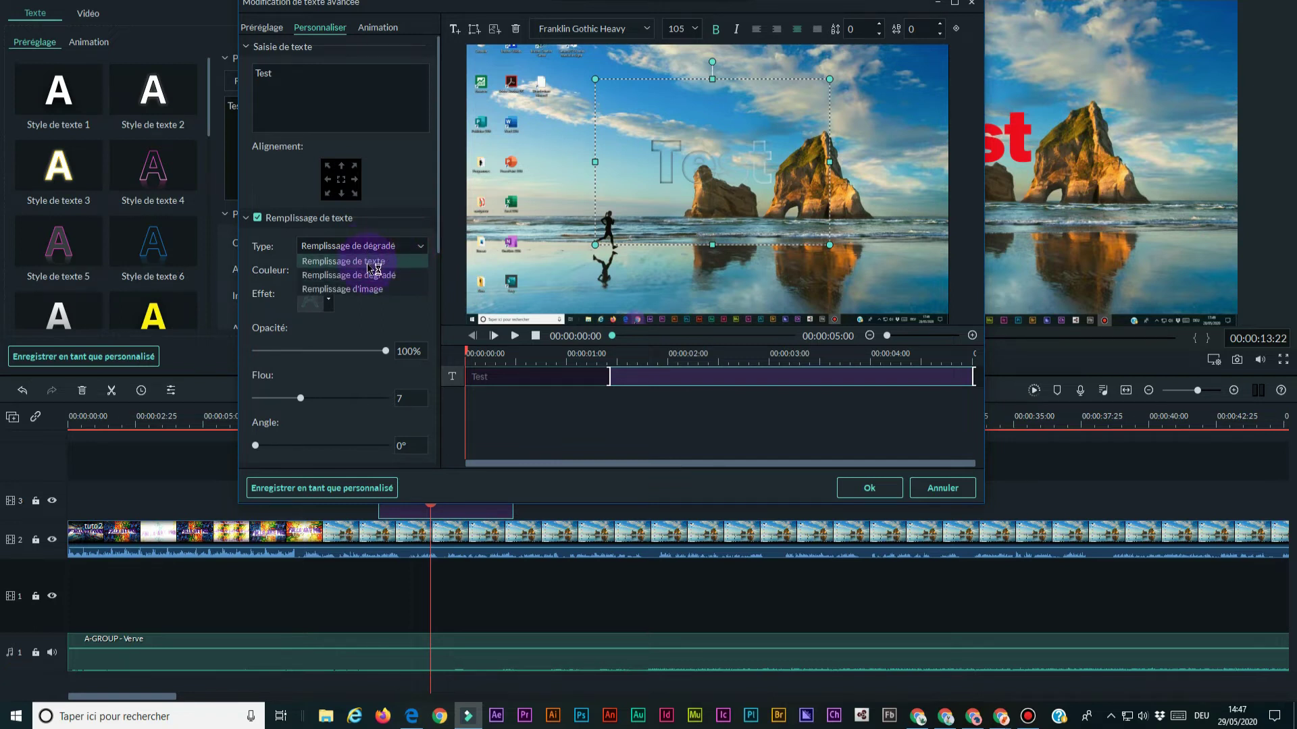
click(357, 290)
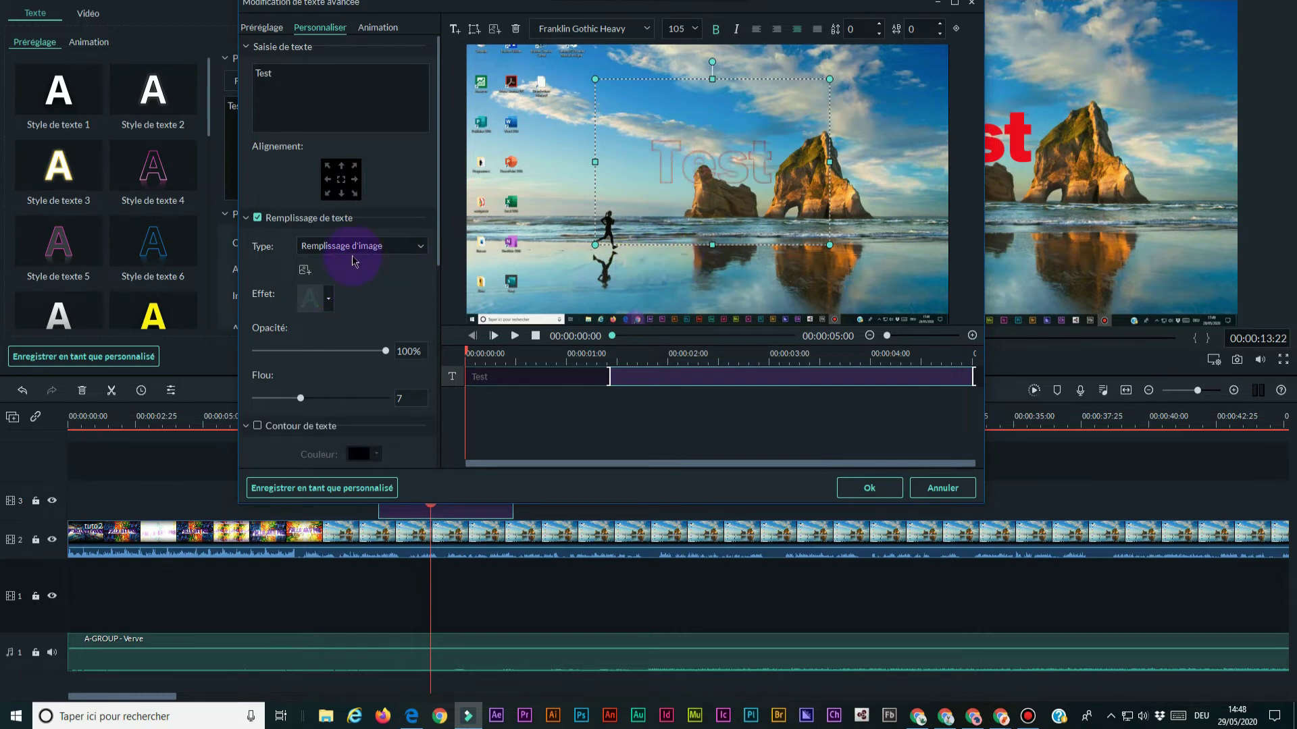
click(329, 299)
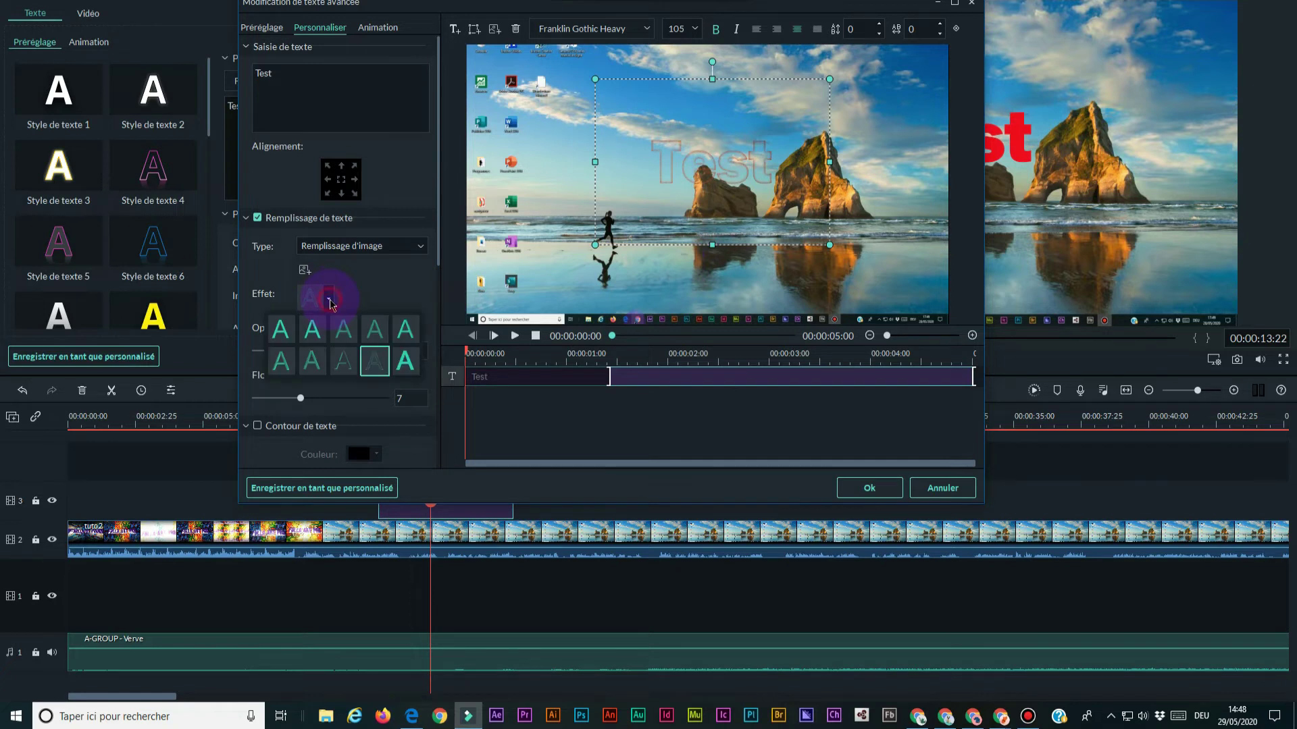
click(279, 326)
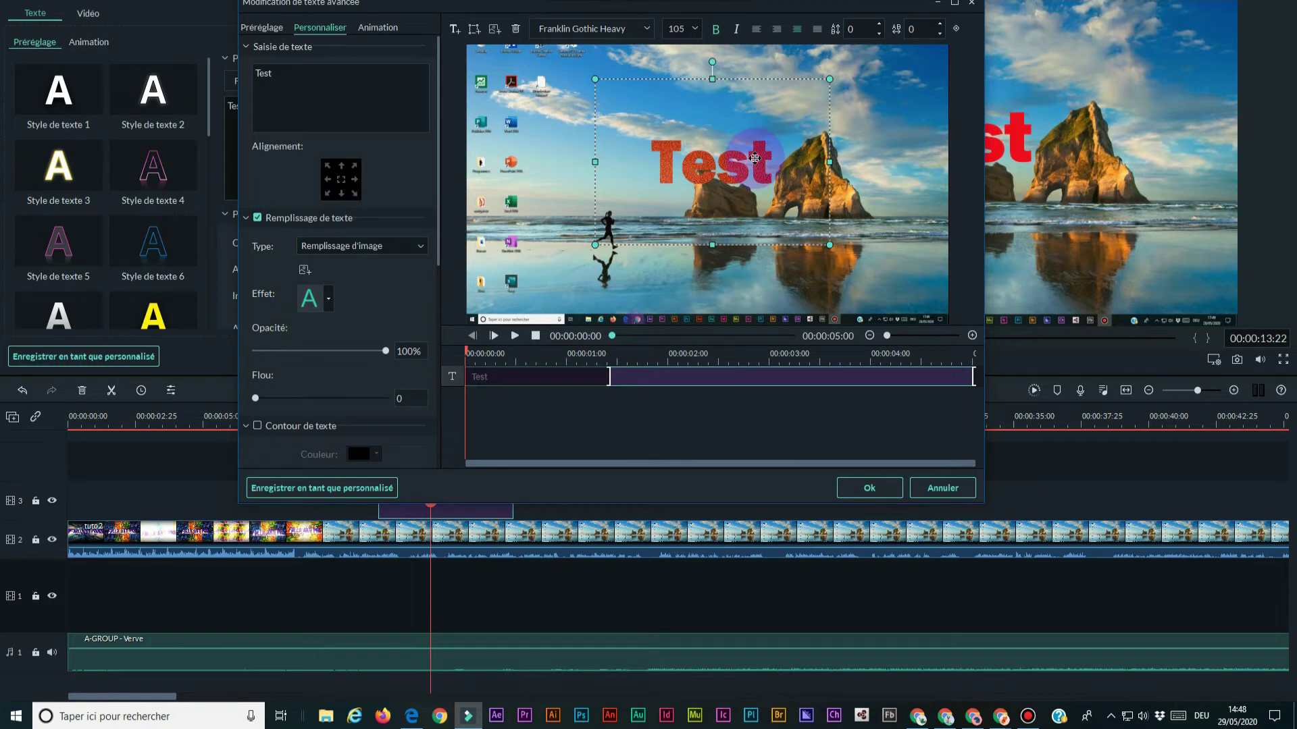
Load the WhatsApp Image JPEG from the desktop's Tous les videos folder as the Test title's fill image.
click(304, 272)
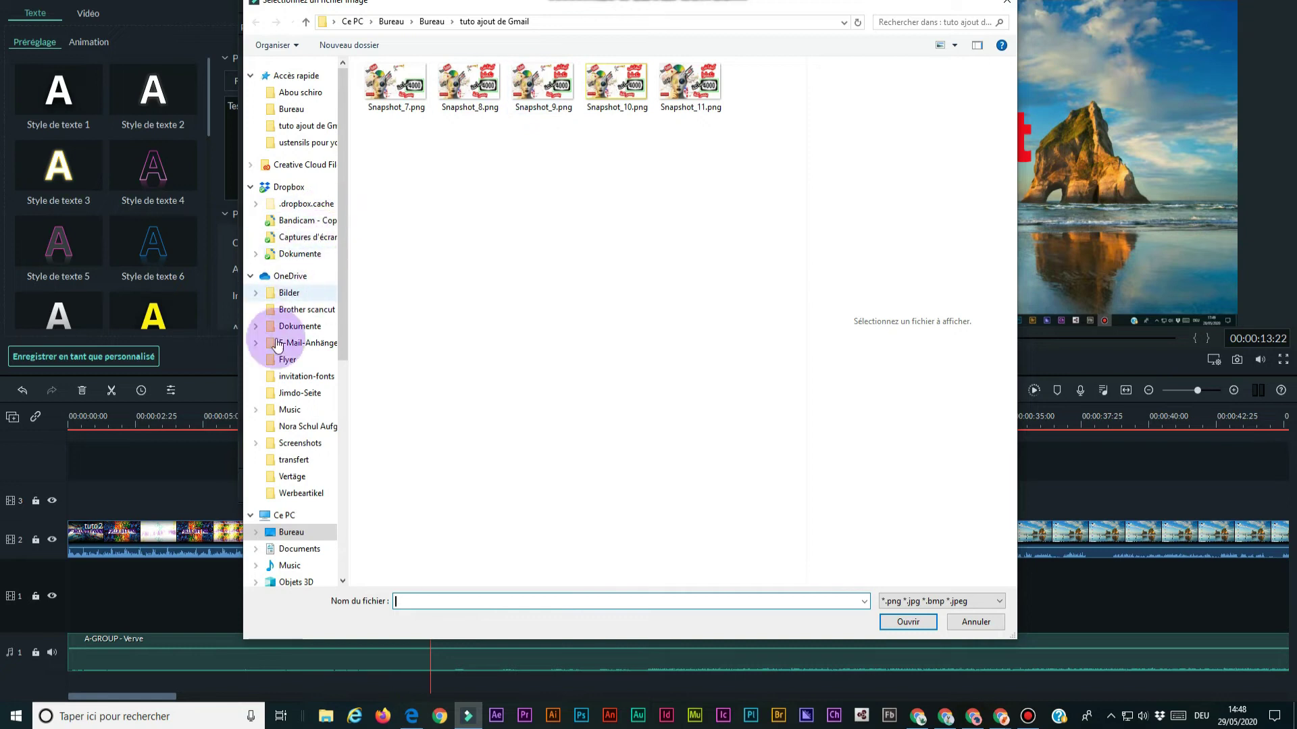
click(296, 539)
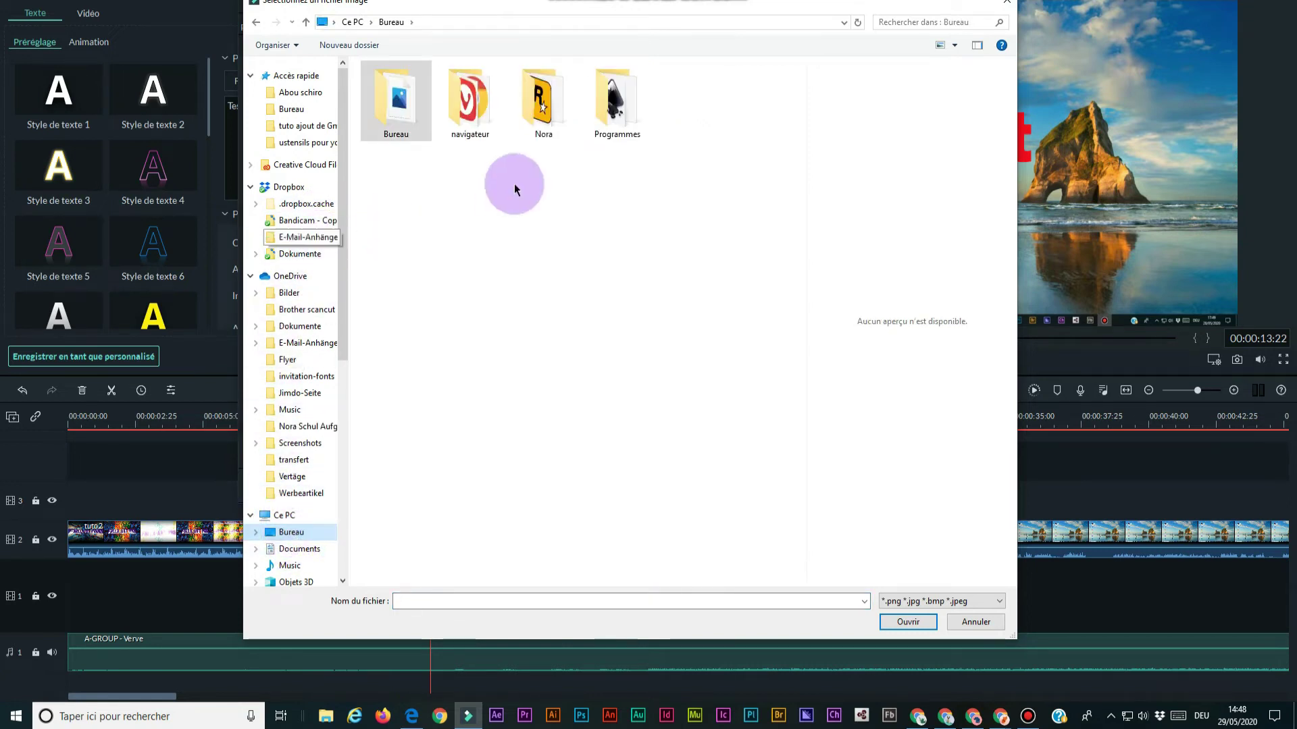
double_click(413, 101)
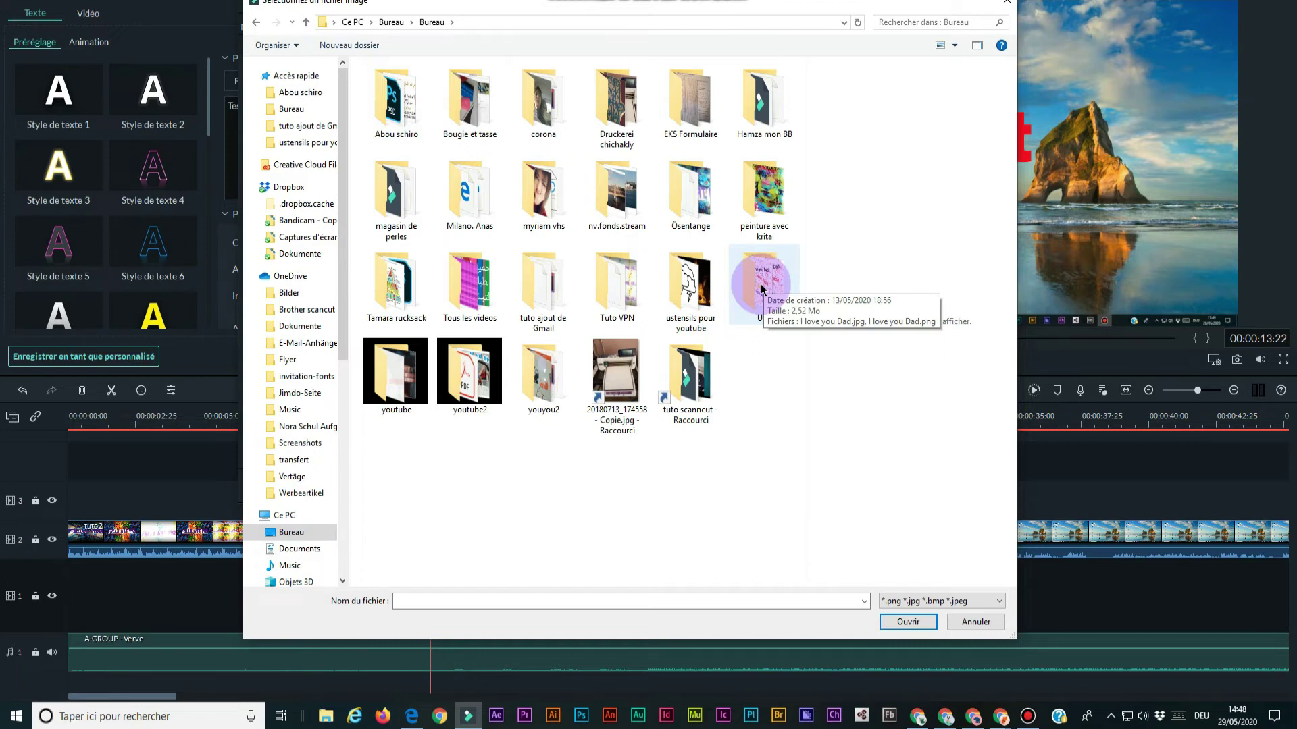
click(472, 286)
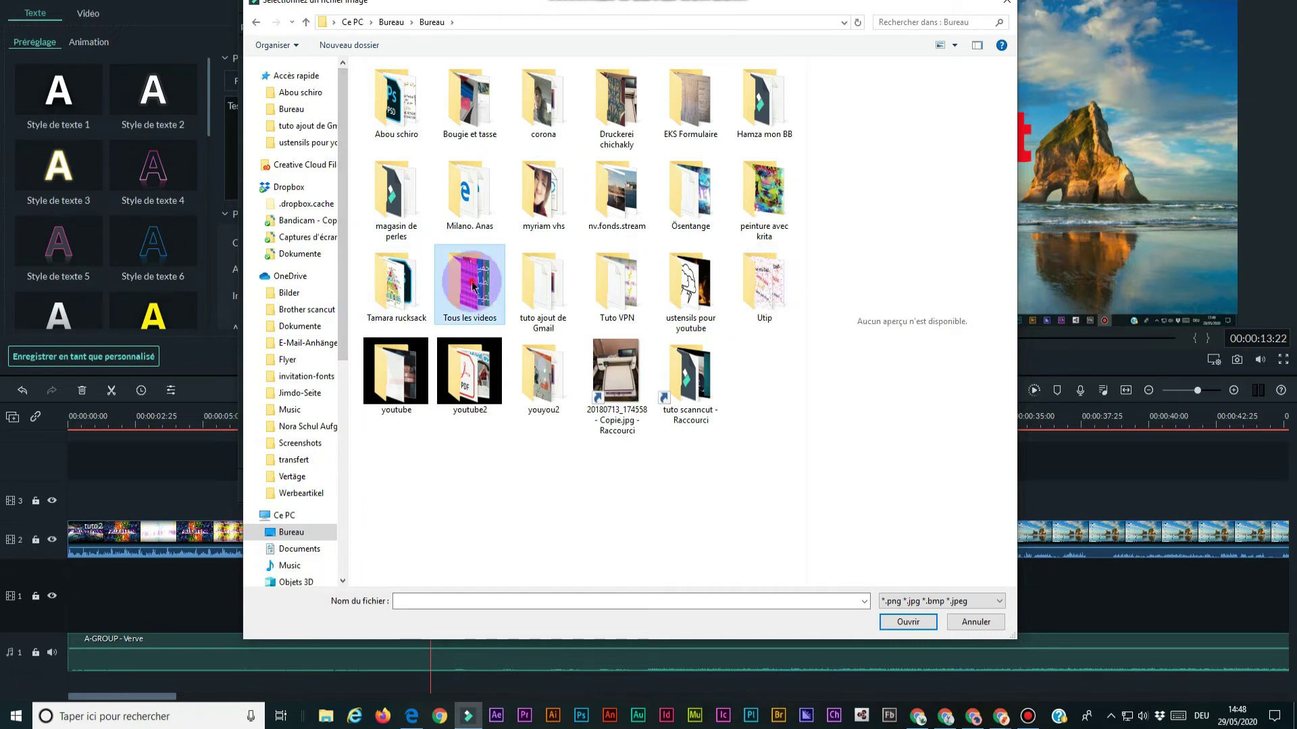
double_click(472, 283)
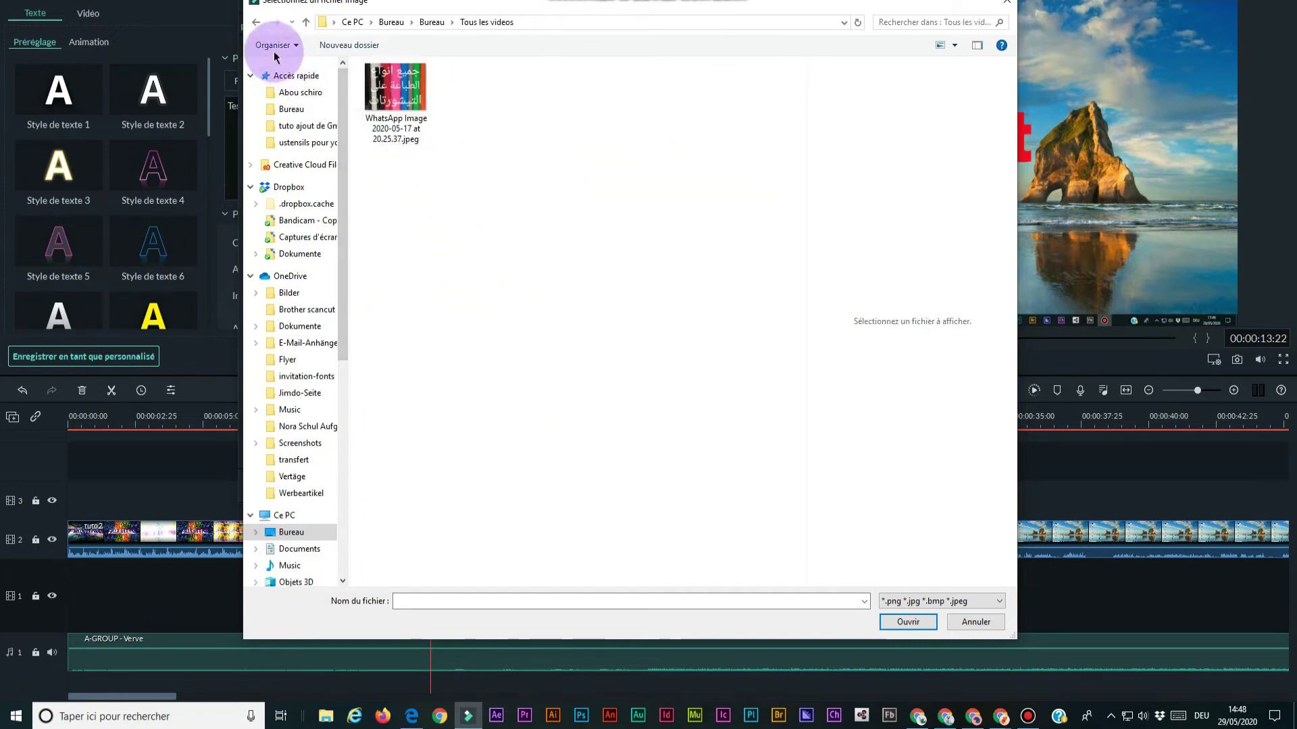
double_click(396, 91)
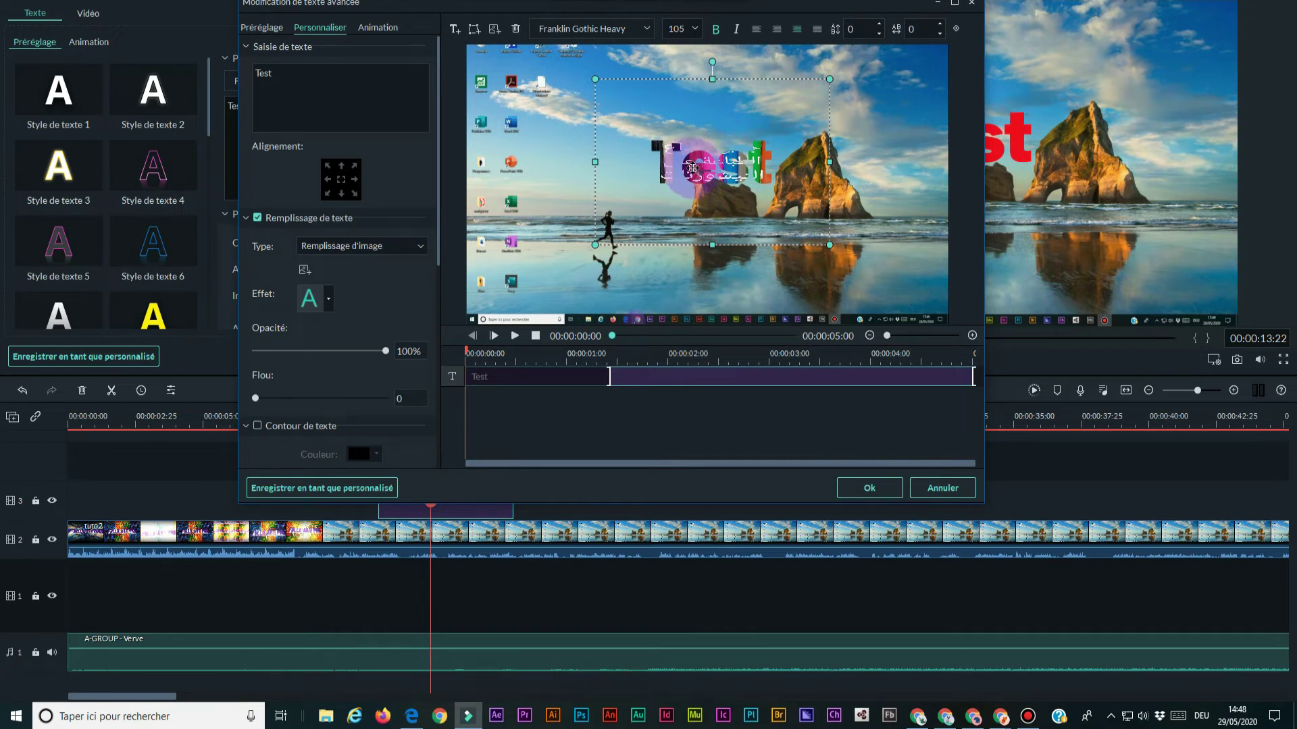
Switch the Test title back to plain text fill and try its opacity and blur, leaving them at 100% and 0.
click(419, 251)
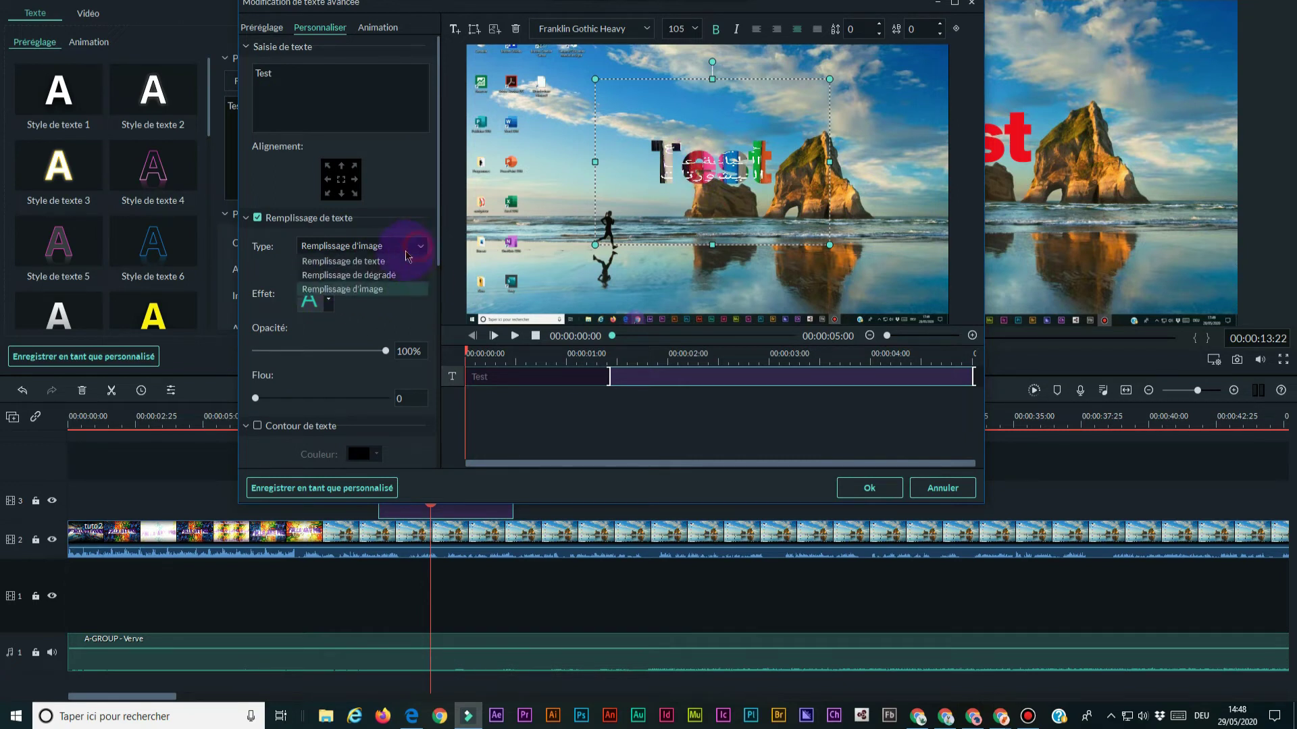
click(350, 263)
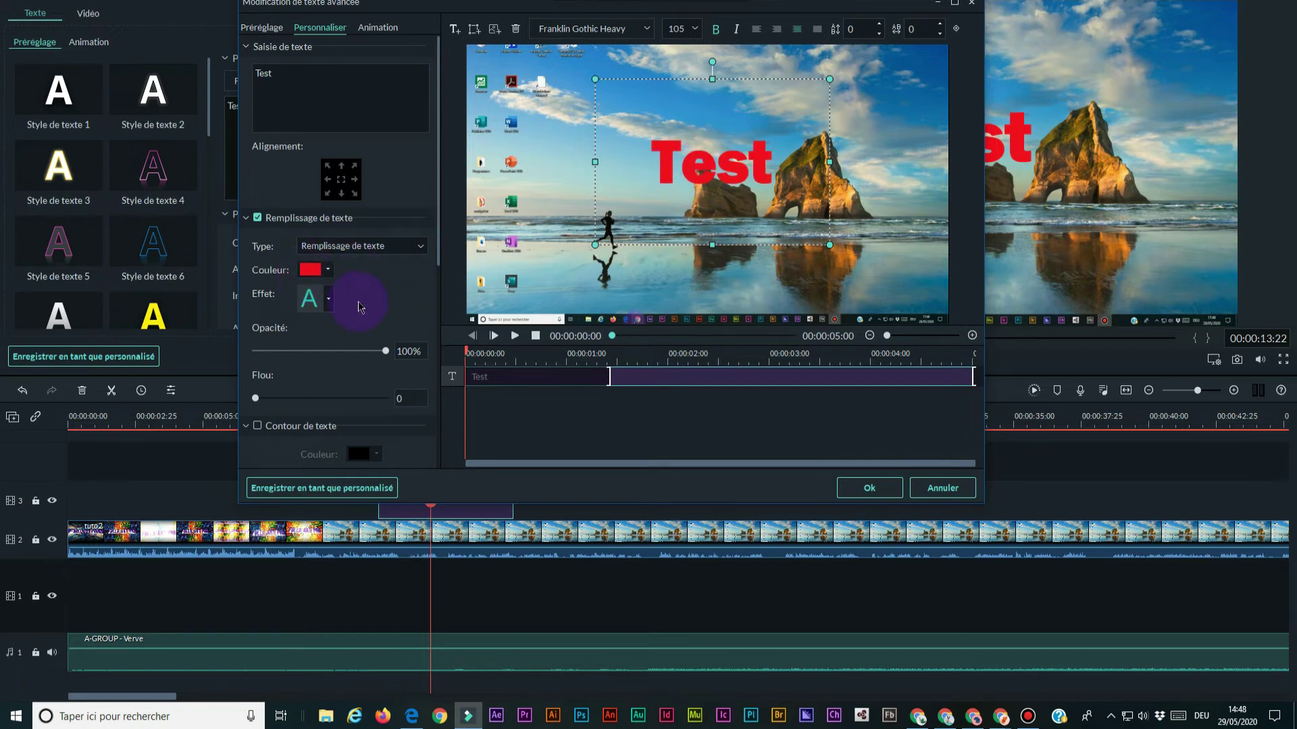
scroll(377, 303, down, 2)
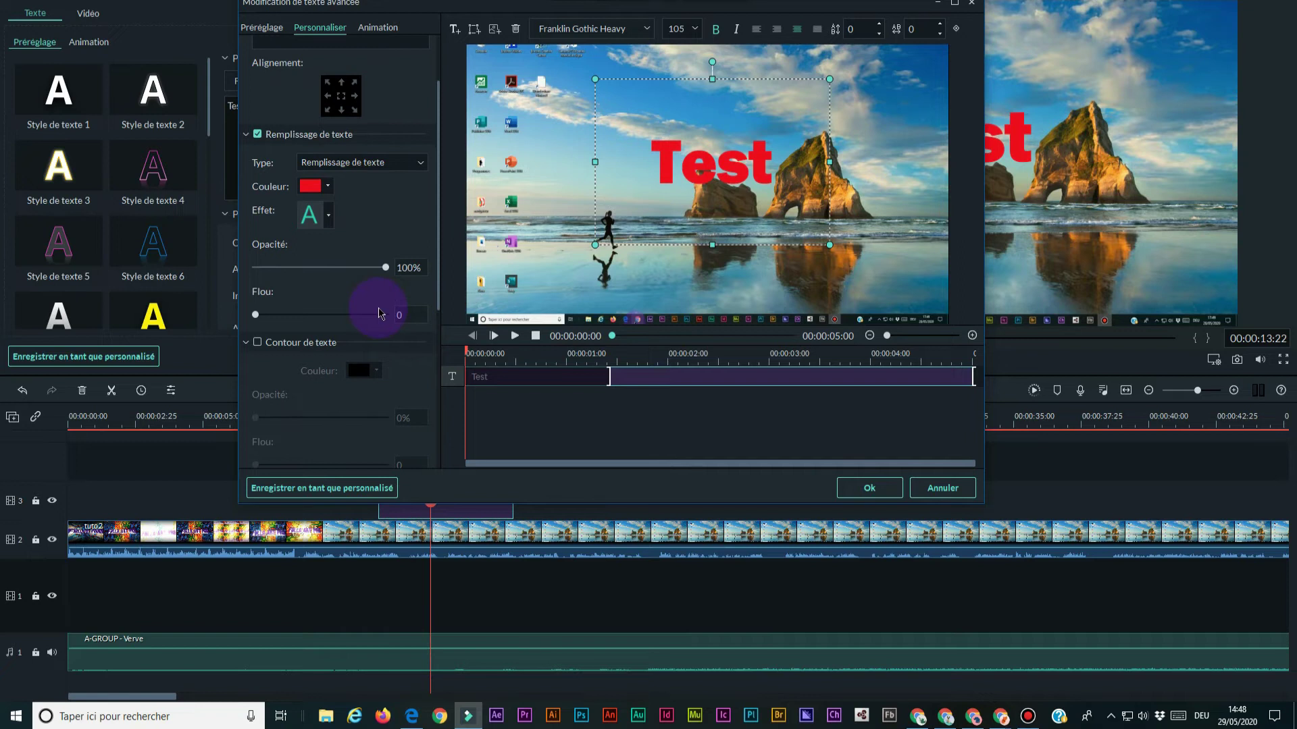
click(386, 268)
mouse_move(386, 270)
mouse_down()
mouse_move(268, 272)
mouse_move(390, 268)
mouse_up()
drag(259, 319, 372, 318)
drag(380, 318, 283, 378)
Enable the Test title's text outline and set its colour to blue #0000ff.
click(256, 345)
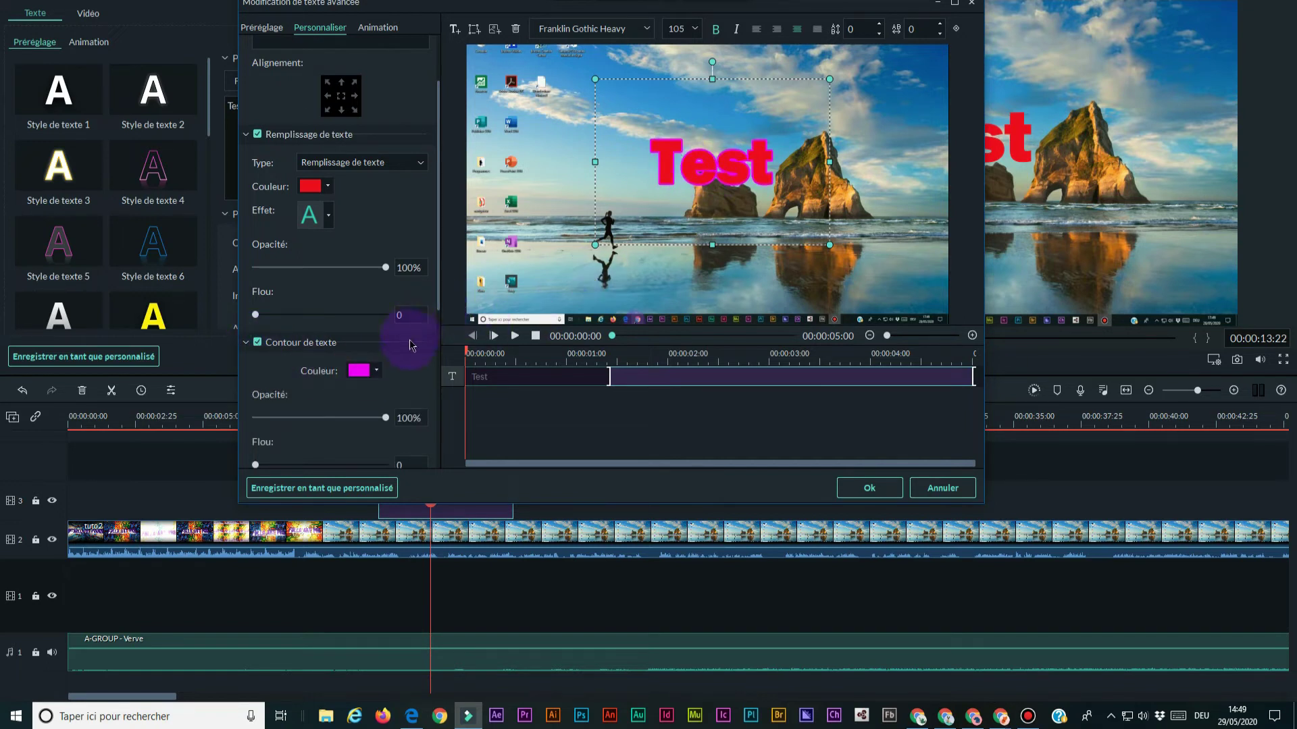
click(376, 373)
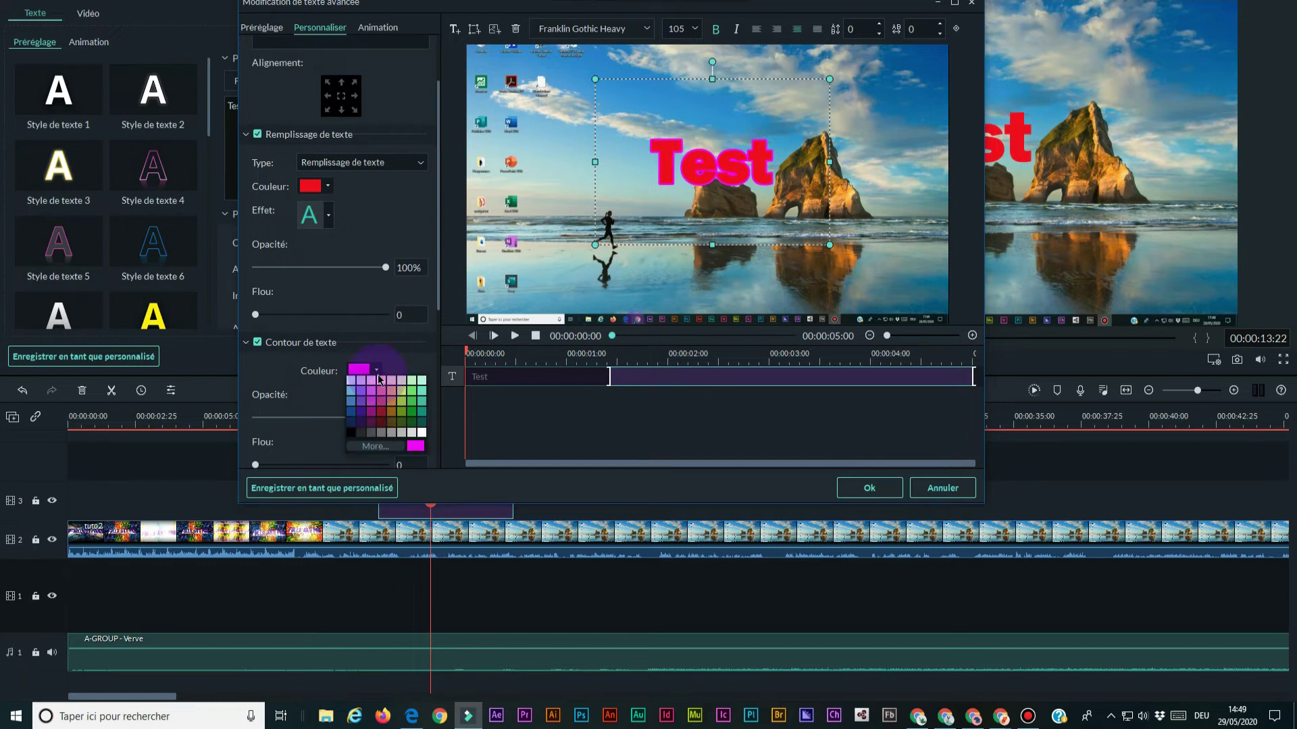
click(376, 447)
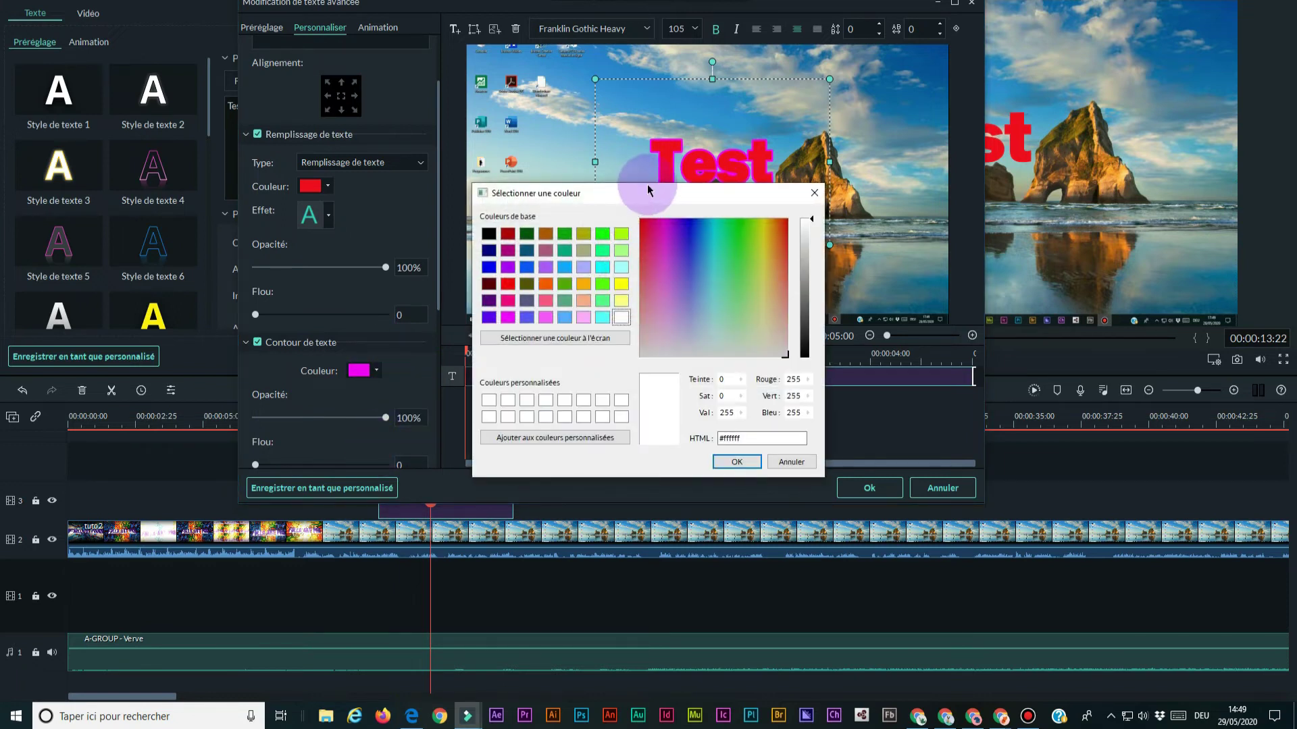
drag(648, 189, 362, 74)
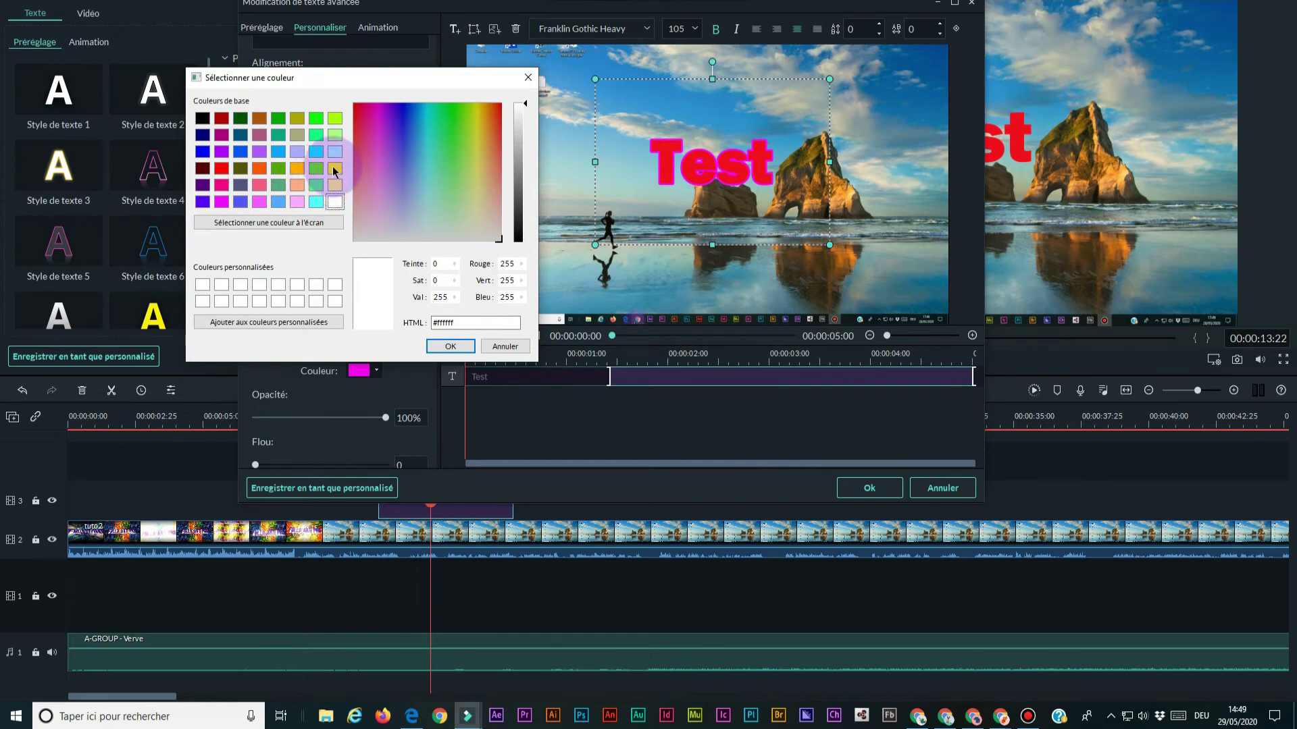
click(203, 152)
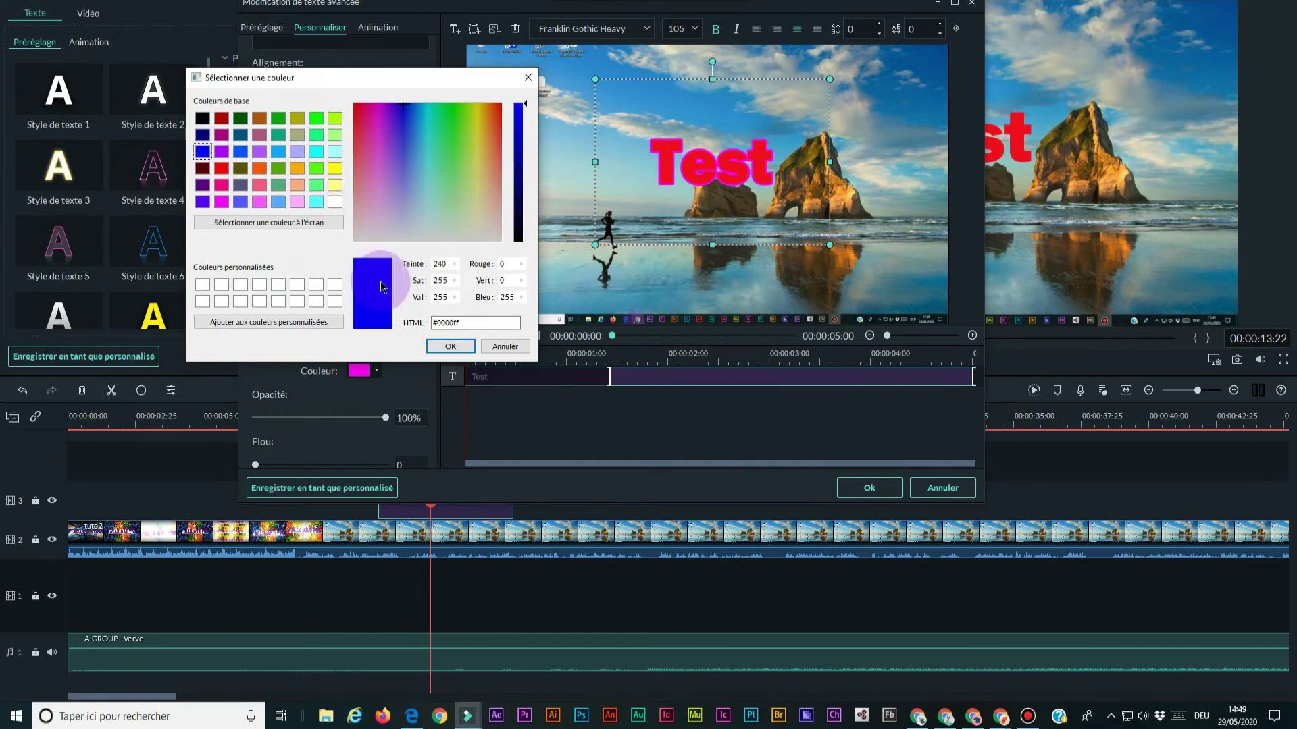
click(450, 346)
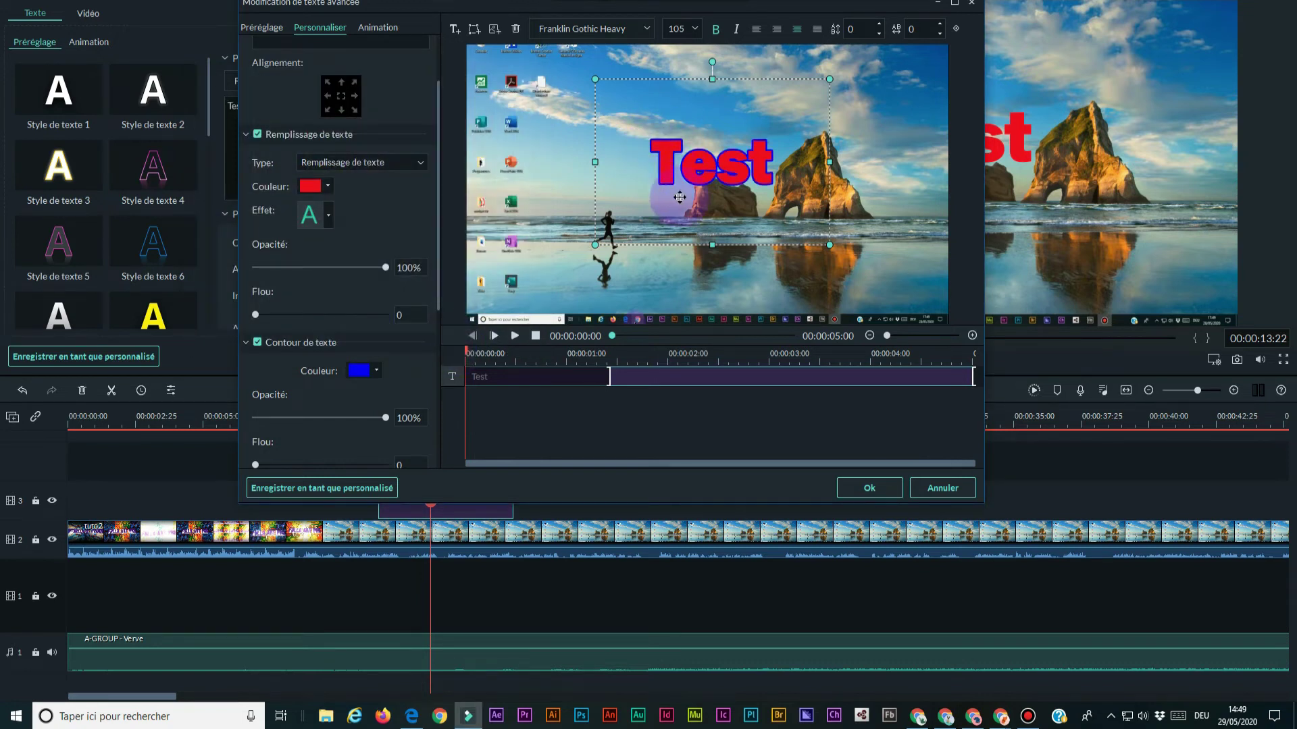
Set the Test title's fill colour to yellow #ffff00.
click(328, 187)
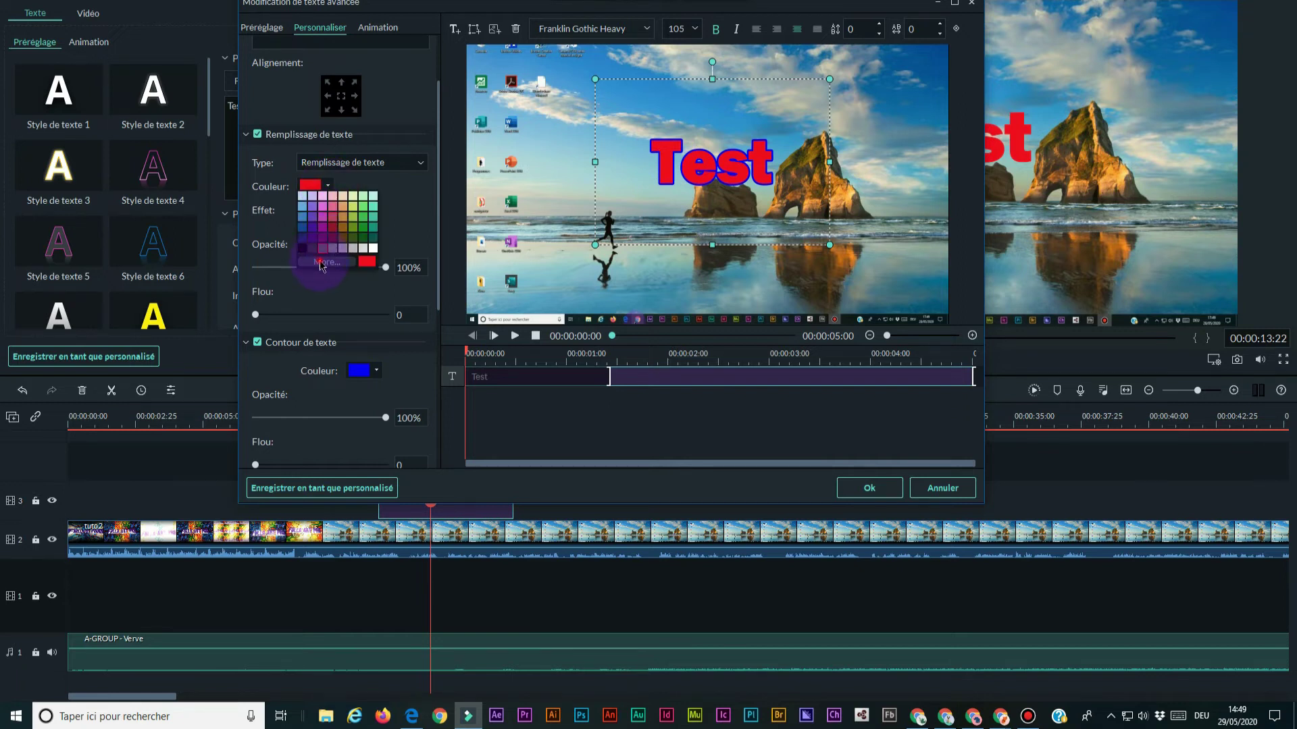
click(318, 260)
click(621, 285)
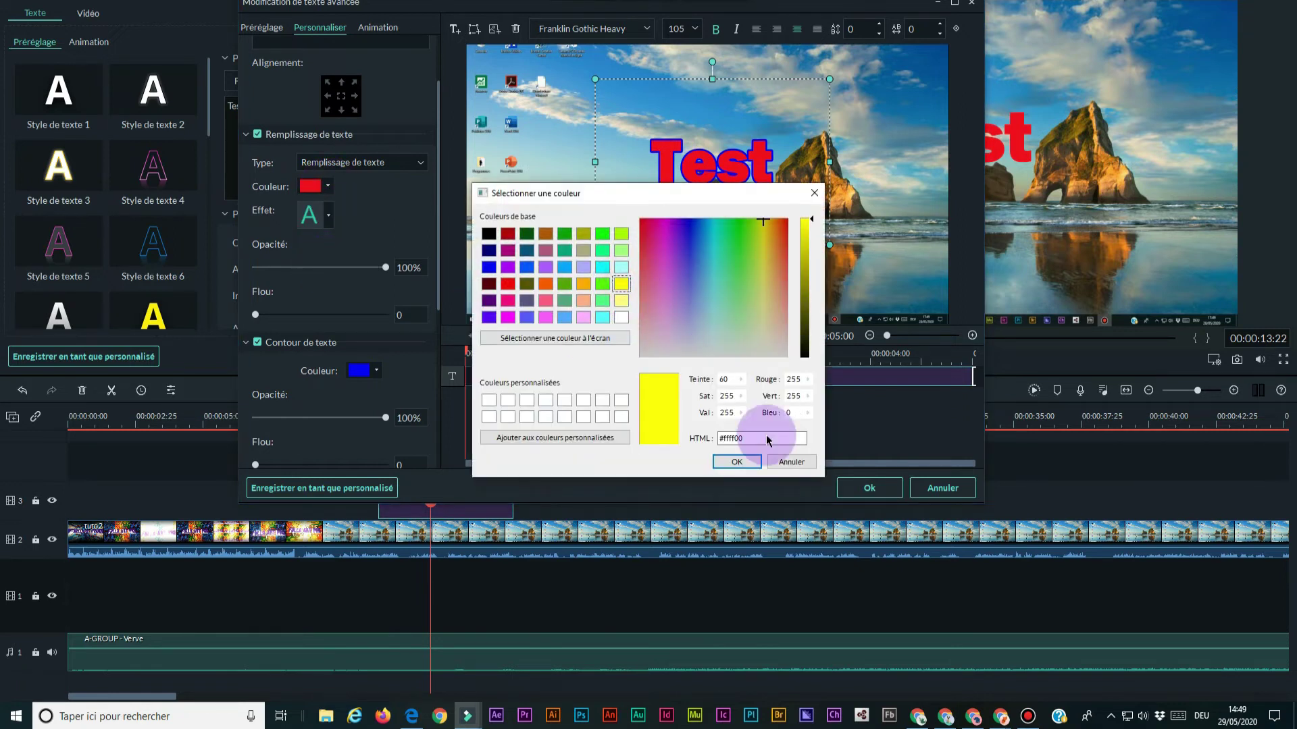
click(736, 461)
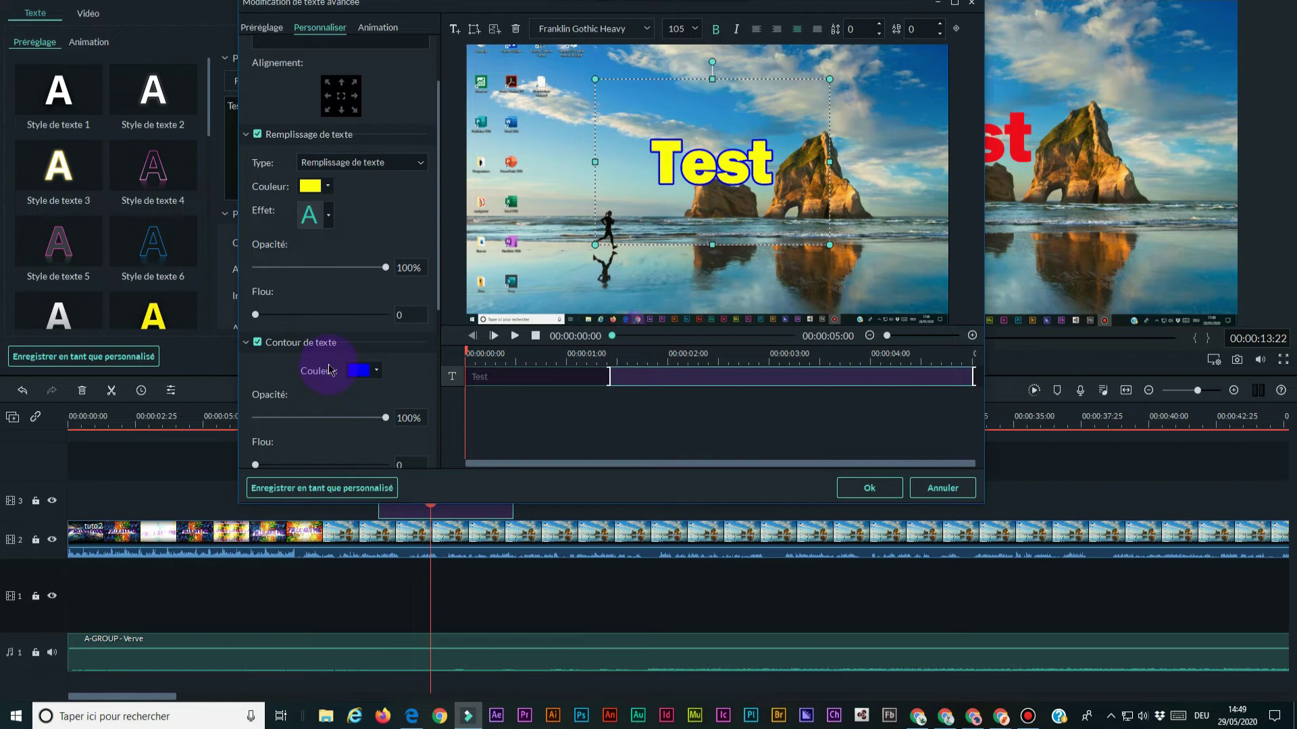
Increase the text outline's size to 19.
scroll(329, 370, down, 3)
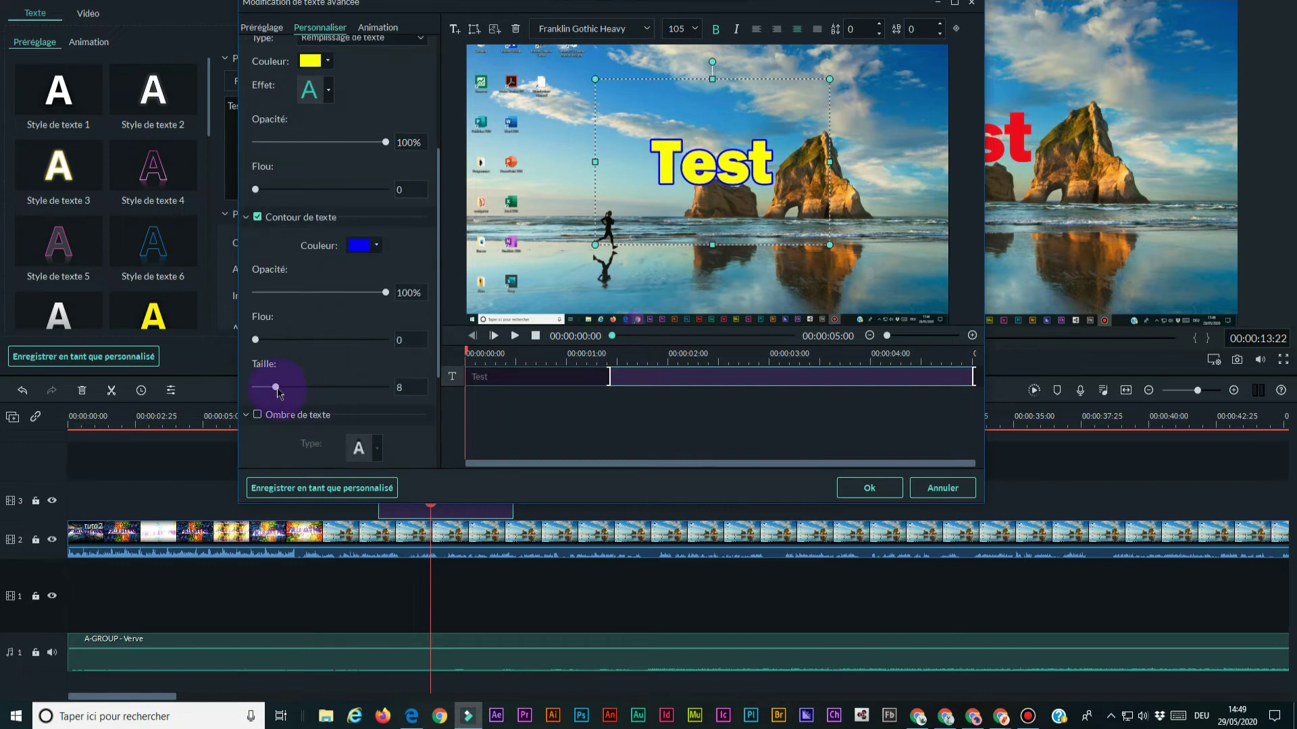
drag(275, 387, 295, 387)
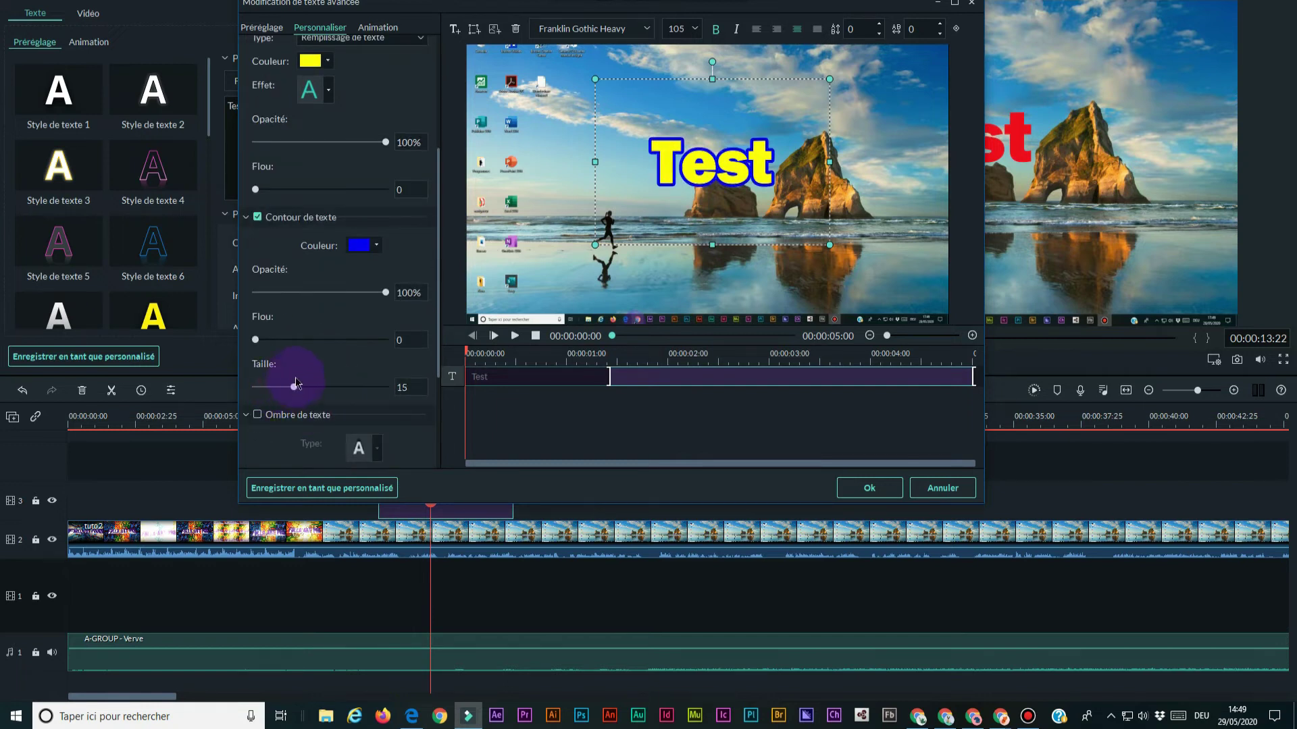
mouse_move(302, 390)
mouse_down()
mouse_move(411, 387)
mouse_move(243, 401)
mouse_move(360, 394)
mouse_move(307, 401)
mouse_up()
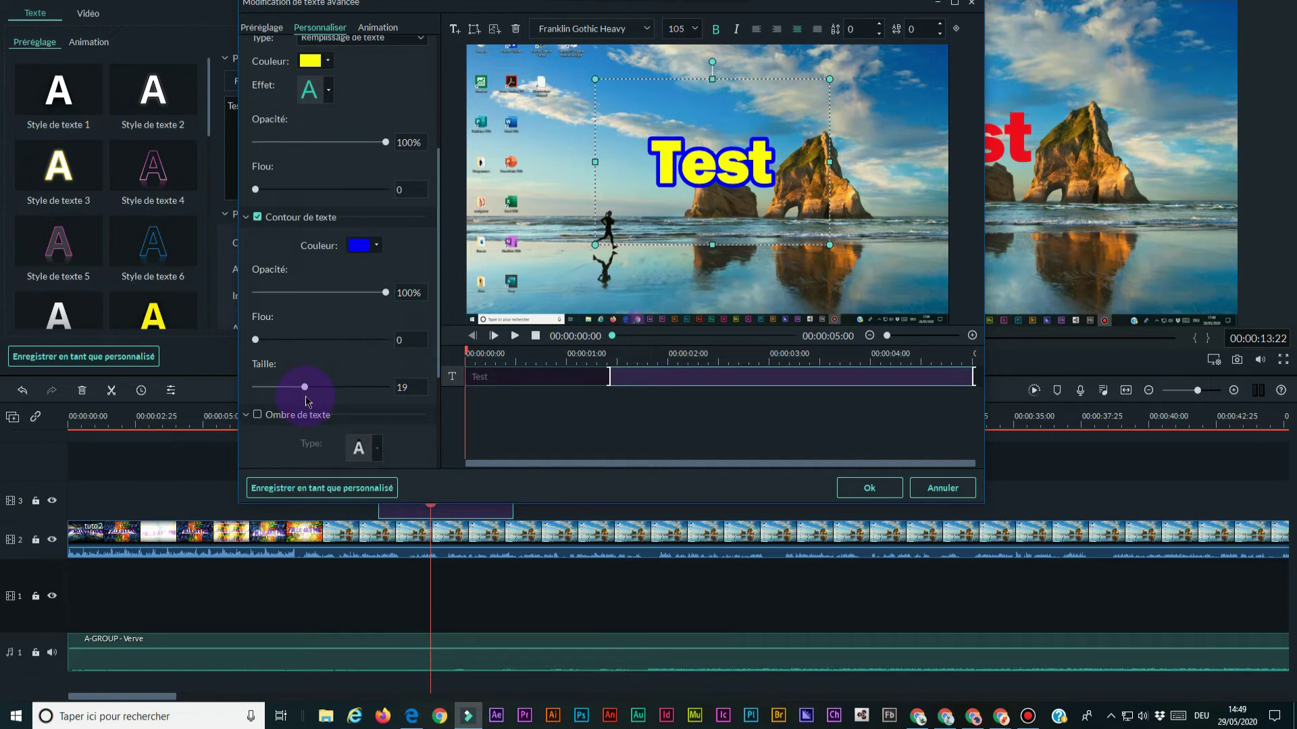
Disable the Test title's text outline and enable its text shadow instead.
scroll(331, 364, down, 1)
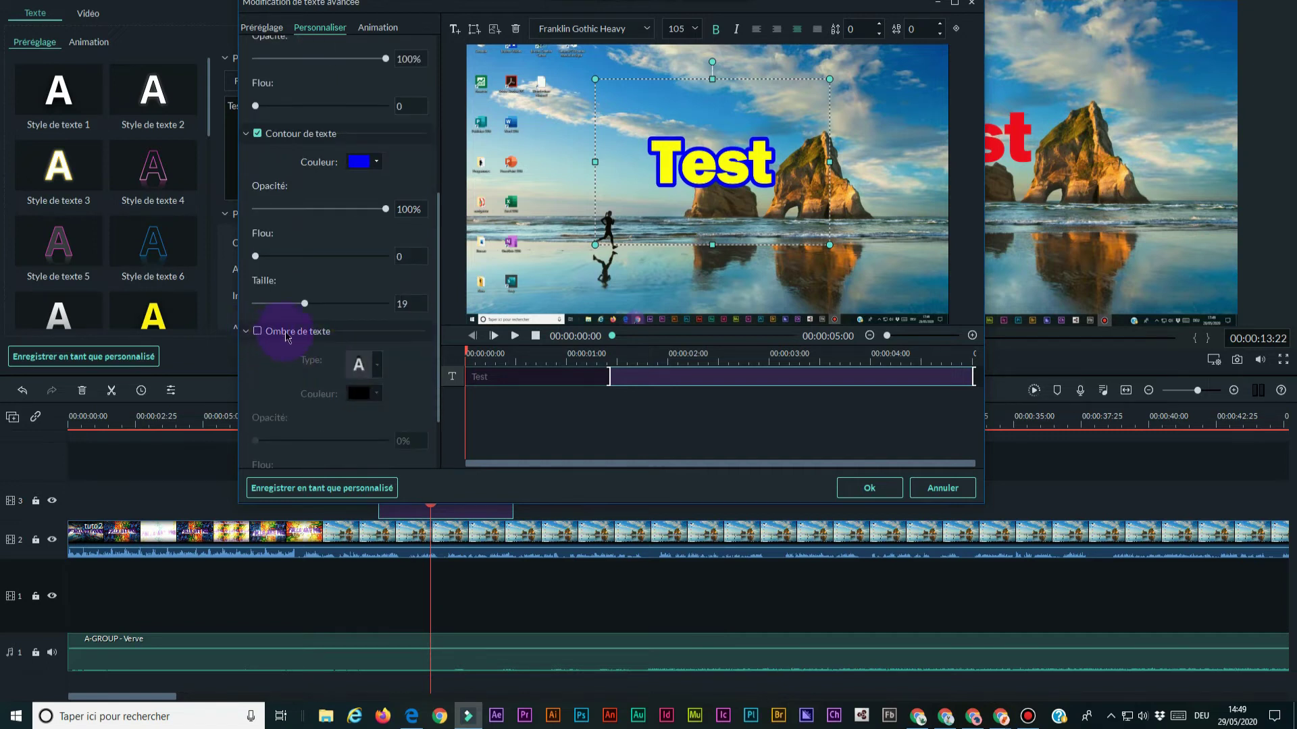
click(258, 134)
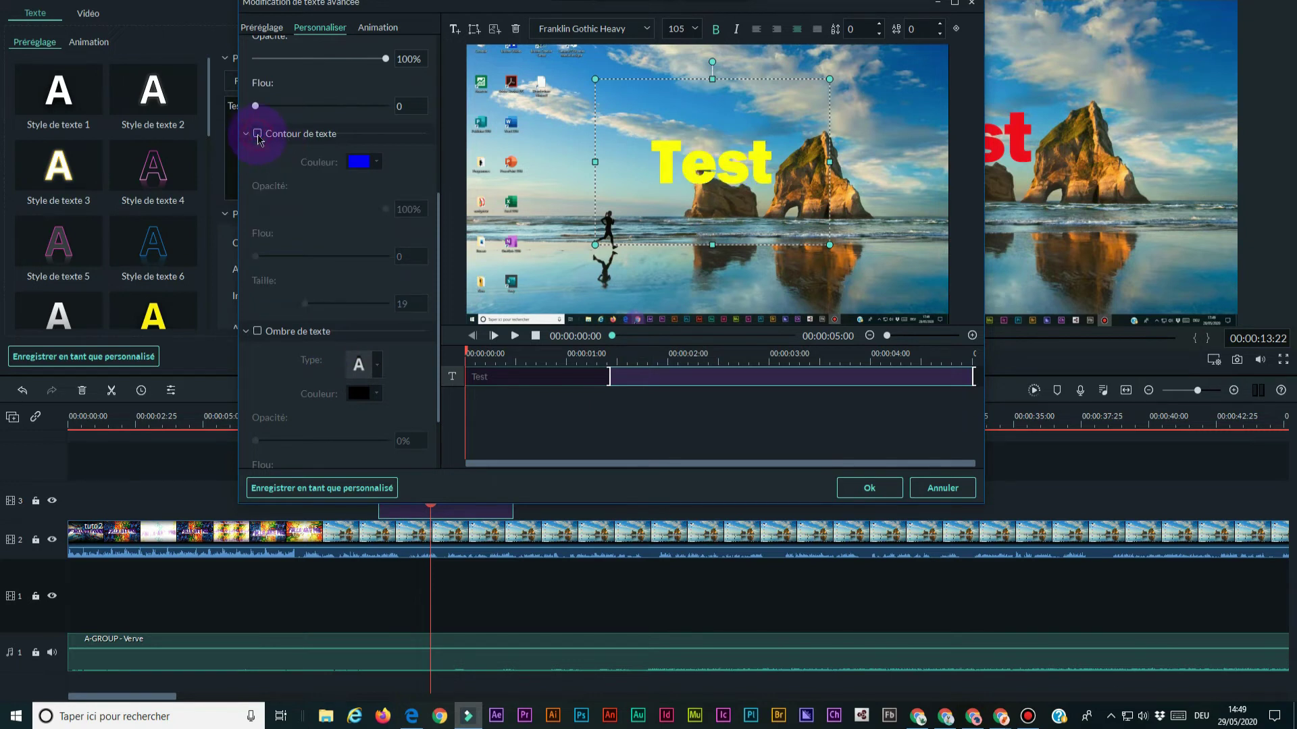
click(256, 332)
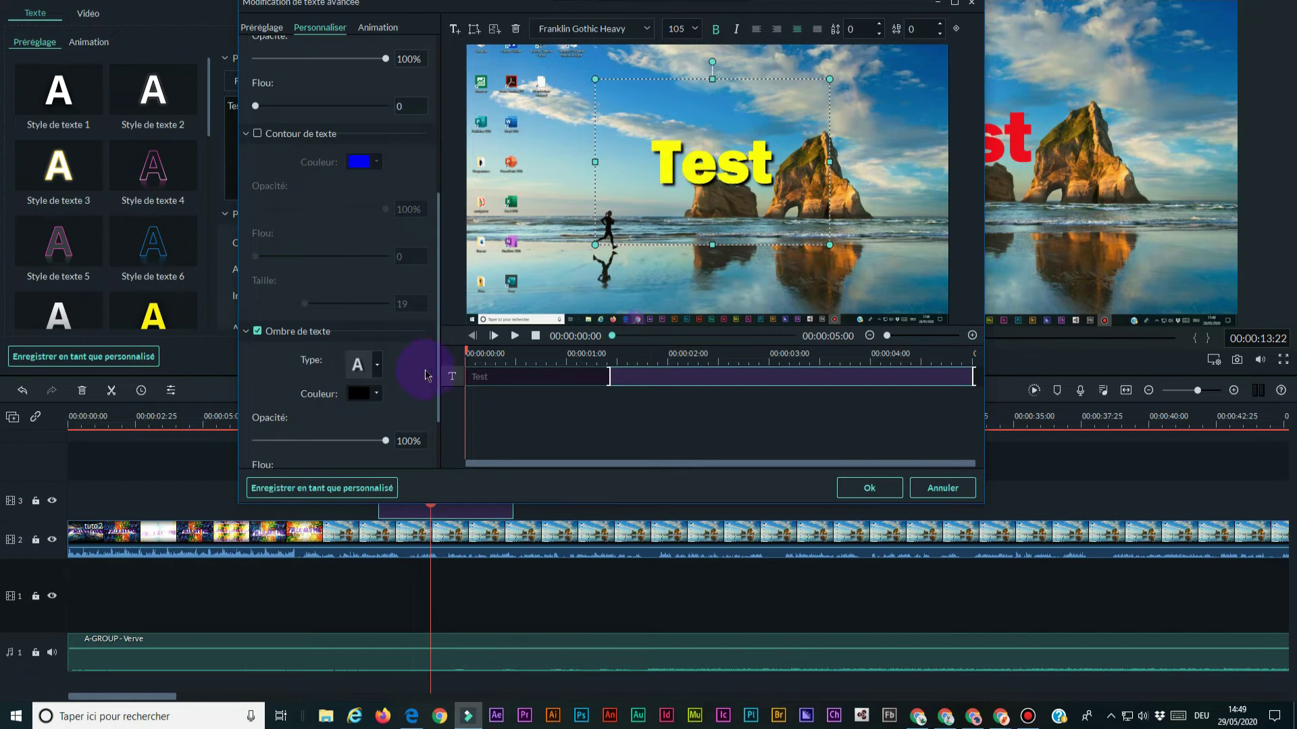
Try the text shadow's opacity and blur, leaving them at 100% and 5, and set its distance to 3.
scroll(403, 378, down, 1)
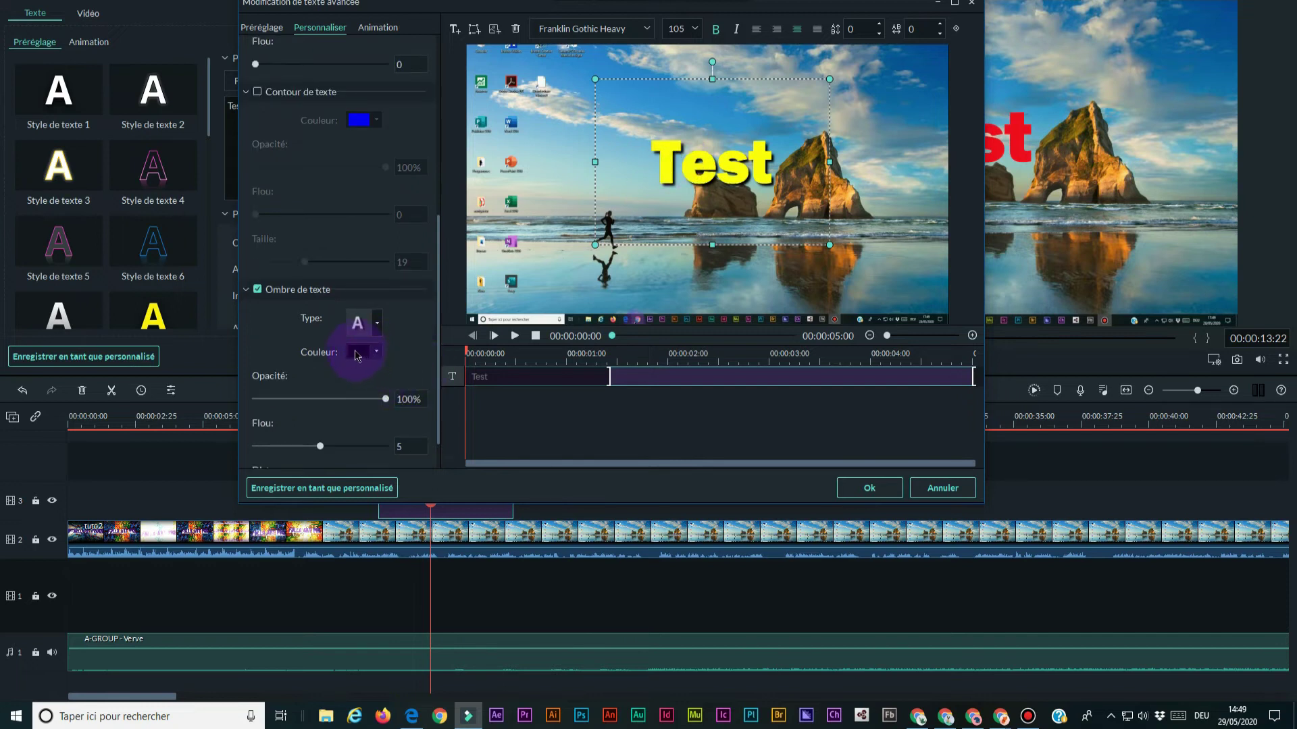
scroll(310, 413, down, 1)
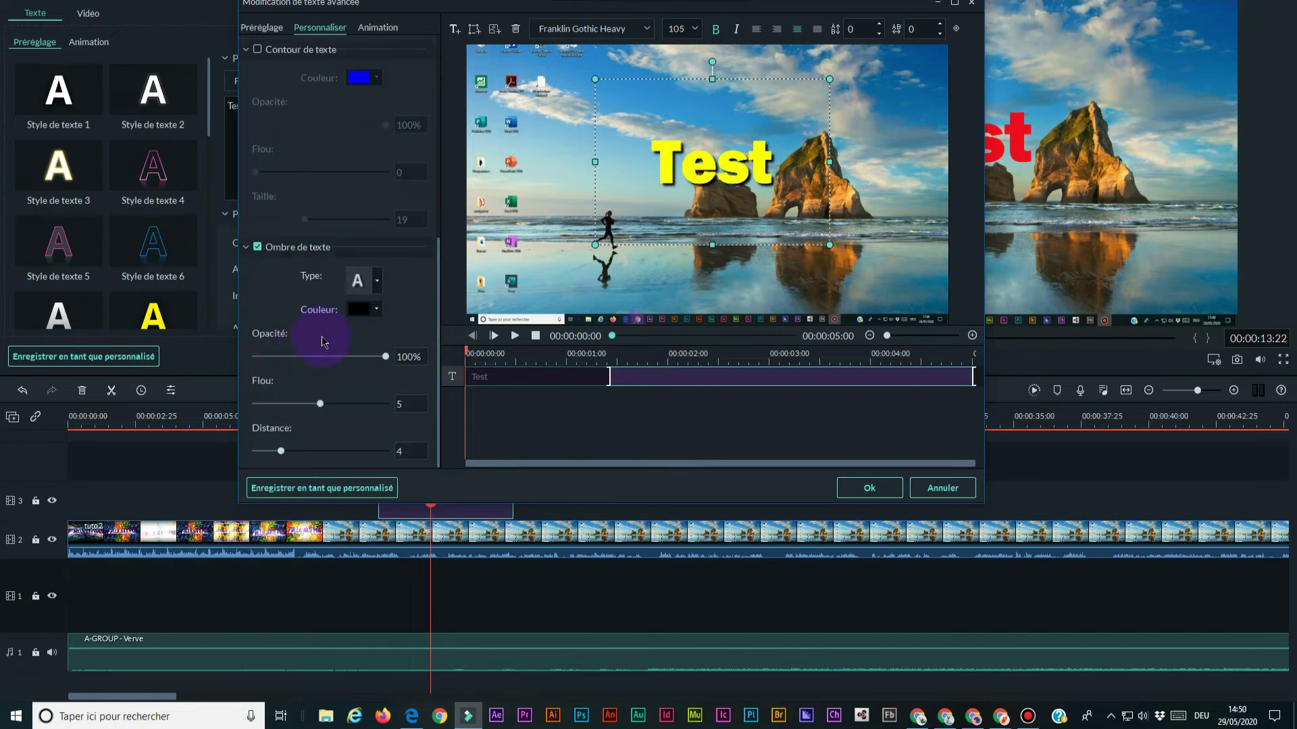
mouse_move(386, 361)
mouse_down()
mouse_move(291, 361)
mouse_move(389, 364)
mouse_up()
mouse_move(320, 403)
mouse_down()
mouse_move(383, 405)
mouse_move(325, 417)
mouse_up()
mouse_move(301, 454)
mouse_down()
mouse_move(321, 451)
mouse_move(261, 452)
mouse_move(473, 456)
mouse_move(276, 454)
mouse_up()
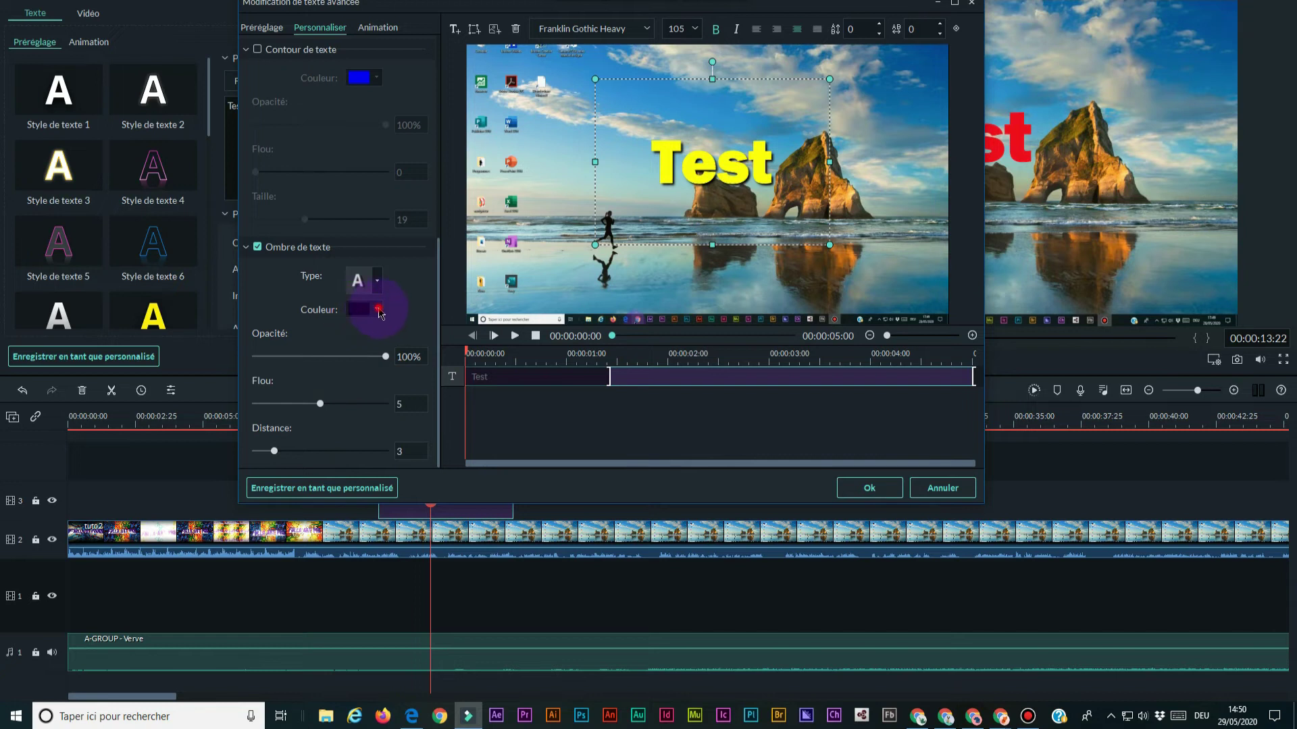
Set the text shadow's colour to a custom bright purple, trying #aa55ff first.
click(379, 310)
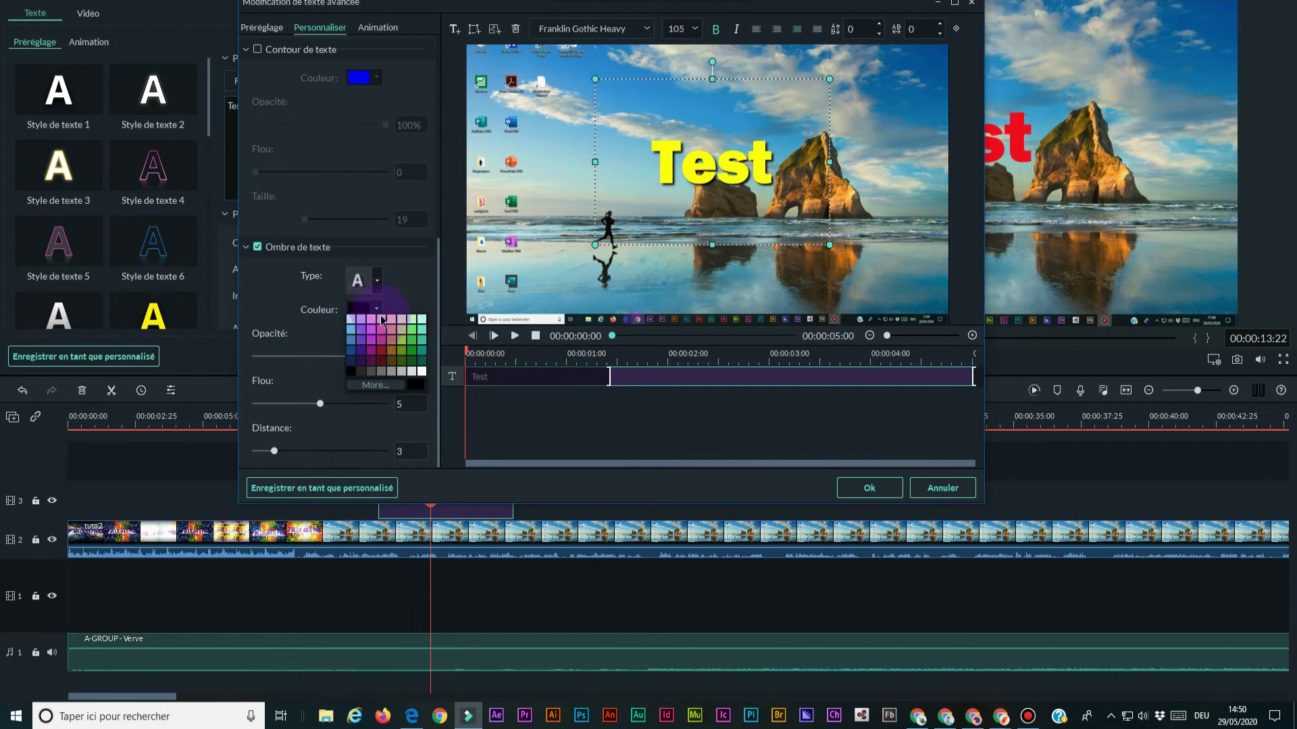
click(365, 387)
drag(646, 165, 383, 87)
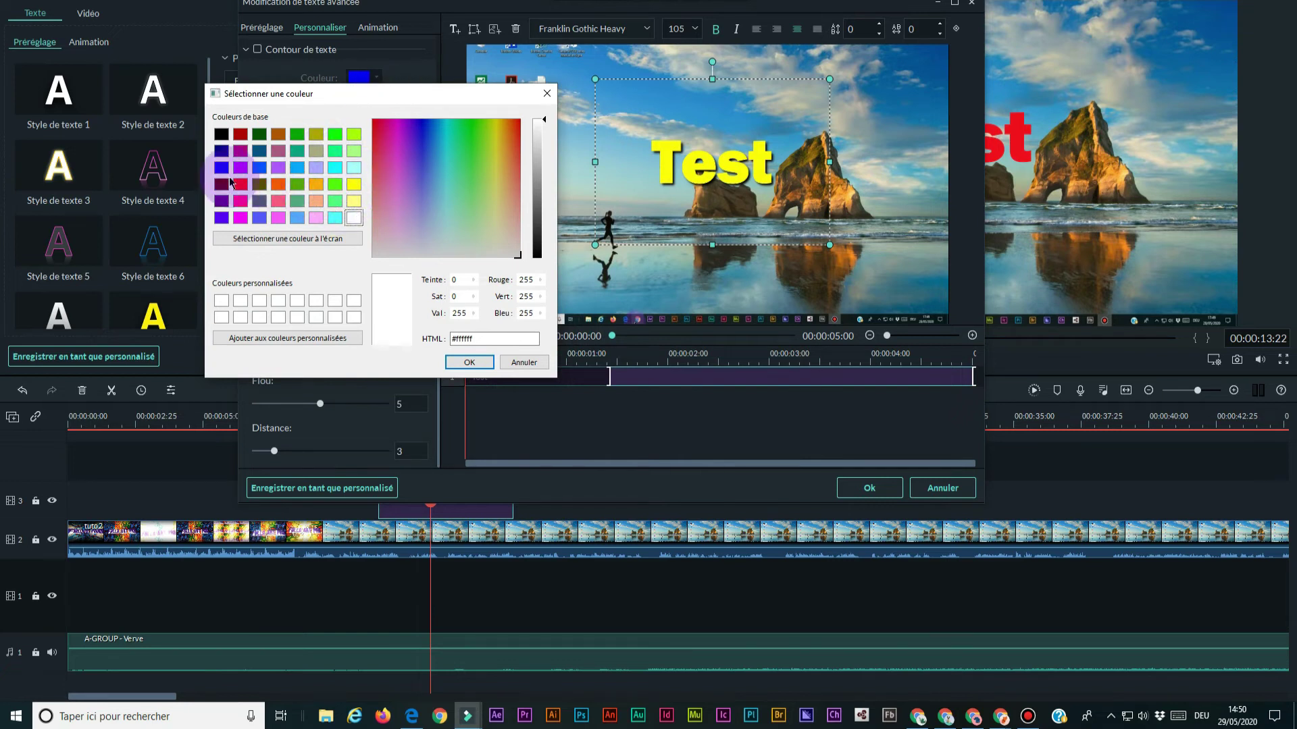
click(279, 167)
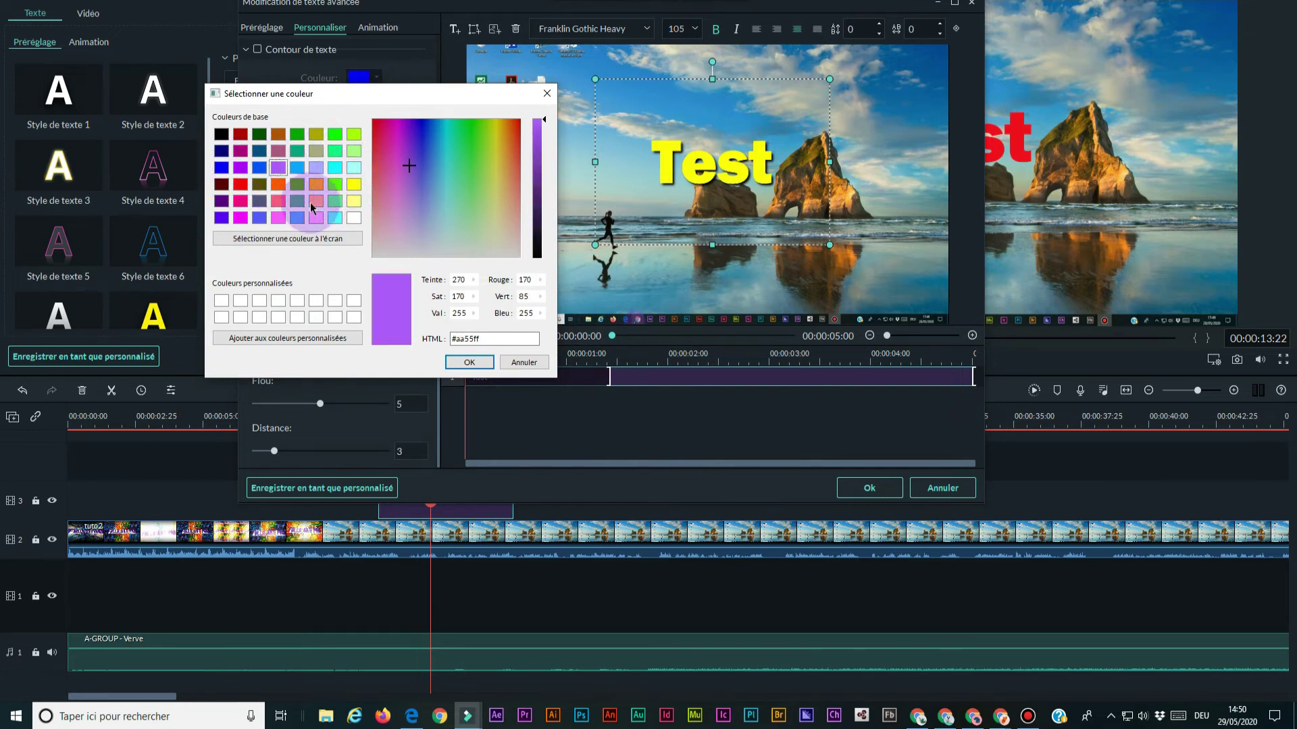
click(403, 123)
click(472, 362)
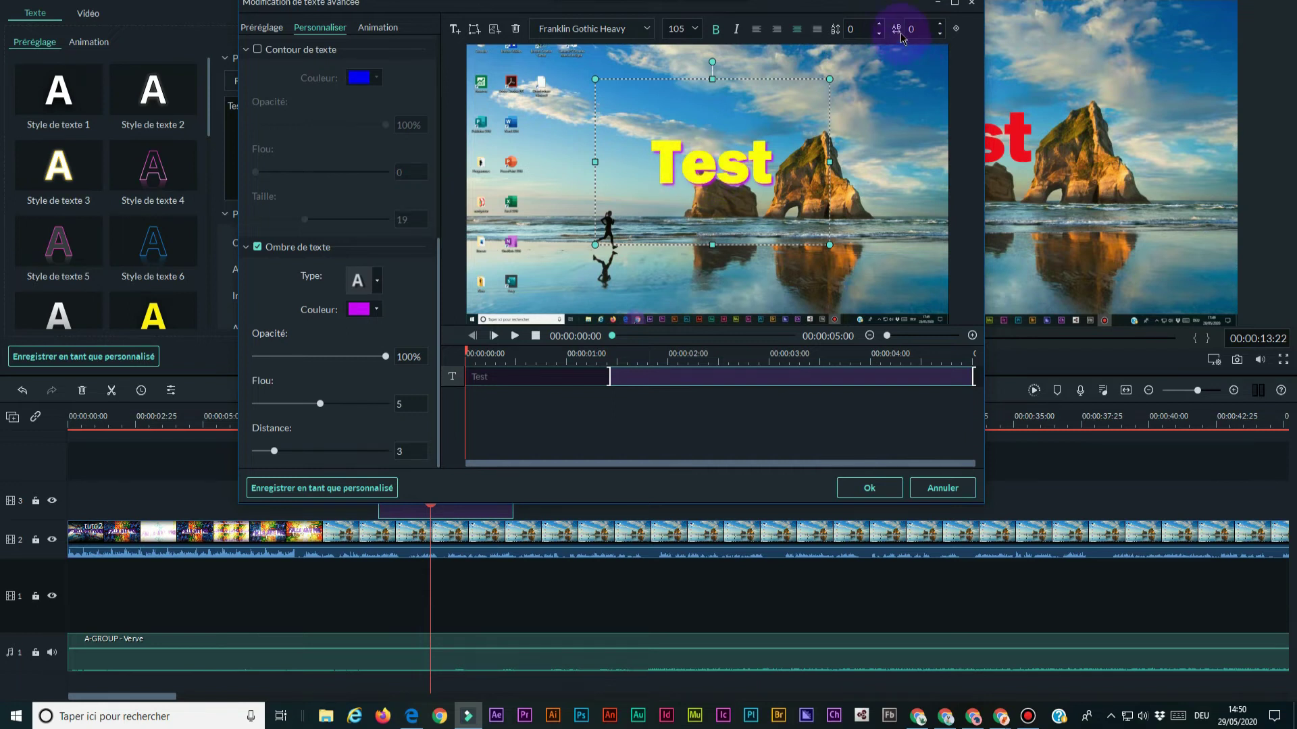
Set the Test title's character spacing to 18, apply the advanced text changes and finish editing the title.
double_click(937, 27)
scroll(940, 28, up, 7)
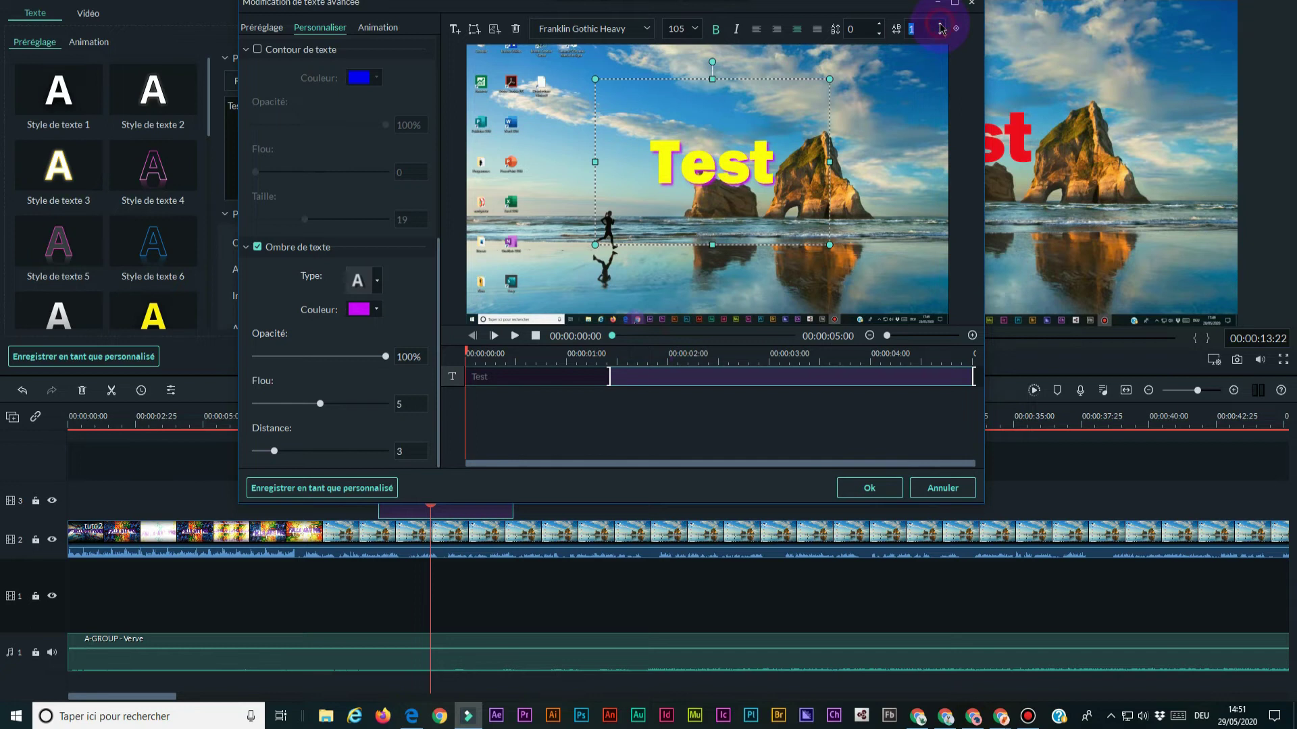
scroll(941, 29, up, 10)
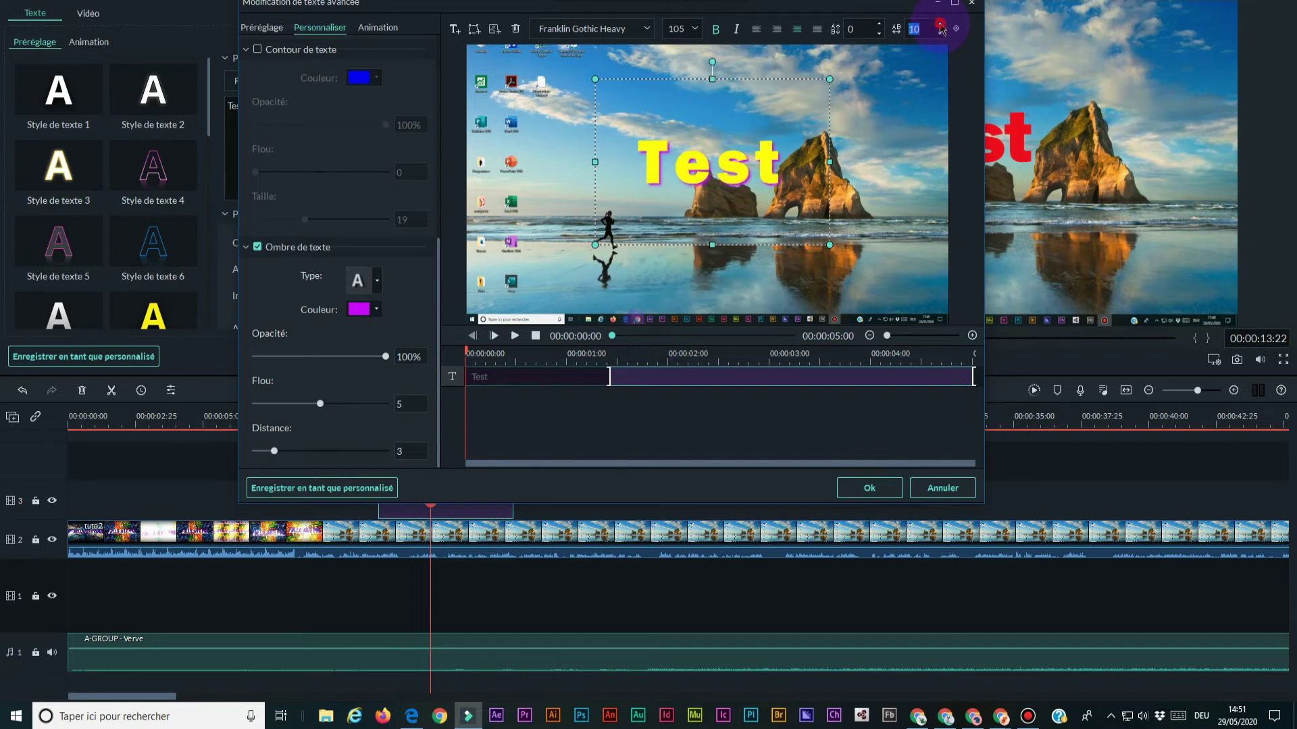
scroll(941, 28, up, 1)
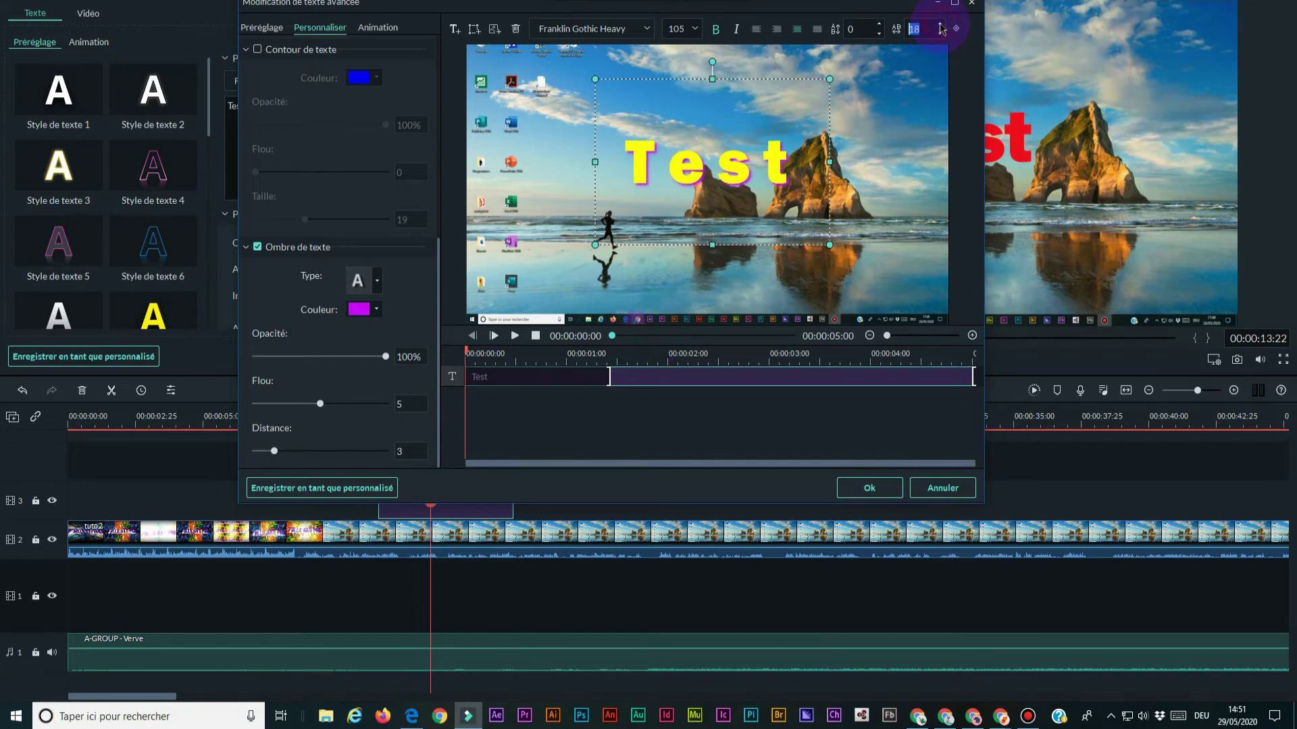
click(870, 488)
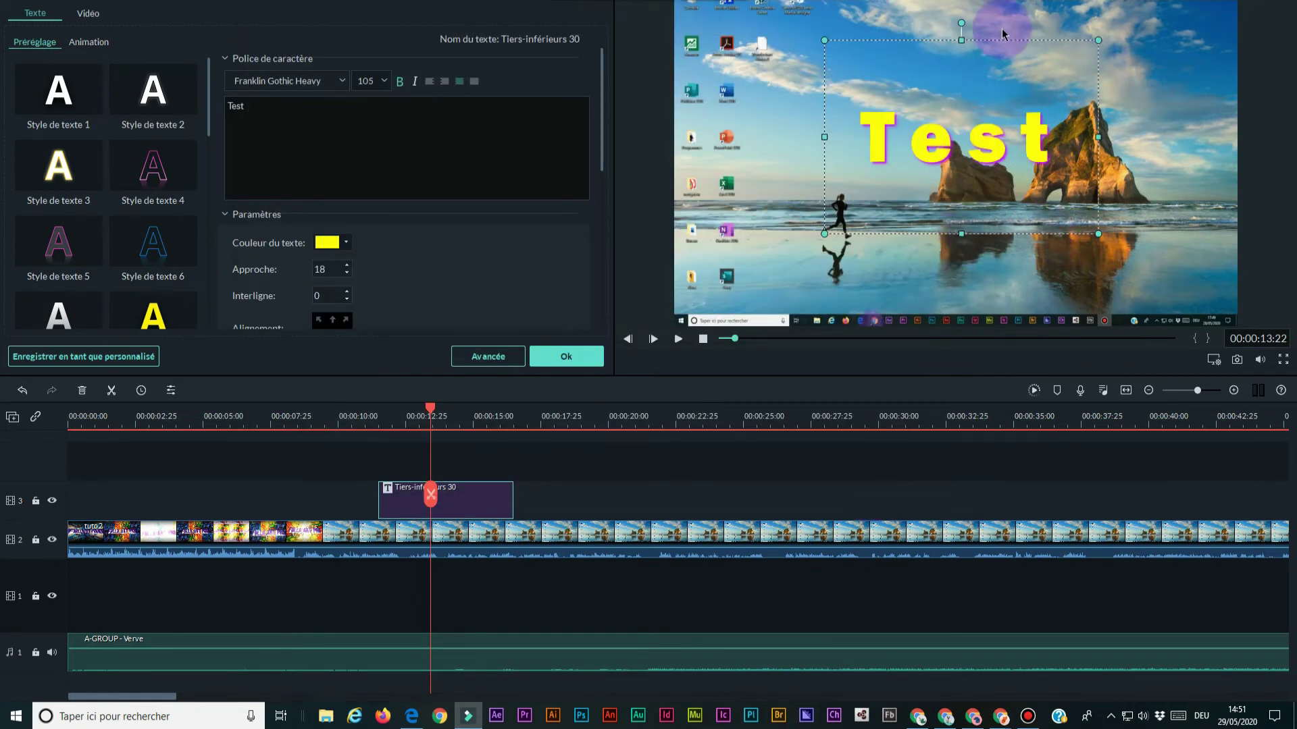
click(641, 226)
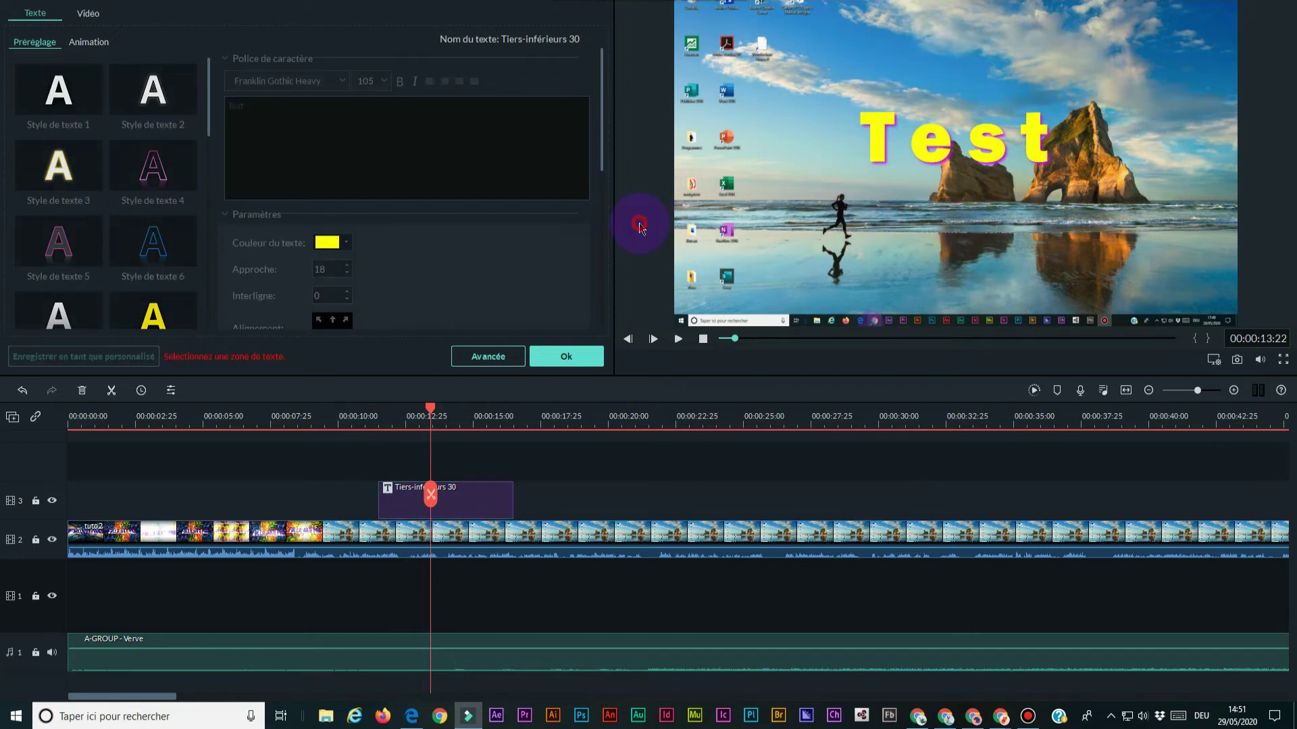
click(566, 358)
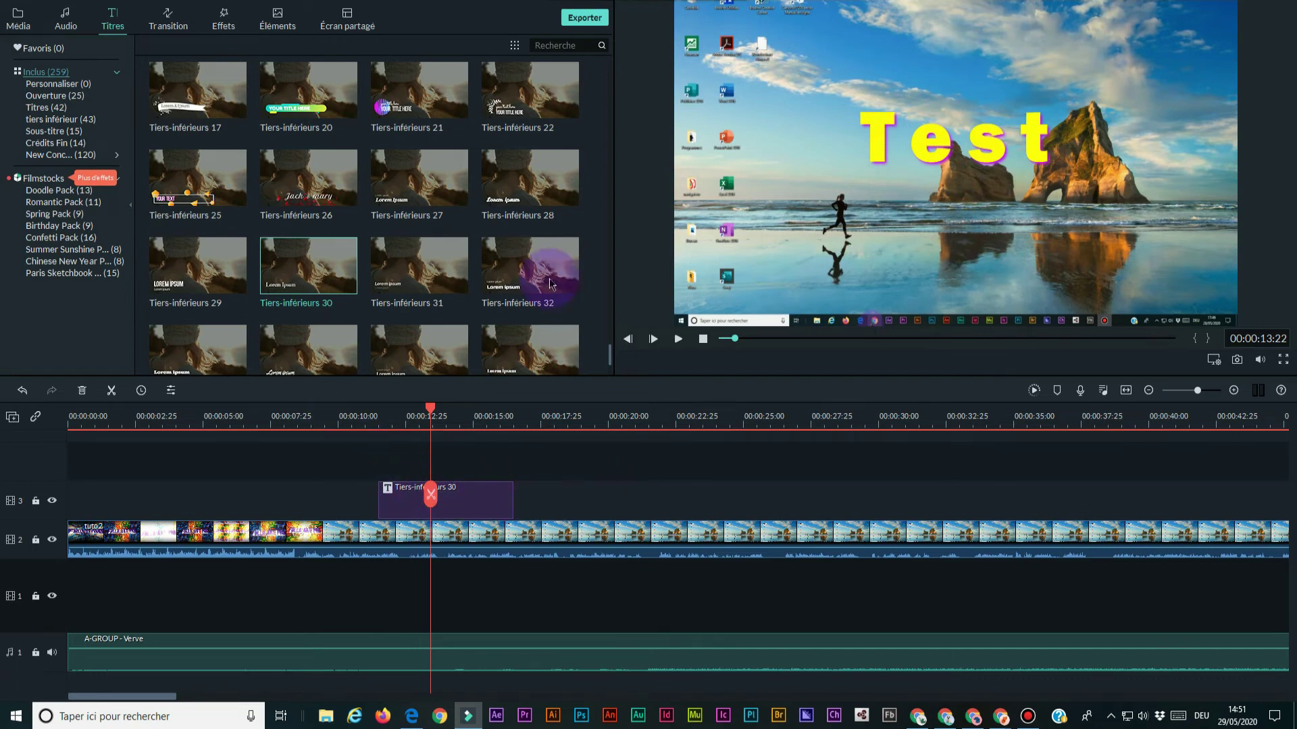
Move the Test title up and left in the frame and stack the Tiers-inférieurs 31 and 26 titles above it on new tracks.
click(932, 145)
drag(932, 140, 878, 56)
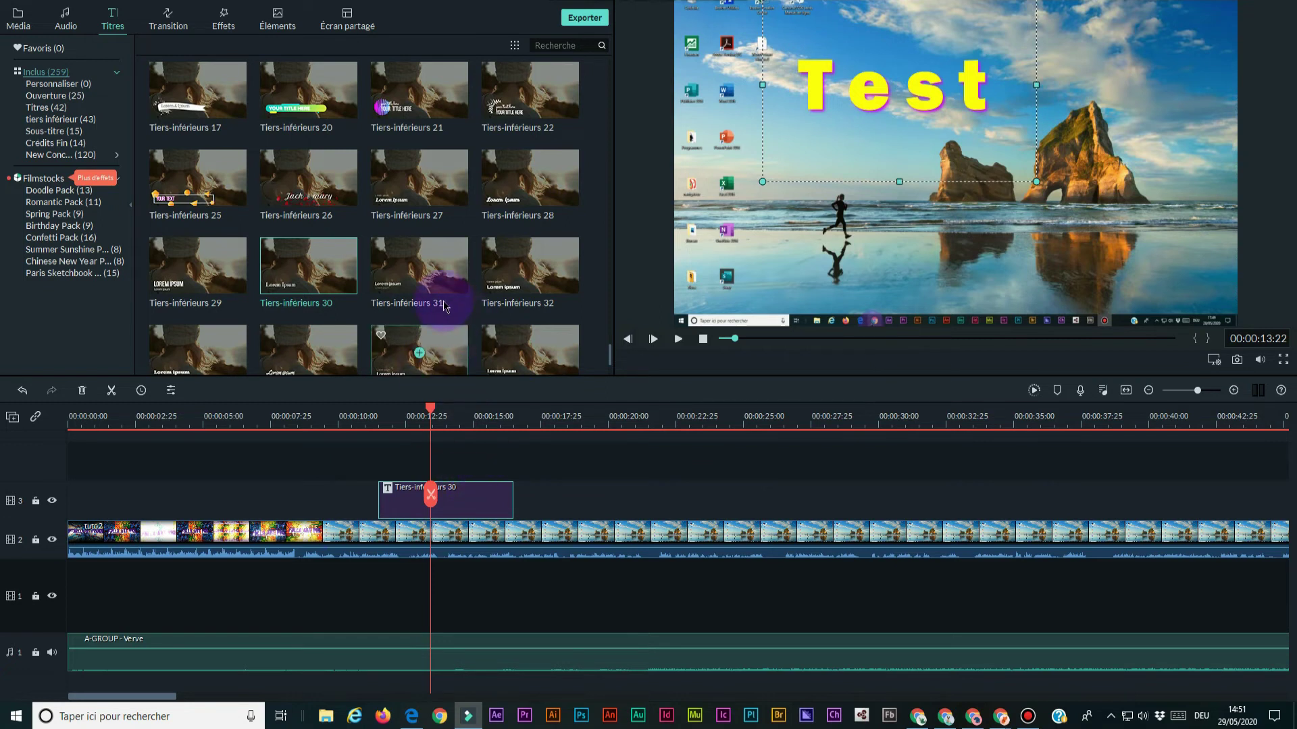
drag(435, 270, 390, 459)
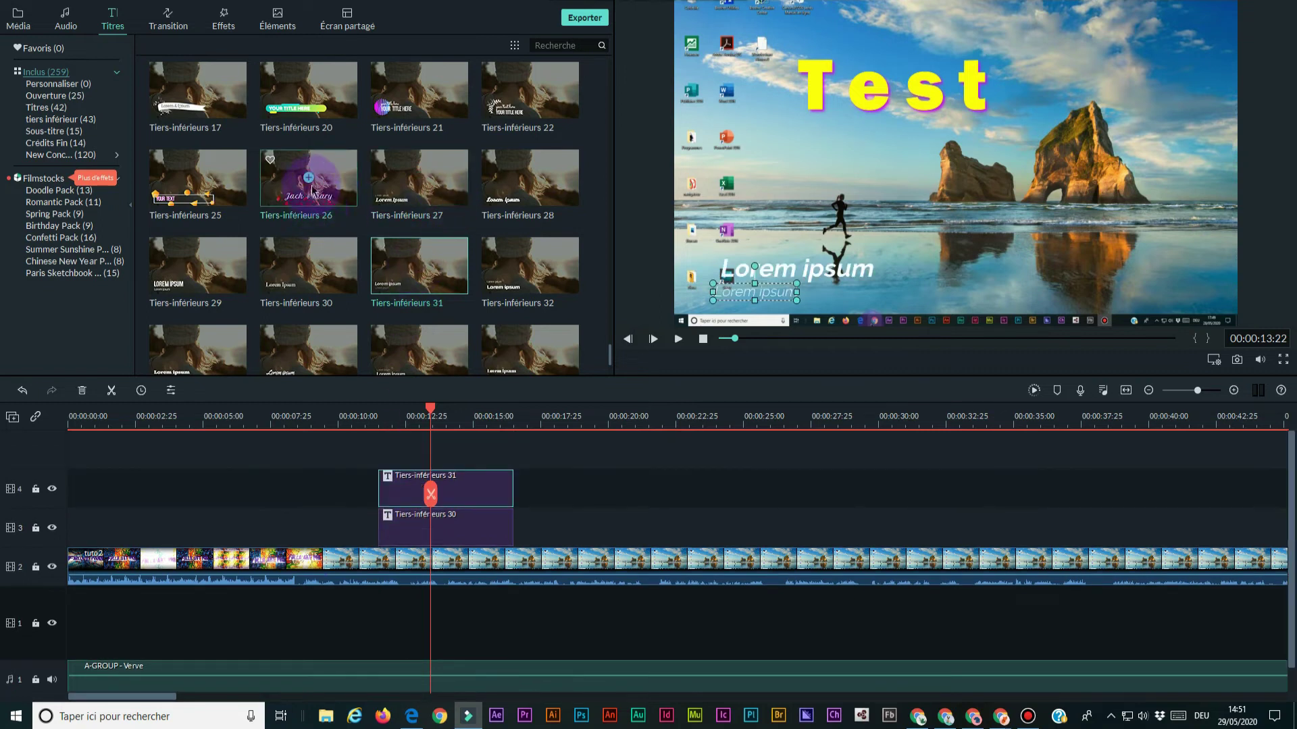
drag(308, 177, 385, 442)
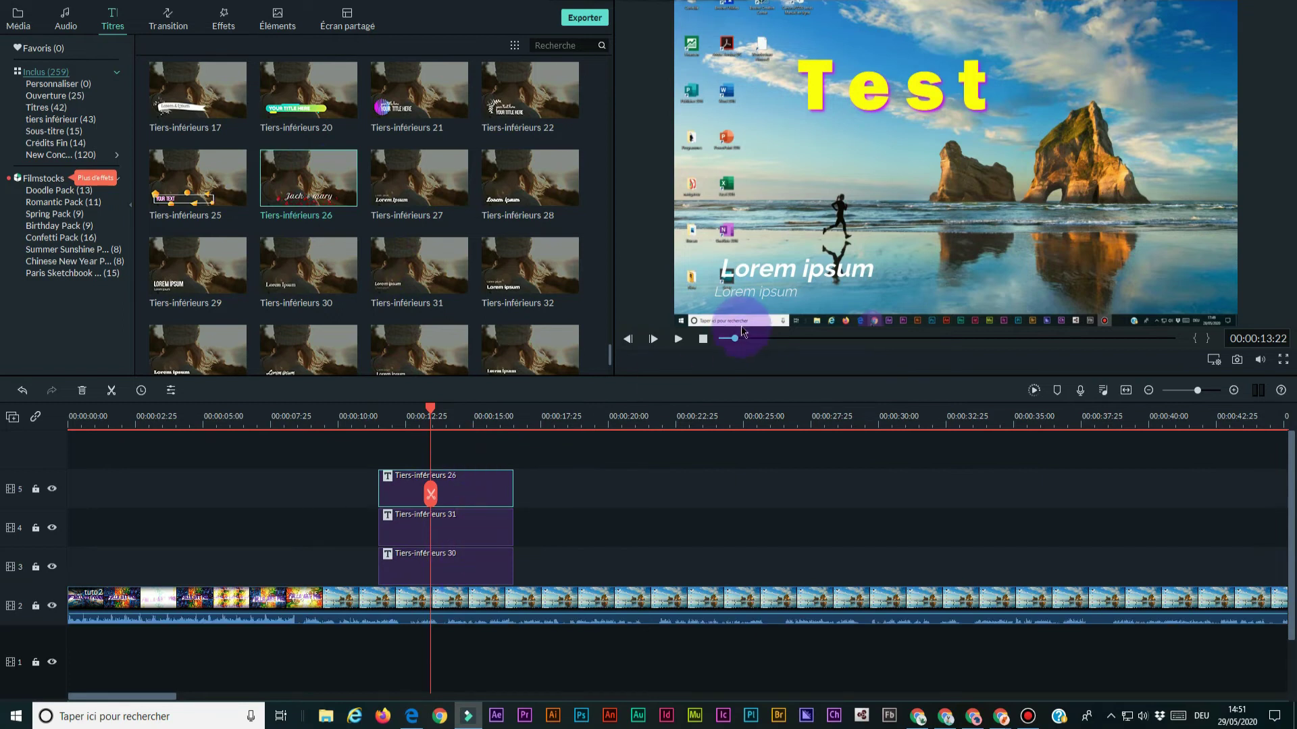
Move the Tiers-inférieurs 26 title's main text, date and red petals up and right in the frame, in front of the rocks.
click(978, 275)
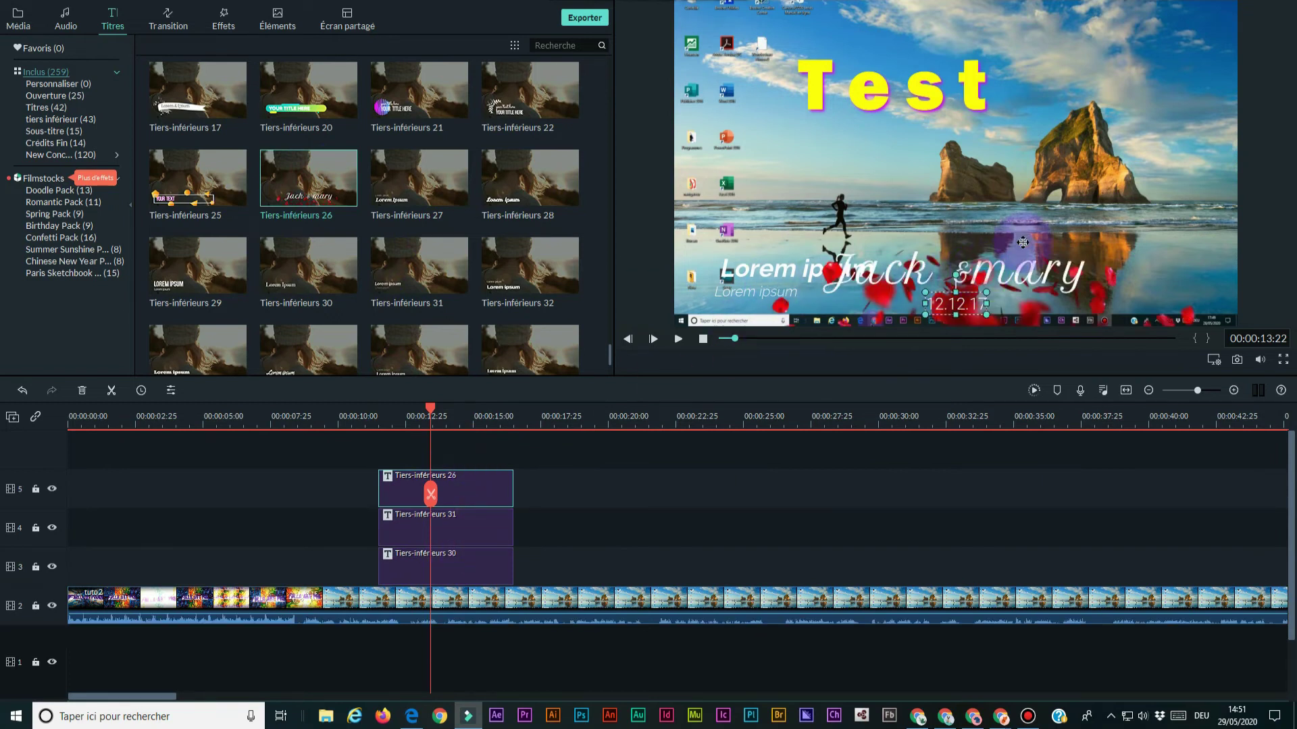
click(981, 280)
drag(970, 286, 1032, 212)
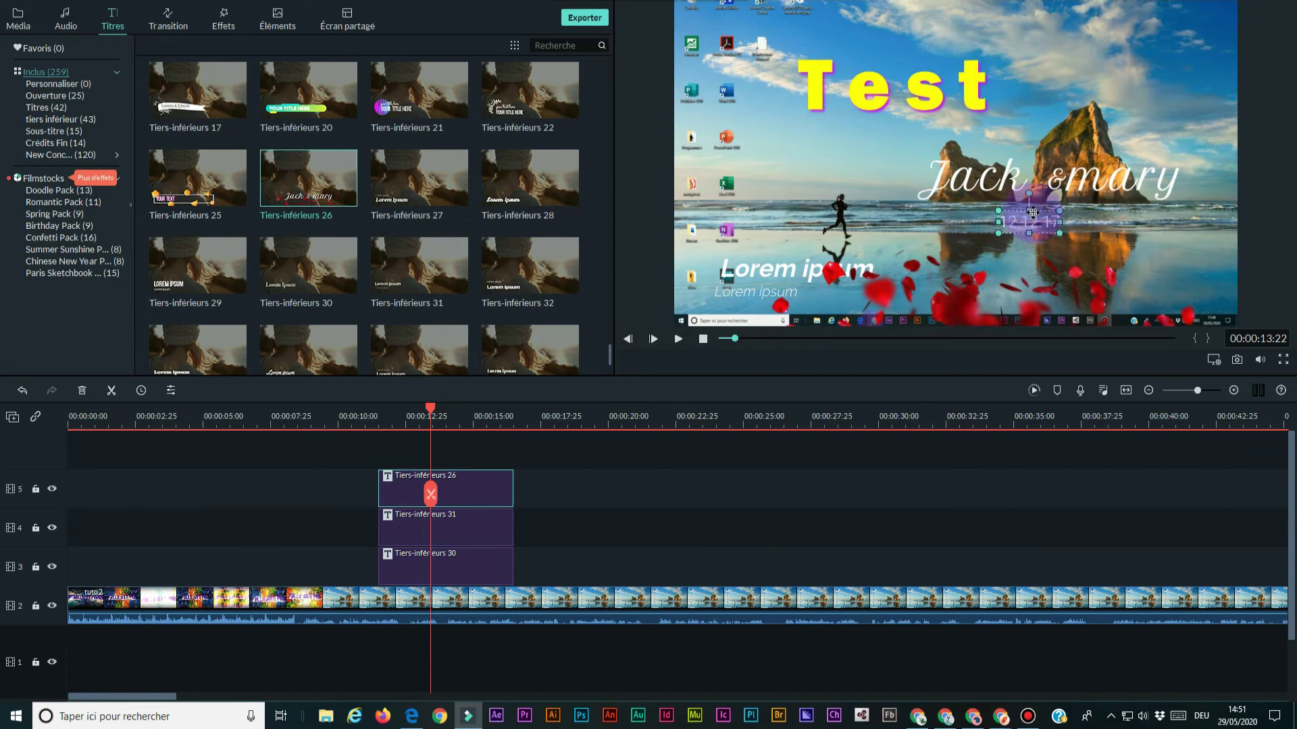
click(959, 295)
drag(962, 289, 1036, 221)
Delete the Tiers-inférieurs 26 and Tiers-inférieurs 31 titles from the timeline.
click(471, 490)
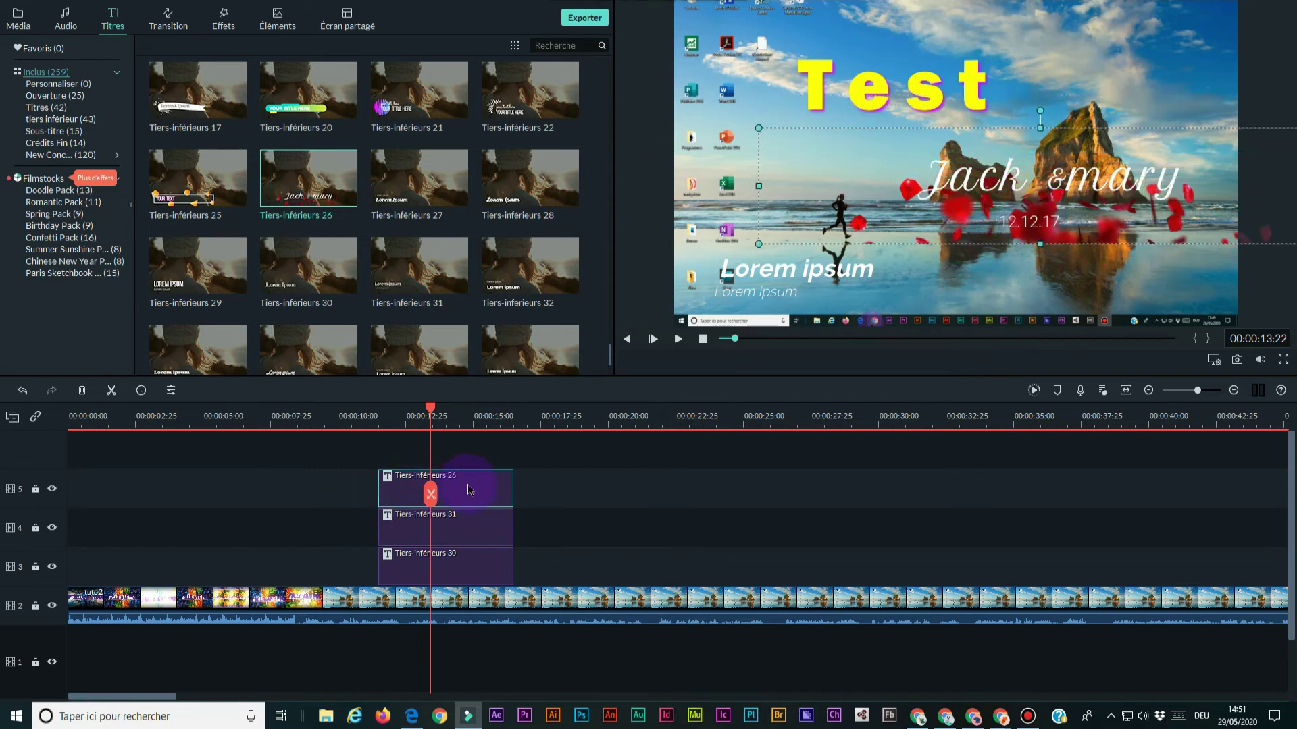
click(81, 392)
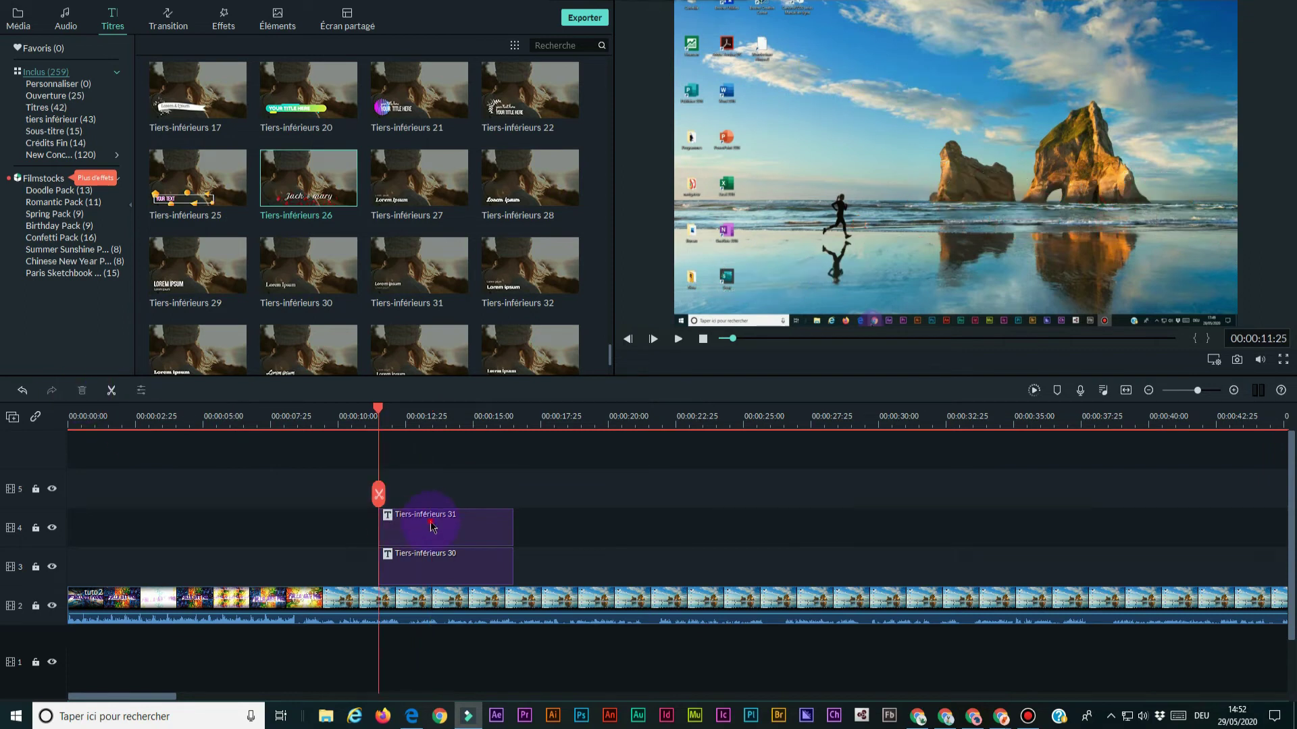
click(80, 392)
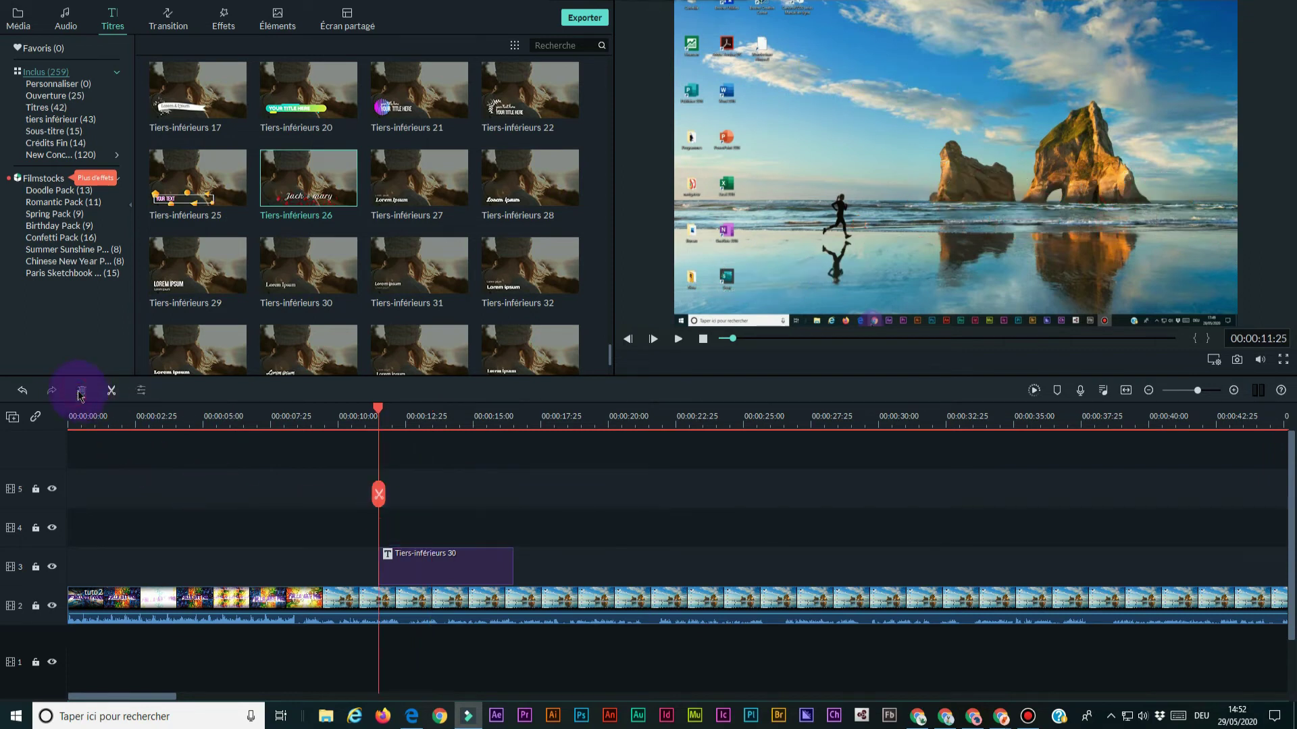
Display the frame at 00:00:14:05 and move the Test title down and right so it sits just above the rocks.
click(448, 422)
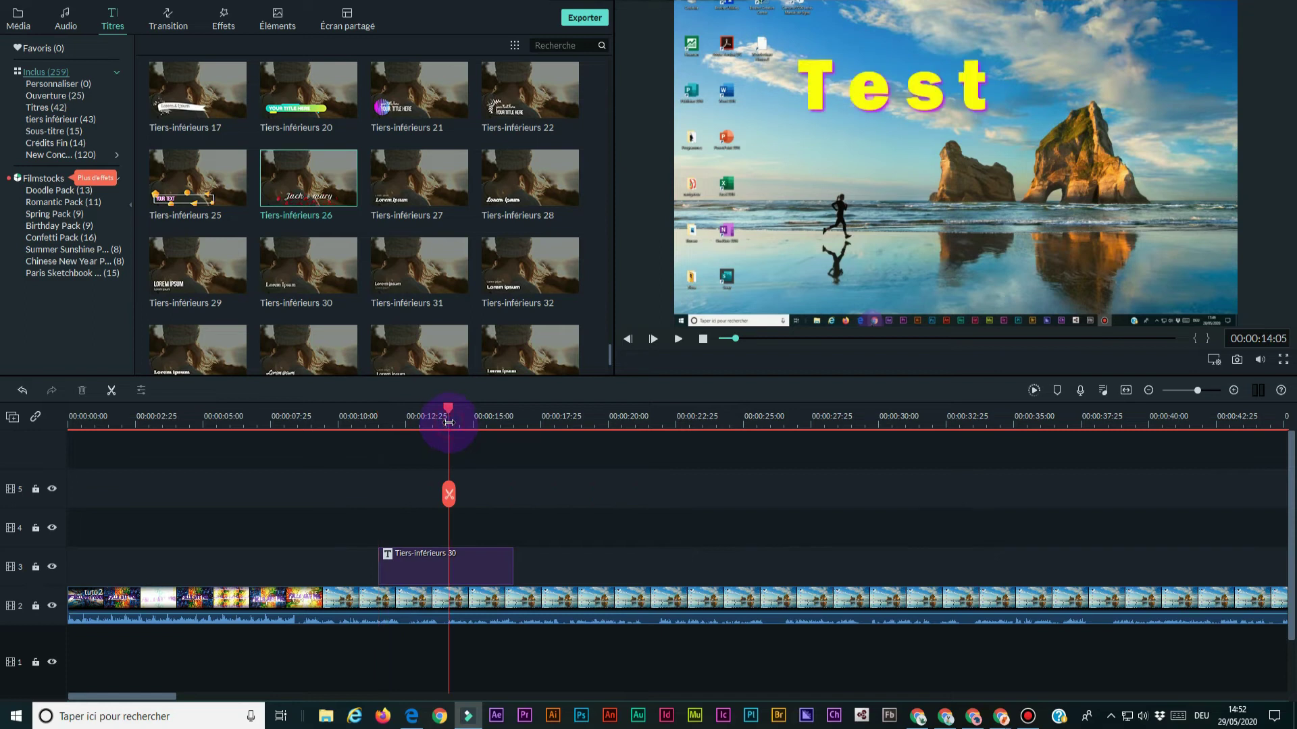
click(856, 92)
drag(863, 104, 953, 130)
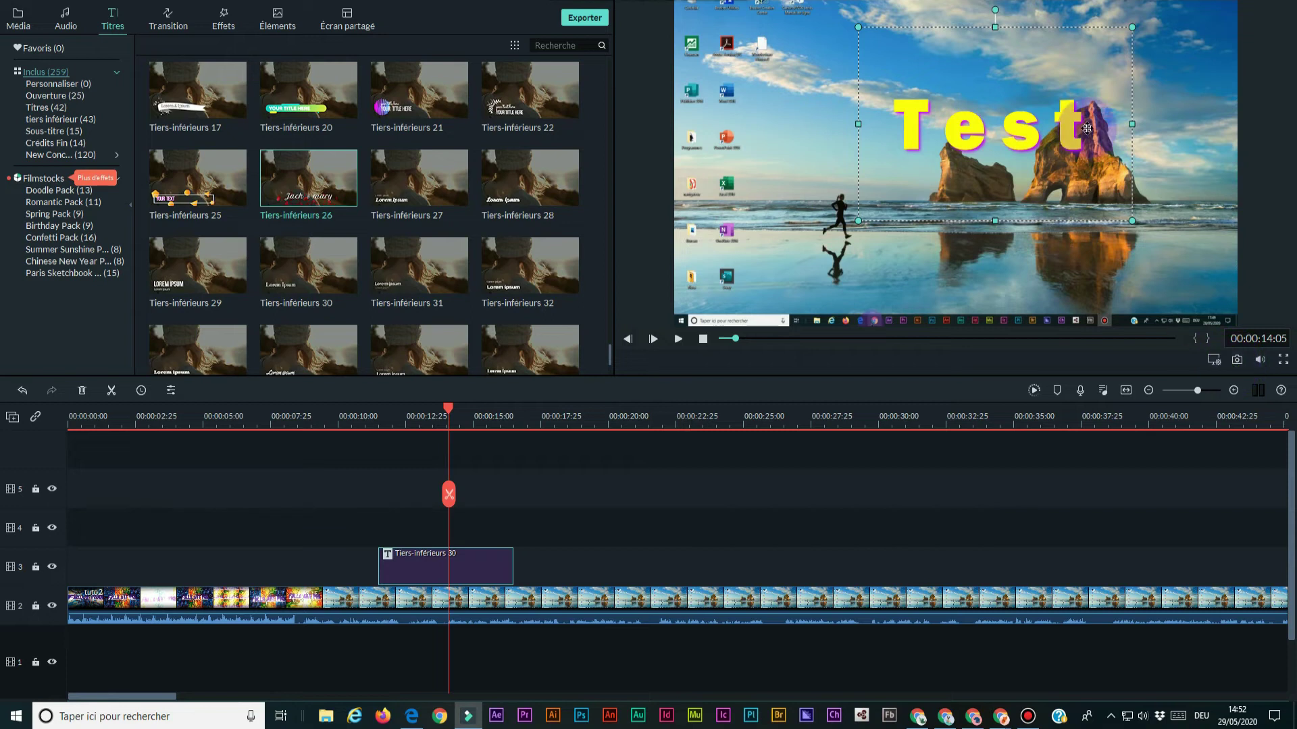
click(647, 163)
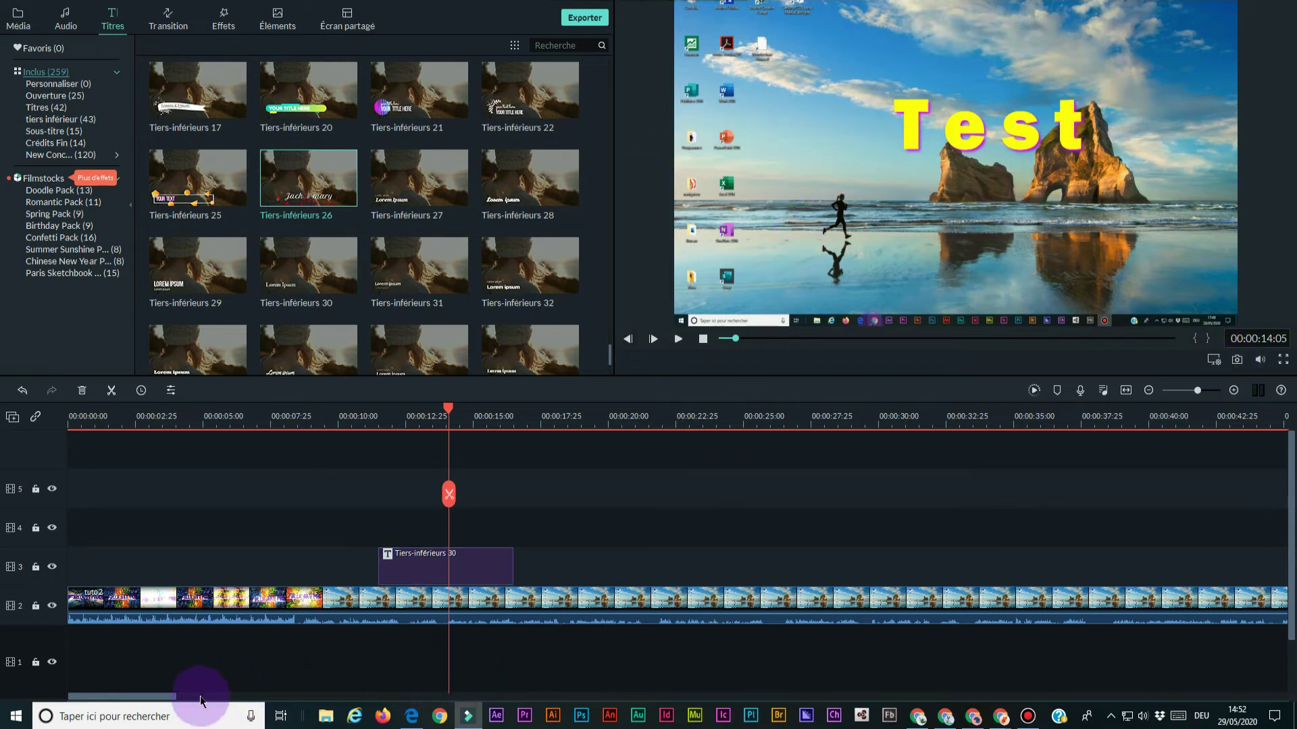
Split the tuto2 clip at 00:00:20:45 and delete the part after the cut.
click(579, 602)
click(632, 418)
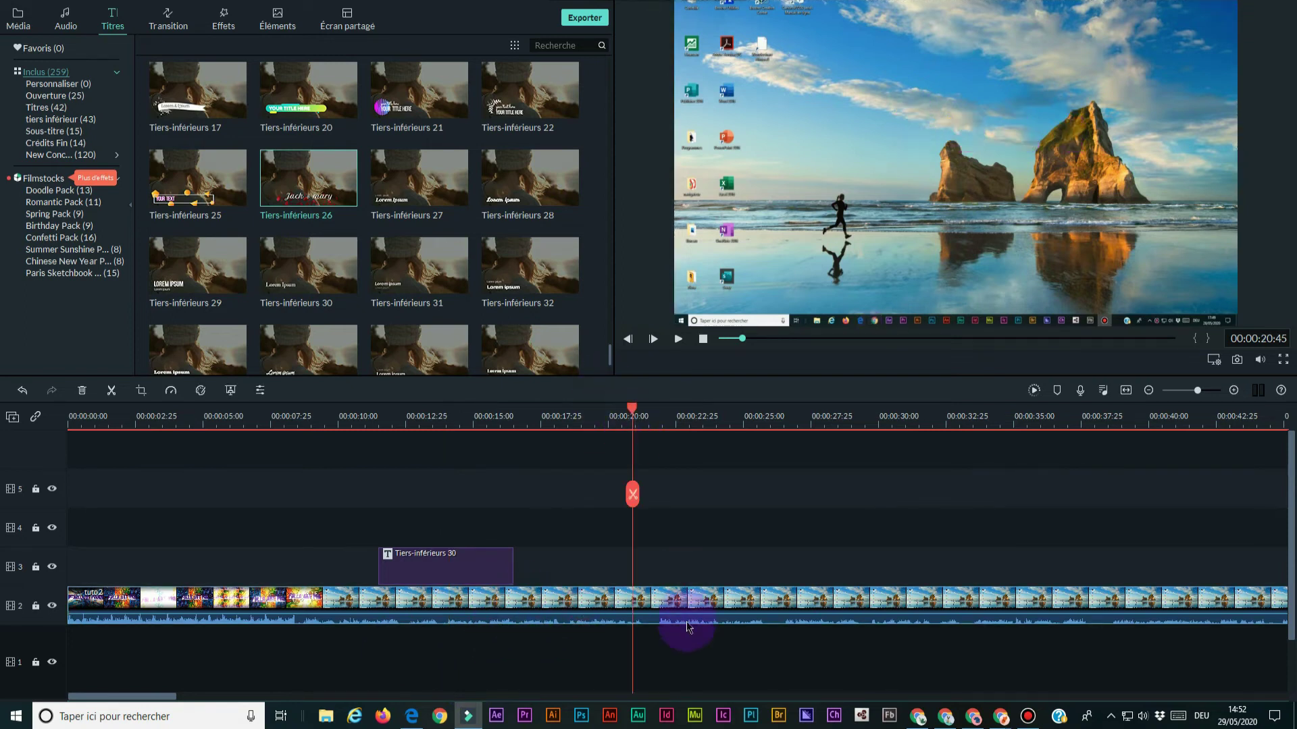
click(632, 494)
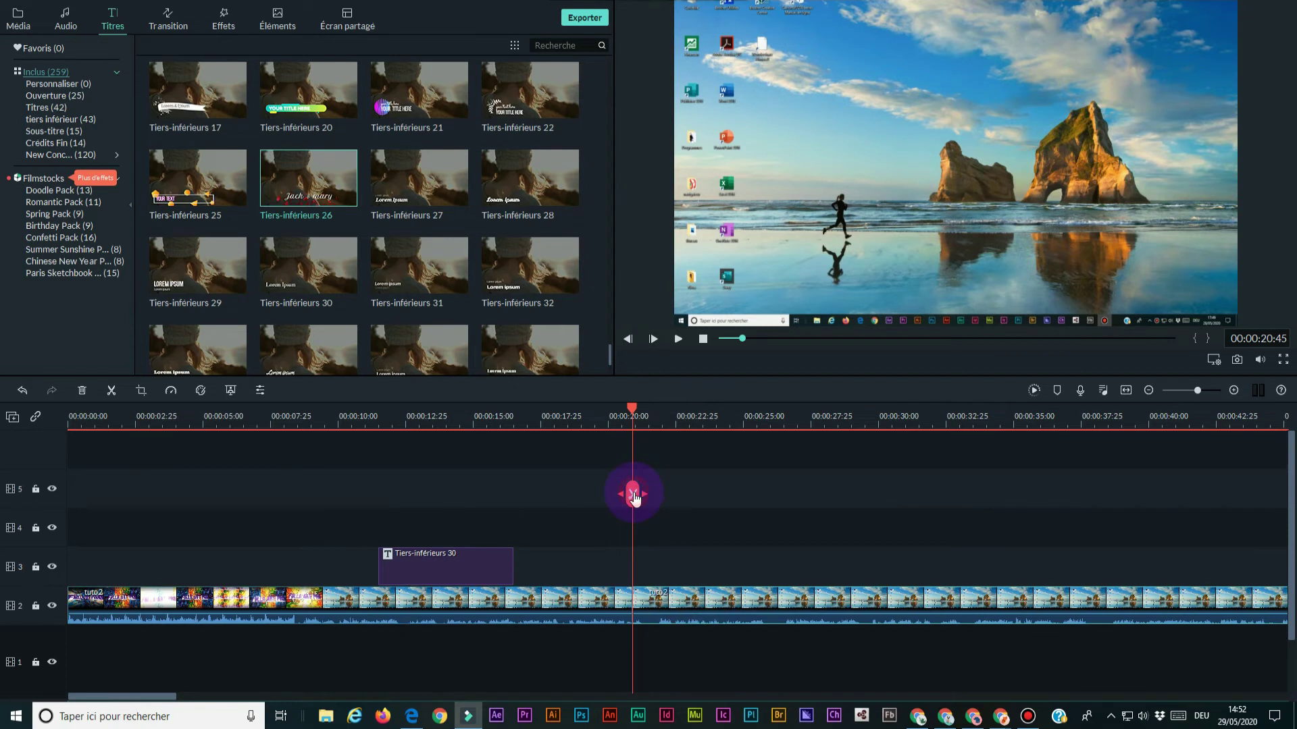
click(82, 391)
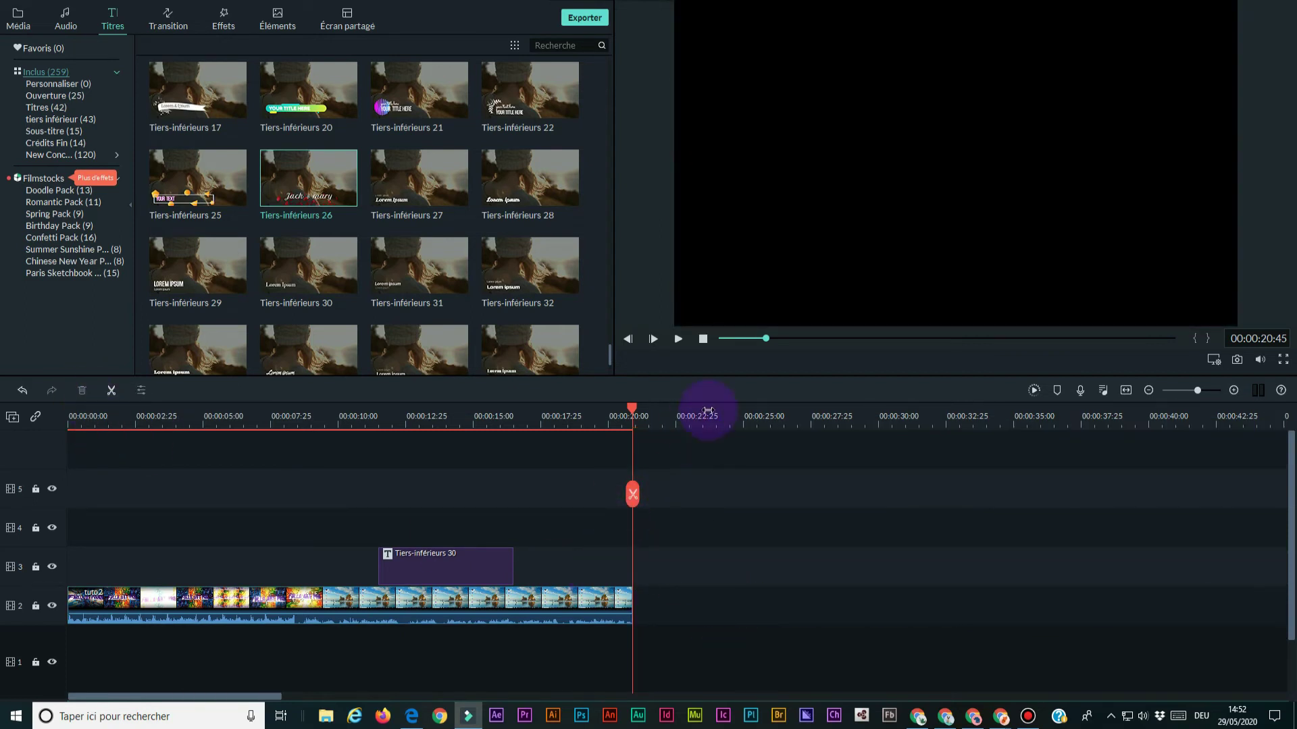
Take two snapshots of the Test title frame at 00:00:13:37 and show them in the project media.
click(568, 417)
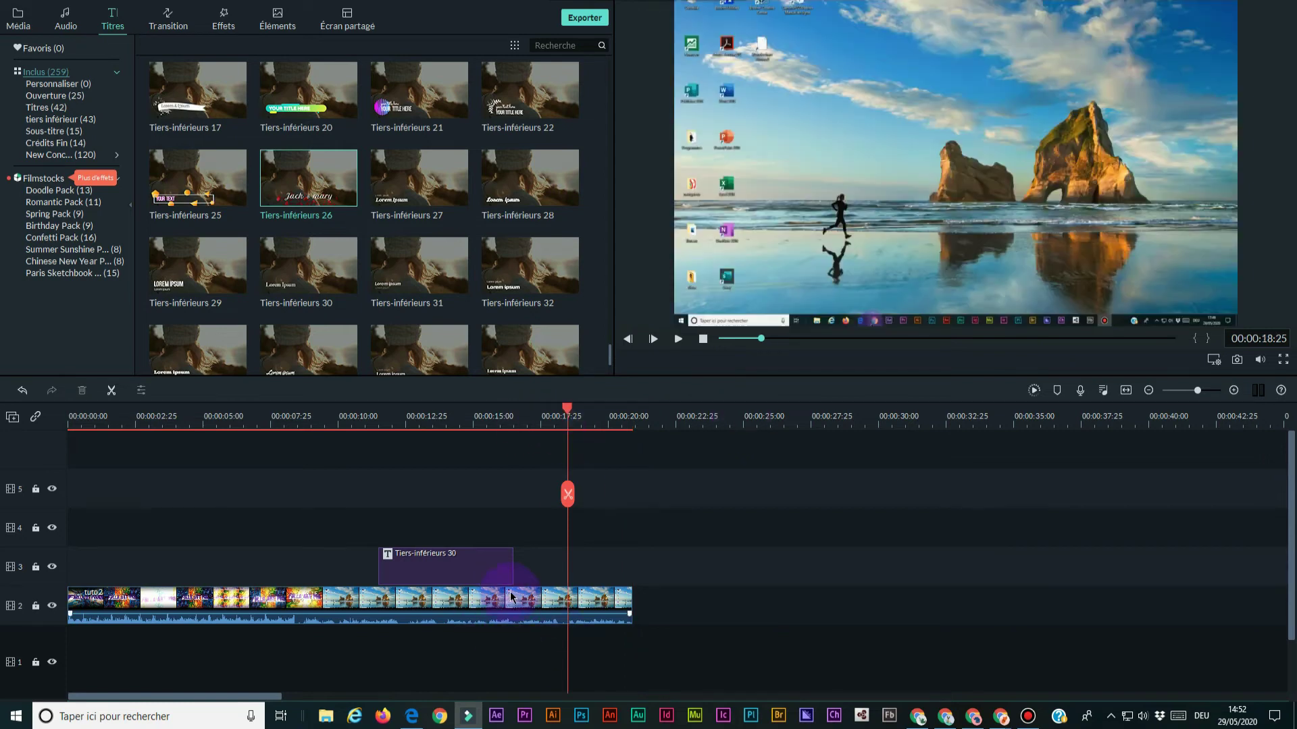
click(439, 418)
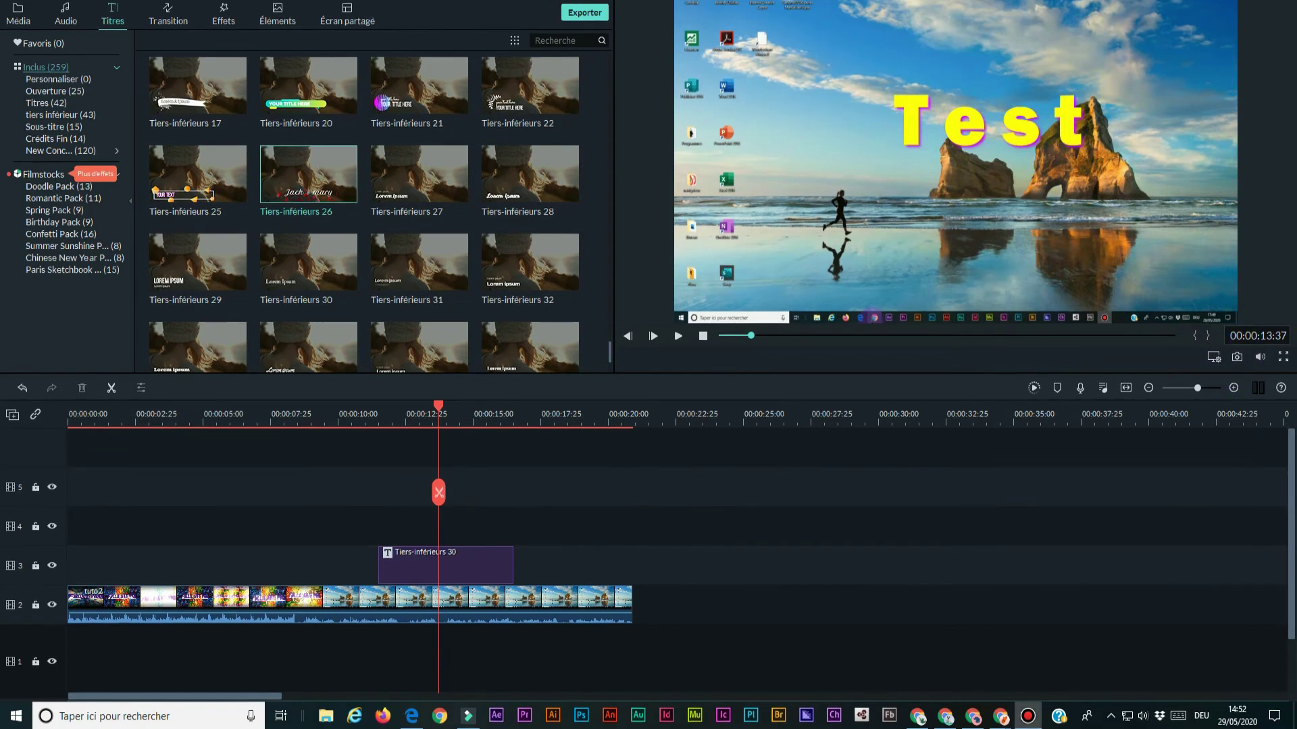
click(1237, 358)
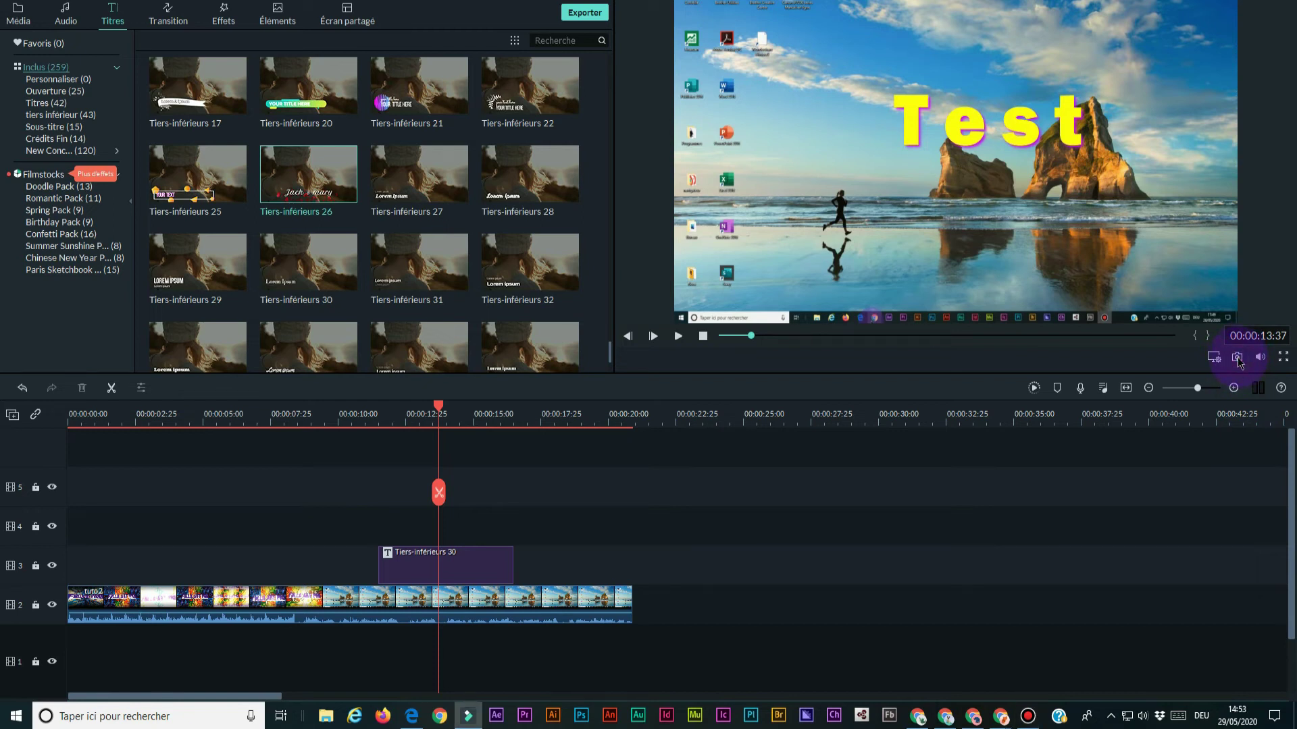
click(10, 23)
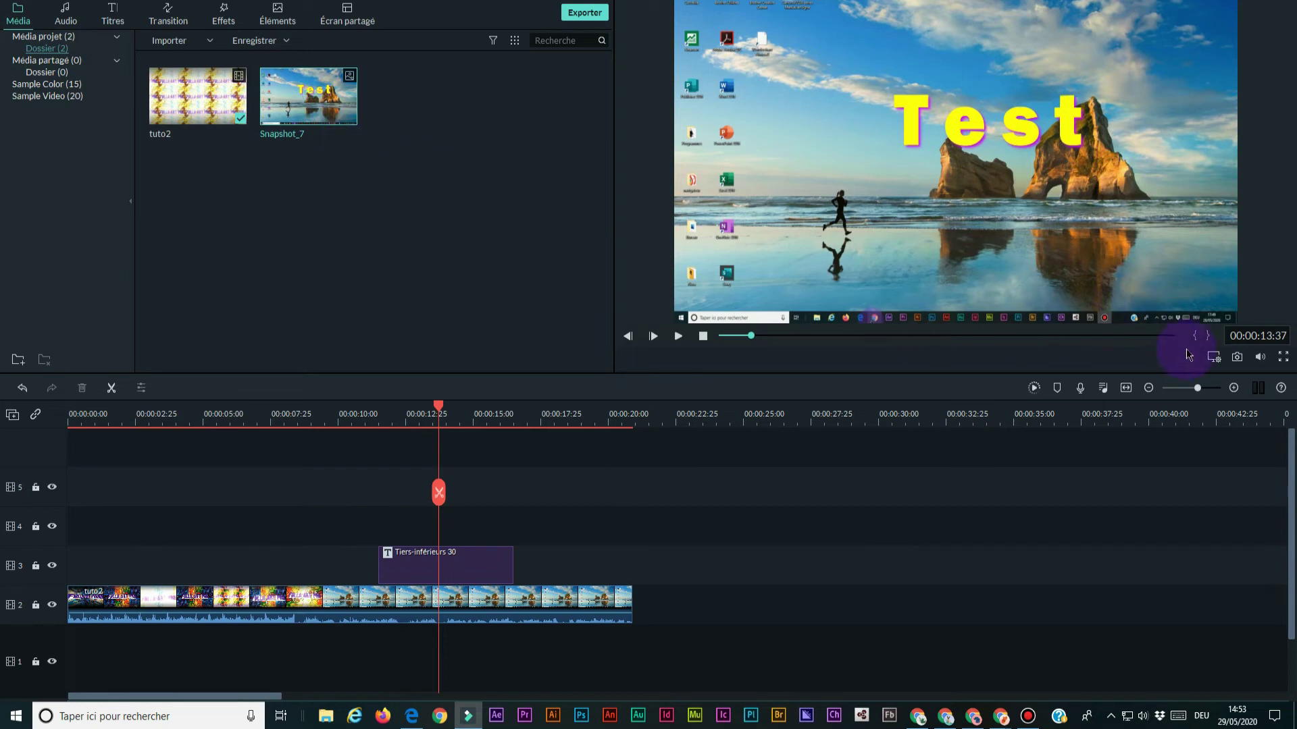
click(1262, 358)
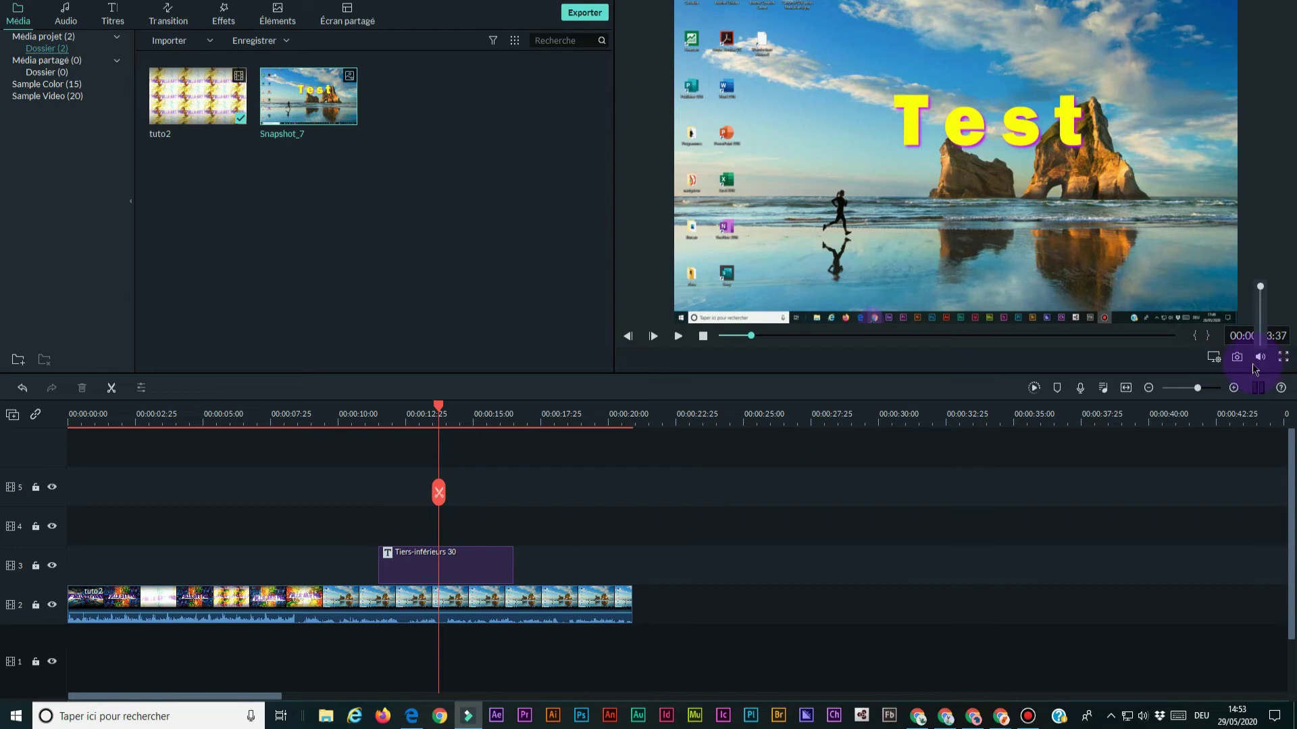
click(1239, 359)
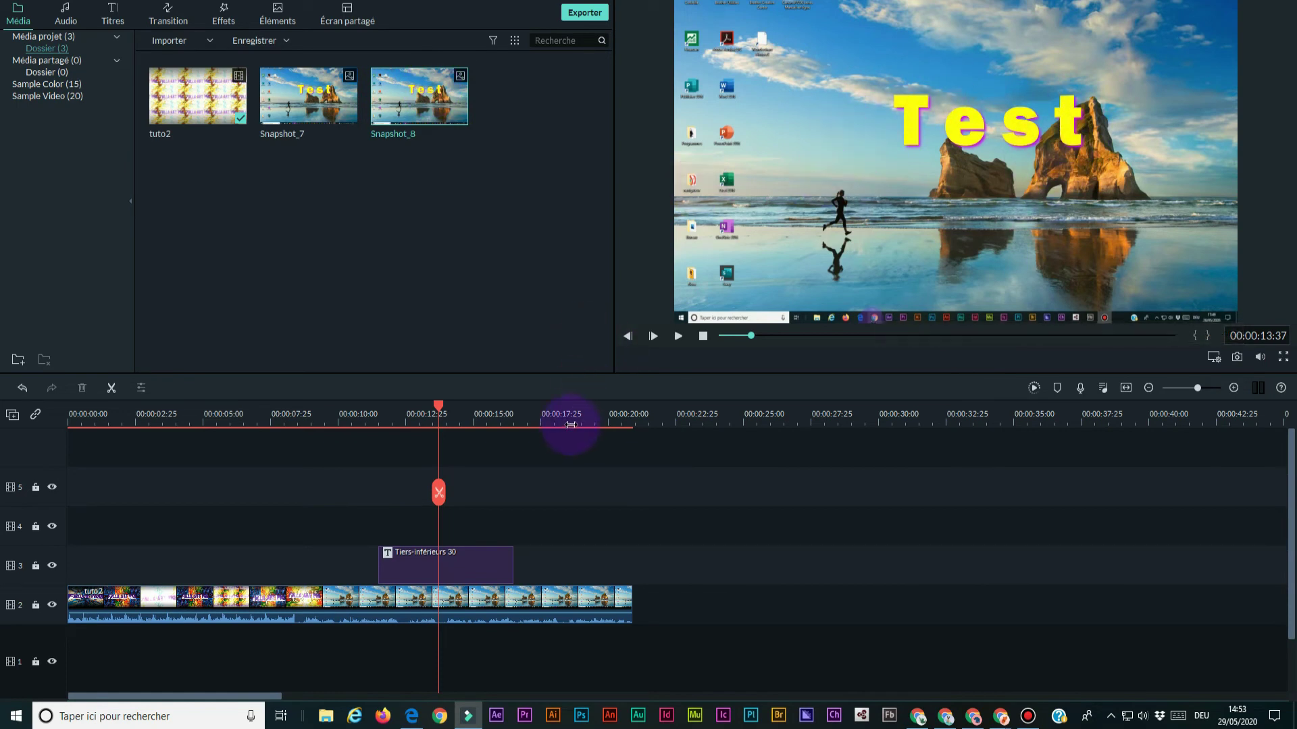
Find the FULLA ART PRO frame at 00:00:03:32 in the tuto2 clip and take a snapshot of it.
click(260, 410)
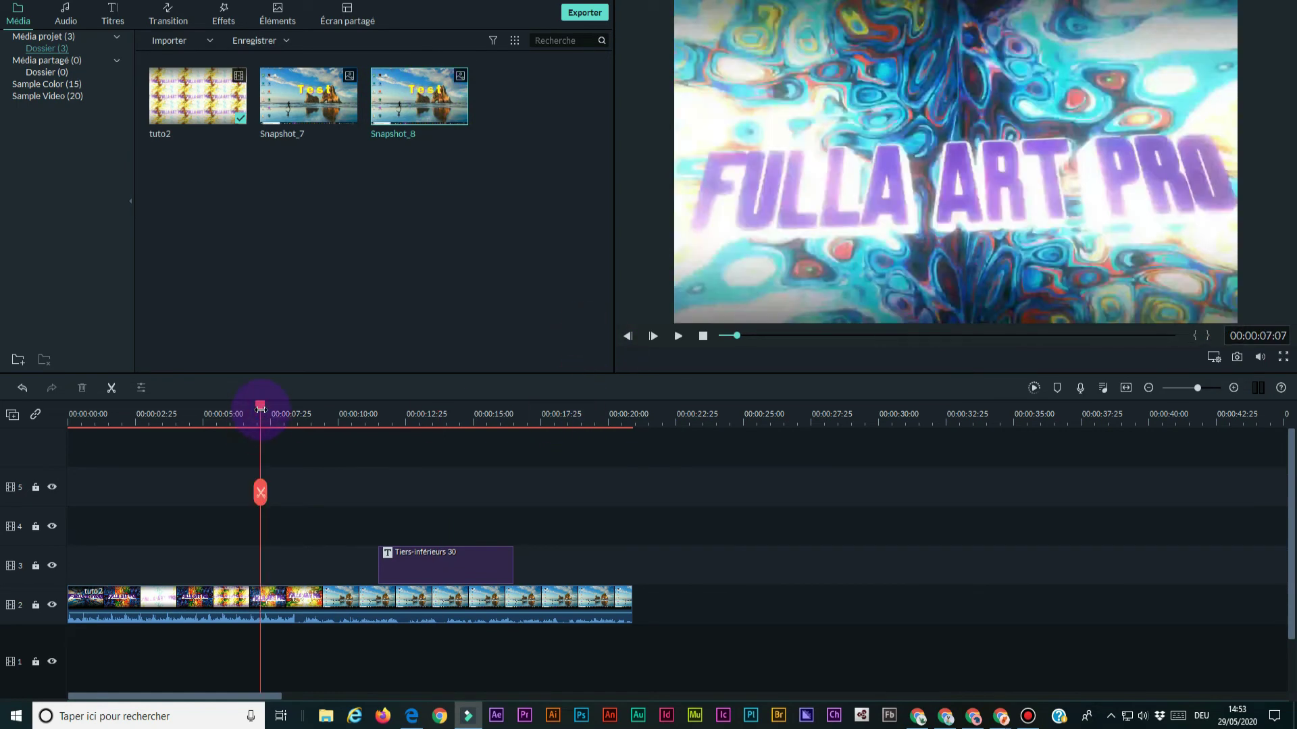
drag(263, 413, 318, 415)
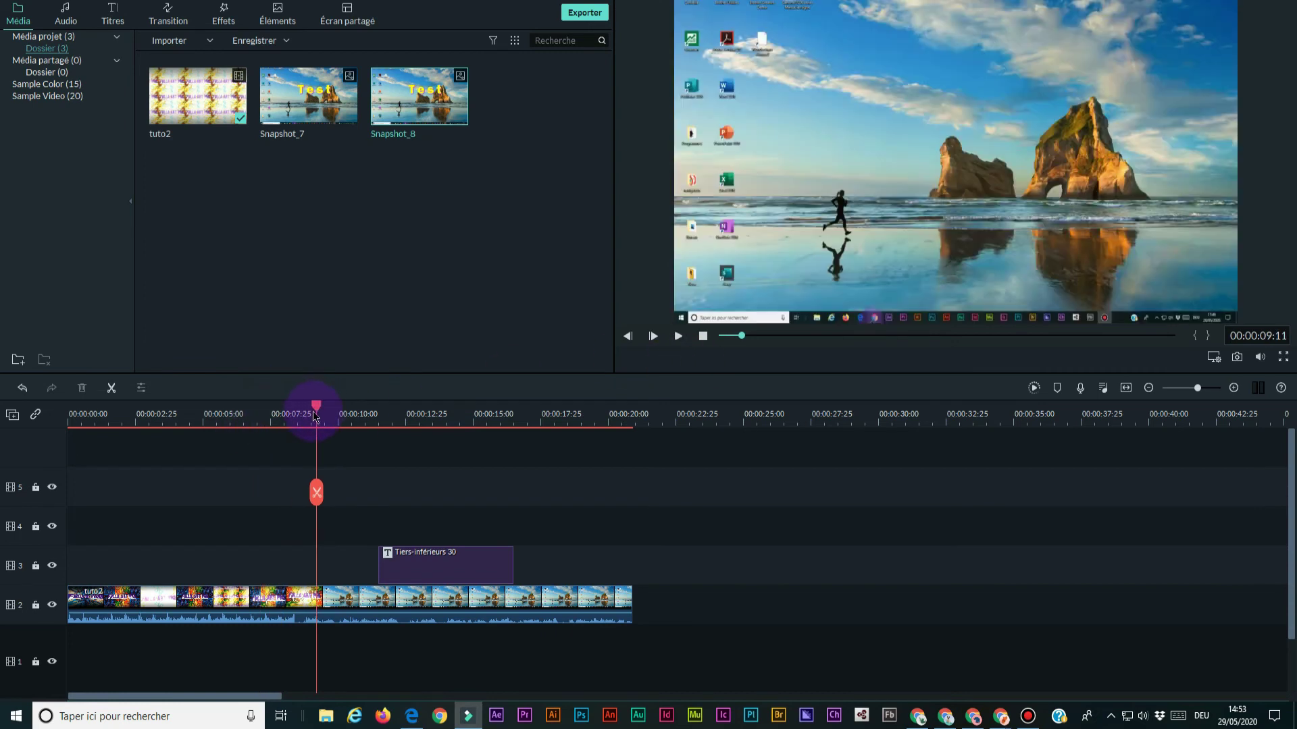
click(162, 413)
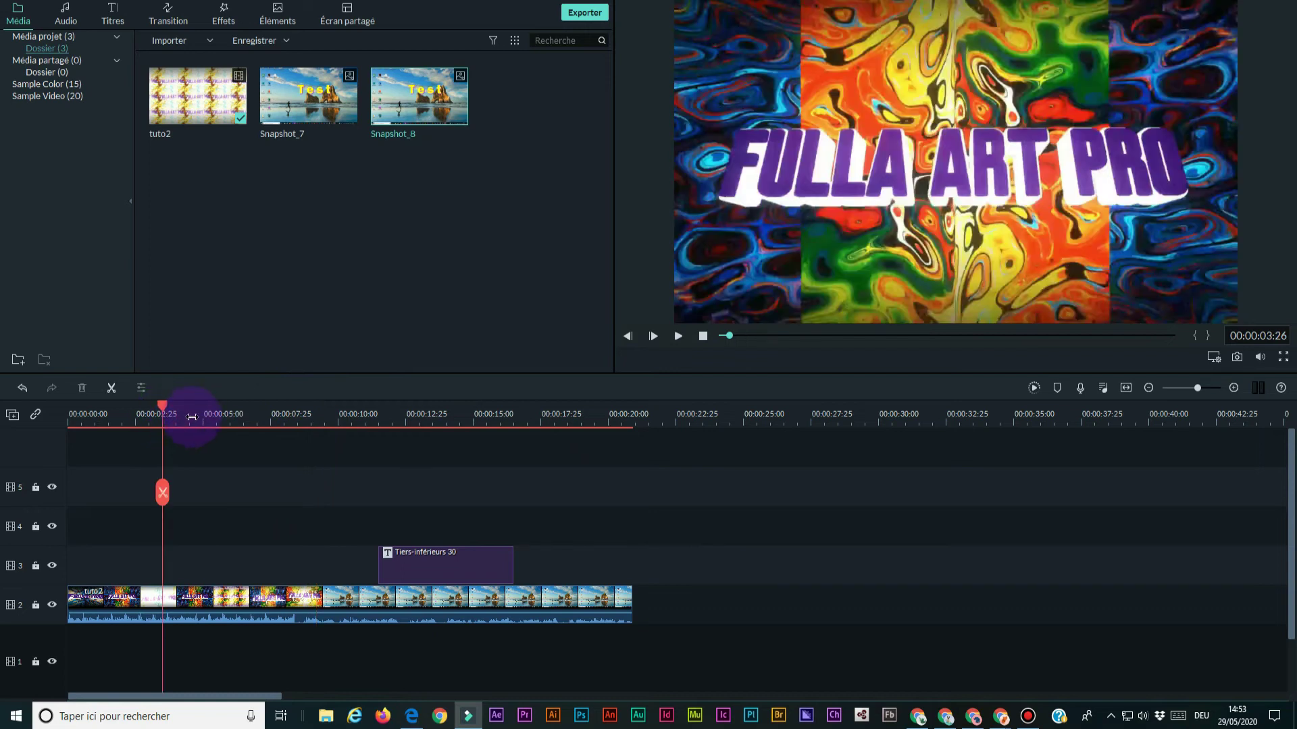
click(192, 416)
click(165, 413)
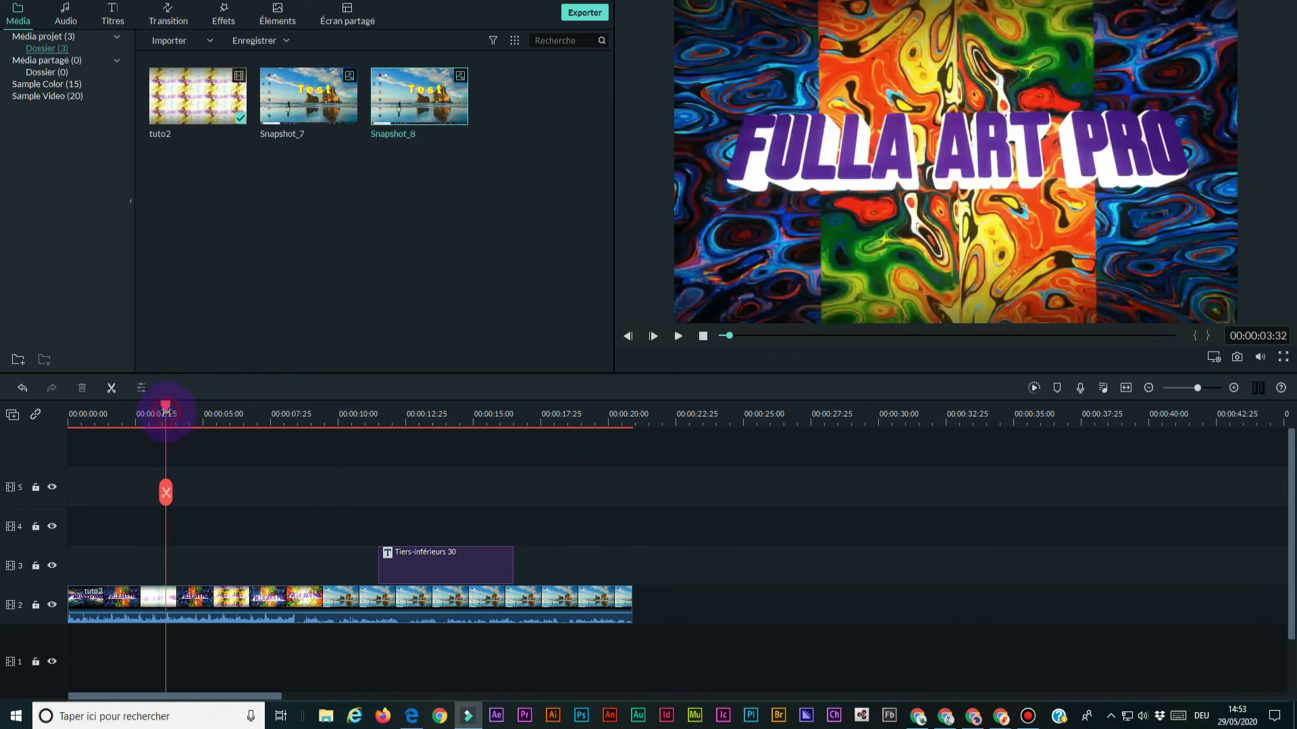
click(1236, 358)
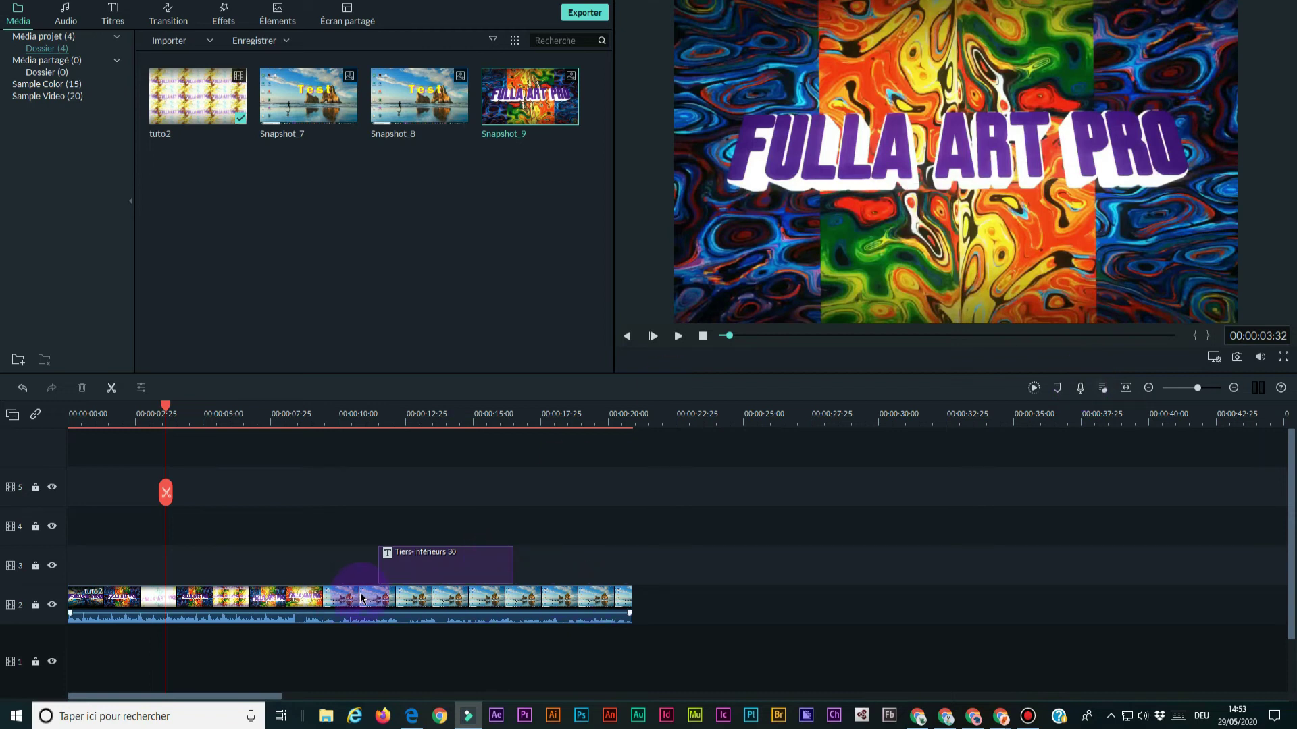
Open the voice recording settings and examine the available audio inputs and recording devices.
click(1080, 388)
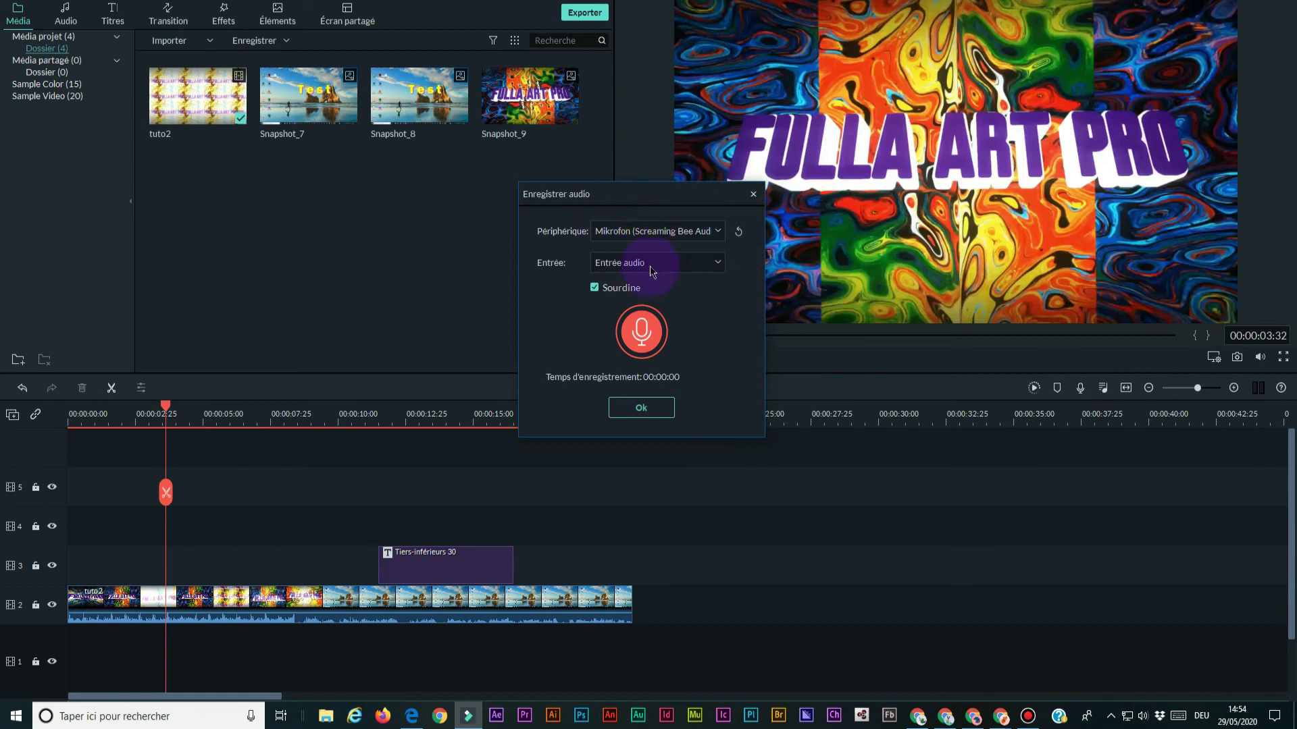
click(719, 262)
click(720, 265)
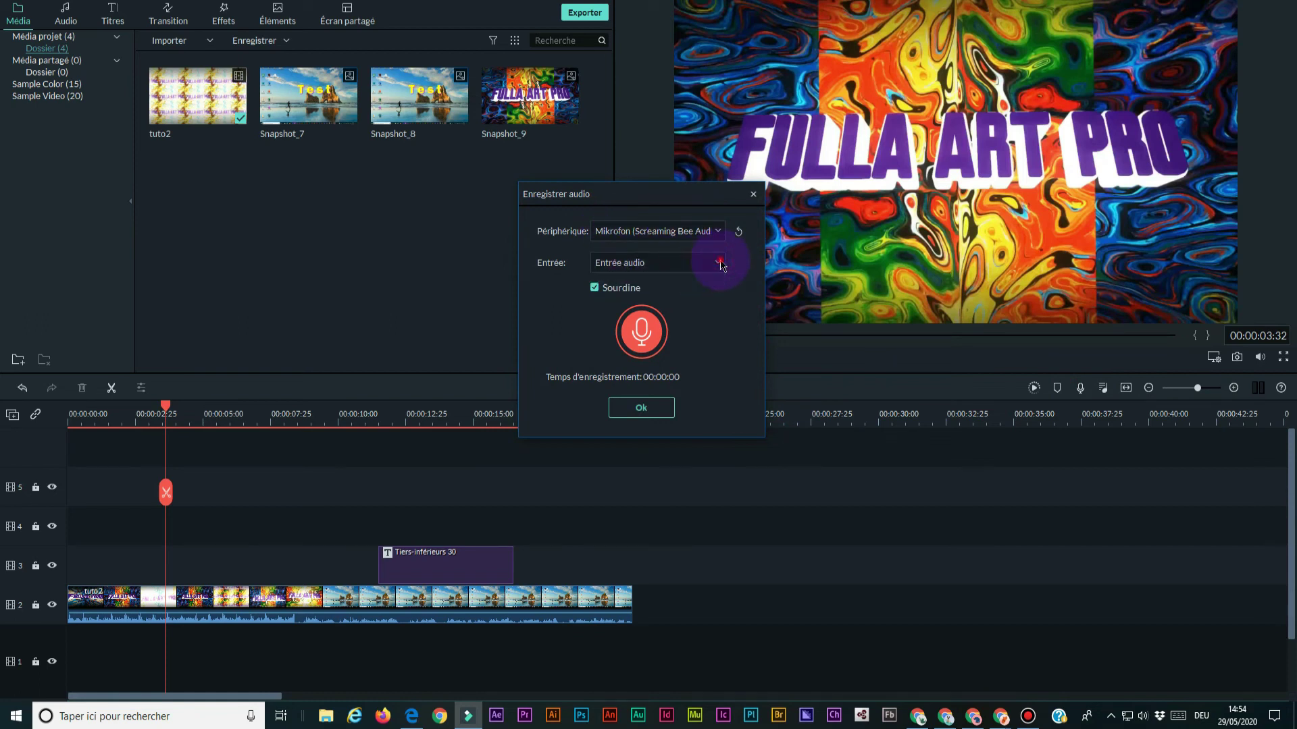
click(719, 232)
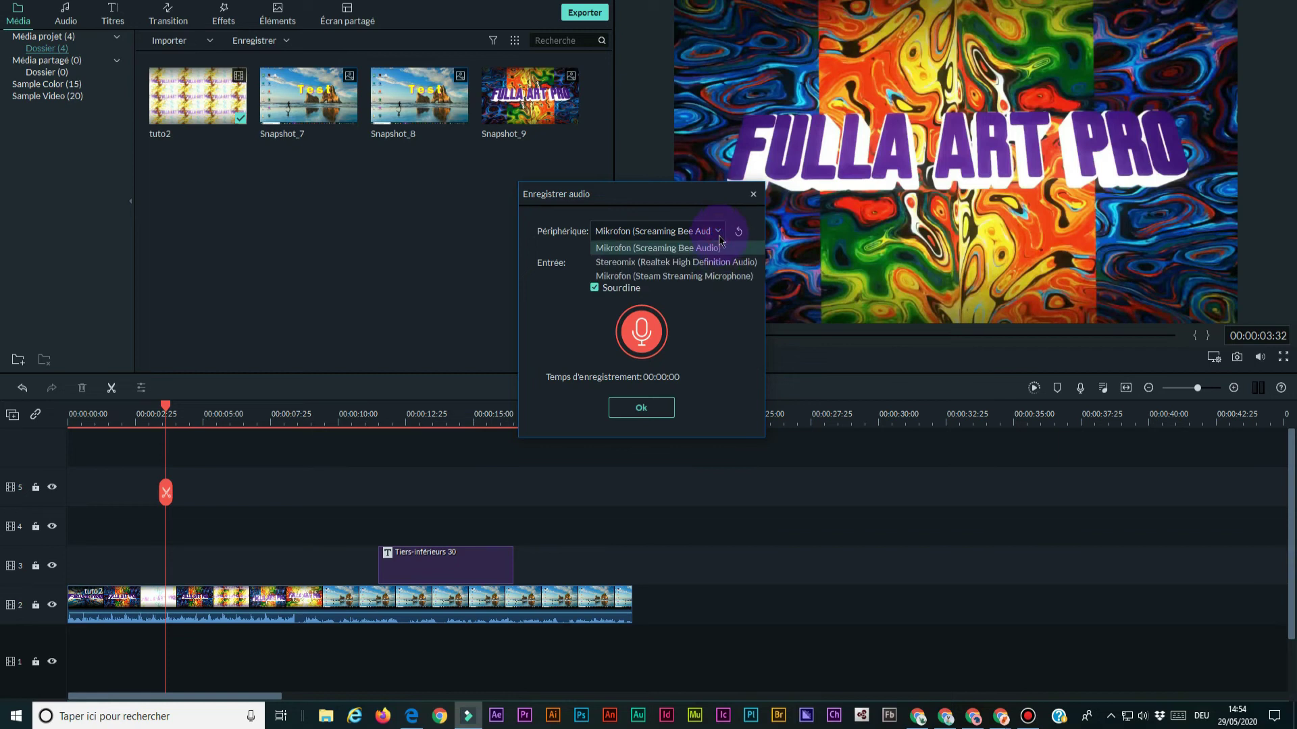
click(720, 233)
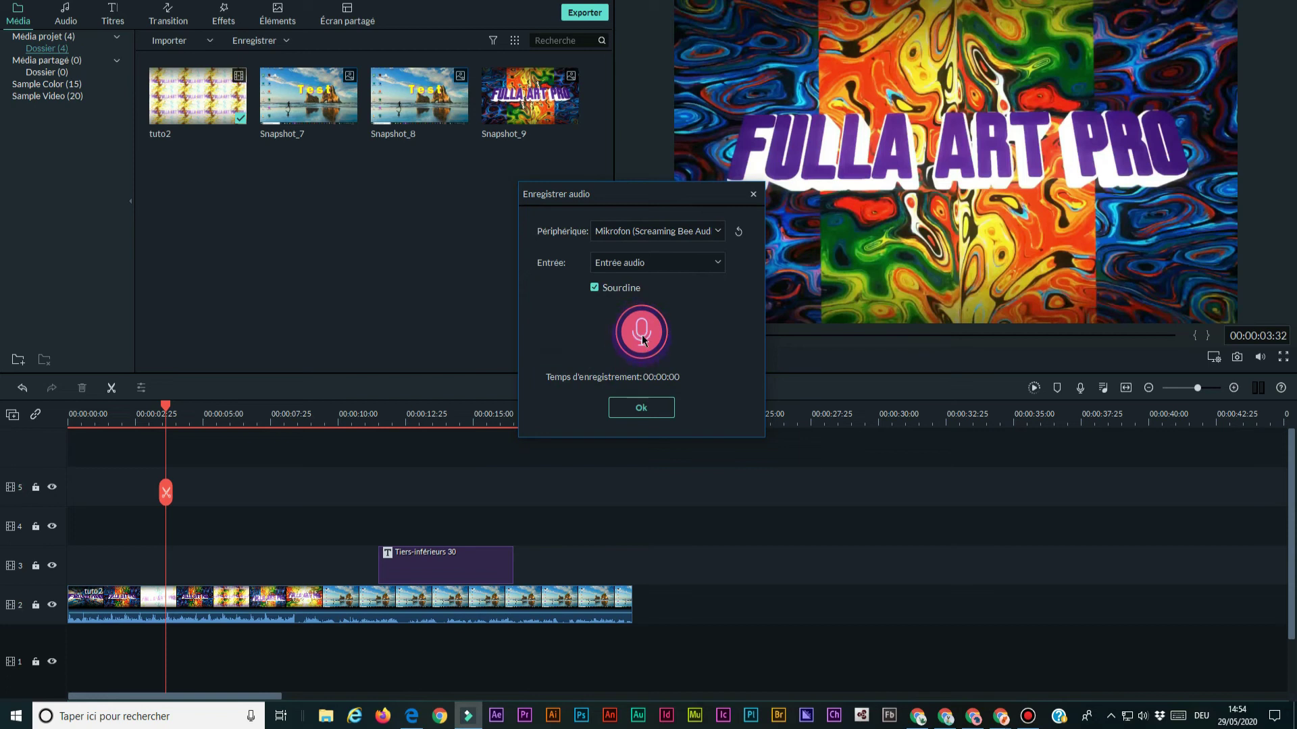
Close the voice recorder, adjust the timeline zoom to show the whole tuto2 clip, and place the playhead at 00:00:13:47.
click(752, 196)
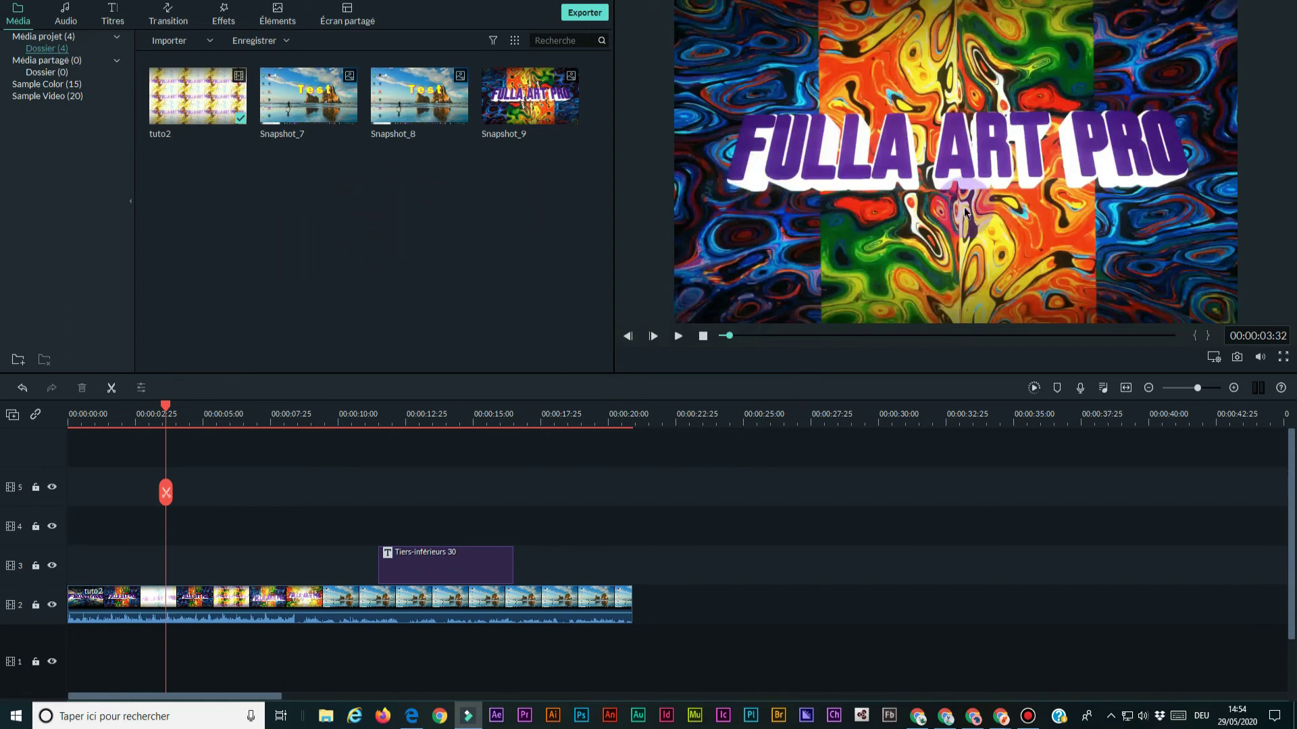
click(1196, 367)
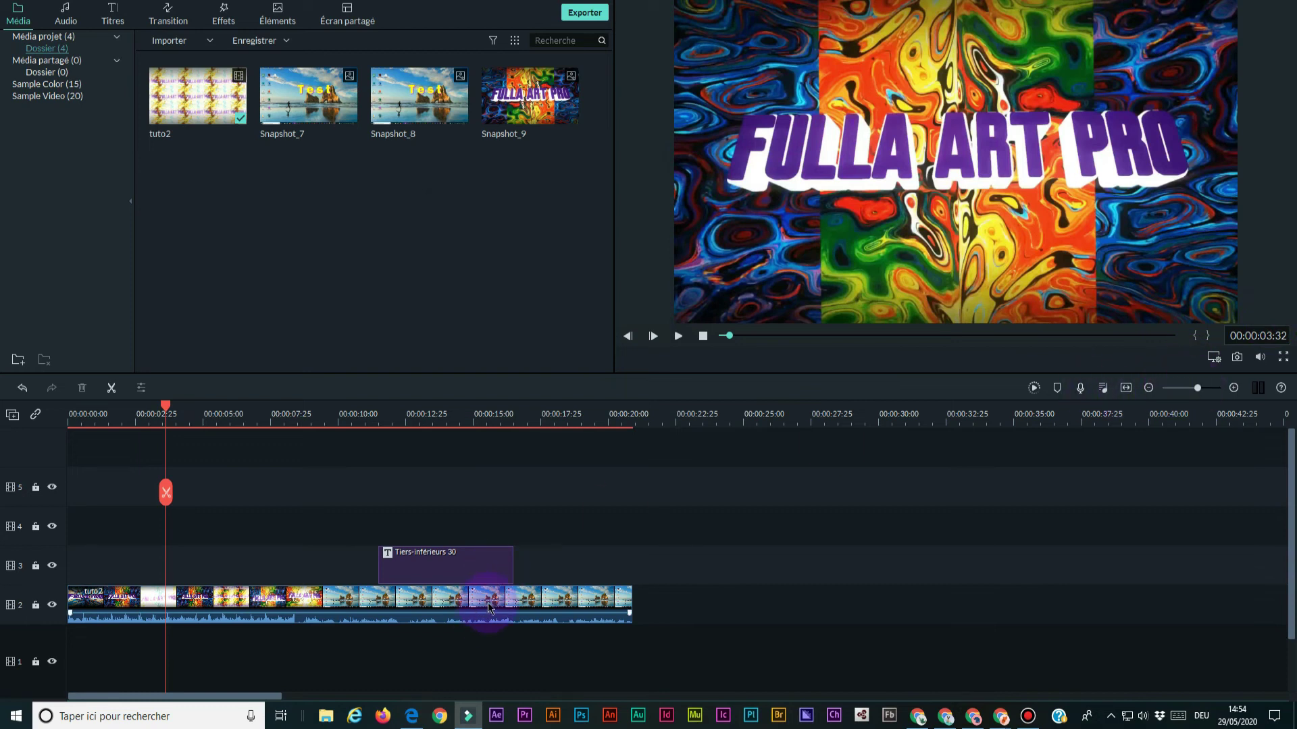
click(1149, 388)
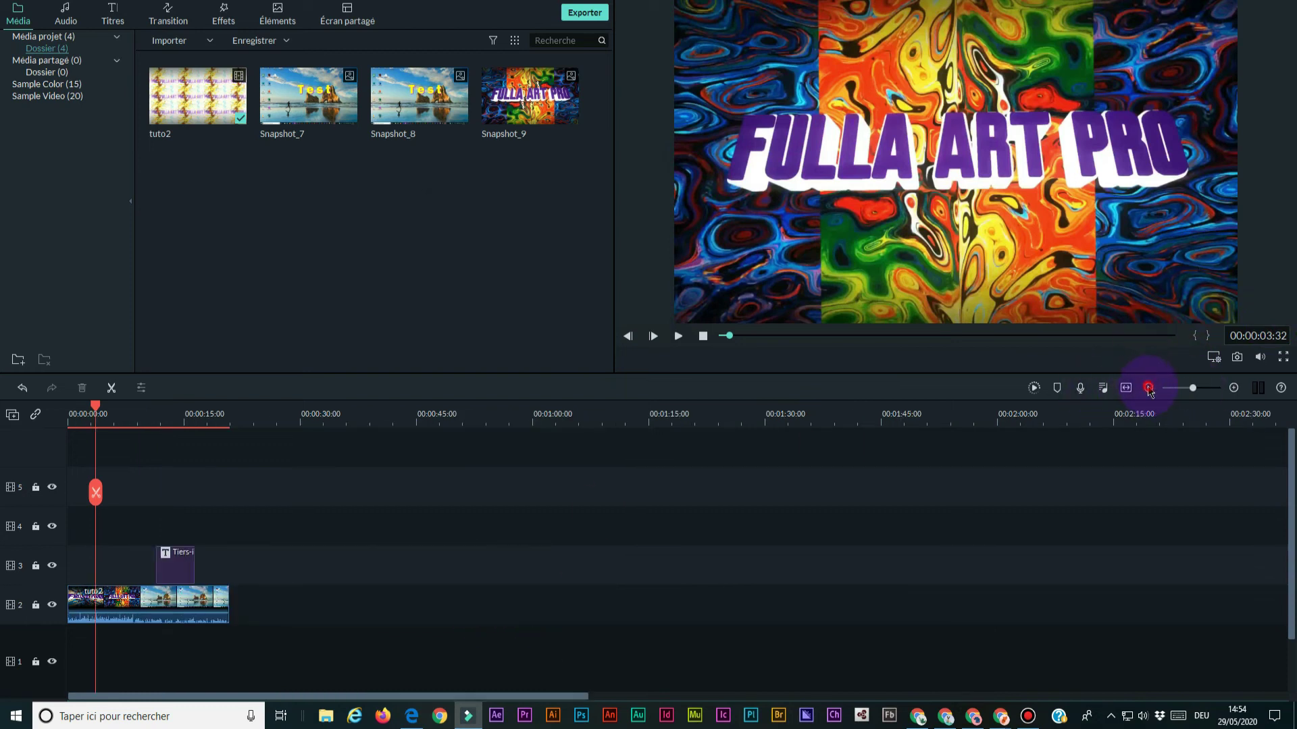
click(1149, 388)
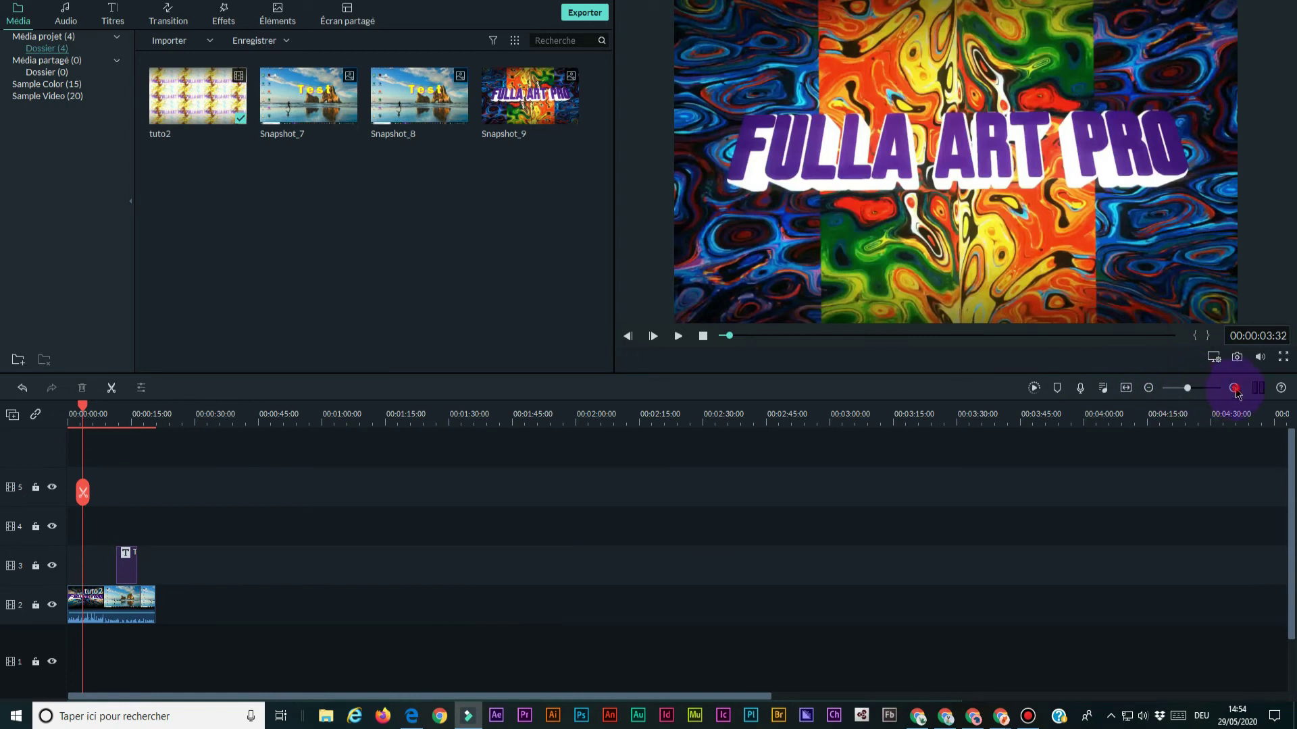
click(1234, 388)
click(1234, 388)
click(1234, 388)
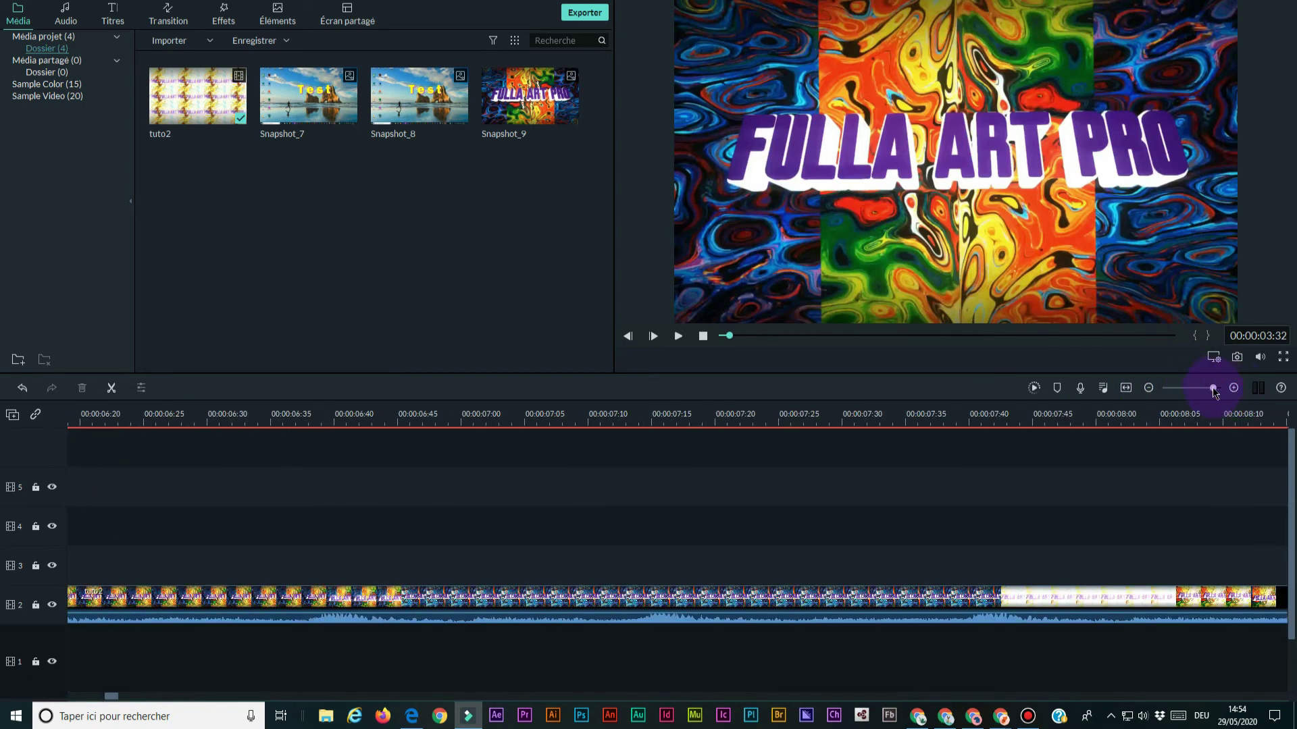
drag(1215, 389, 1200, 390)
click(561, 416)
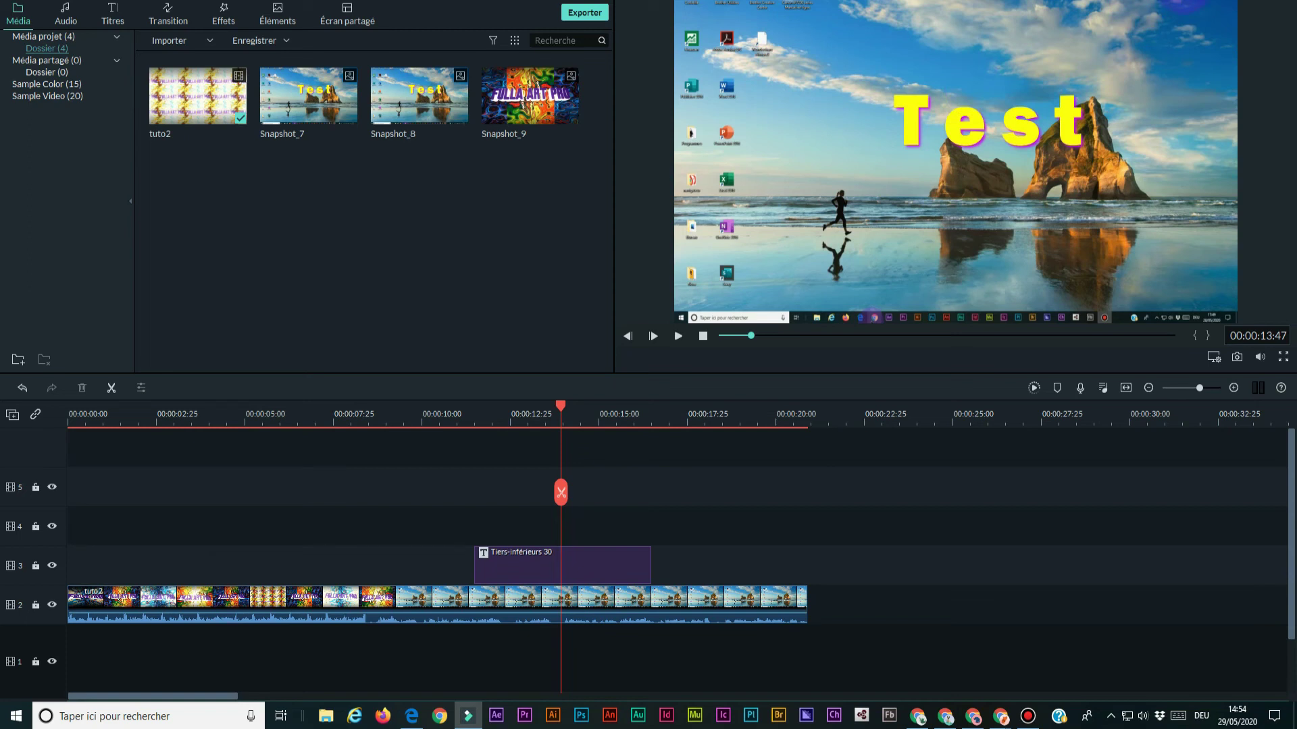
Bring up the save dialog for the project file and cancel it.
key(ctrl+s)
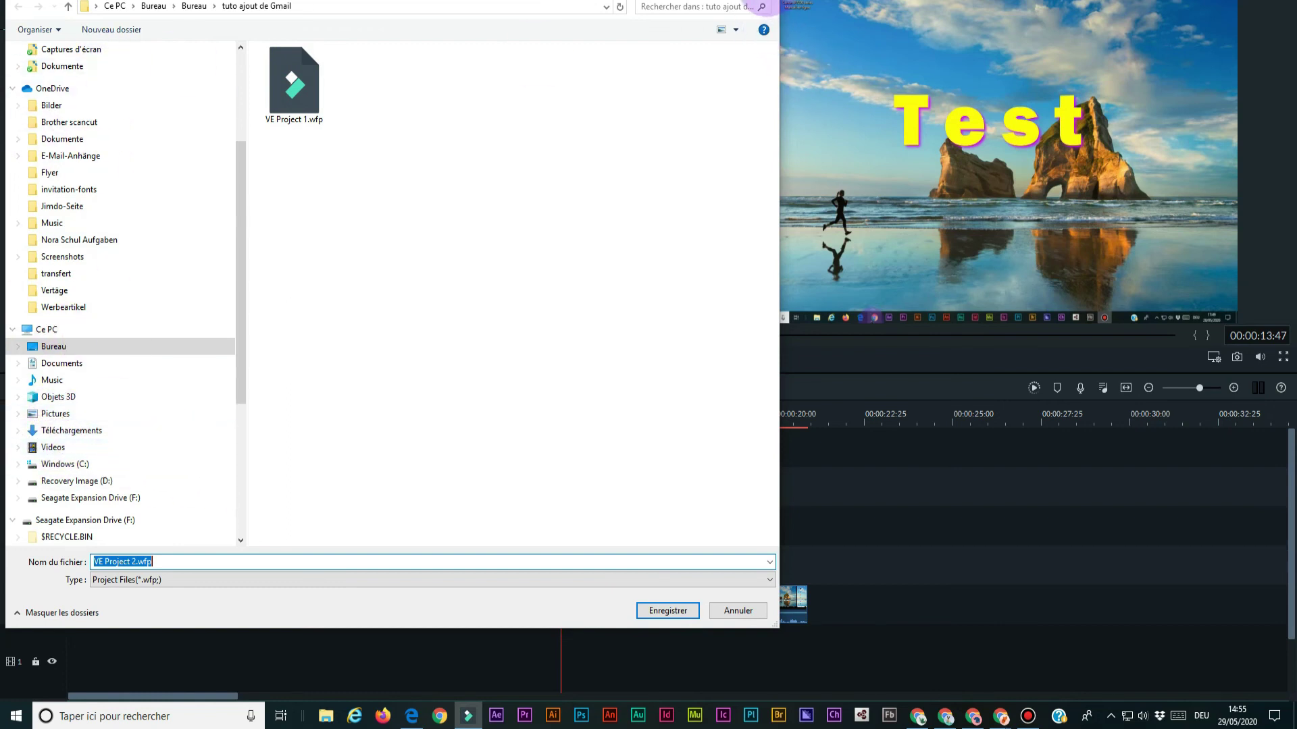
key(Escape)
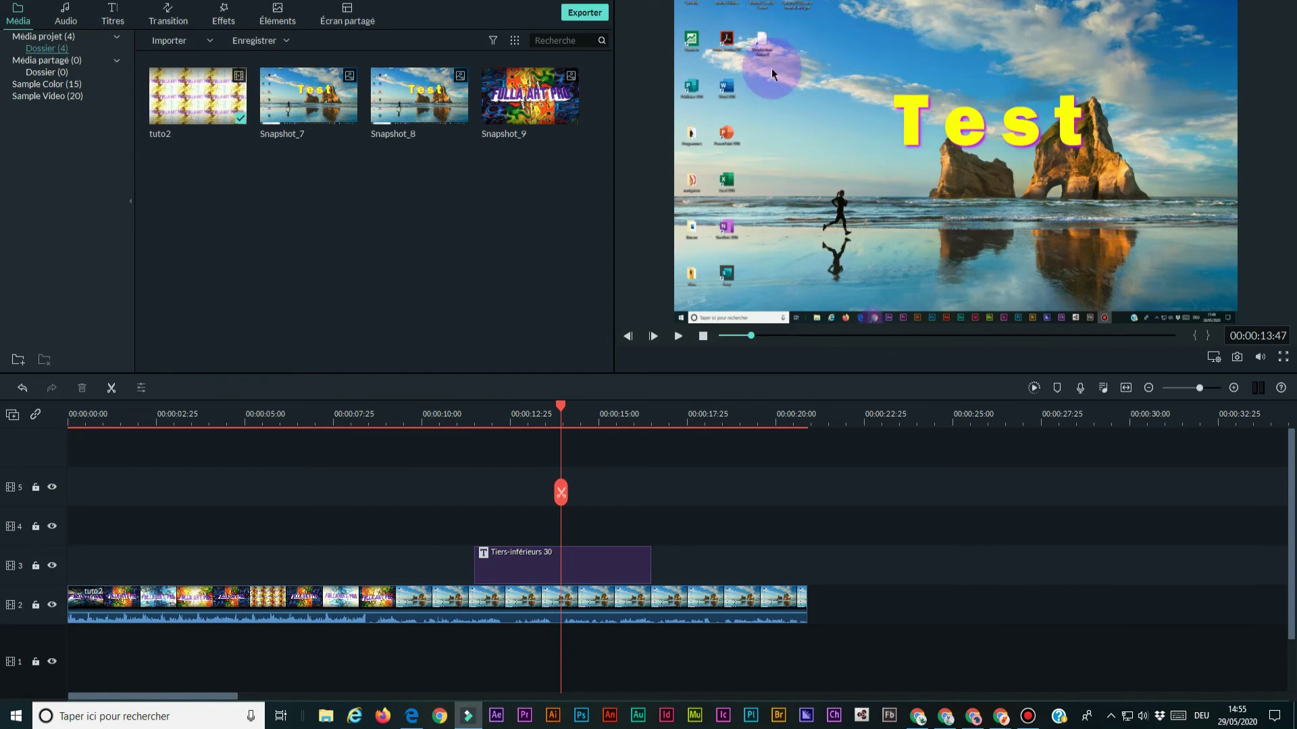
Open the local MP4 export settings, name the video Test and check its destination folder without changing it.
click(585, 14)
drag(616, 147, 622, 12)
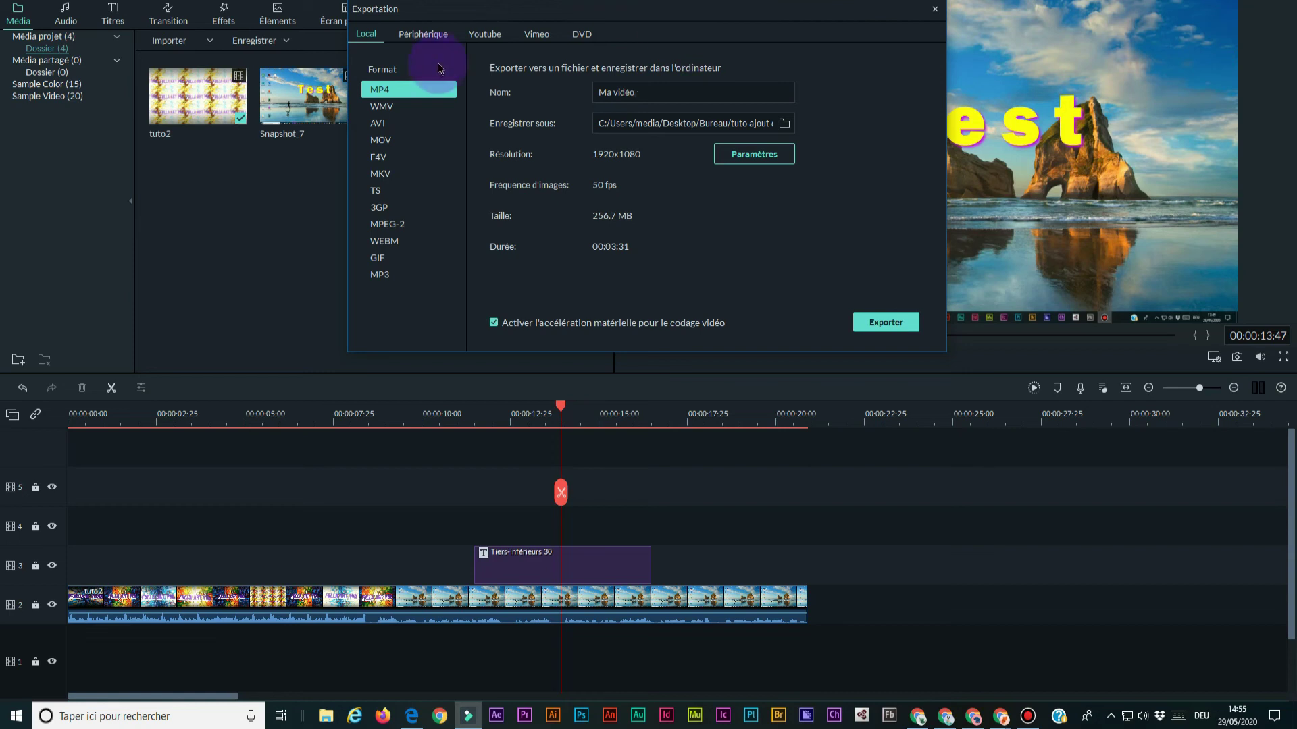
click(677, 95)
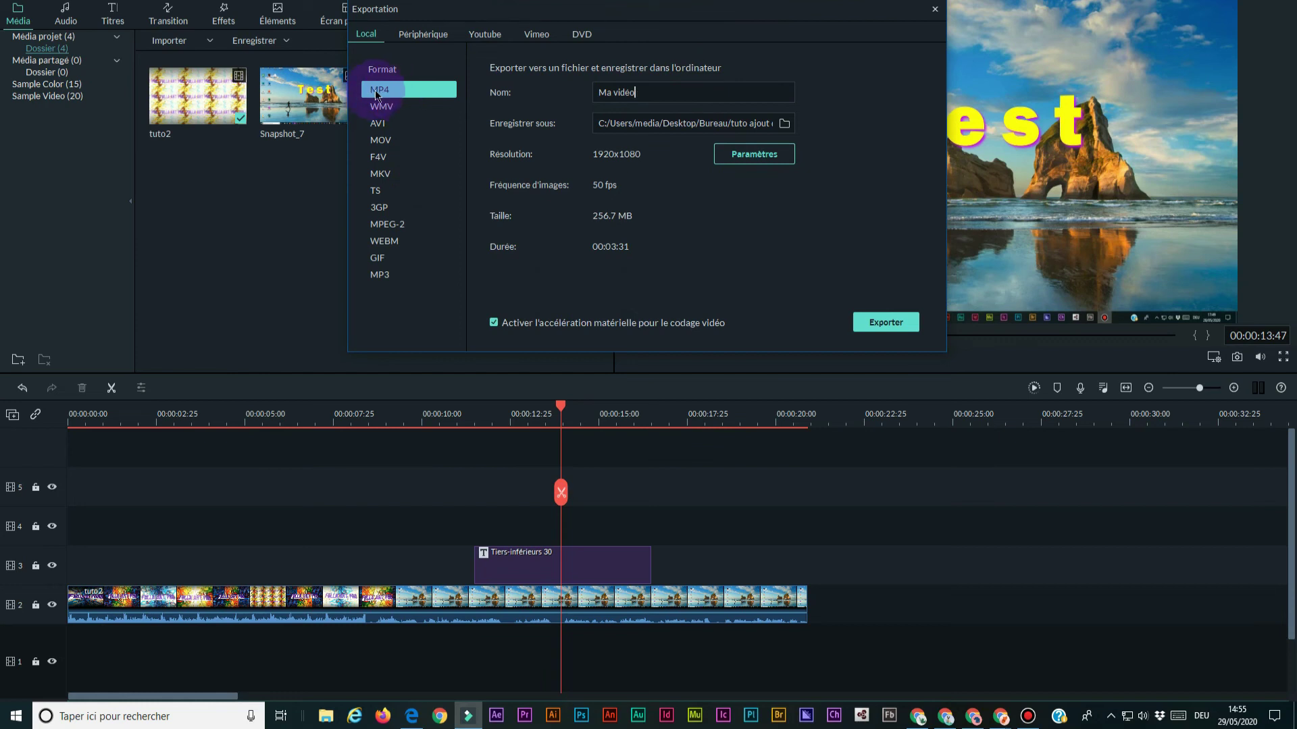
drag(666, 92, 578, 92)
text(Test)
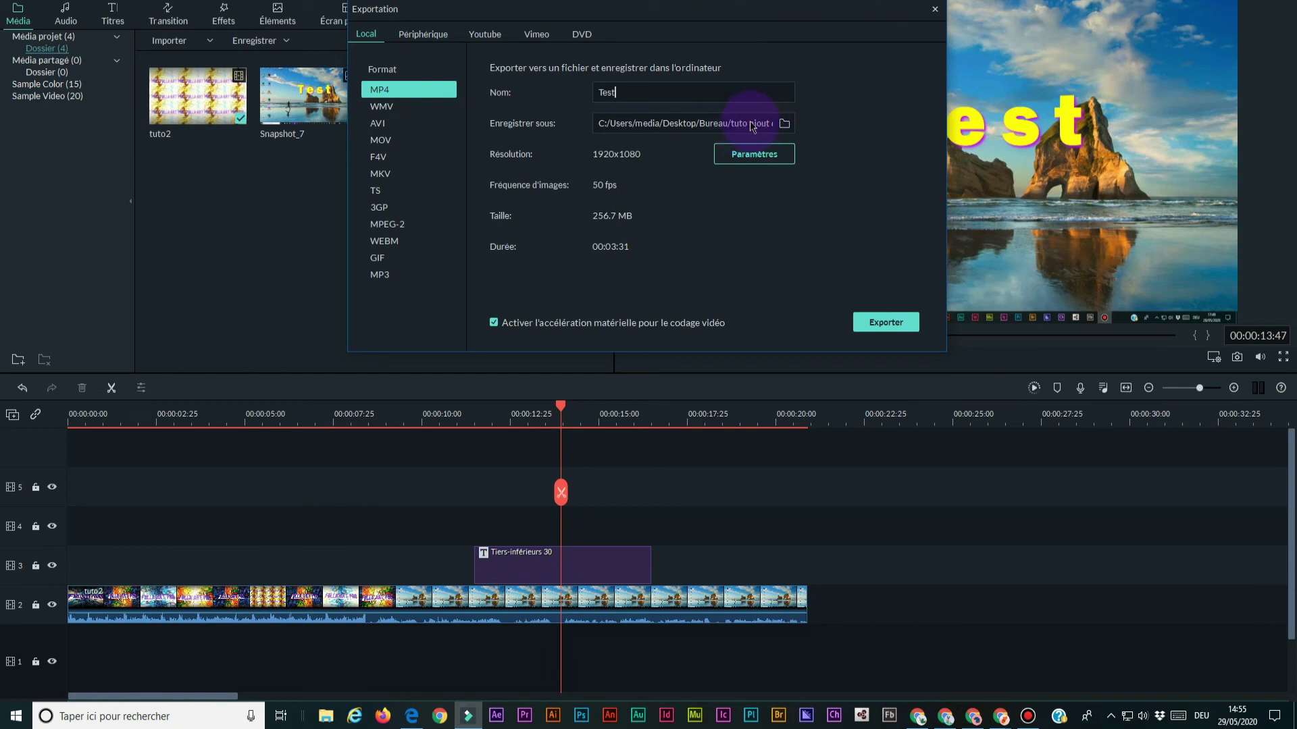
click(784, 123)
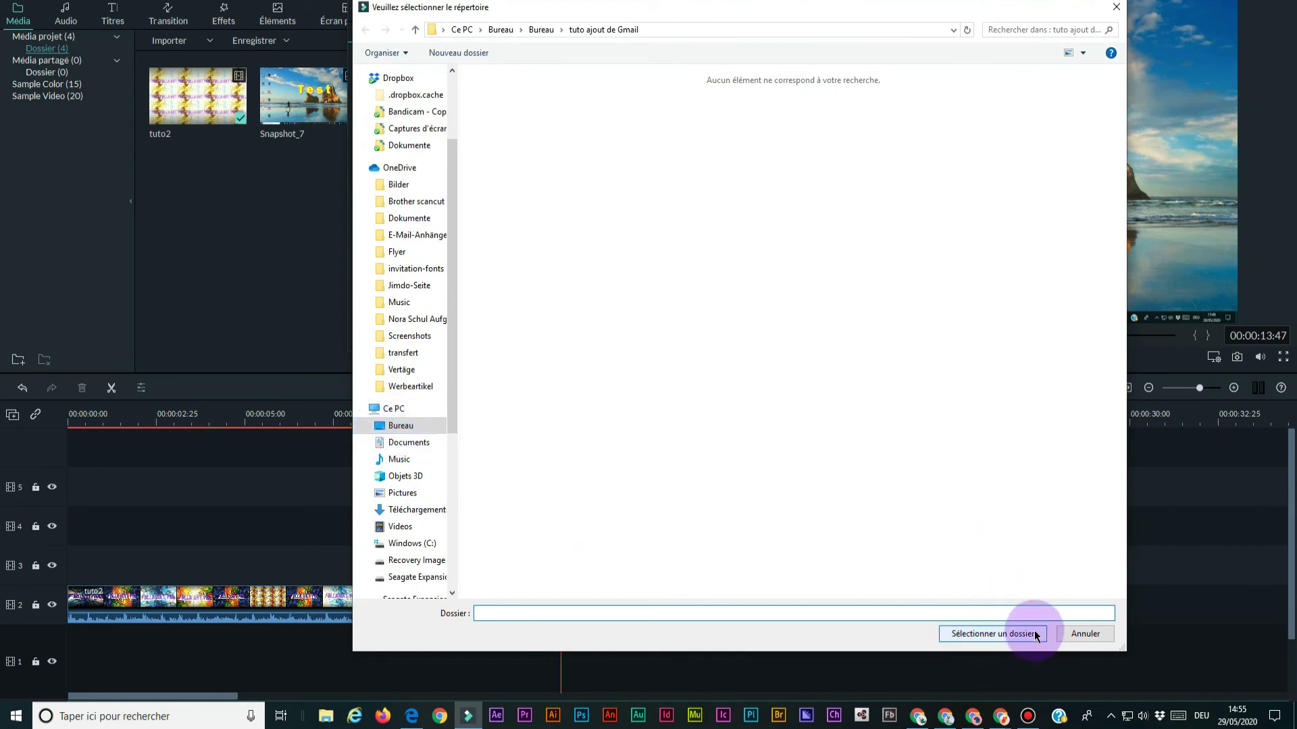
click(1074, 631)
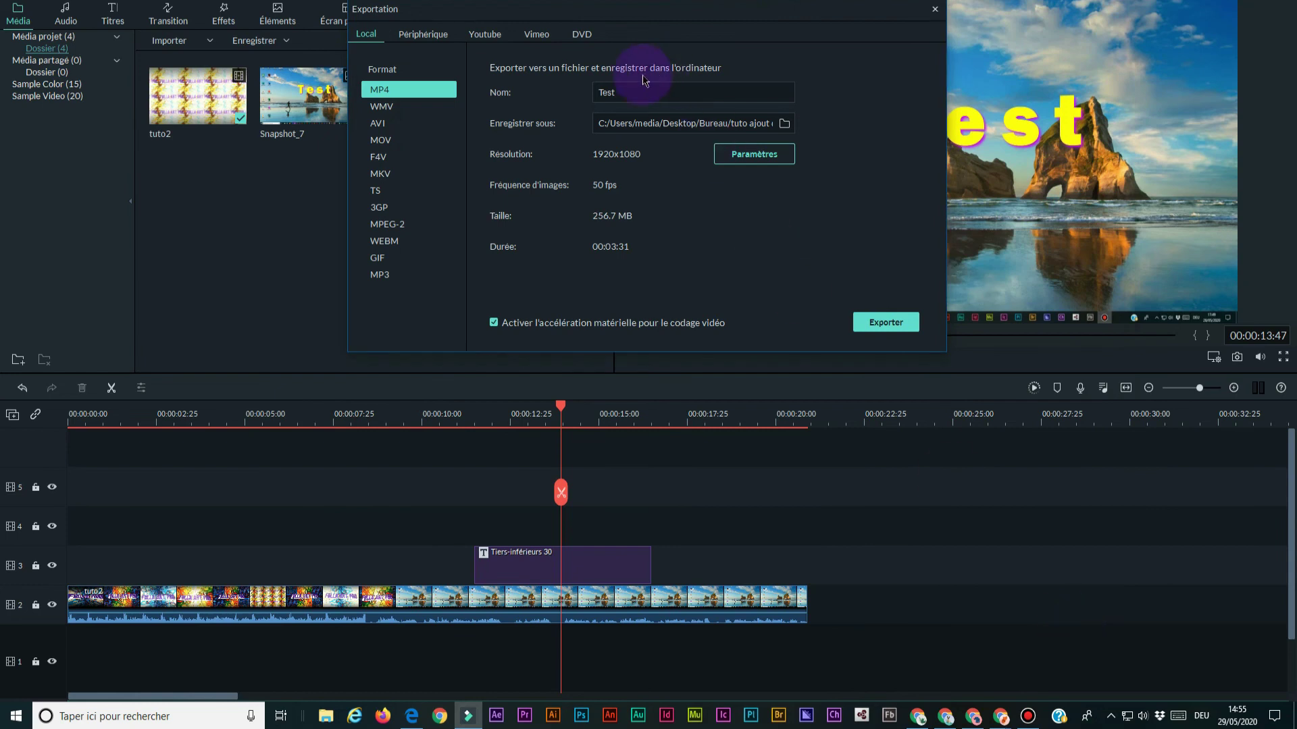
Review the MP4 export's video and audio parameters, selecting 1920x1080 as the resolution, and accept them.
click(743, 157)
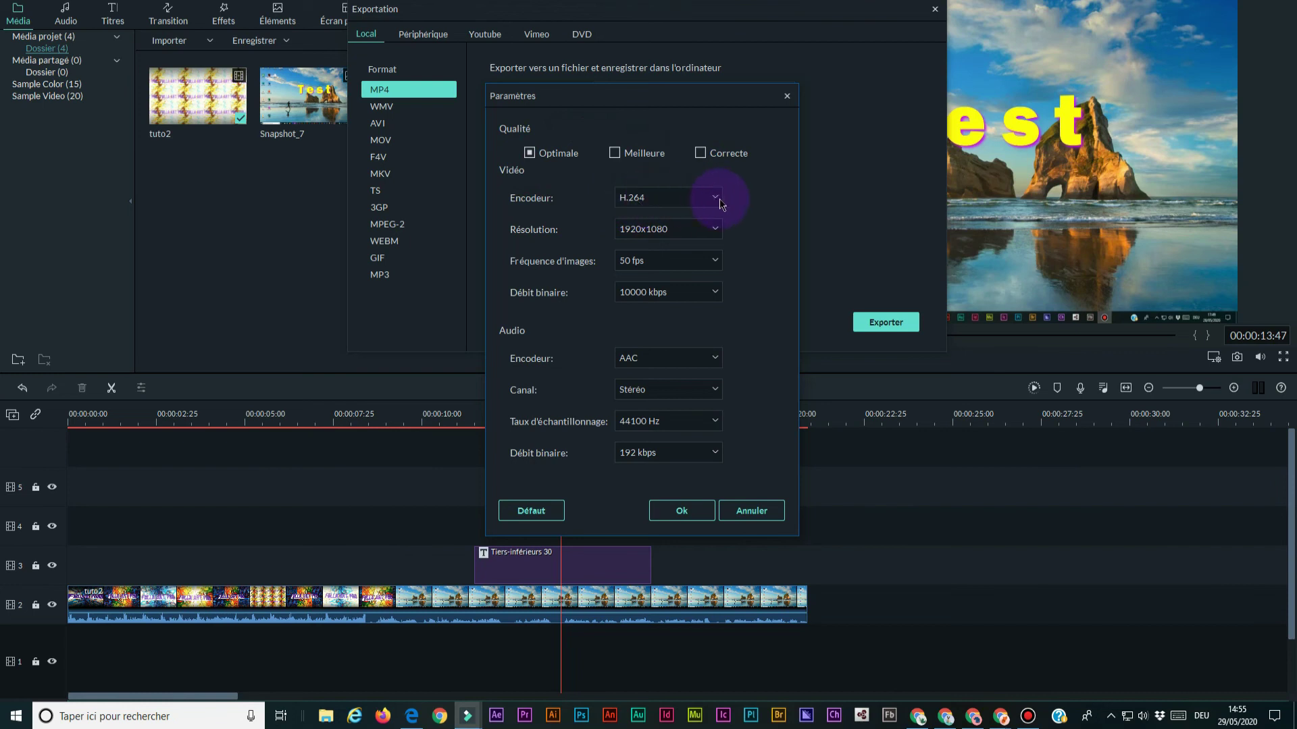
click(715, 230)
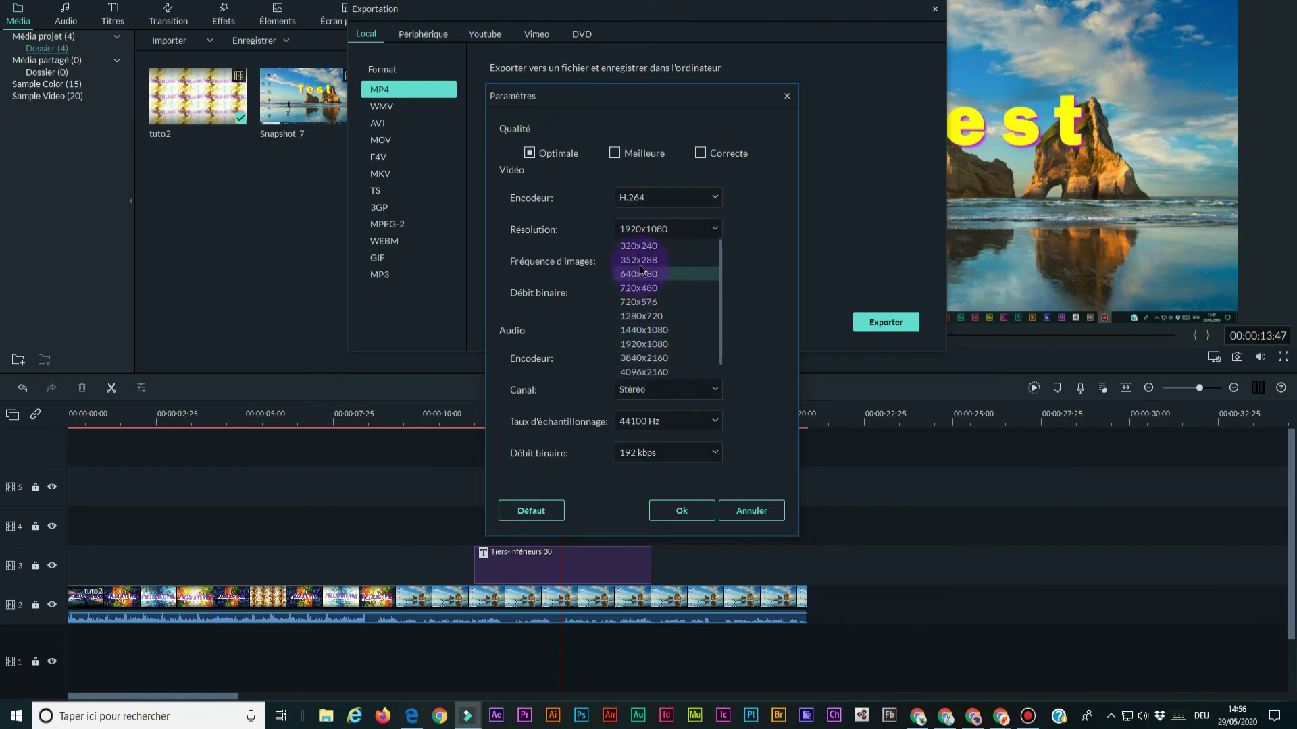
click(665, 346)
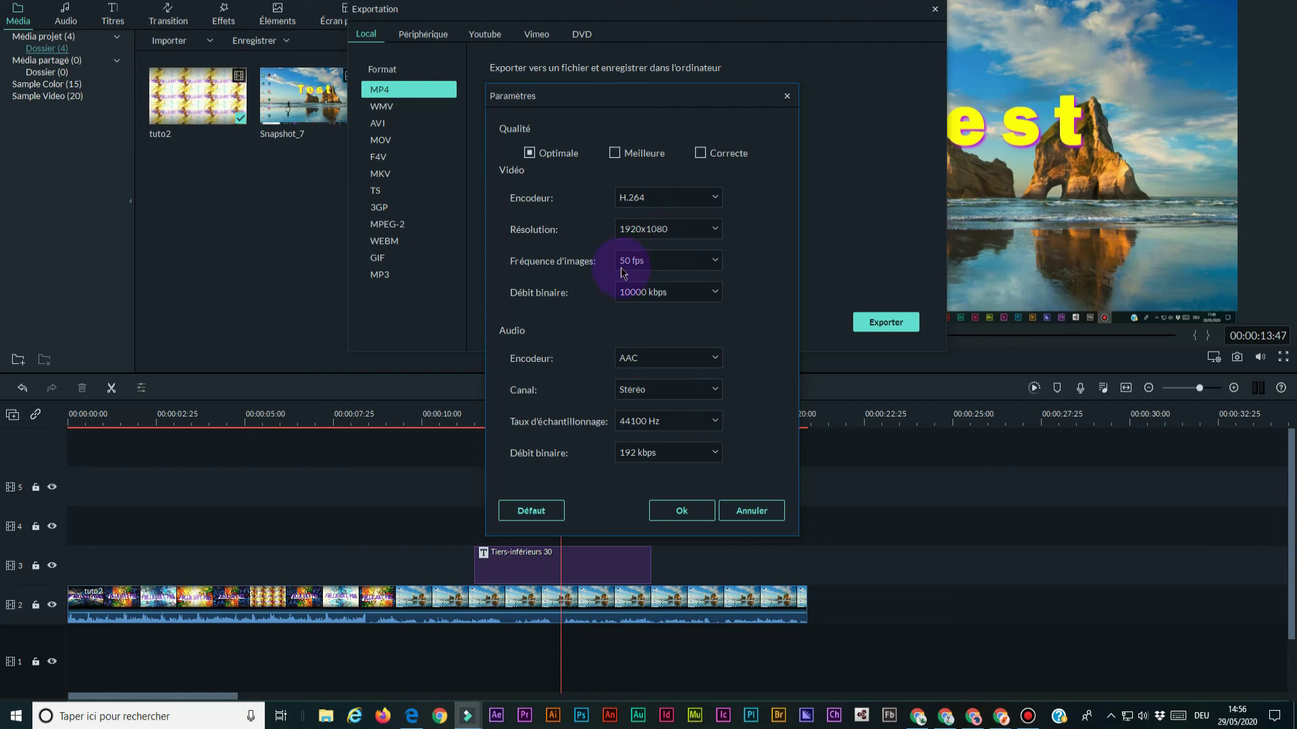
click(681, 513)
click(681, 514)
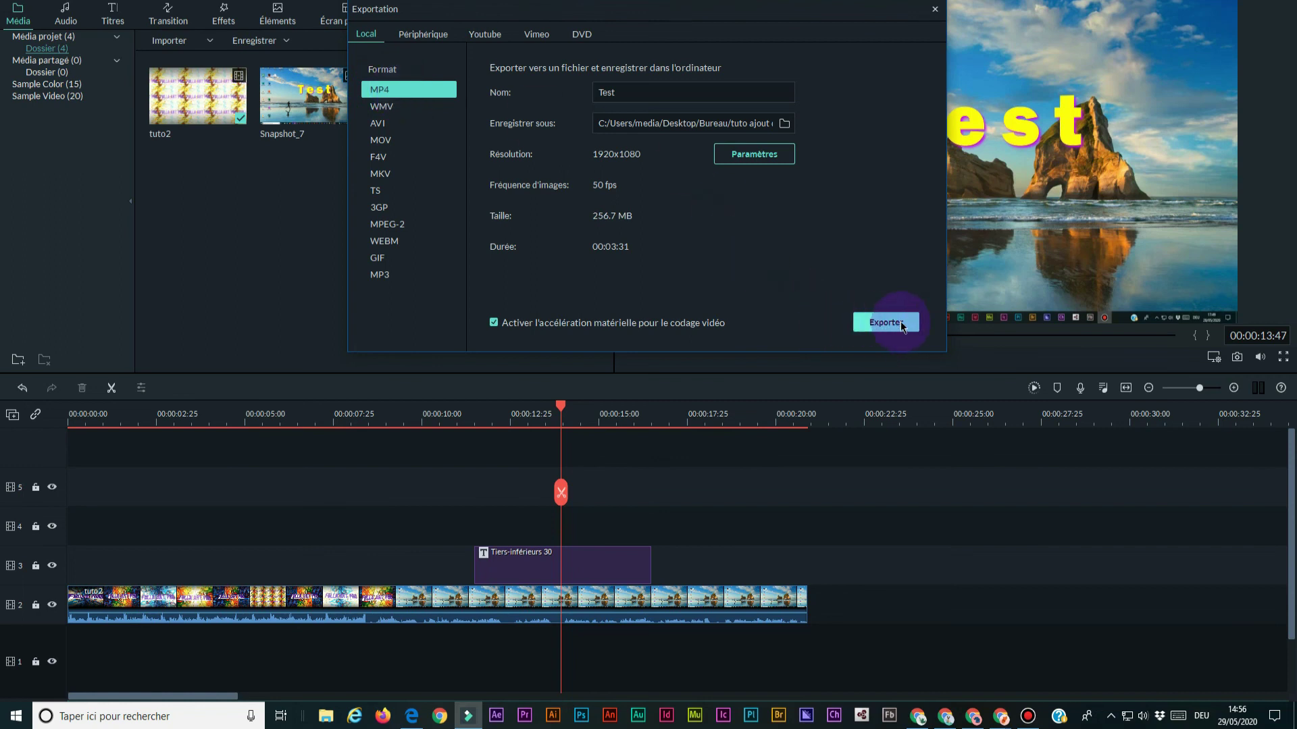
Start exporting Test.mp4, view the actions offered for when it finishes, and abandon the export.
click(878, 323)
drag(614, 20, 527, 11)
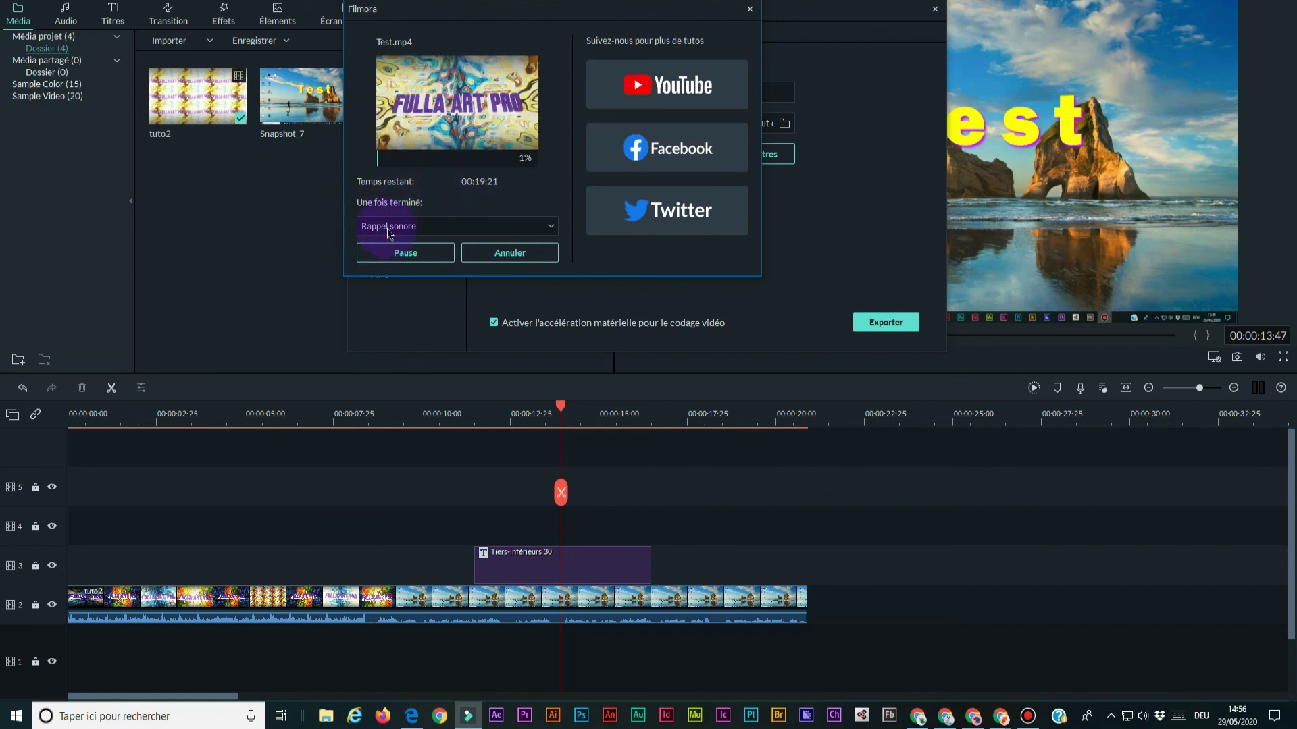
click(551, 228)
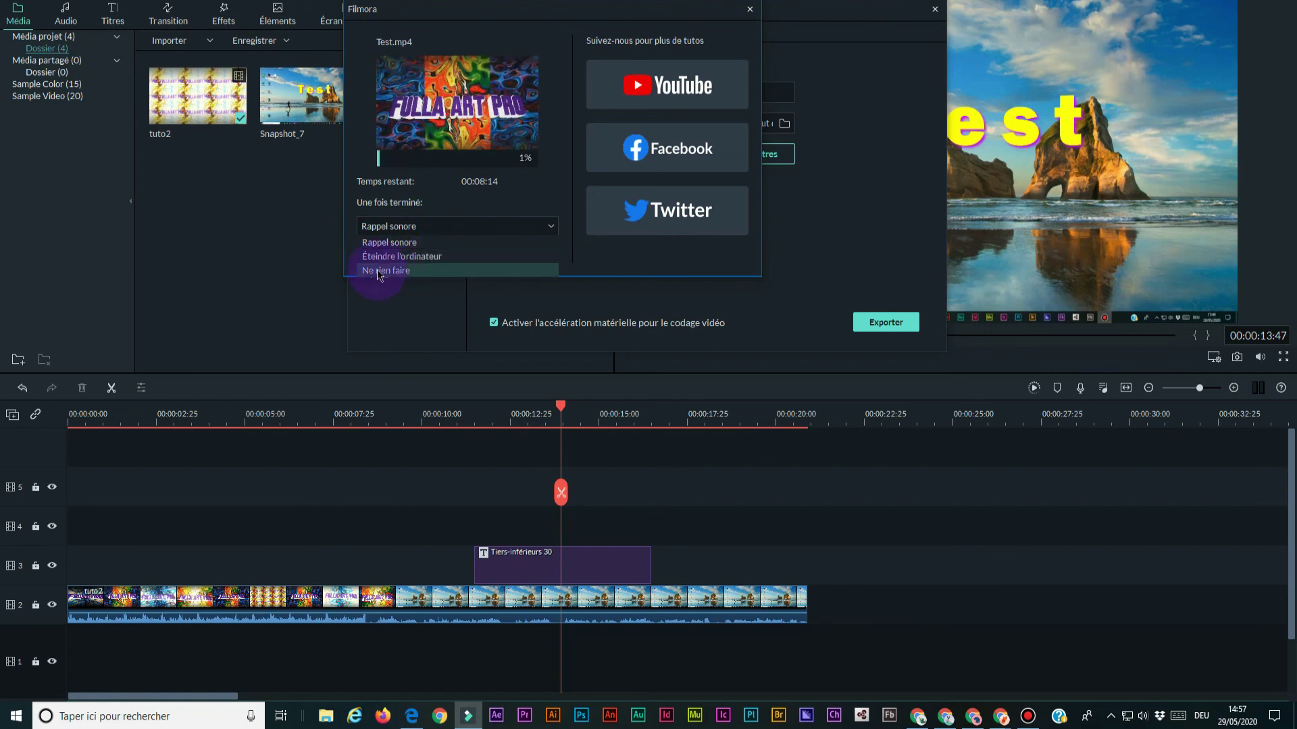
click(557, 230)
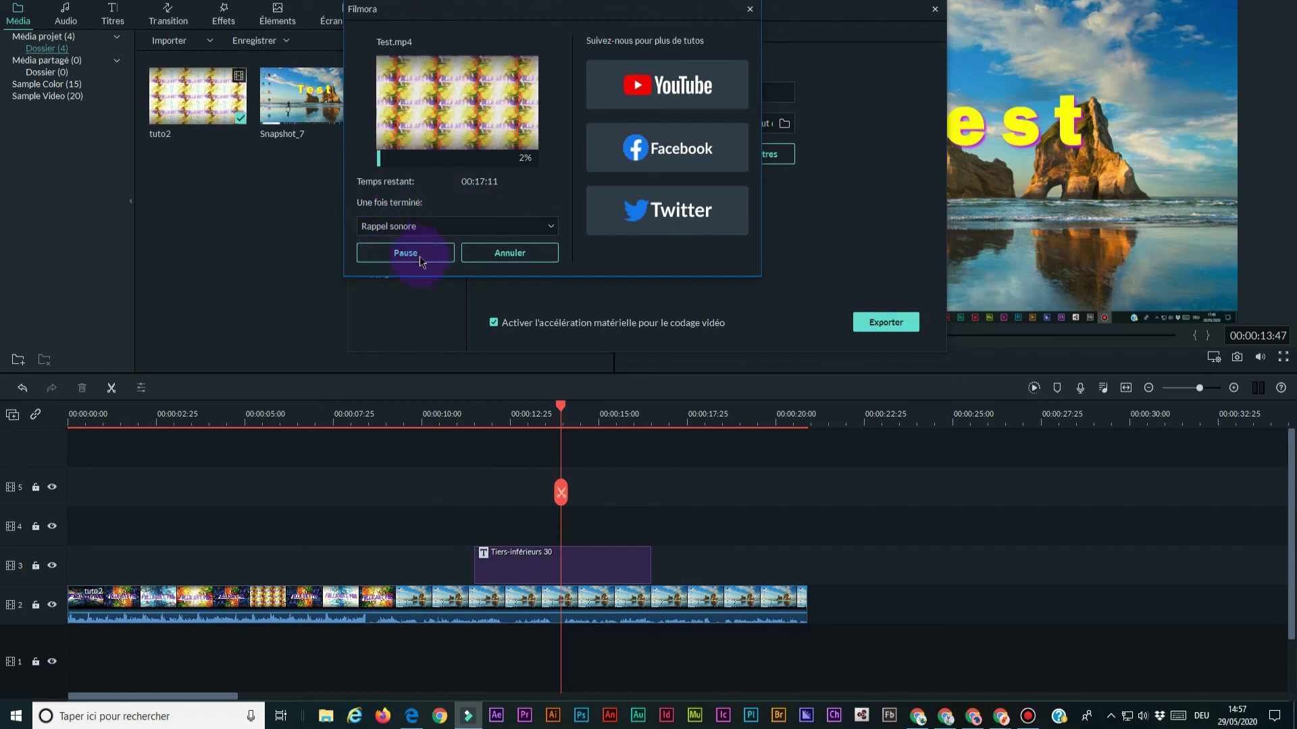
click(520, 255)
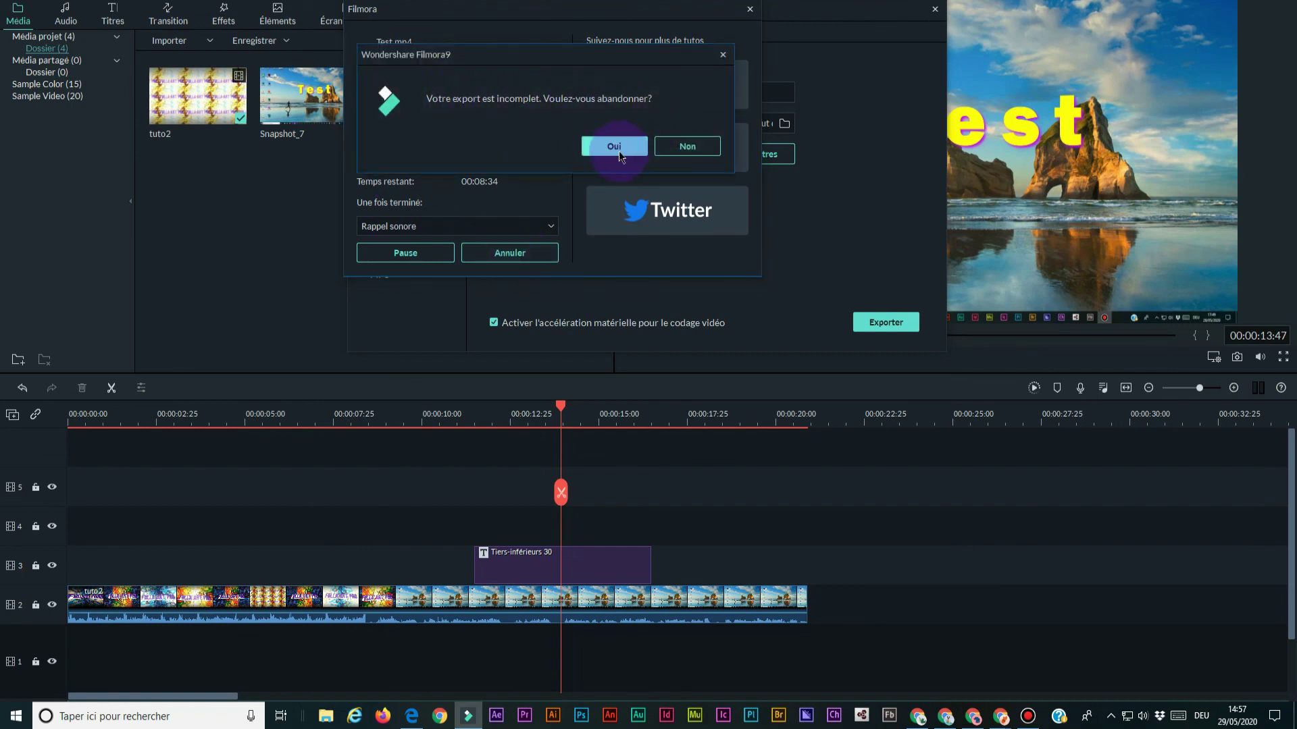
click(614, 147)
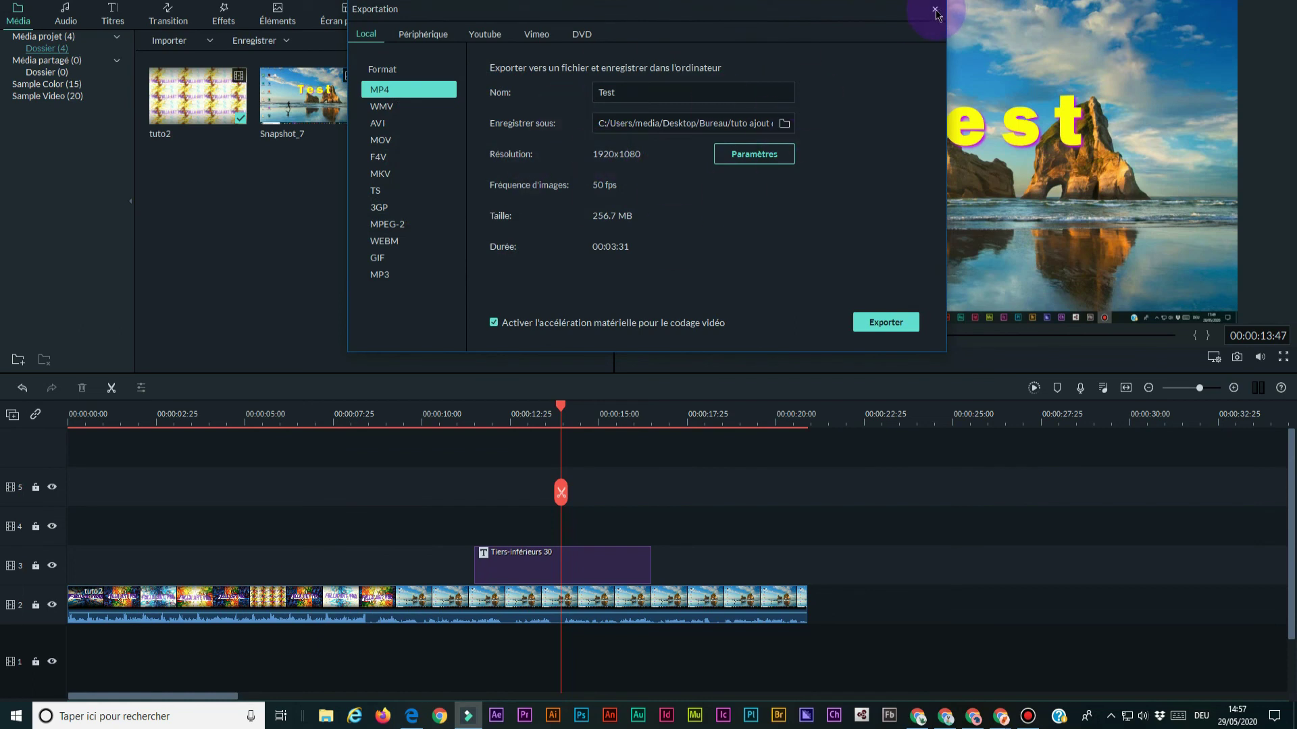
Set the YouTube export's privacy to Privé, try to export without signing in, and close the export window.
click(485, 35)
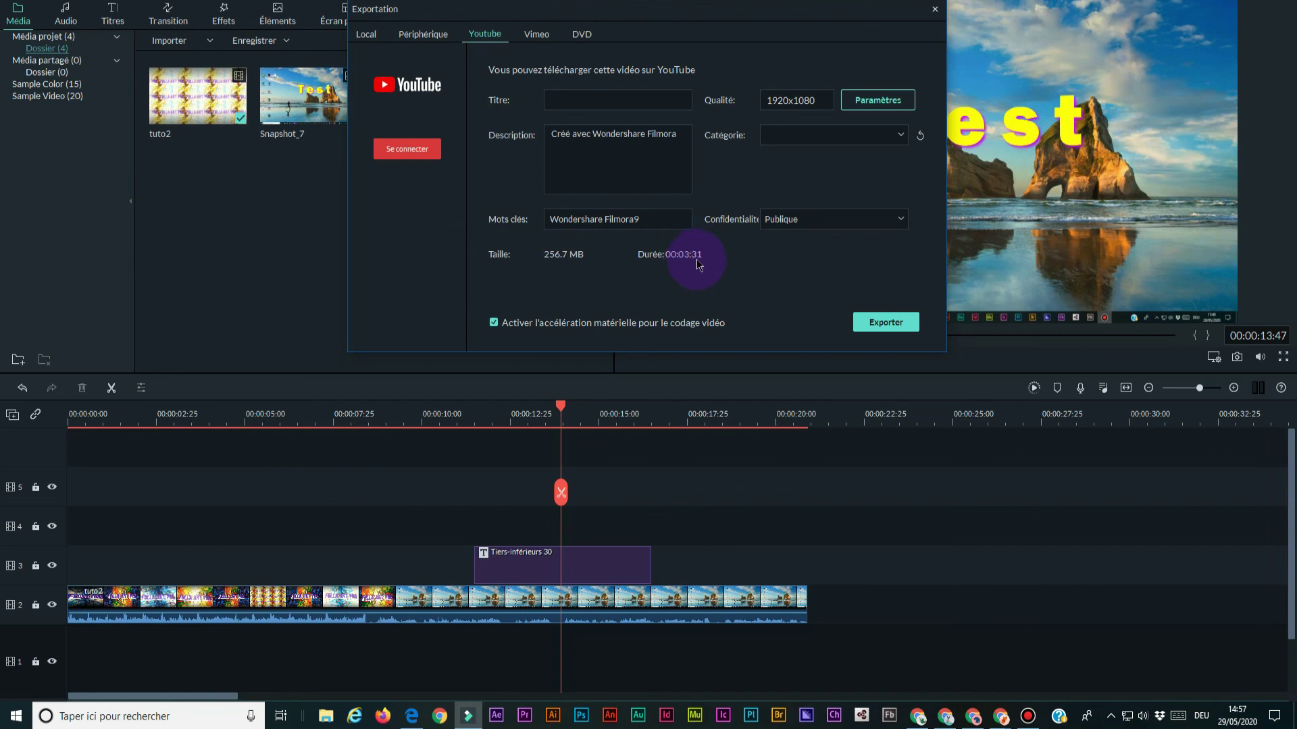
click(902, 220)
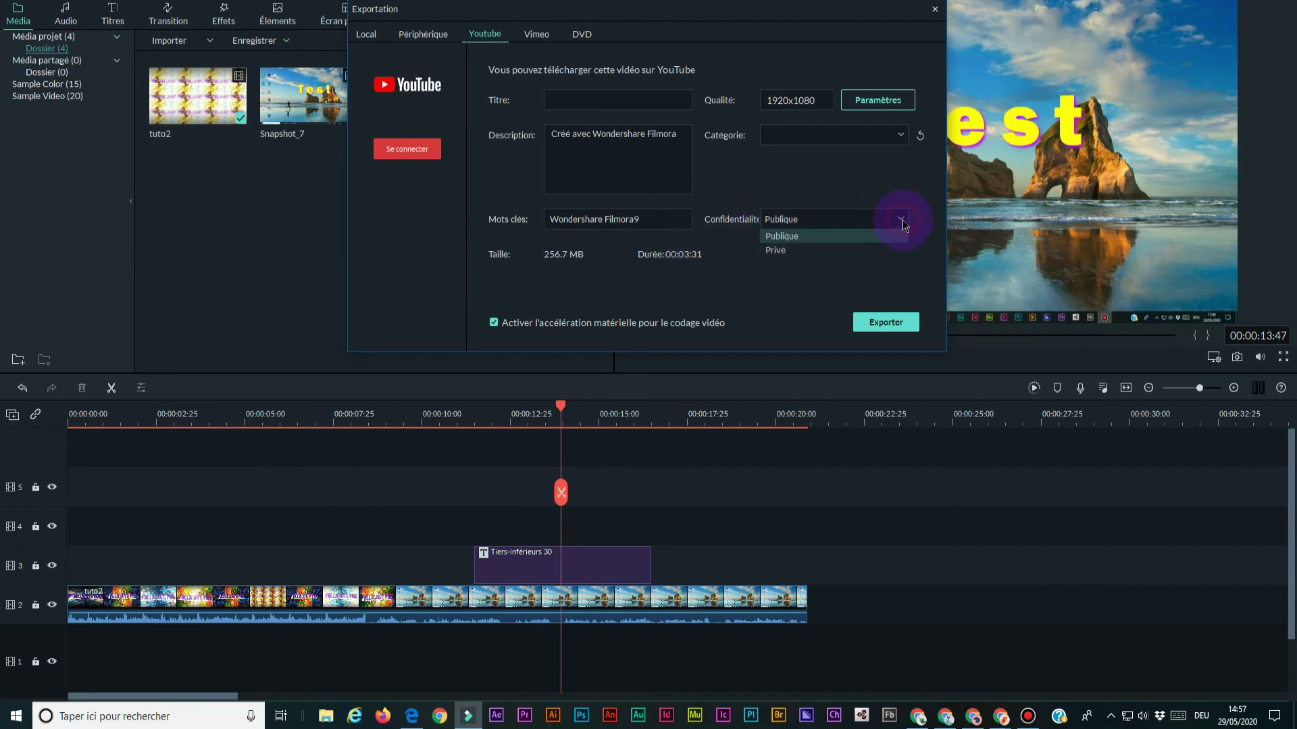
click(793, 250)
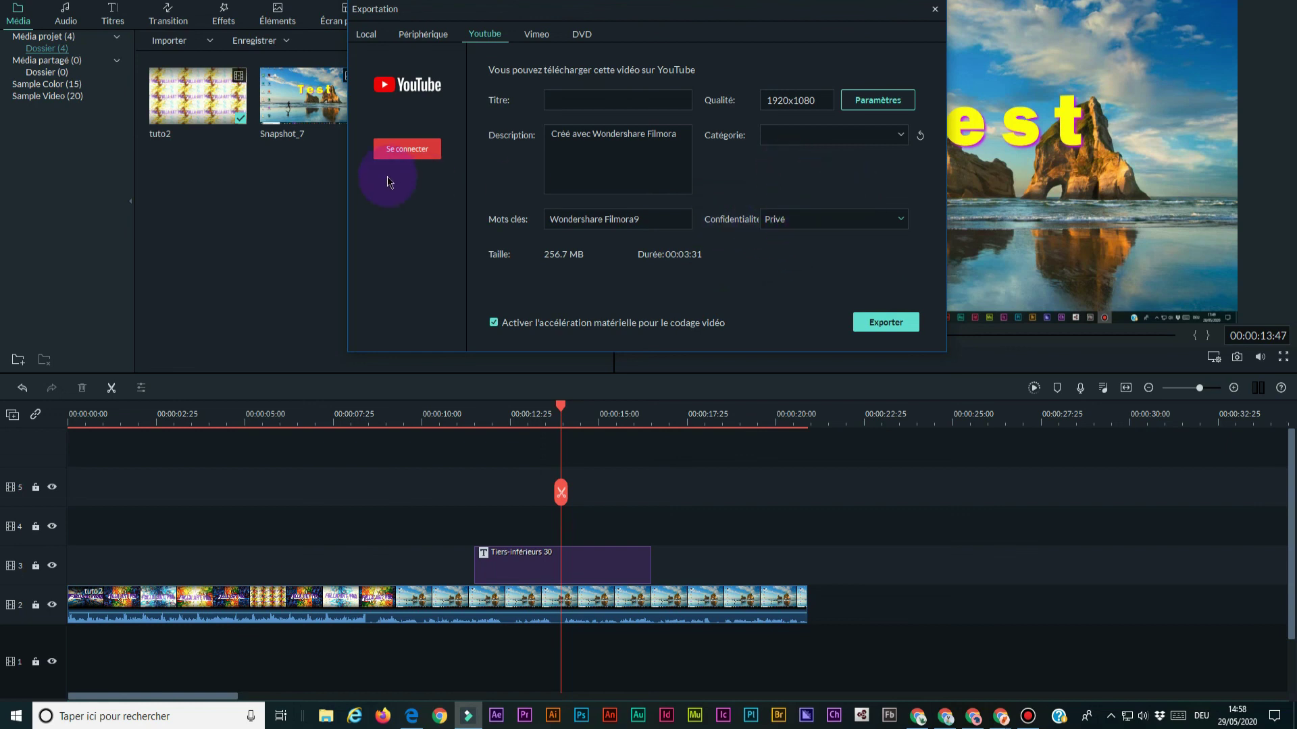
click(896, 326)
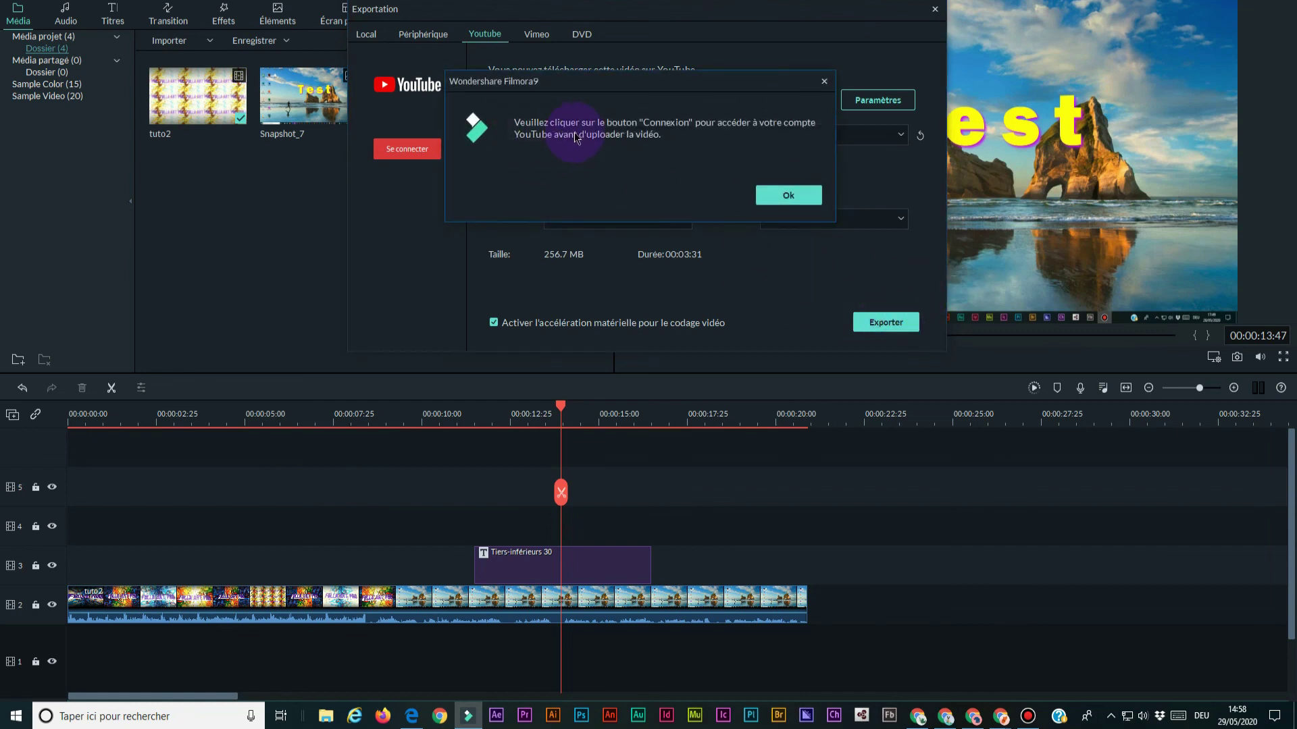
click(788, 196)
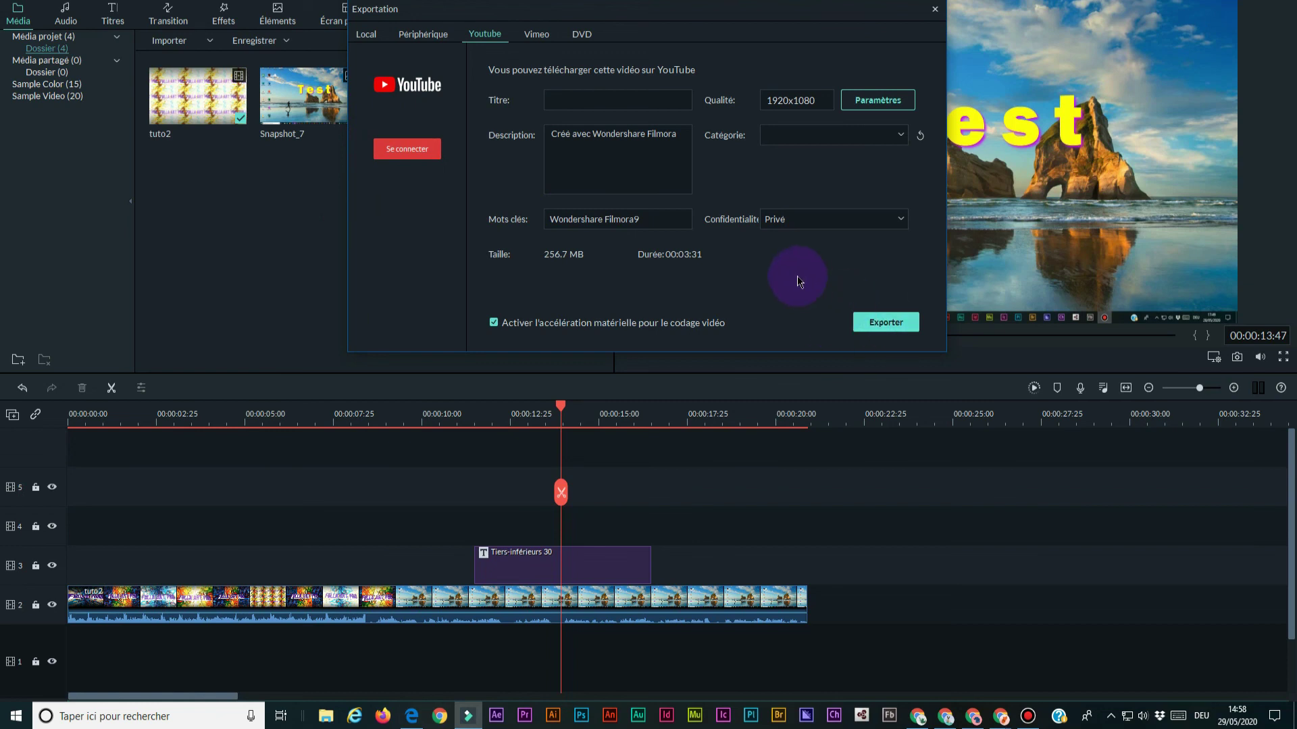
click(935, 12)
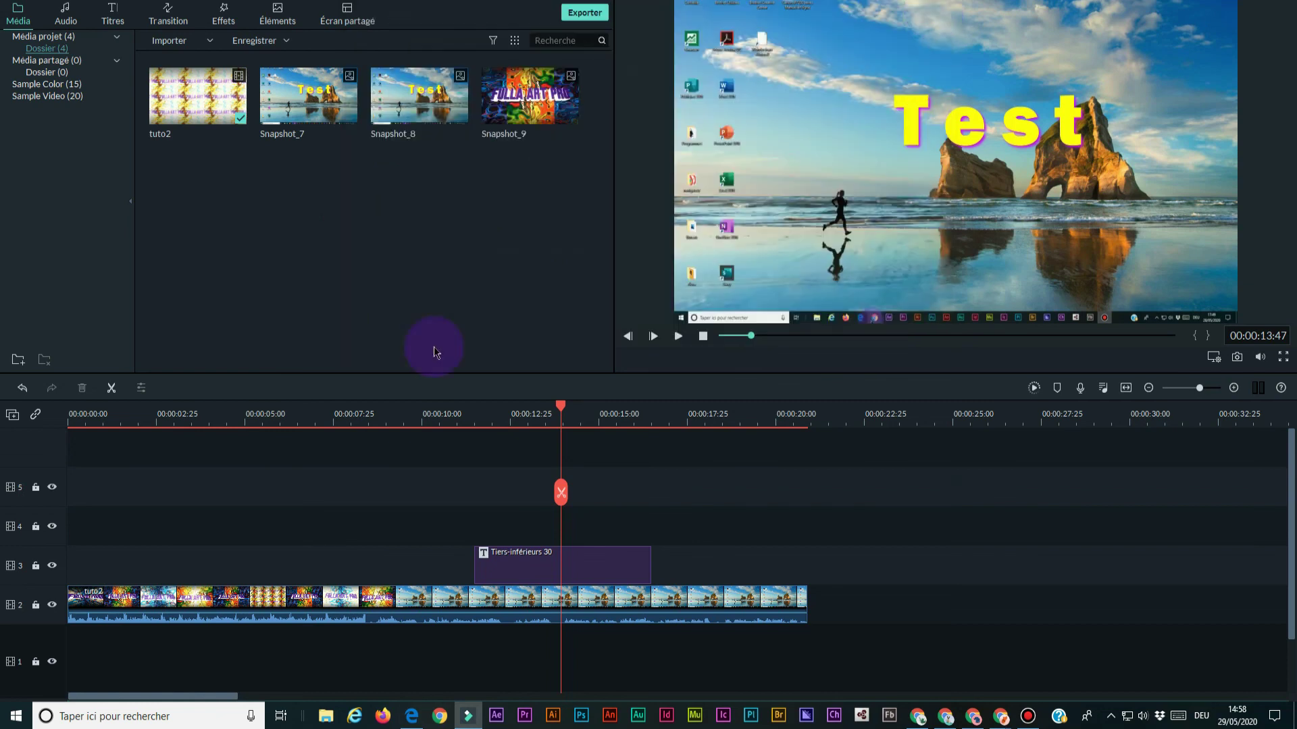
click(469, 717)
click(397, 246)
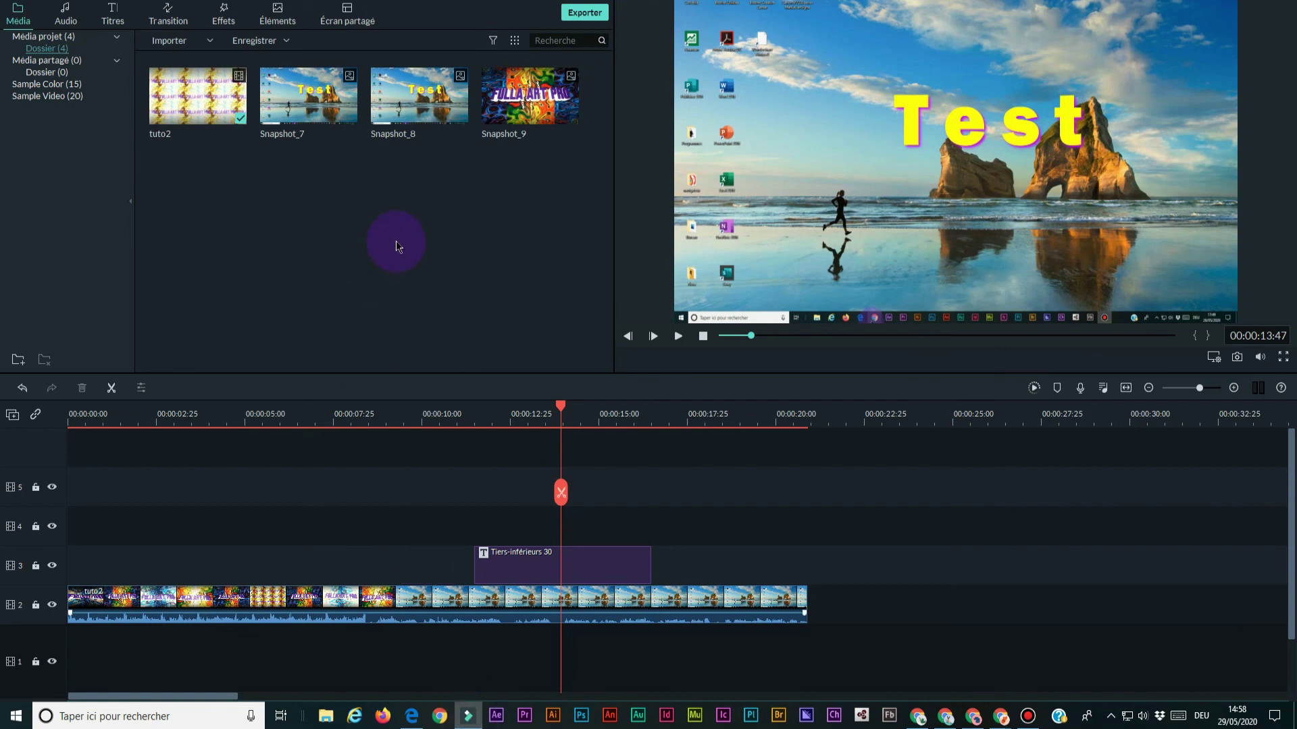